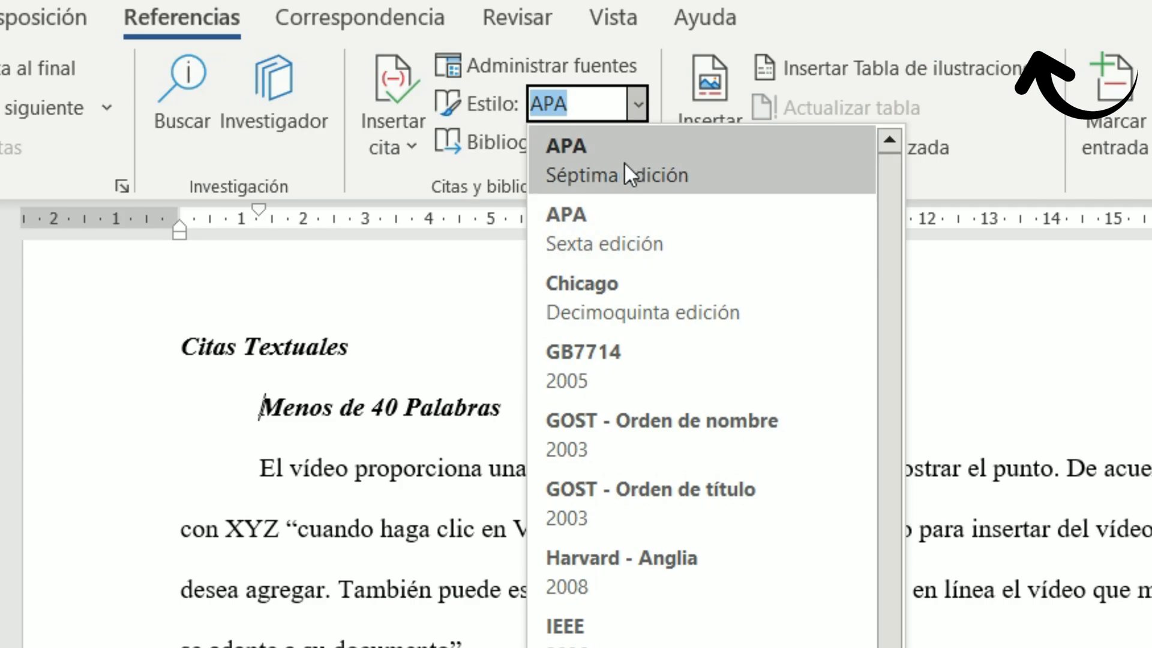
Begin a new bibliographic source for a citation at the end of the first quotation under "Menos de 40 Palabras"
click(419, 461)
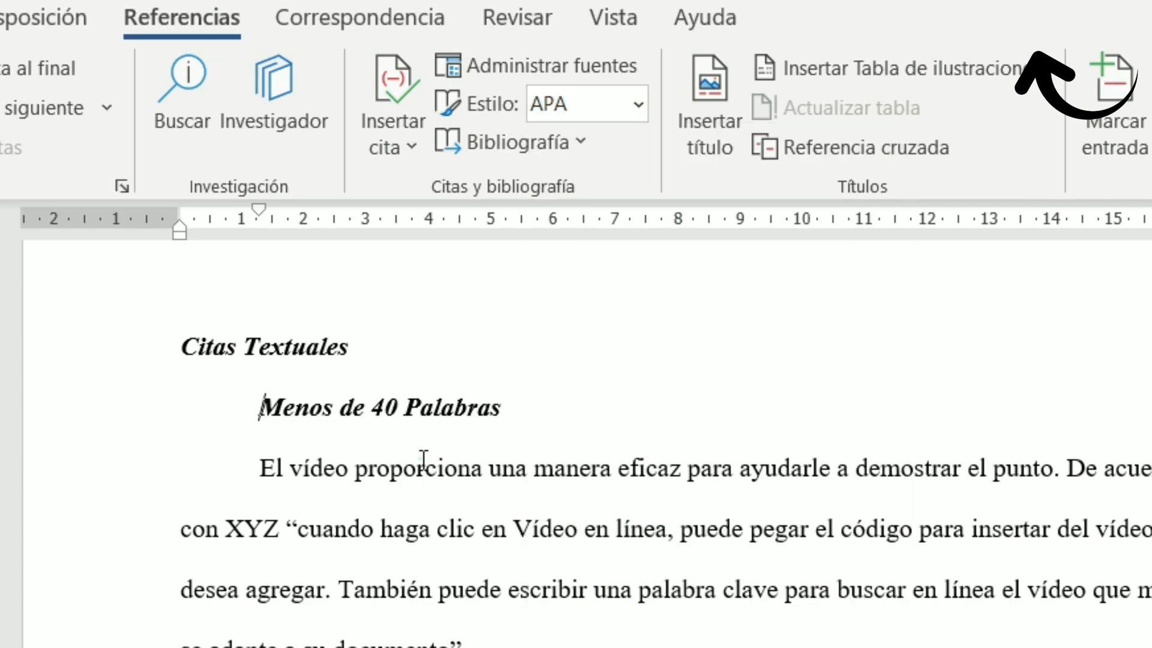
click(498, 641)
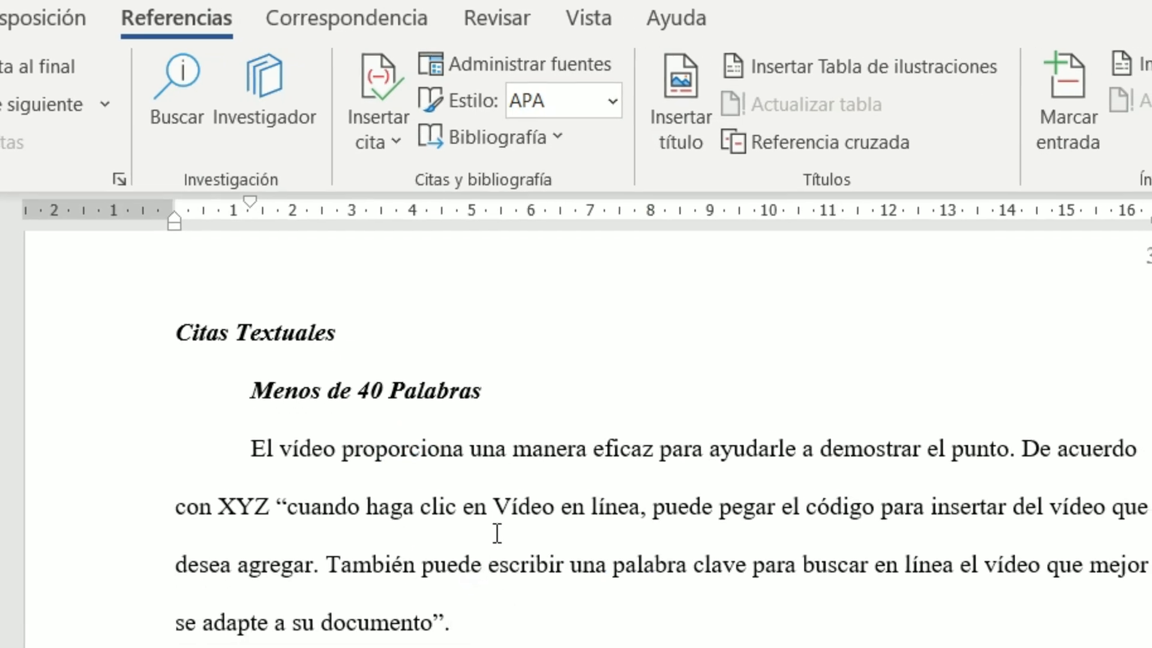
click(415, 581)
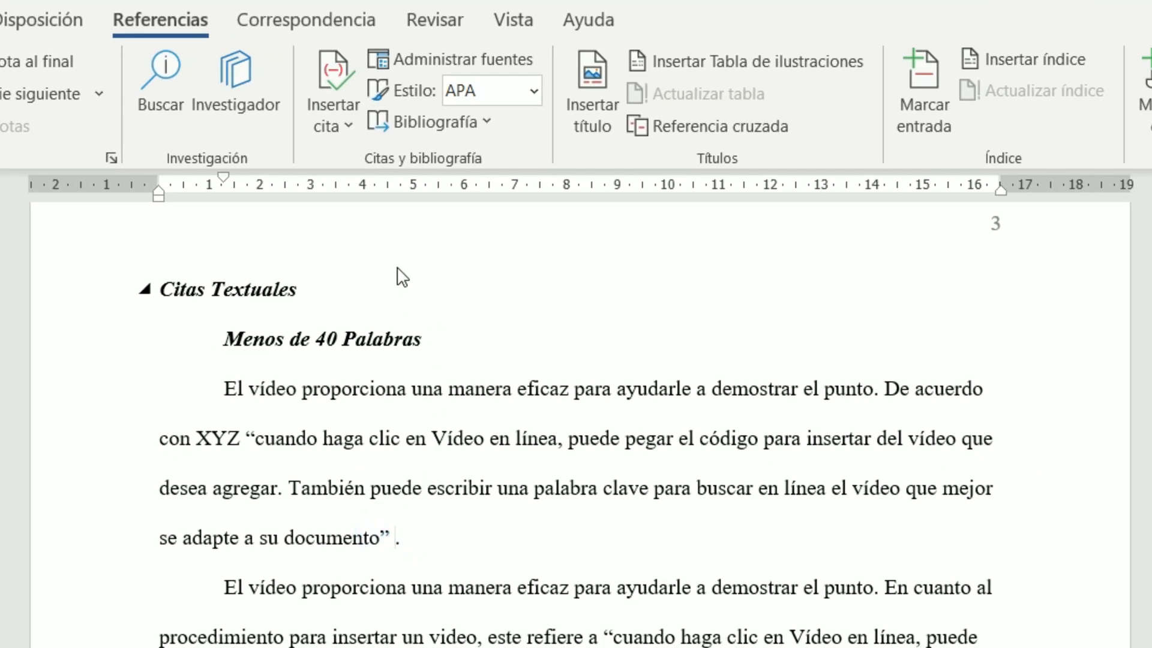
click(334, 111)
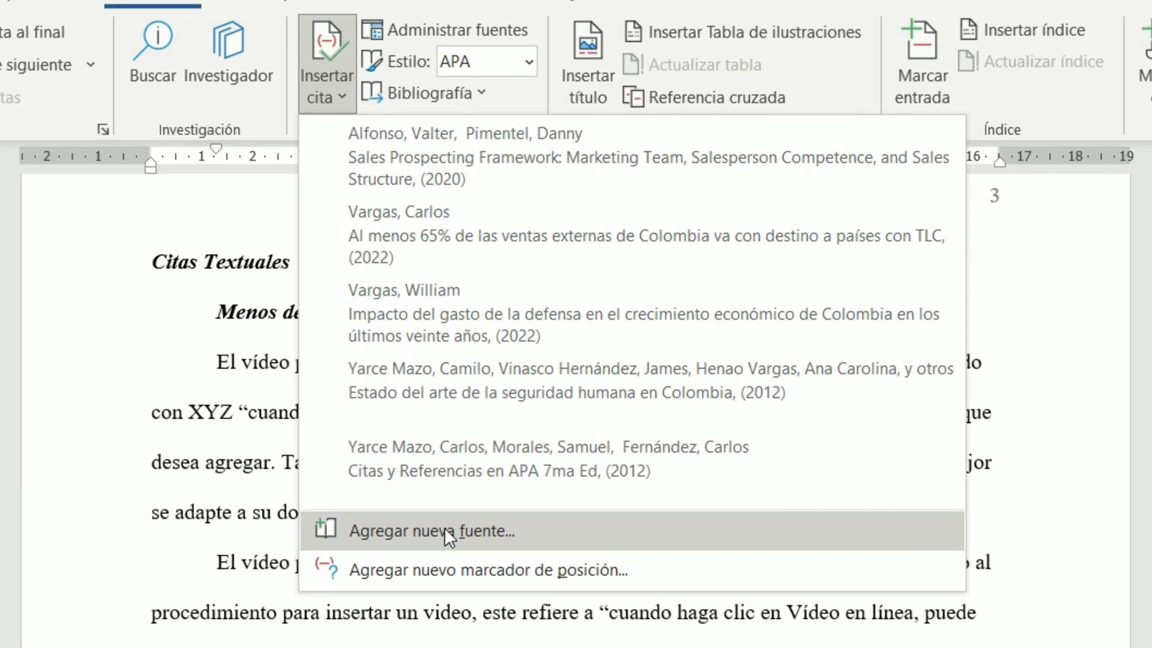
click(447, 557)
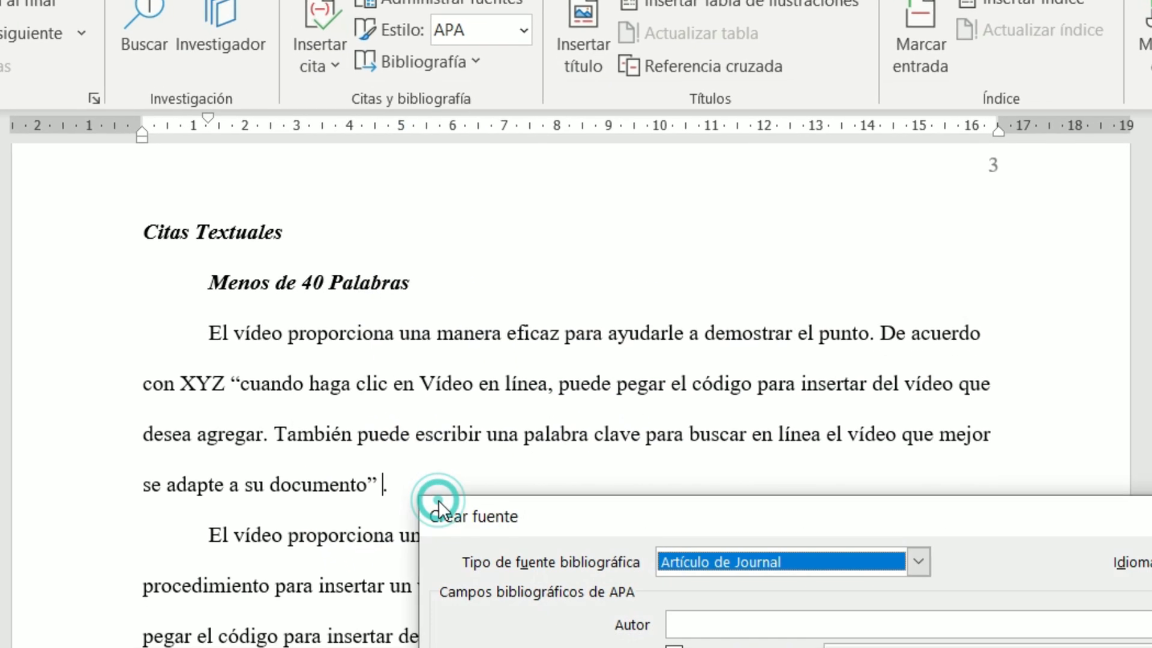
drag(754, 477, 437, 134)
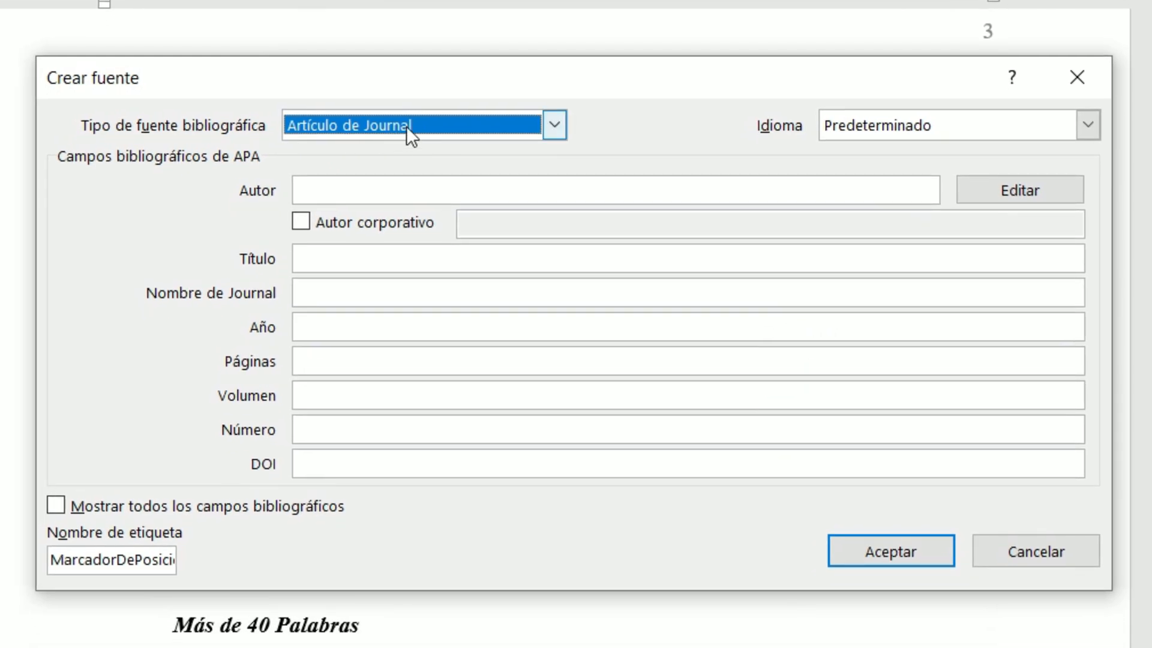
Review the available bibliographic source types and choose Artículo de Journal for the new source
click(406, 126)
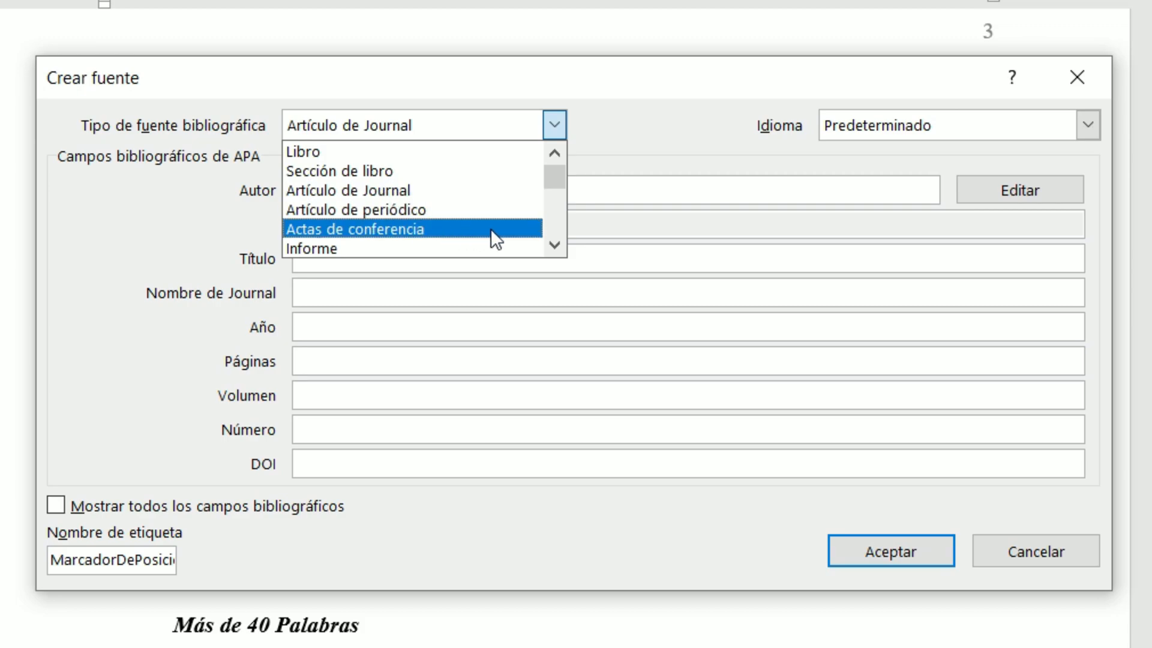
click(554, 245)
click(555, 246)
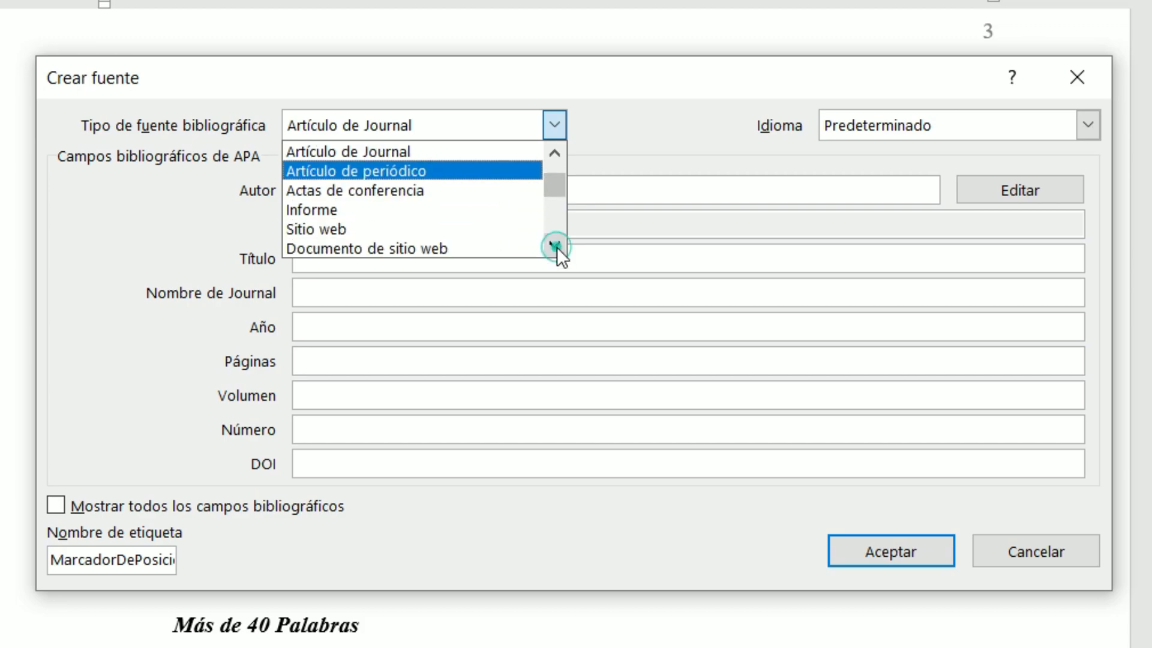
click(555, 245)
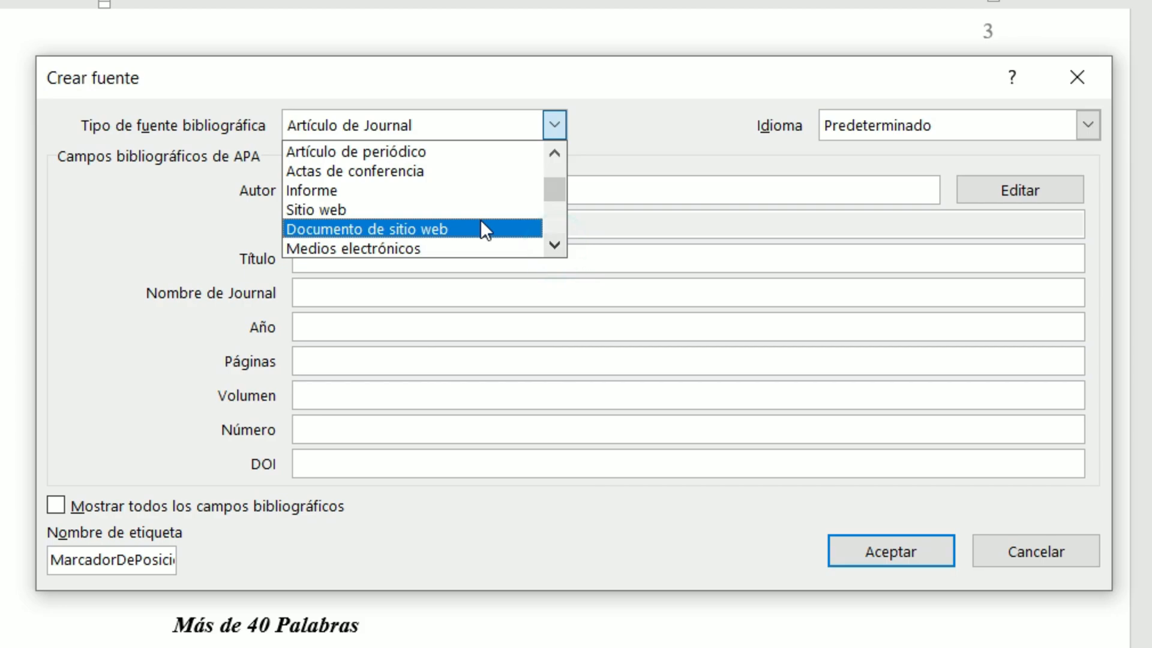
click(554, 246)
click(554, 245)
click(554, 245)
click(550, 235)
click(550, 235)
click(550, 236)
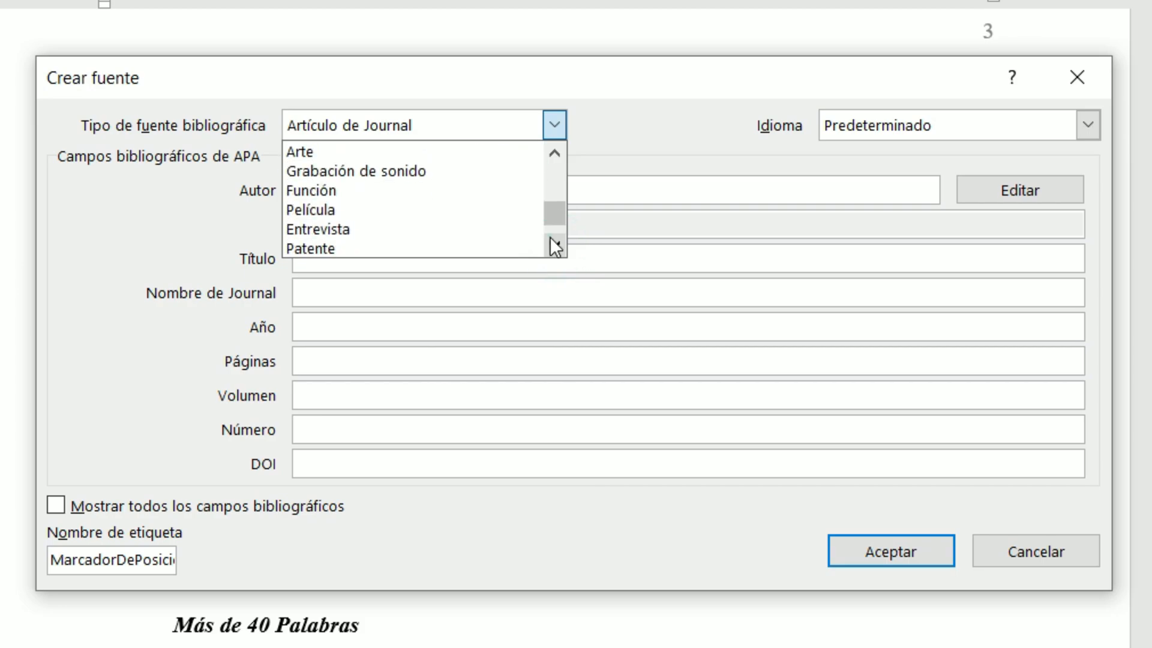
drag(555, 210, 554, 167)
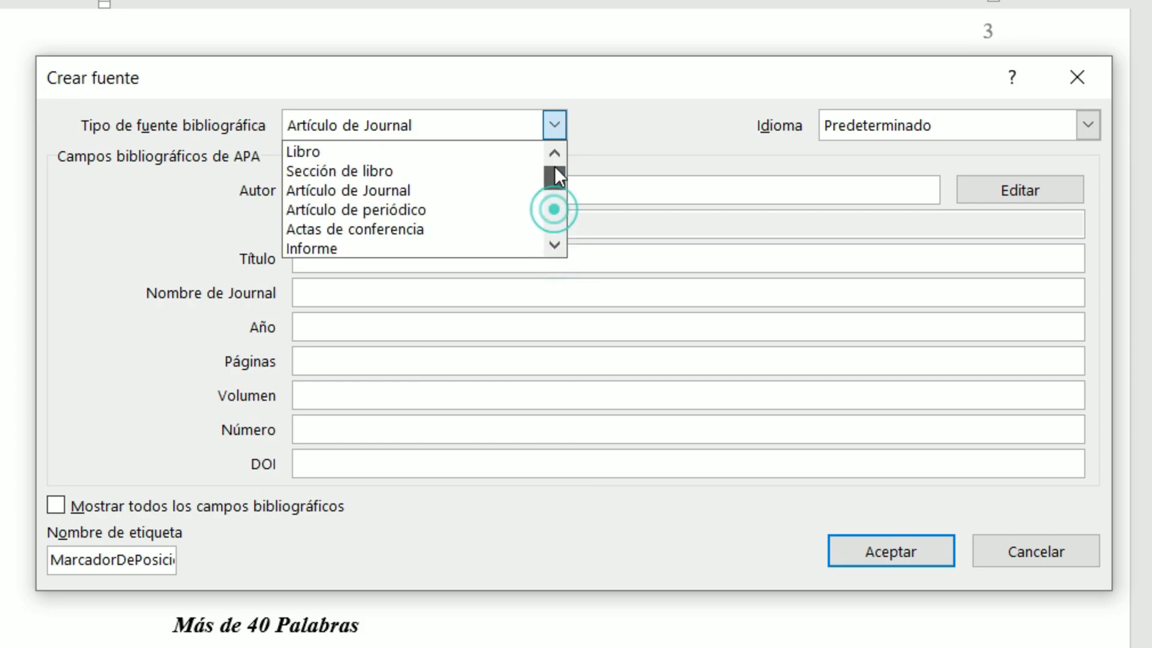
click(369, 189)
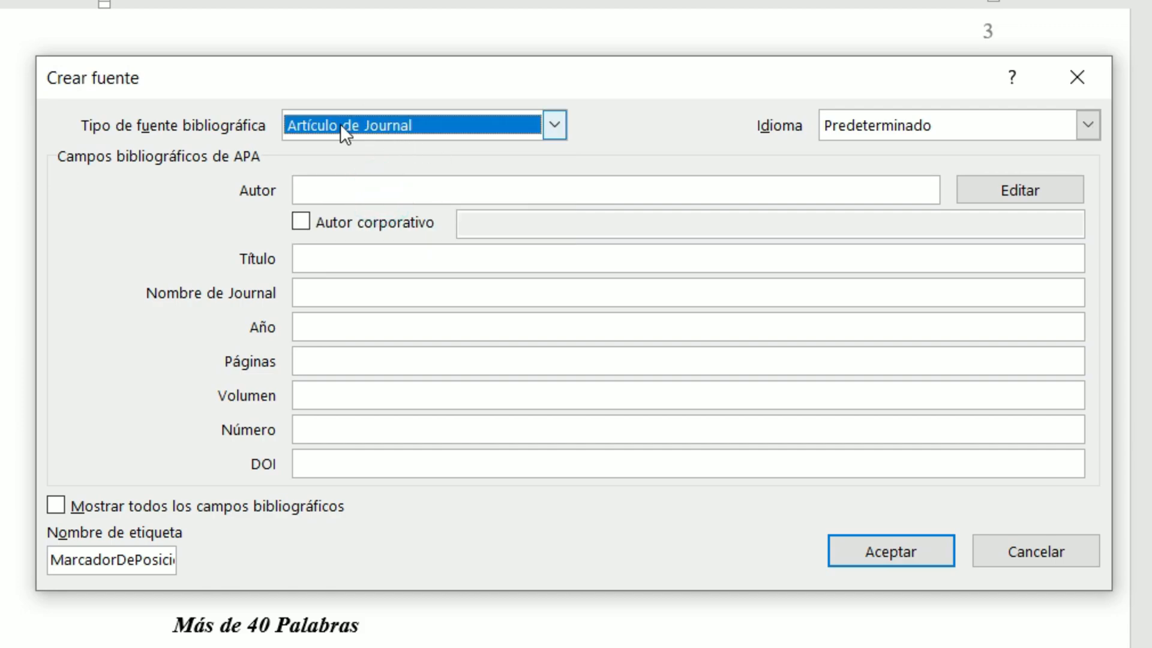
Enter the first two authors of the source, each as surname, comma, first name, separated by a semicolon
click(341, 196)
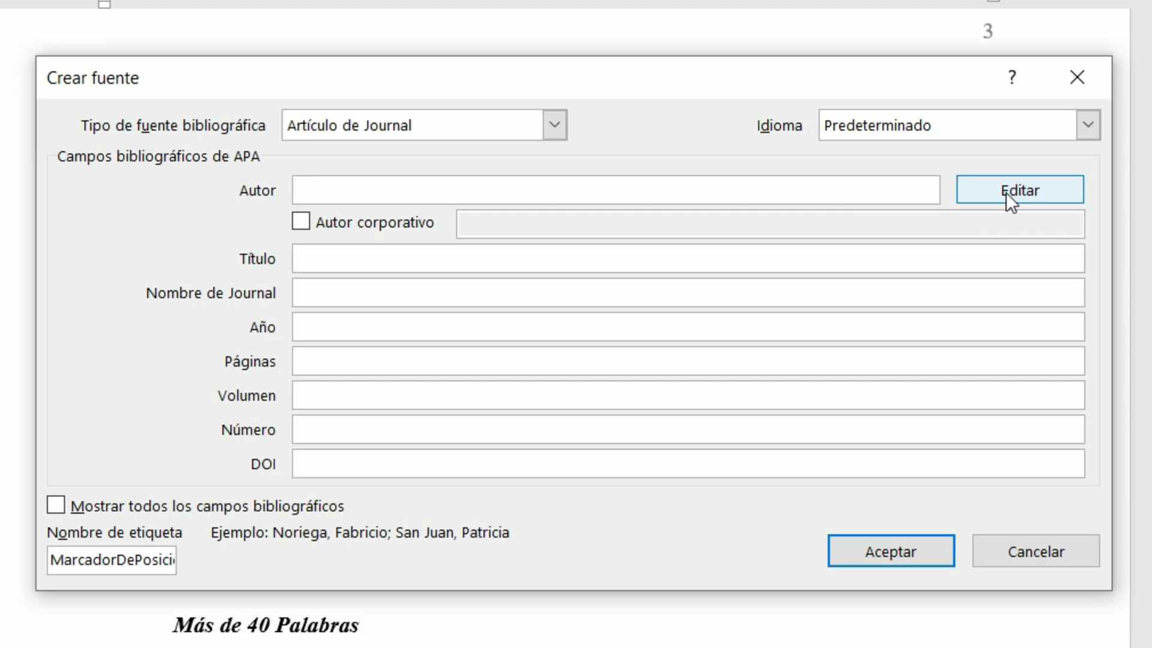
click(215, 531)
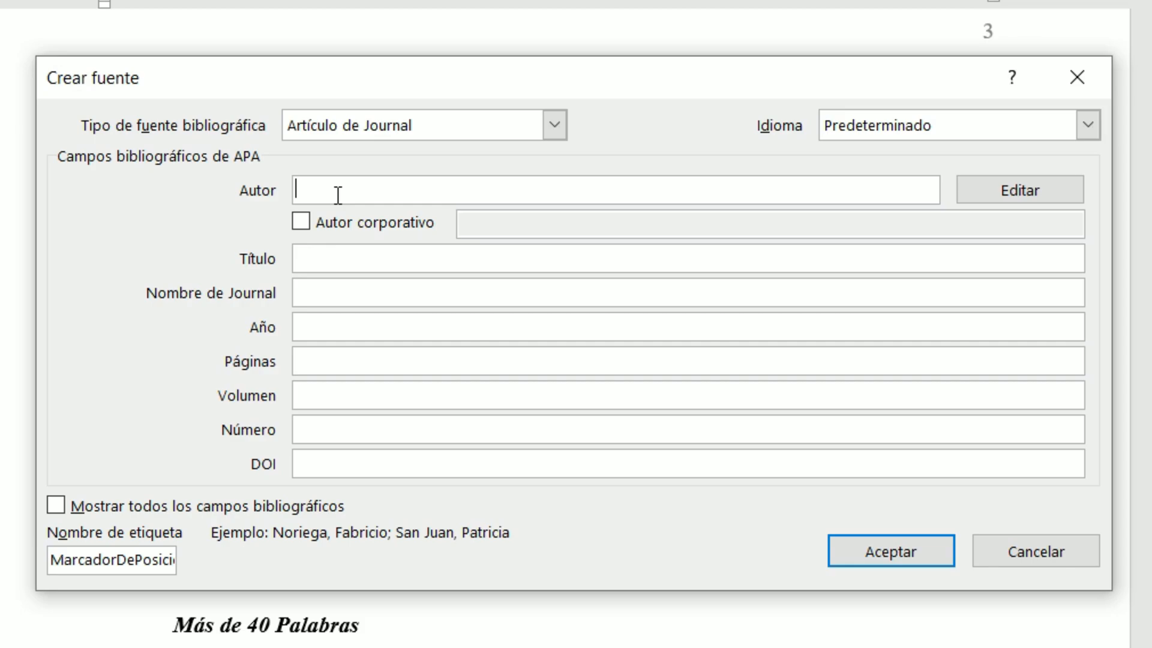
text(Fernández)
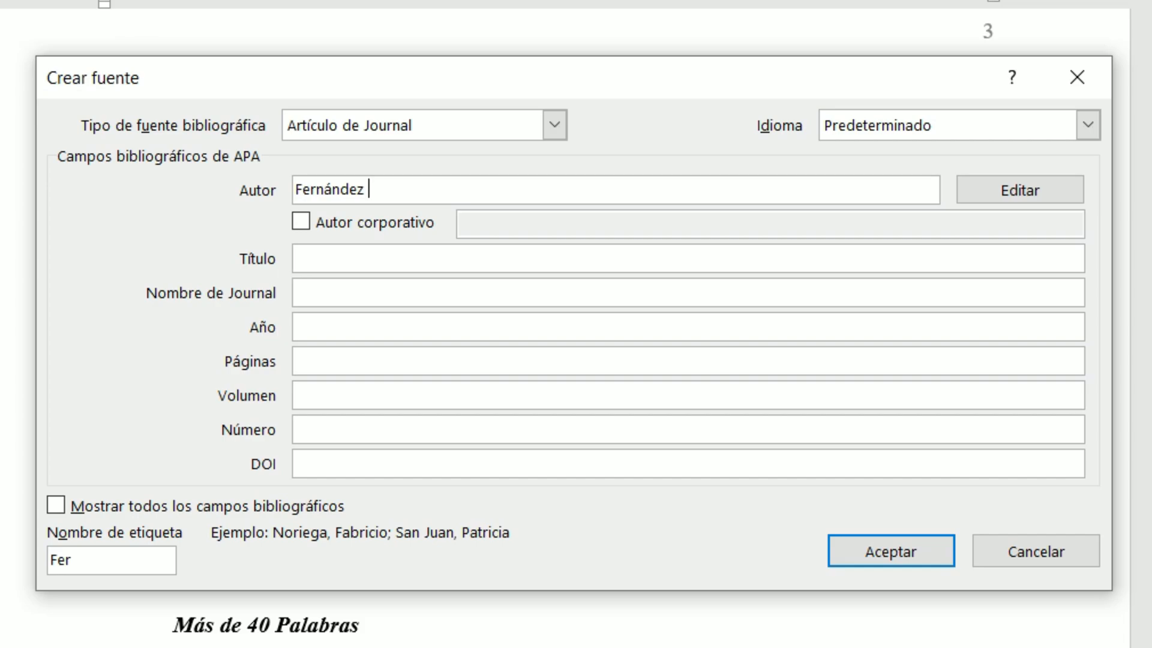
text(Pérez, Carlos)
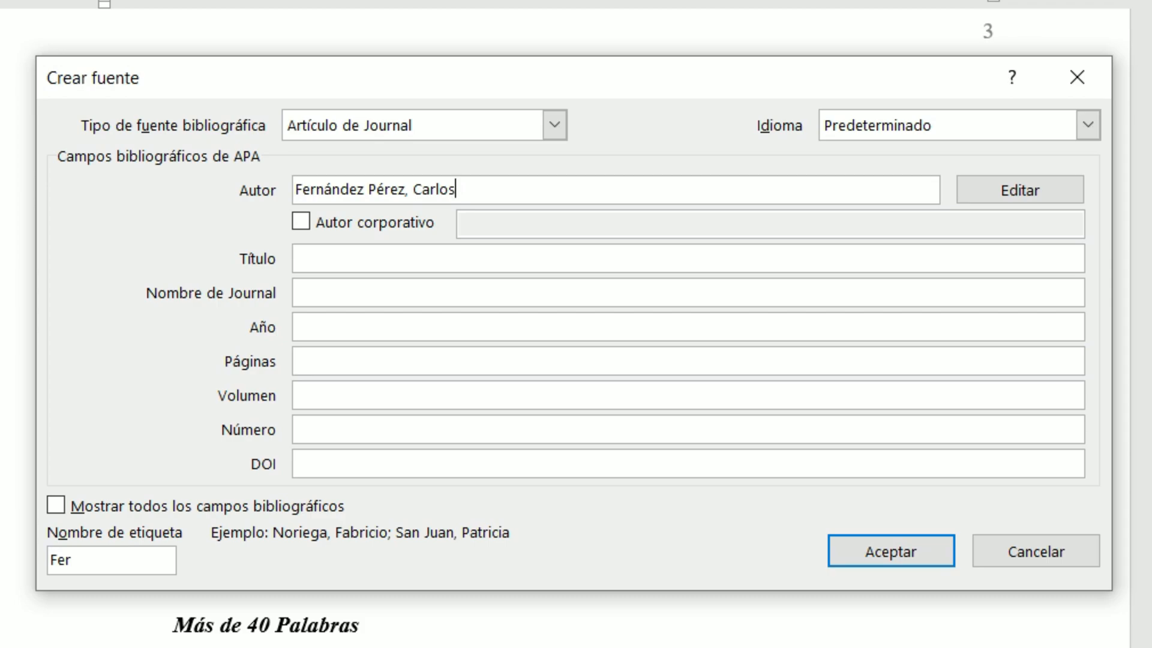
text(; Morales, Wilmer)
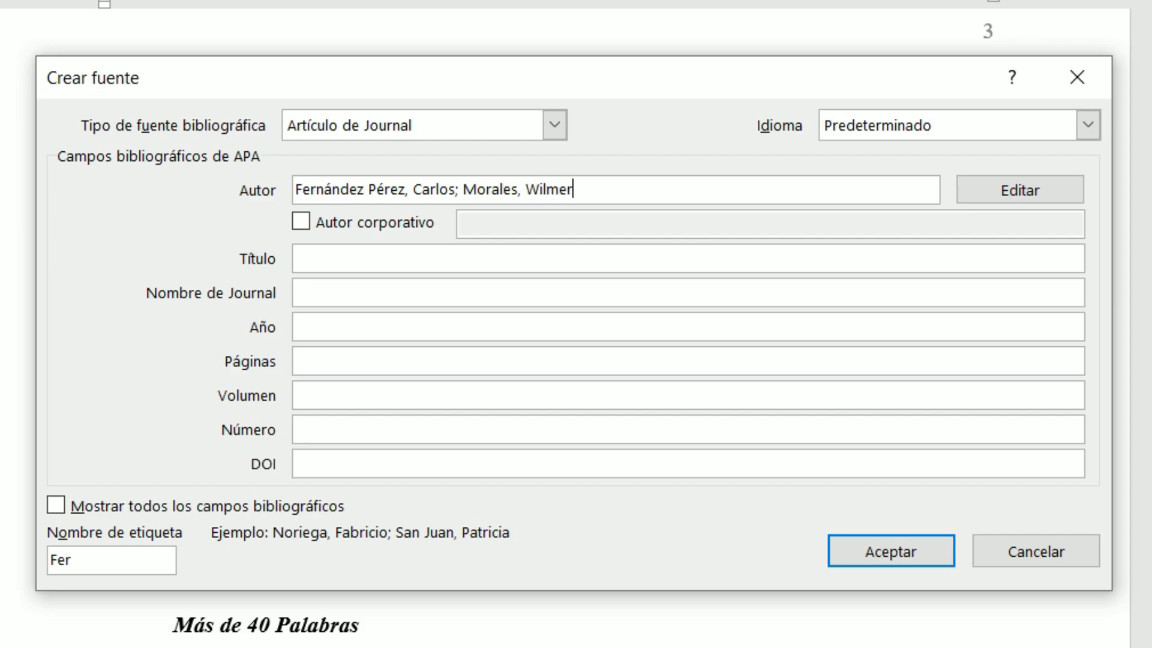
Add a third author to the source through the name editor, giving surname and first name
click(1020, 189)
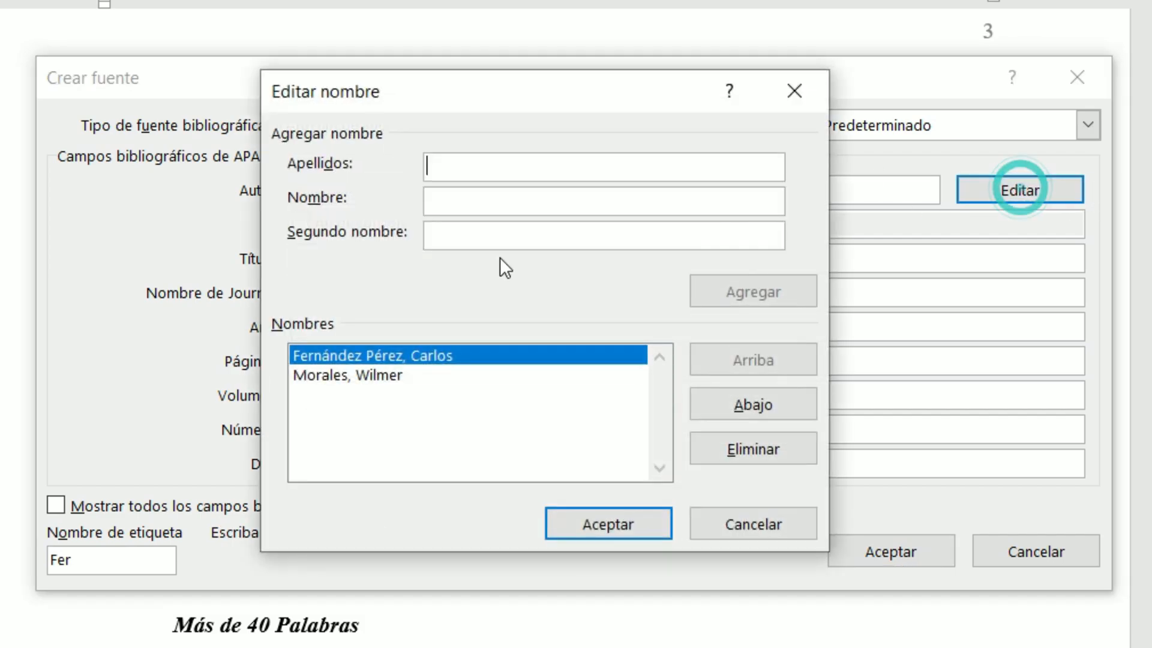
click(462, 167)
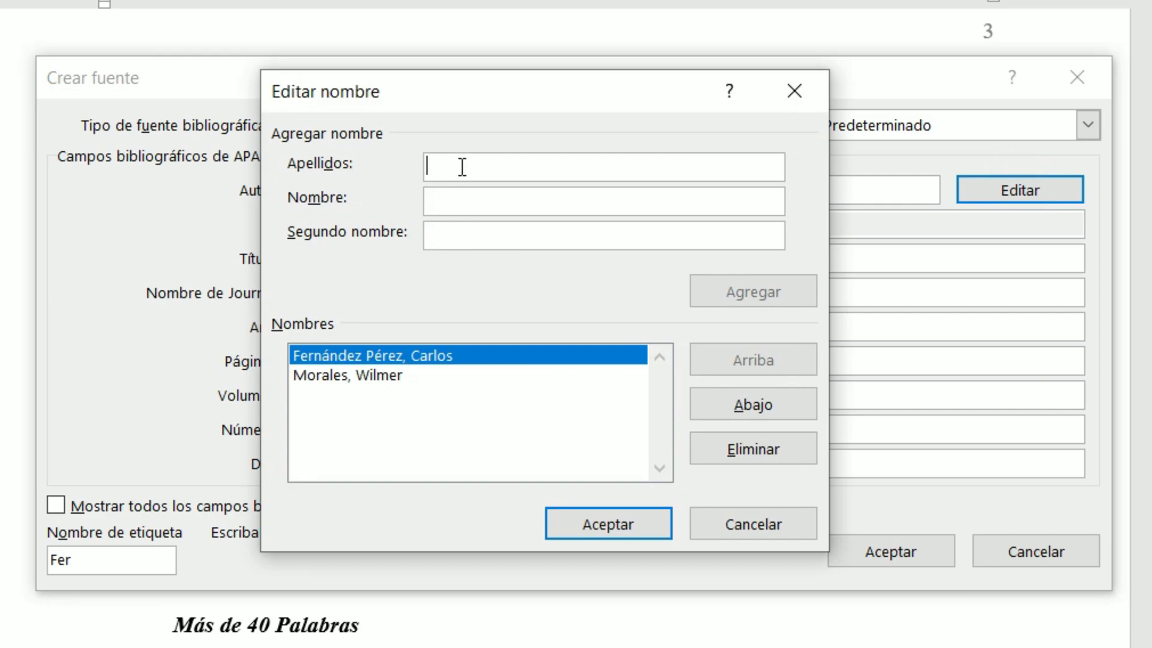
text(Pérez)
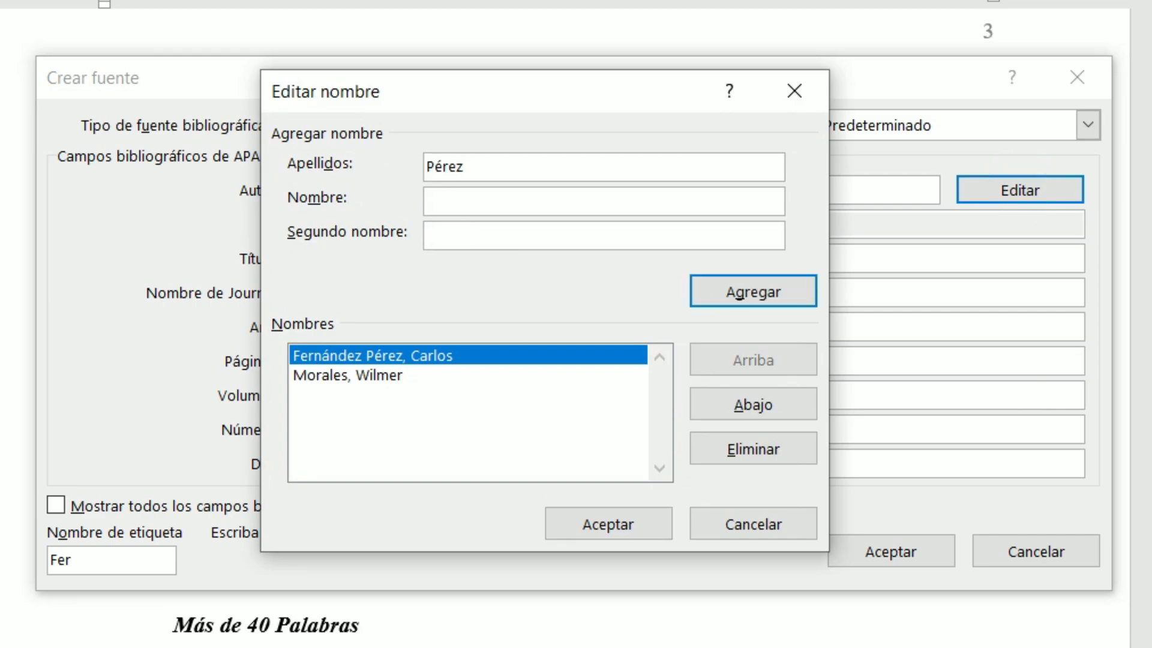
key(Tab)
text(Laura)
click(487, 157)
click(782, 285)
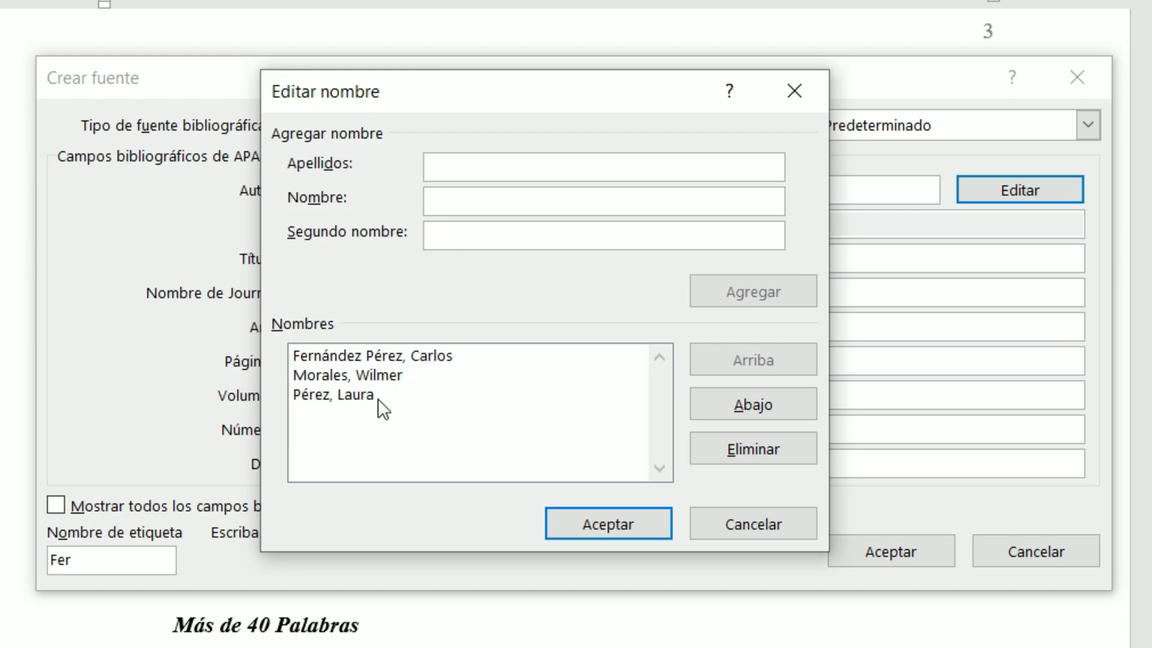
click(638, 514)
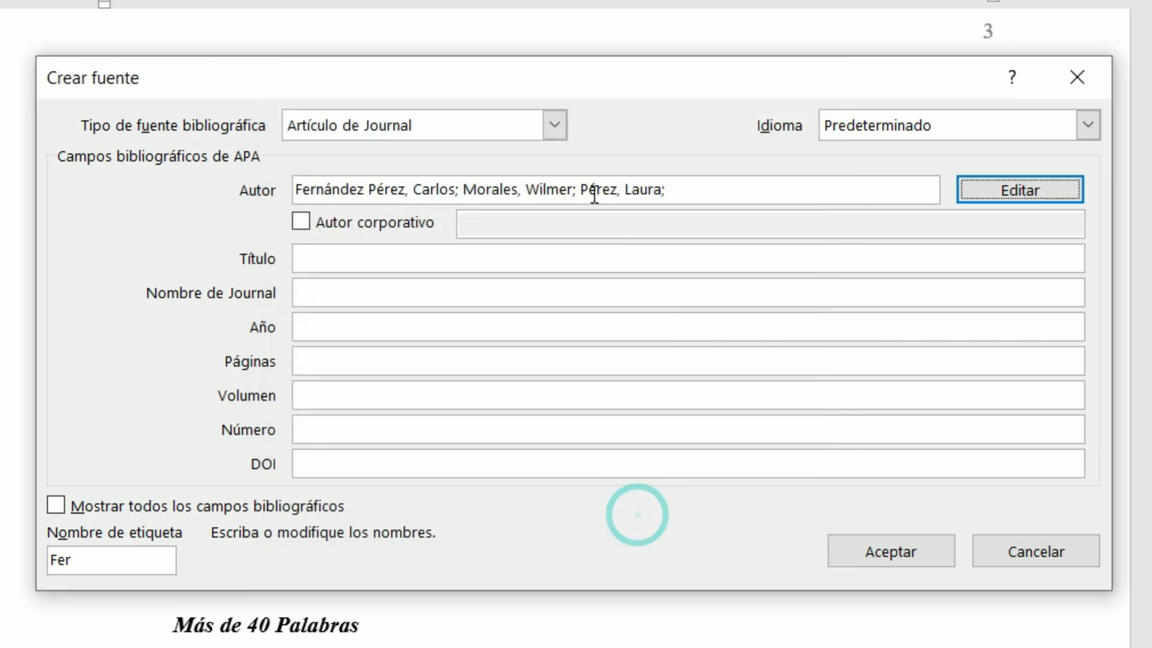
Enter "Citas y Referencias con APA" as the source's title
click(336, 258)
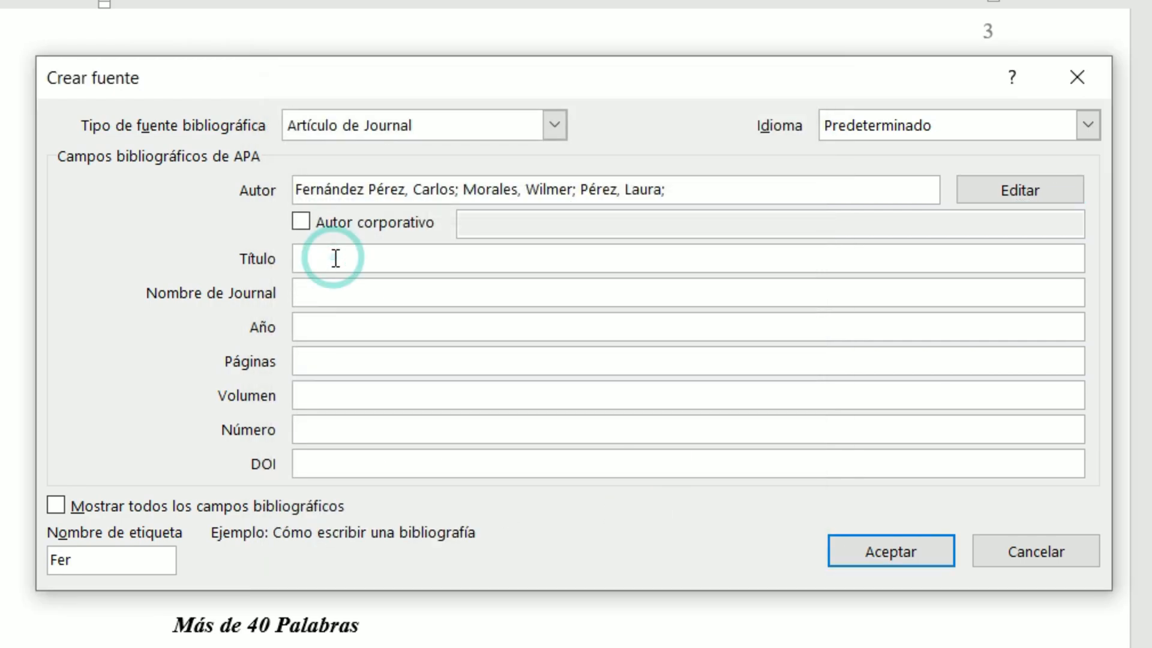
text(C)
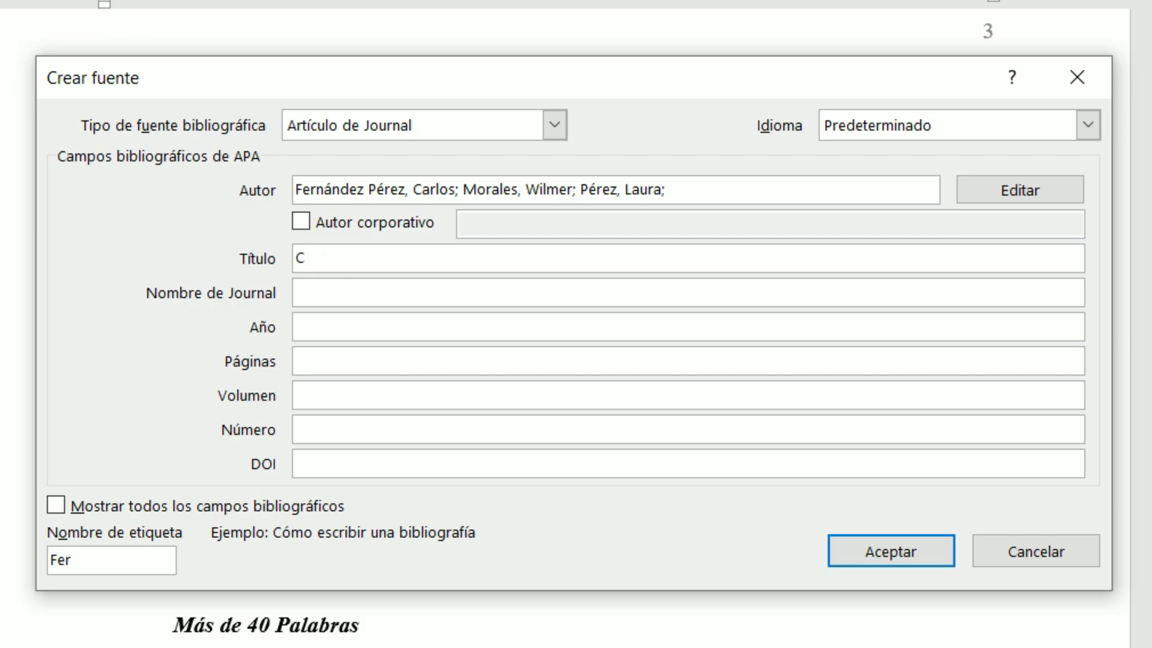
text(itas y Referen)
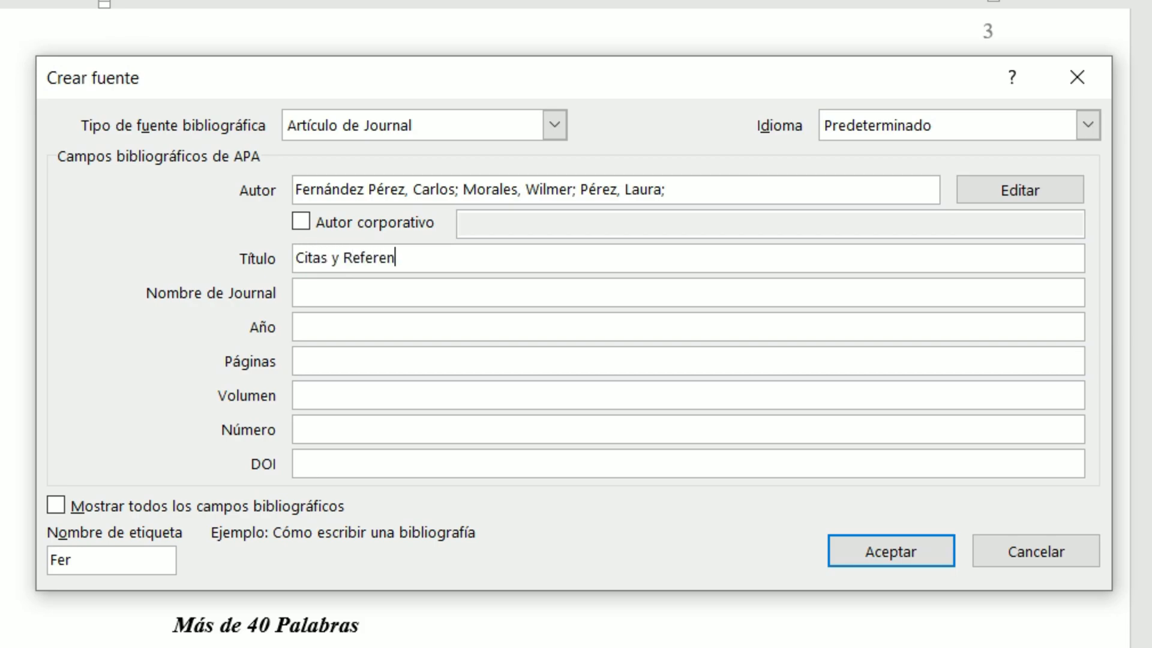
text(cias con APA)
key(Tab)
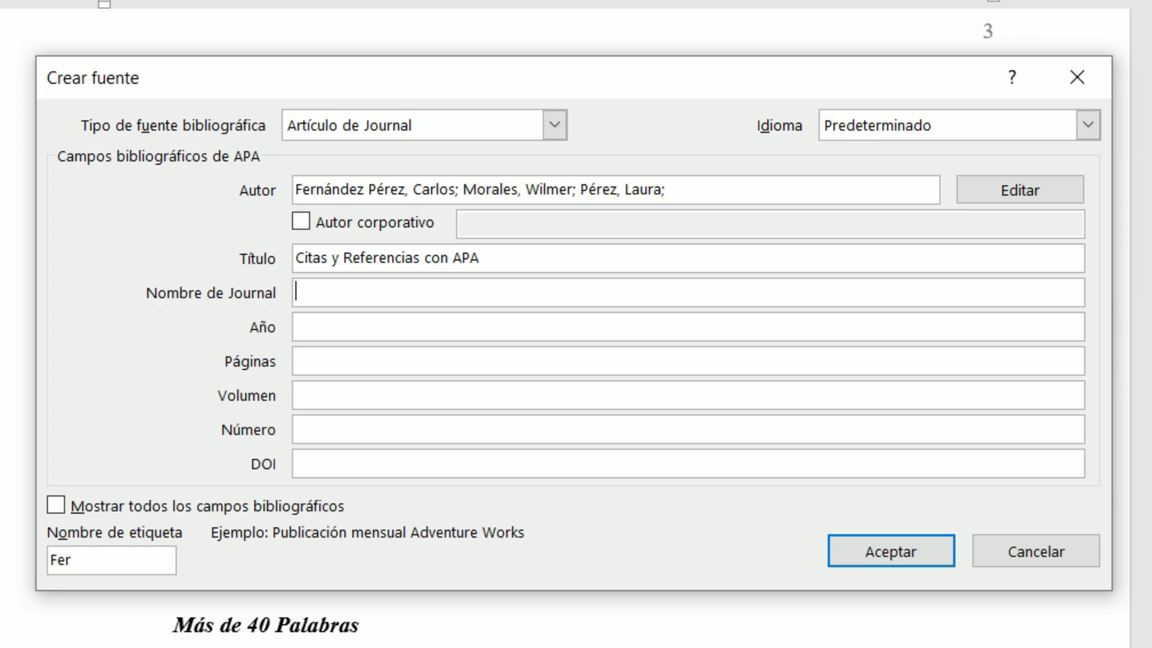
Set the source's journal name to "Fomarte Industrial" and its year to 2022
text(Fomarte Industr)
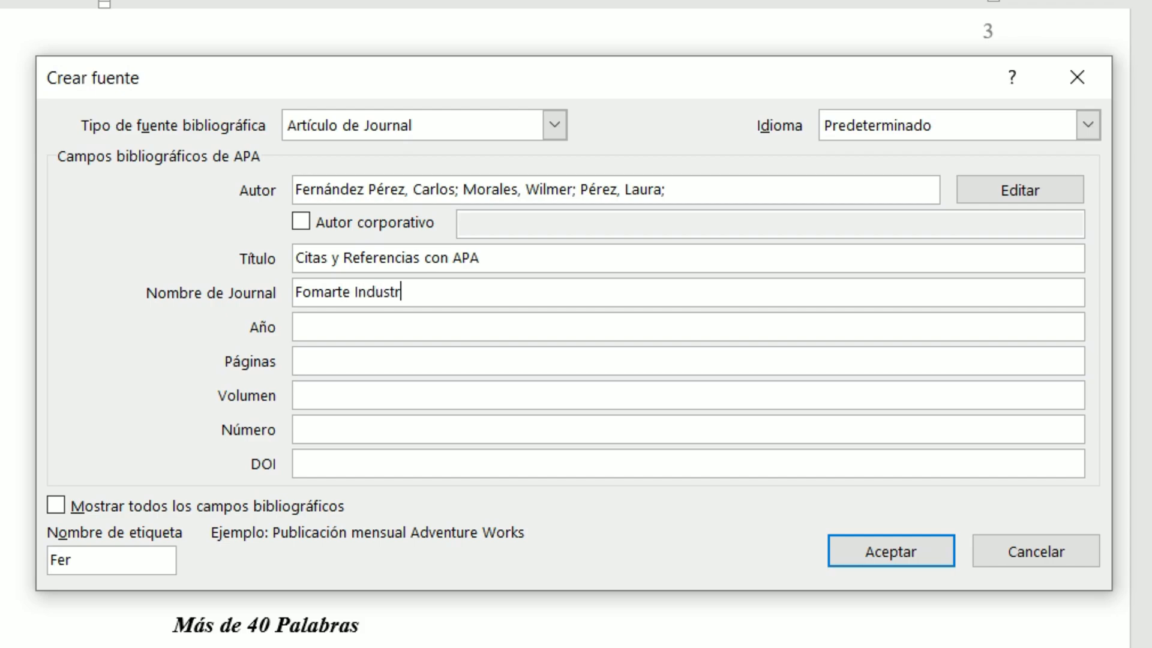
text(ial)
key(Tab)
text(2022)
key(Tab)
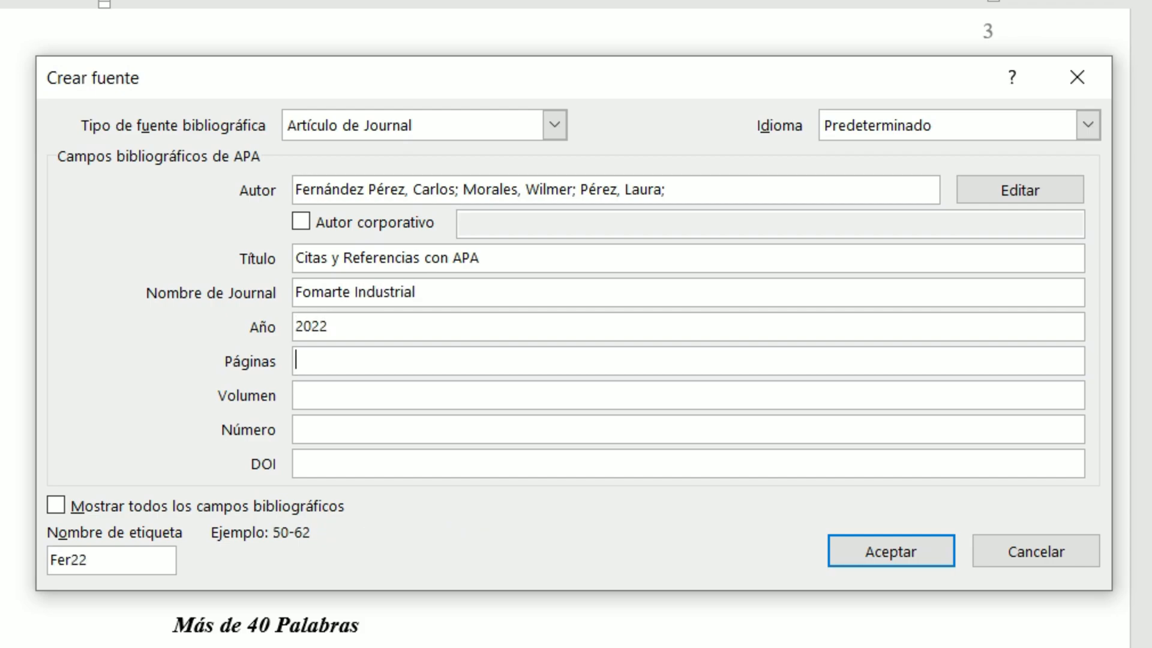
Complete the source with pages 5-10, volume X and number 20, and insert its citation after the quotation
text(5-10)
key(Tab)
text(X)
key(Tab)
text(20)
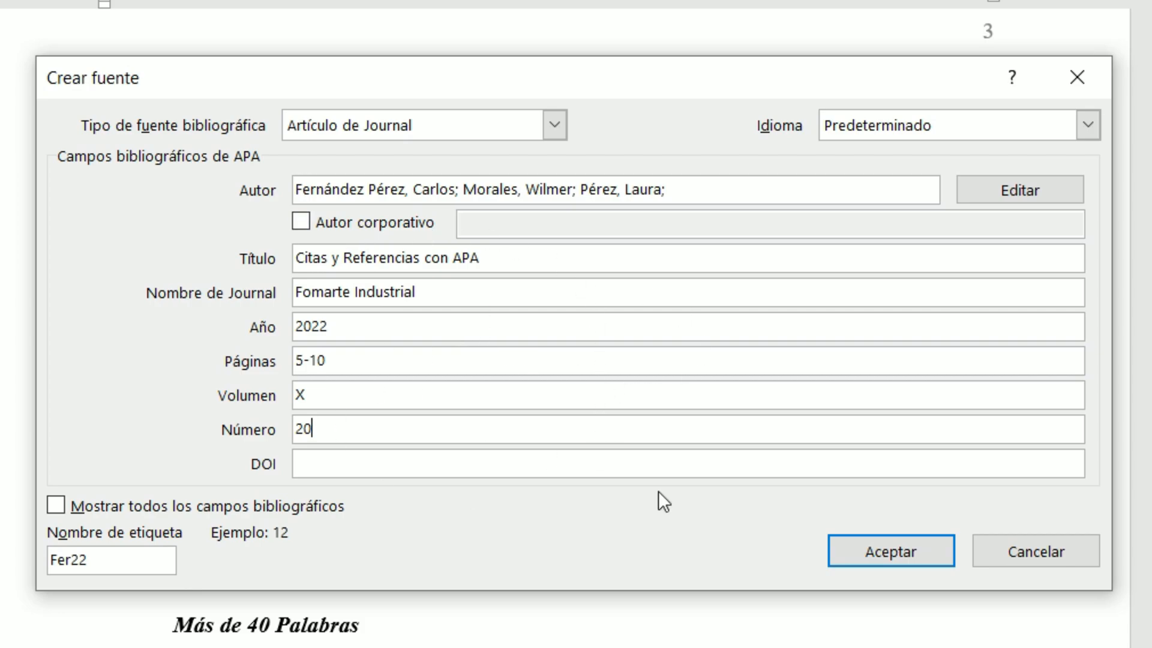
click(909, 555)
click(683, 378)
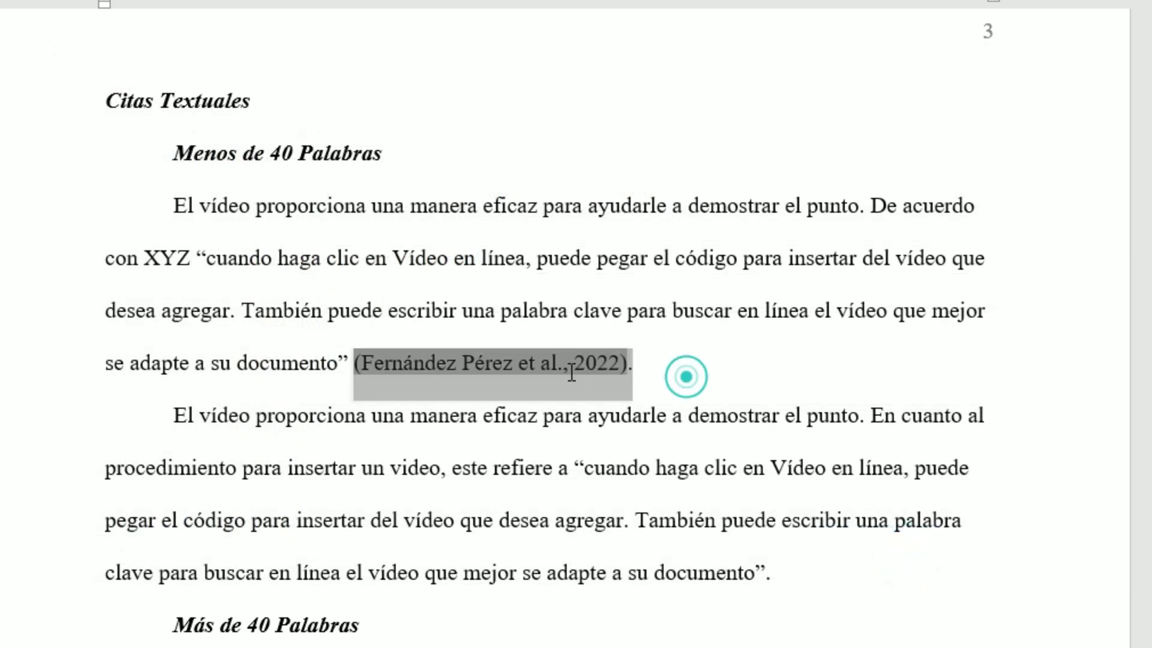
Examine how the inserted citation after the first quotation lists its authors and year
click(678, 388)
click(569, 367)
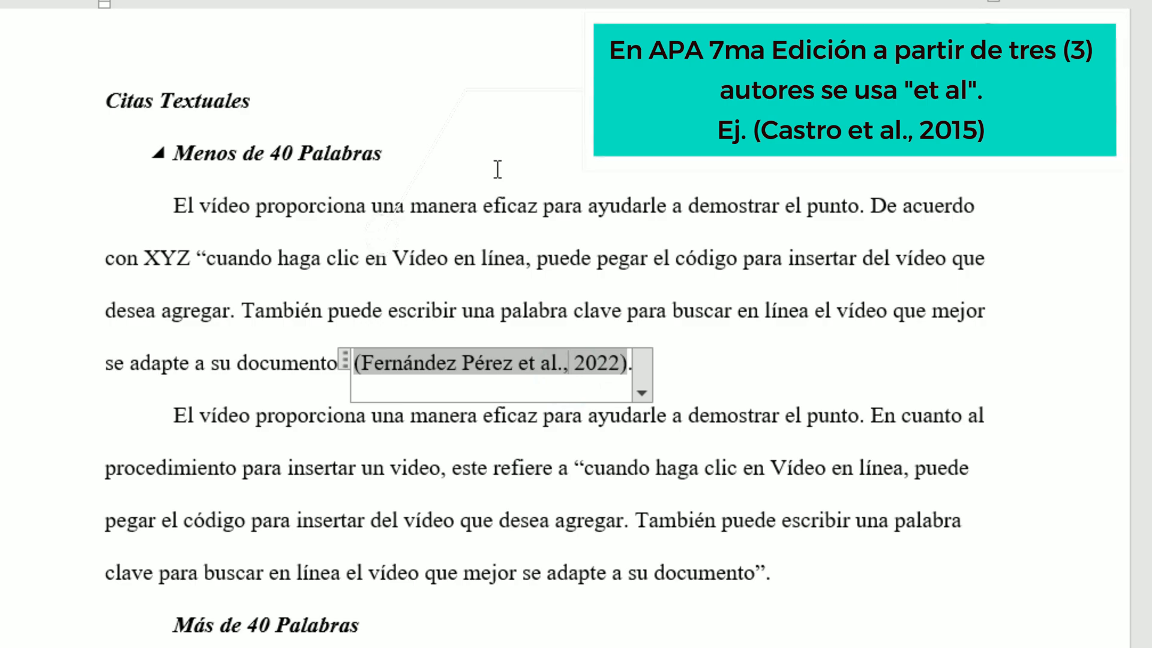
click(676, 371)
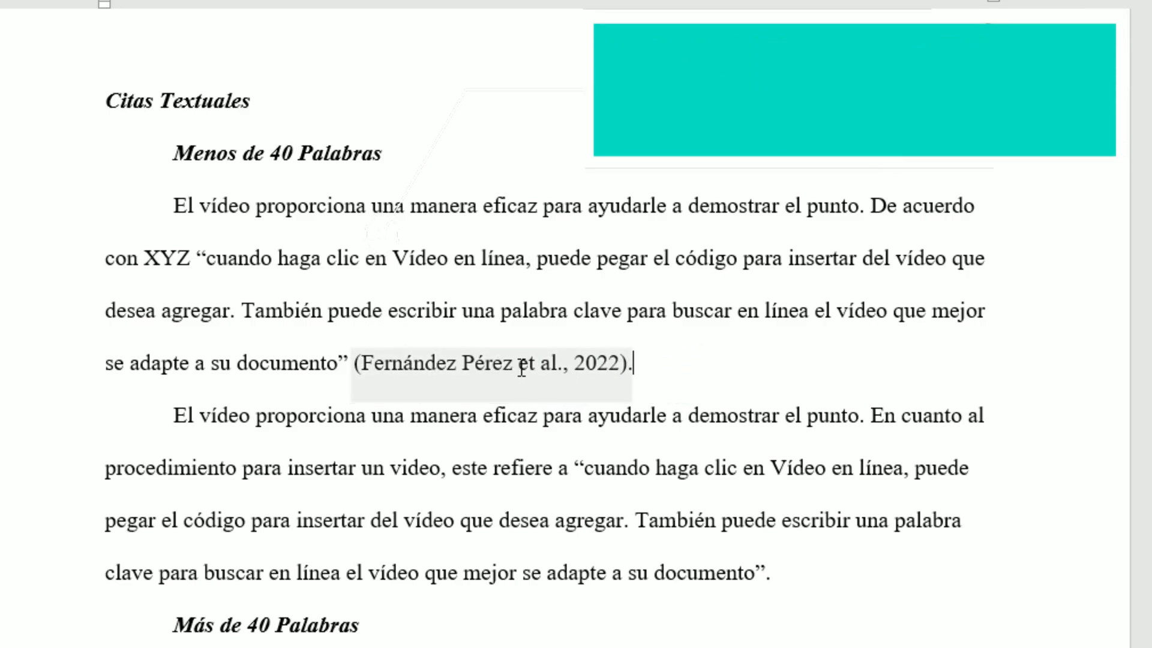
drag(520, 367, 563, 375)
click(703, 380)
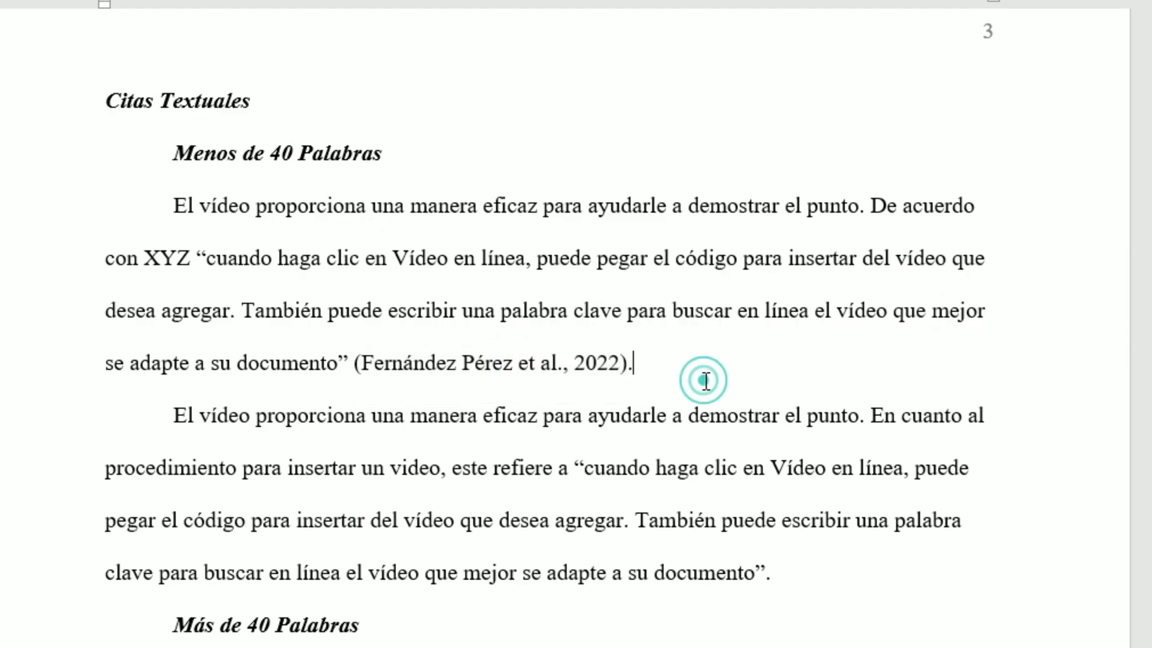
Switch the document's citation style to APA Sexta edición
click(521, 33)
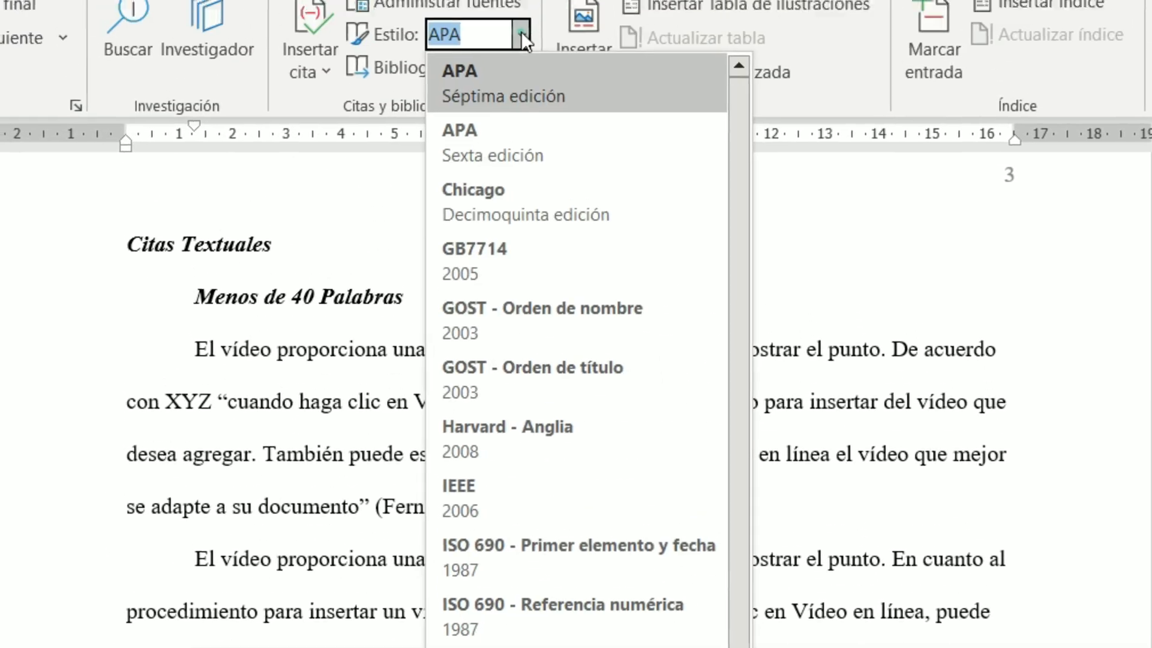
click(531, 201)
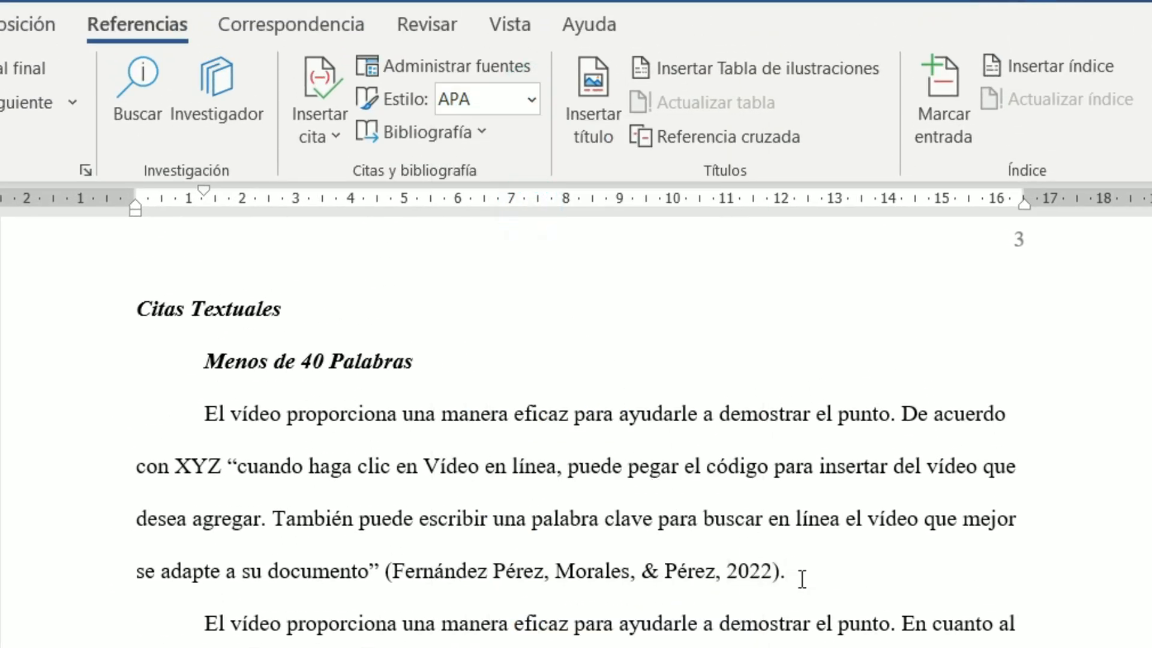
Switch the document's citation style to APA Séptima edición and check the citation after the first quotation
drag(812, 578, 469, 573)
click(823, 575)
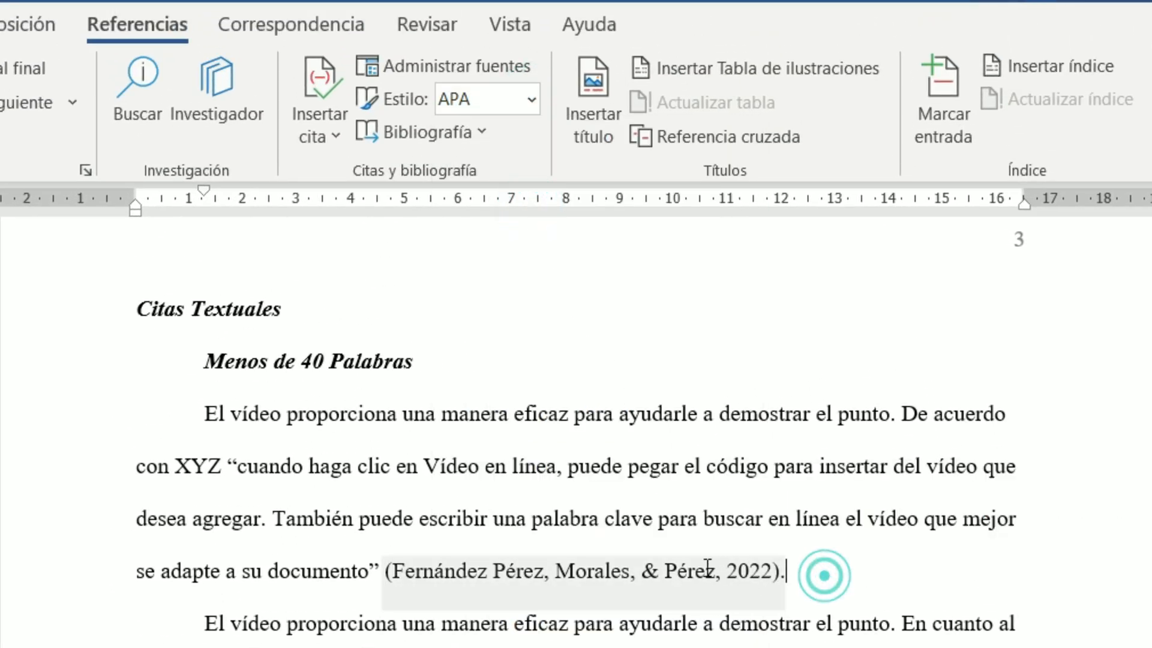
click(705, 569)
click(527, 101)
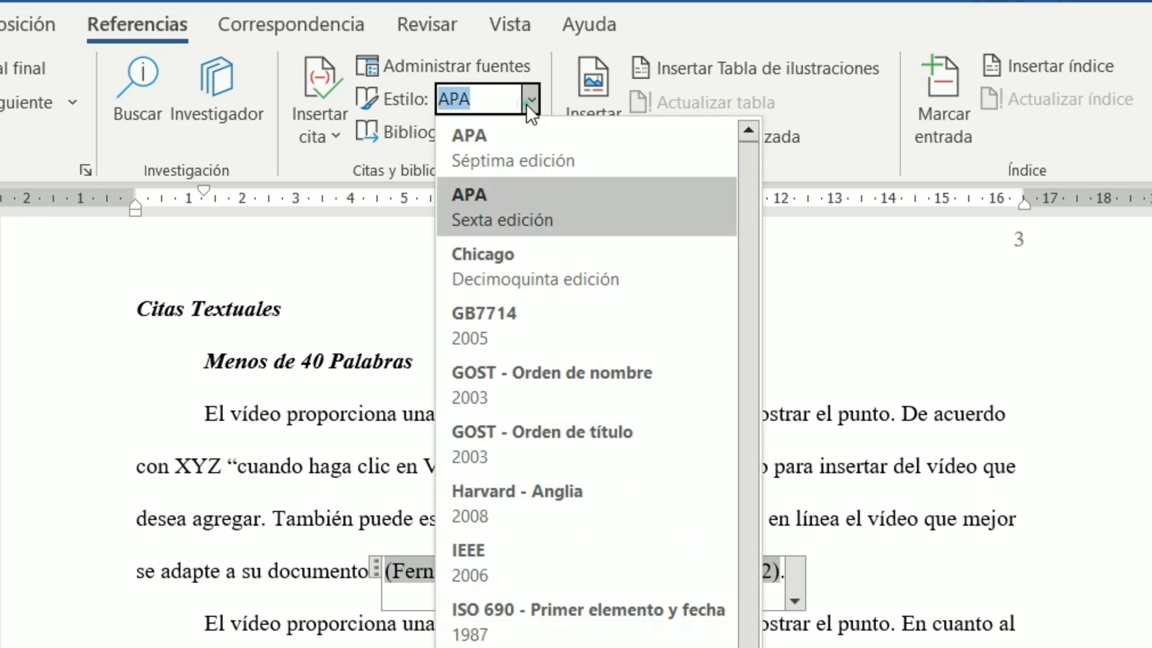
click(537, 153)
click(725, 570)
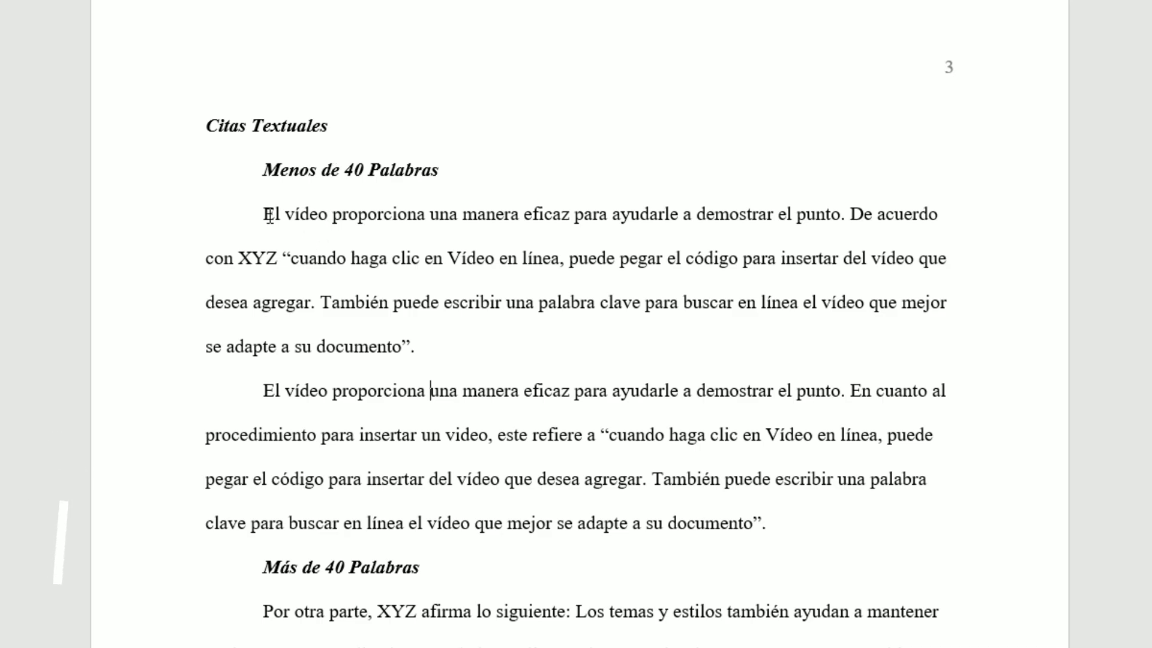
Examine the two short-quotation paragraphs and the quotation marks enclosing the first quoted passage
drag(264, 214, 431, 342)
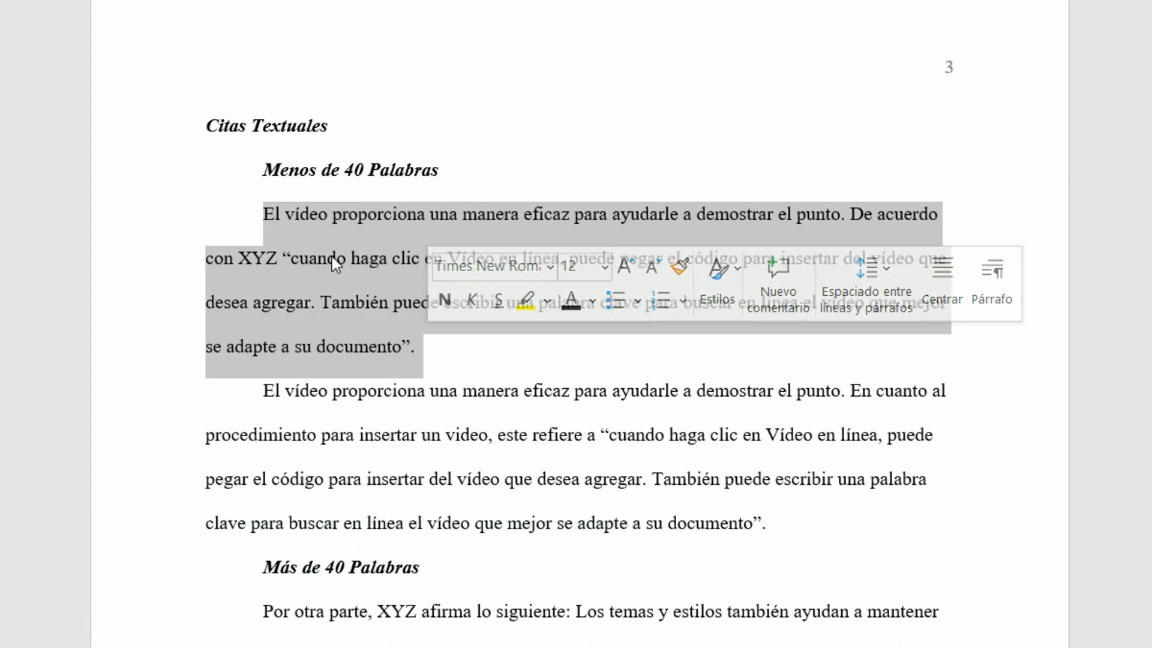
drag(181, 430, 818, 593)
click(489, 365)
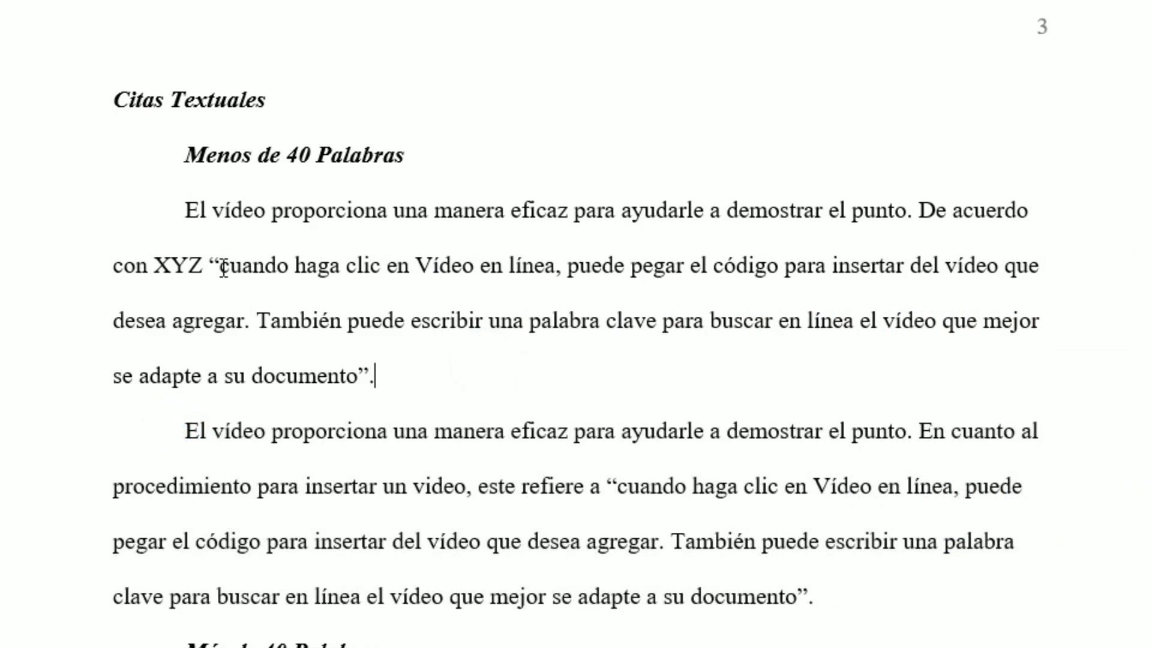
drag(222, 265, 357, 377)
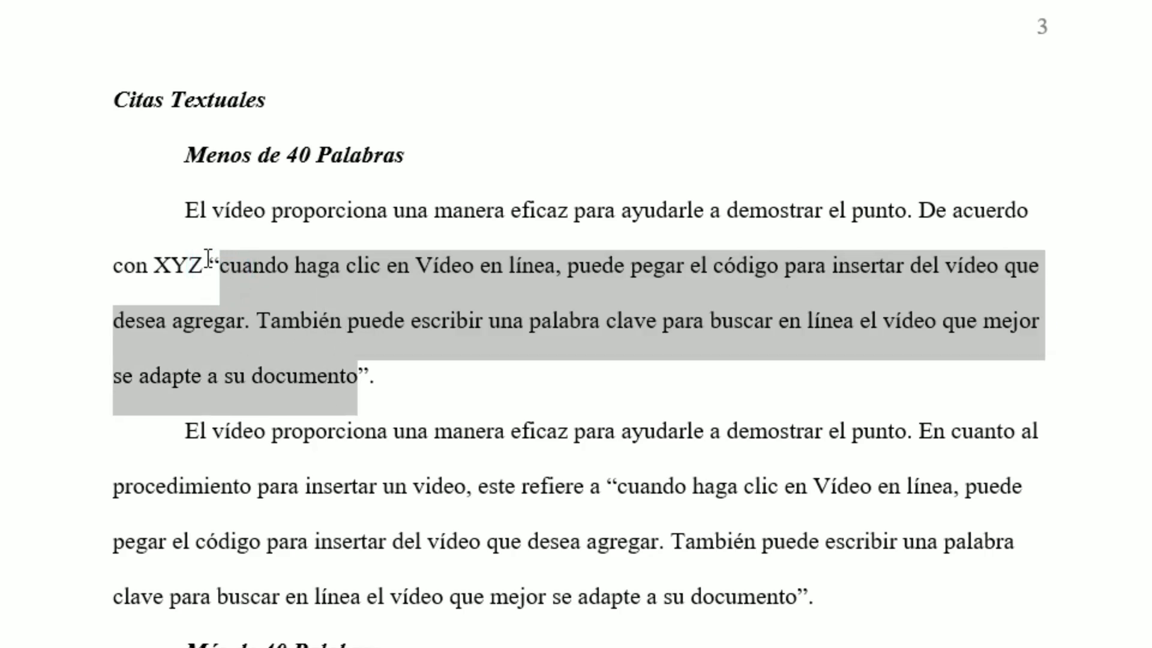
double_click(206, 258)
drag(381, 386, 215, 267)
click(246, 286)
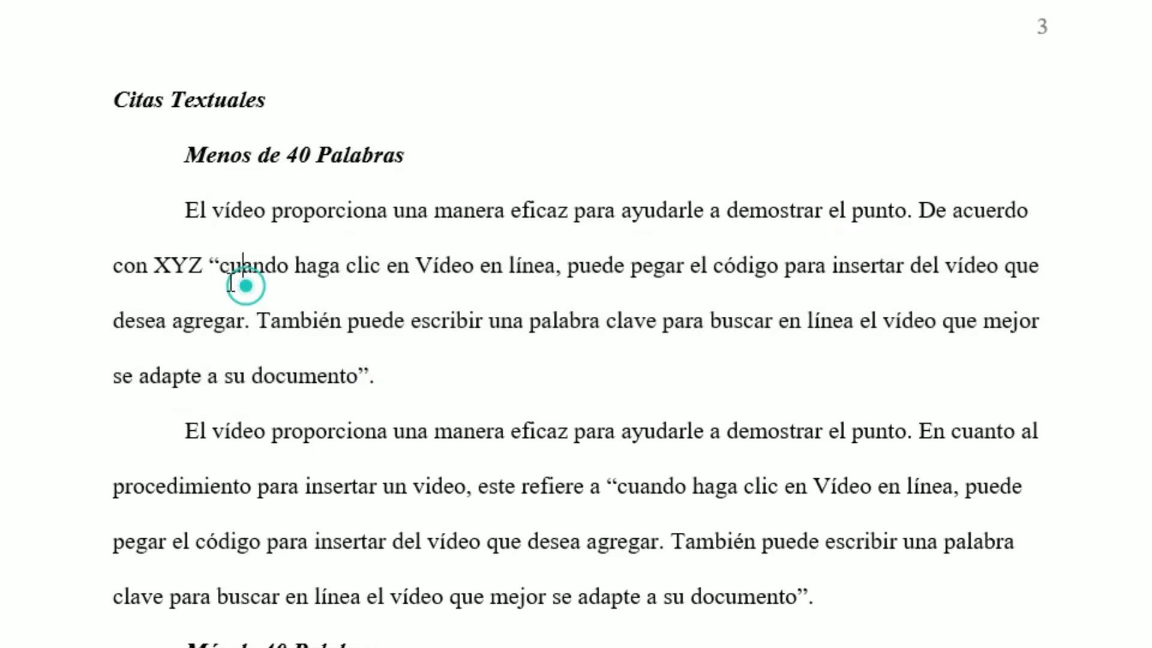
Count the words of the quoted passage in the first paragraph under Menos de 40 Palabras
drag(220, 265, 358, 384)
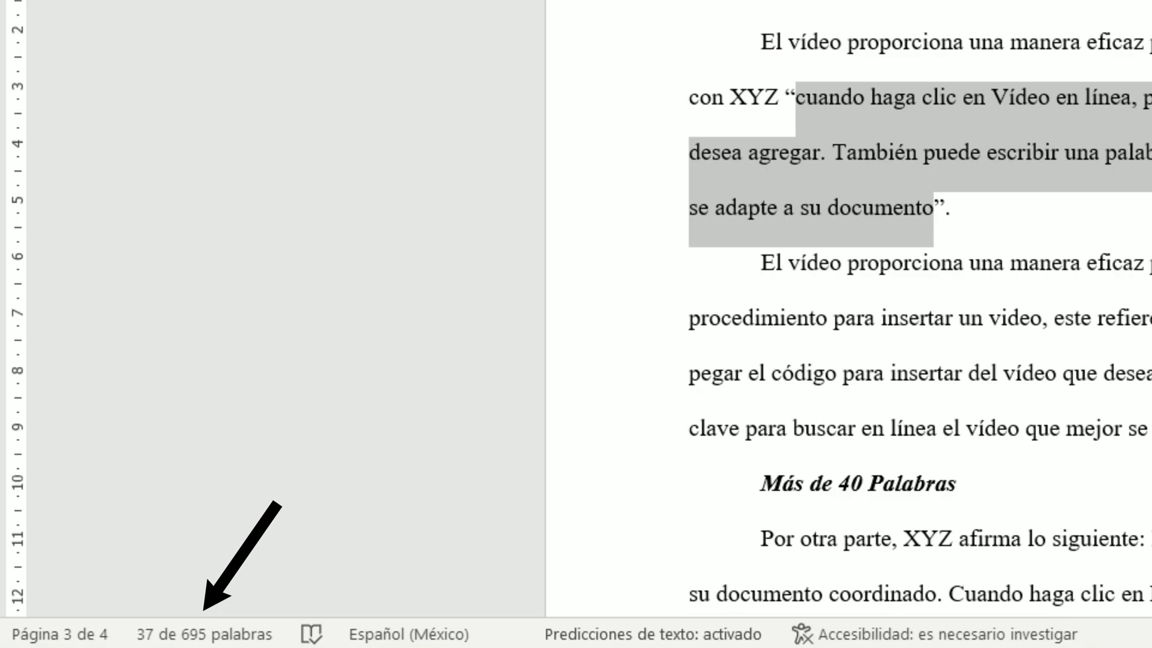
click(999, 27)
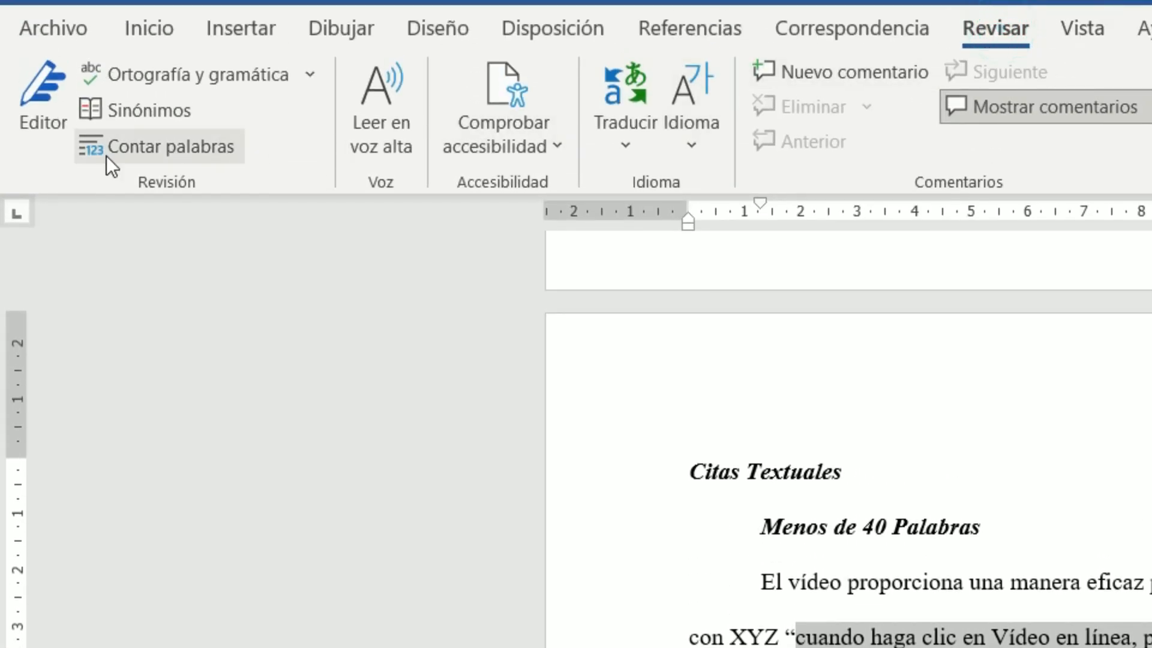
click(189, 145)
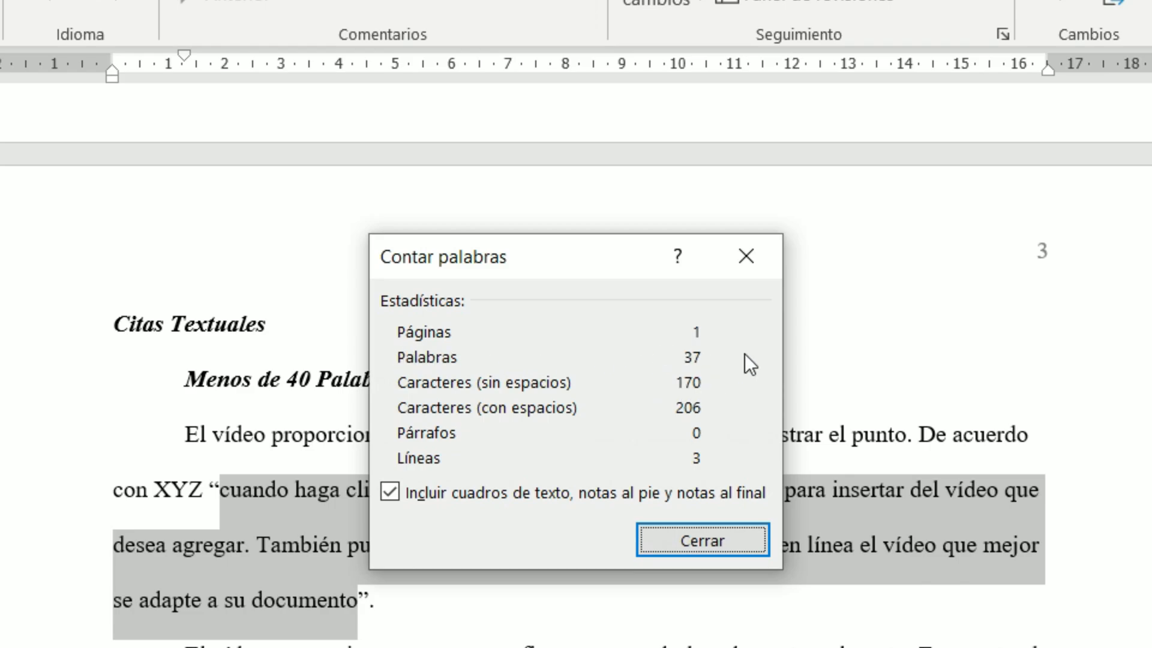
click(704, 541)
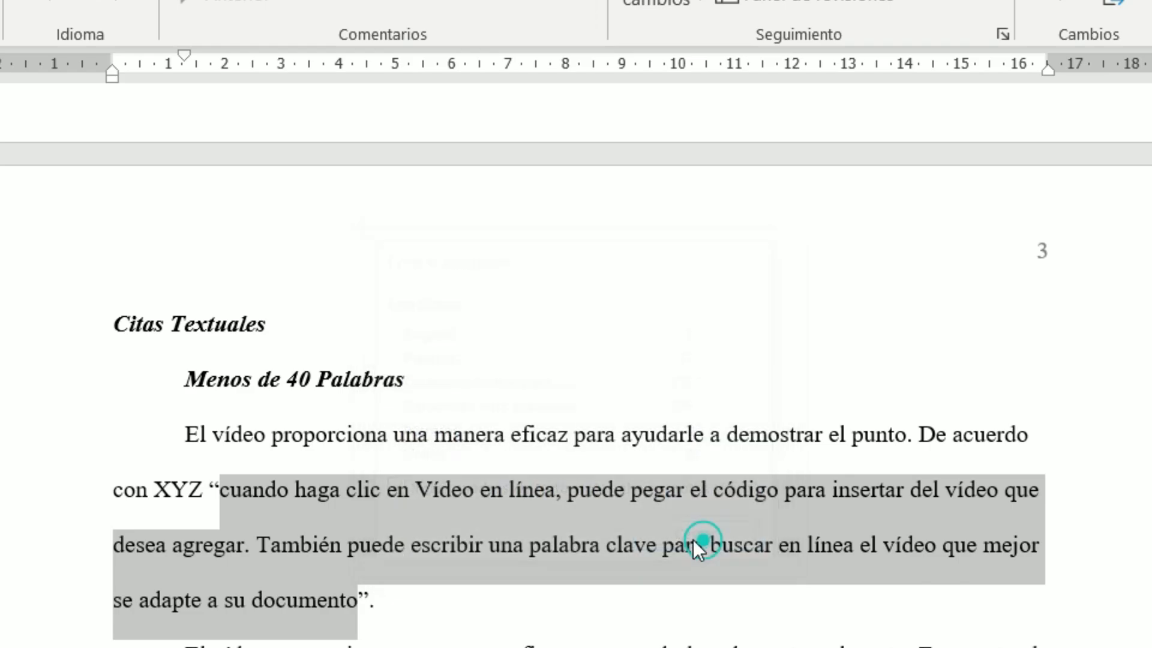
click(380, 491)
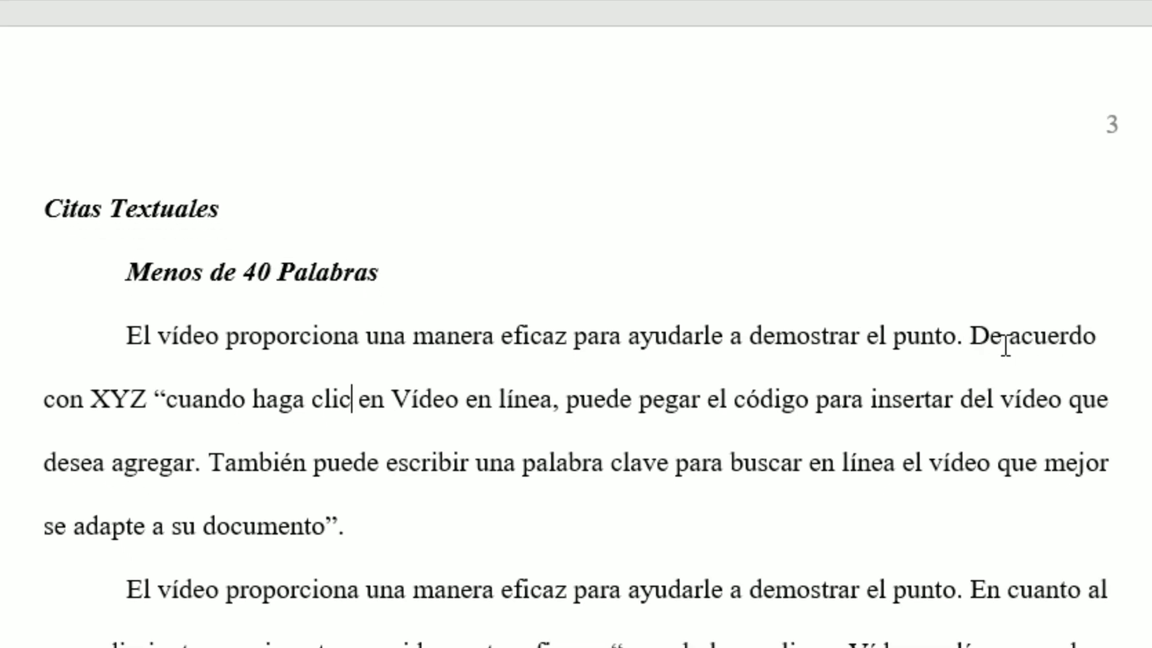
Replace the XYZ placeholder before the first quotation with a citation of the 2020 Sales Prospecting Framework source
click(146, 398)
key(BackSpace)
key(BackSpace)
key(BackSpace)
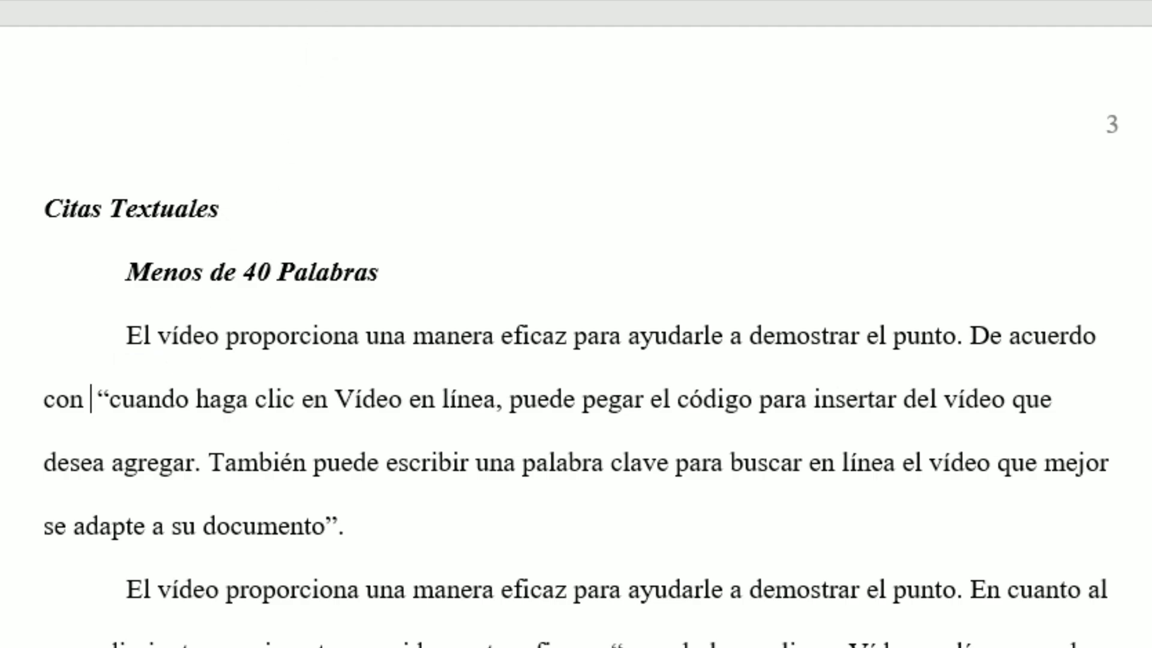
click(302, 17)
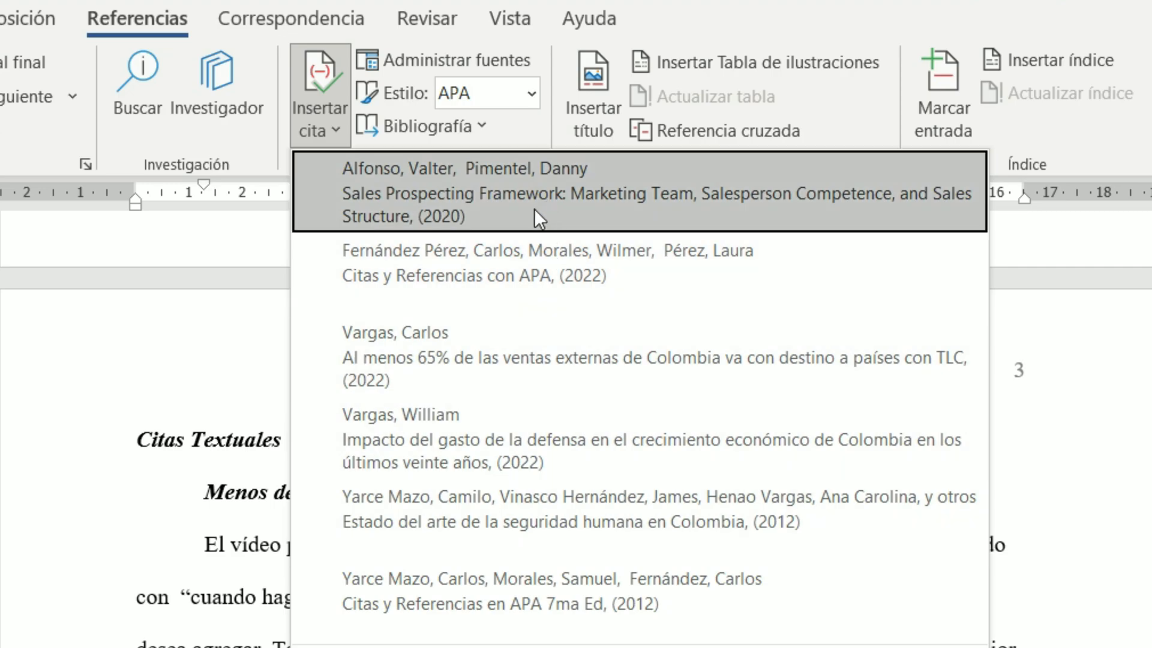
click(471, 199)
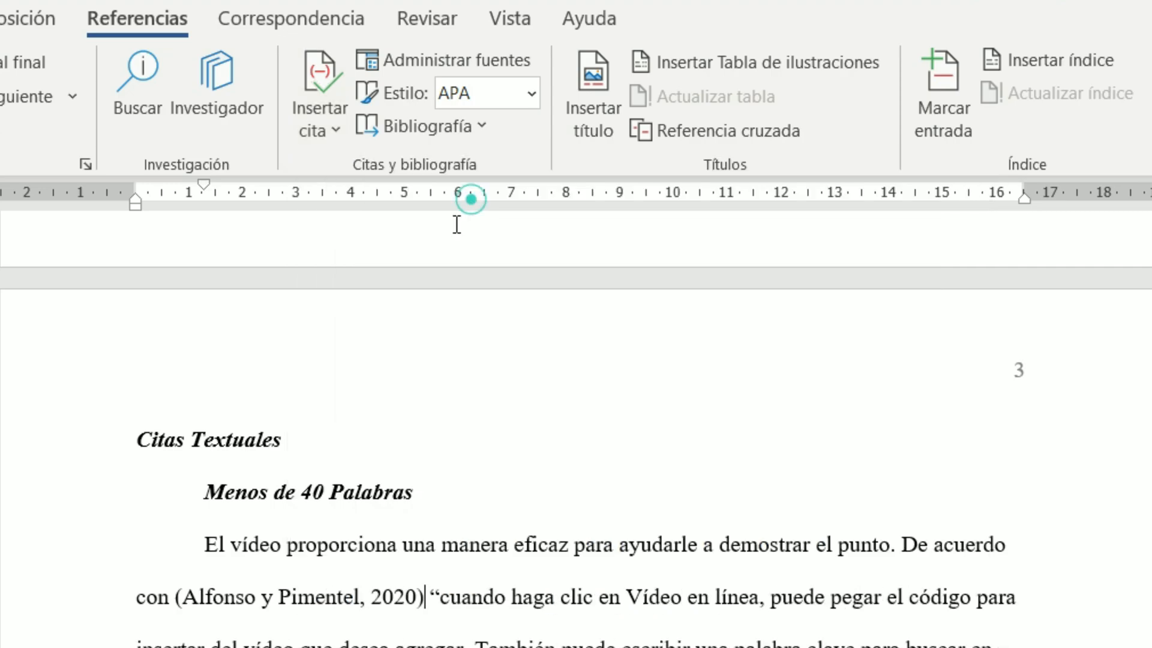
Write the two authors' surnames, joined by "y", between "con" and the inserted citation
click(376, 597)
click(152, 555)
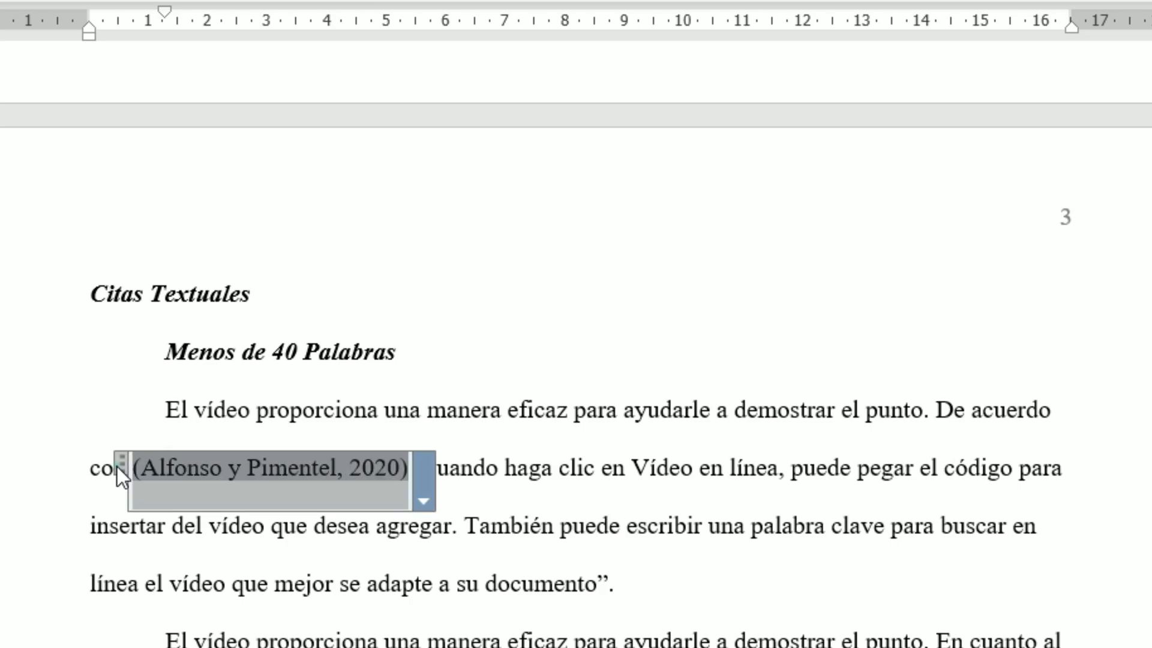
click(108, 467)
key(Right)
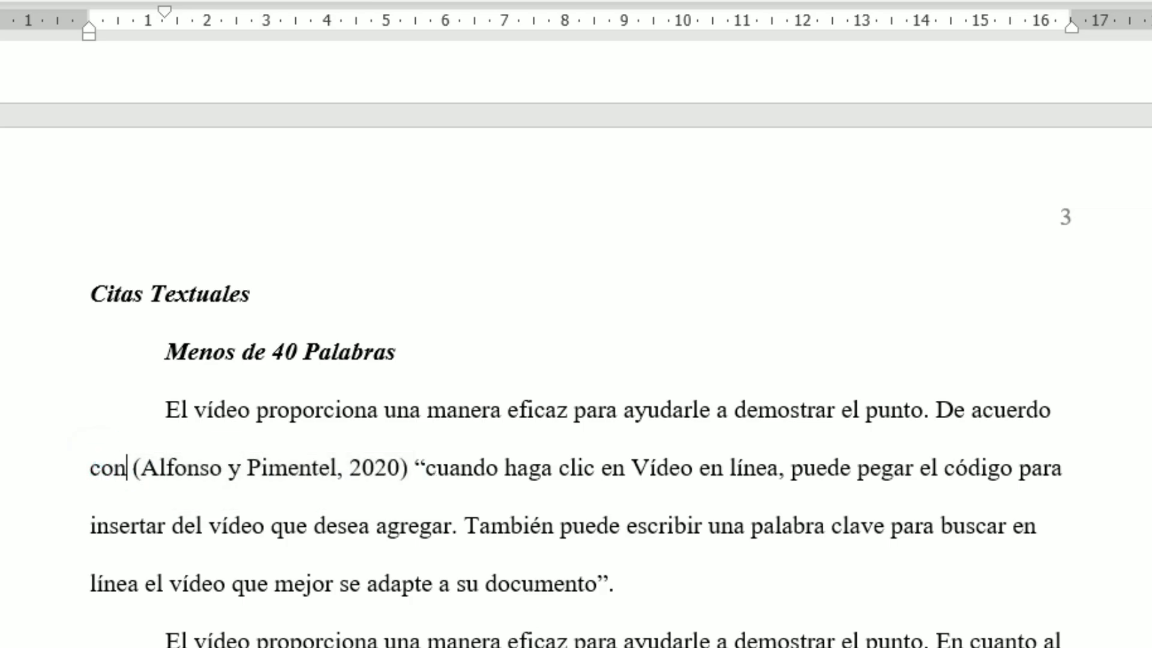
text(Alfon)
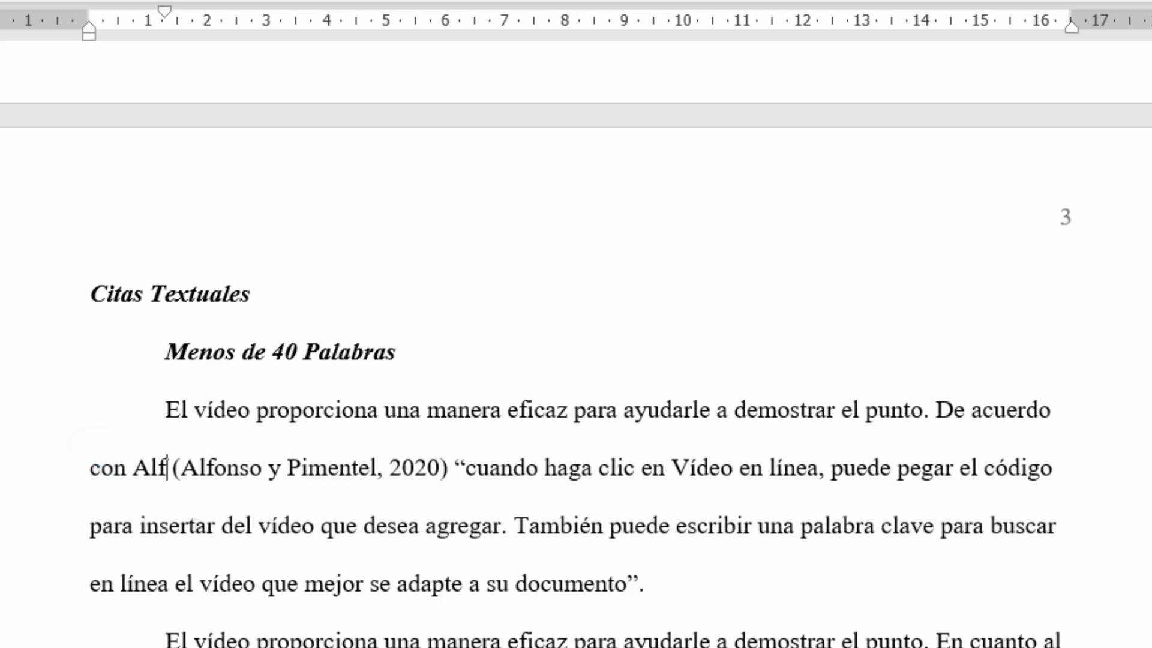
text(so y Pimentel)
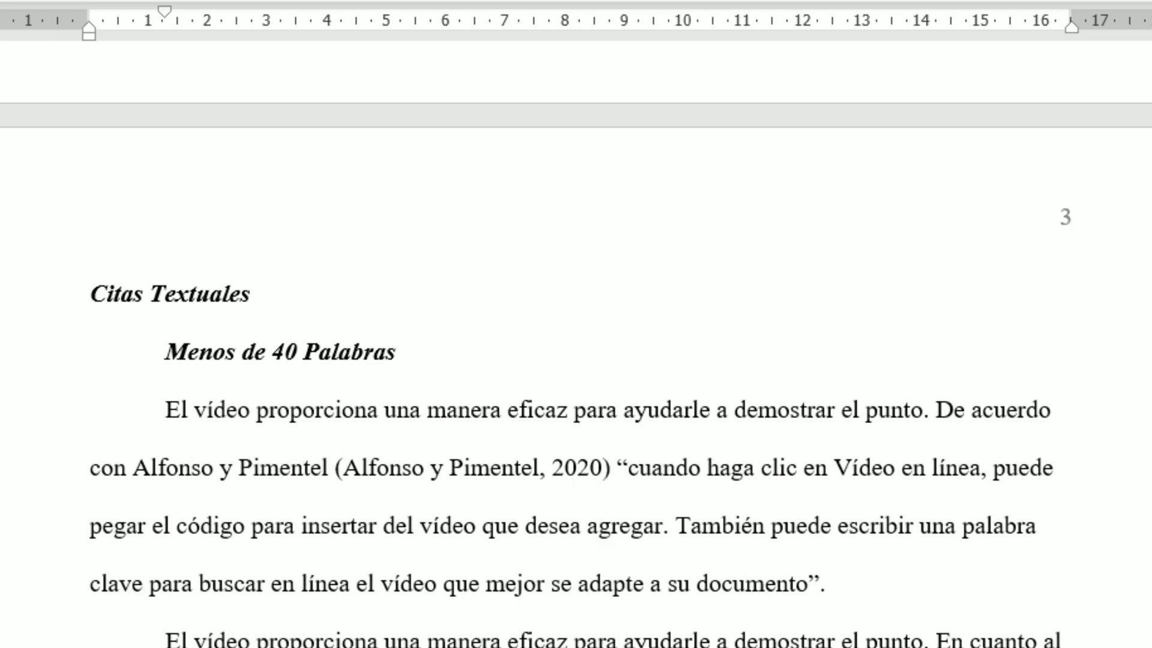
Edit the citation before the first quotation to suppress its author and title
click(491, 489)
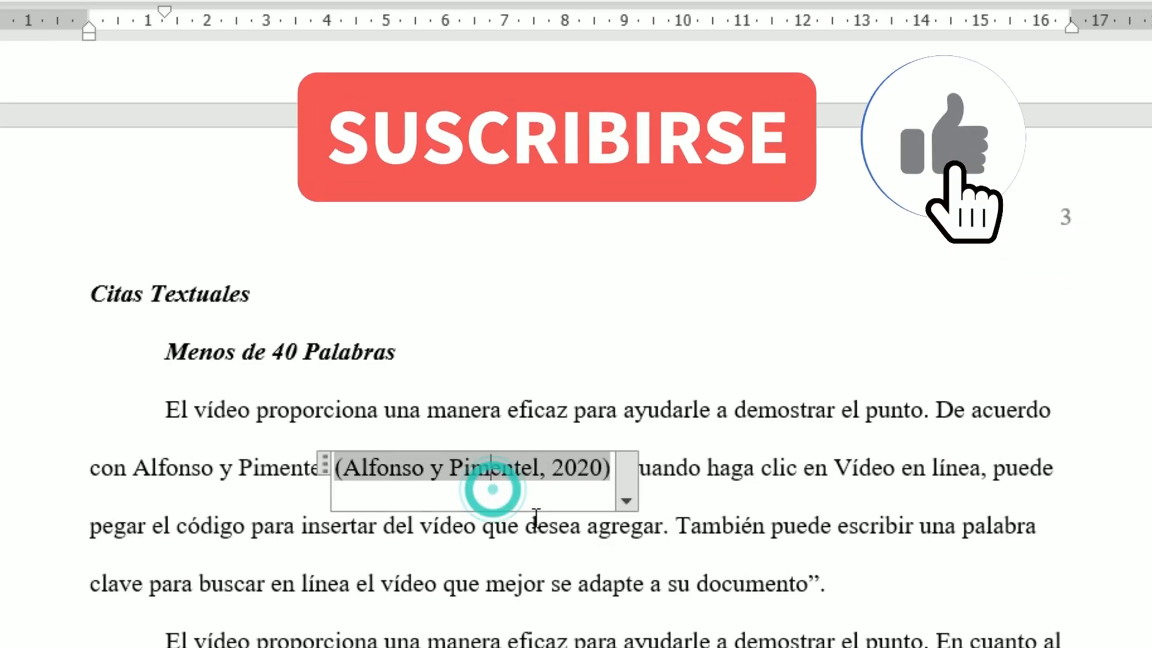
click(634, 471)
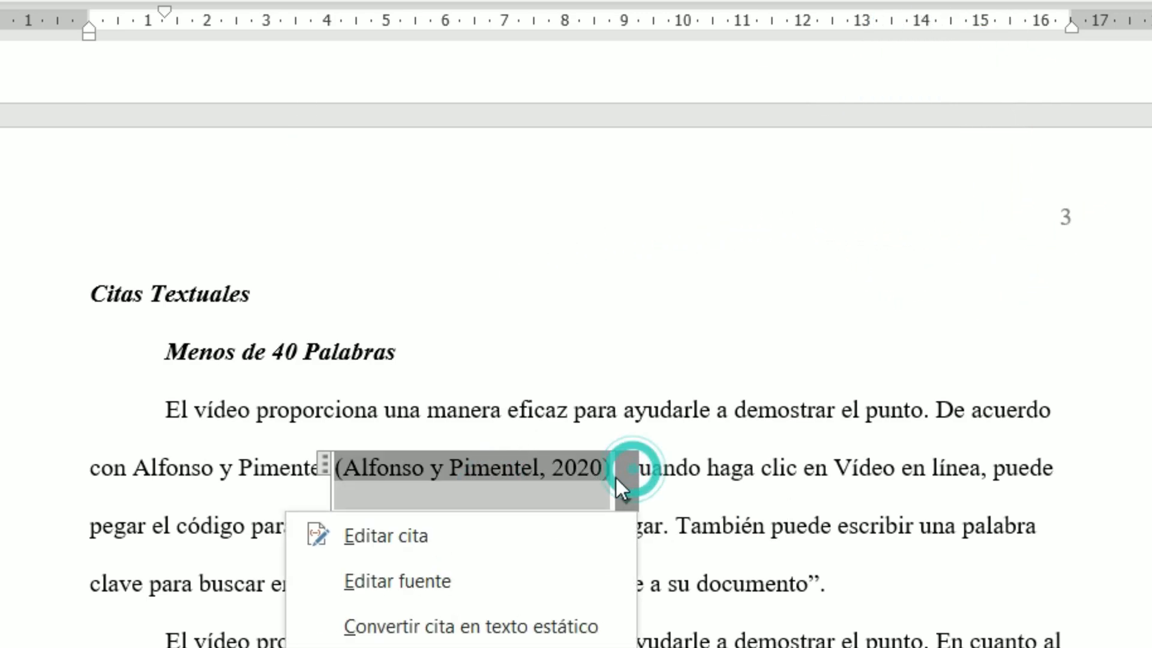
click(445, 535)
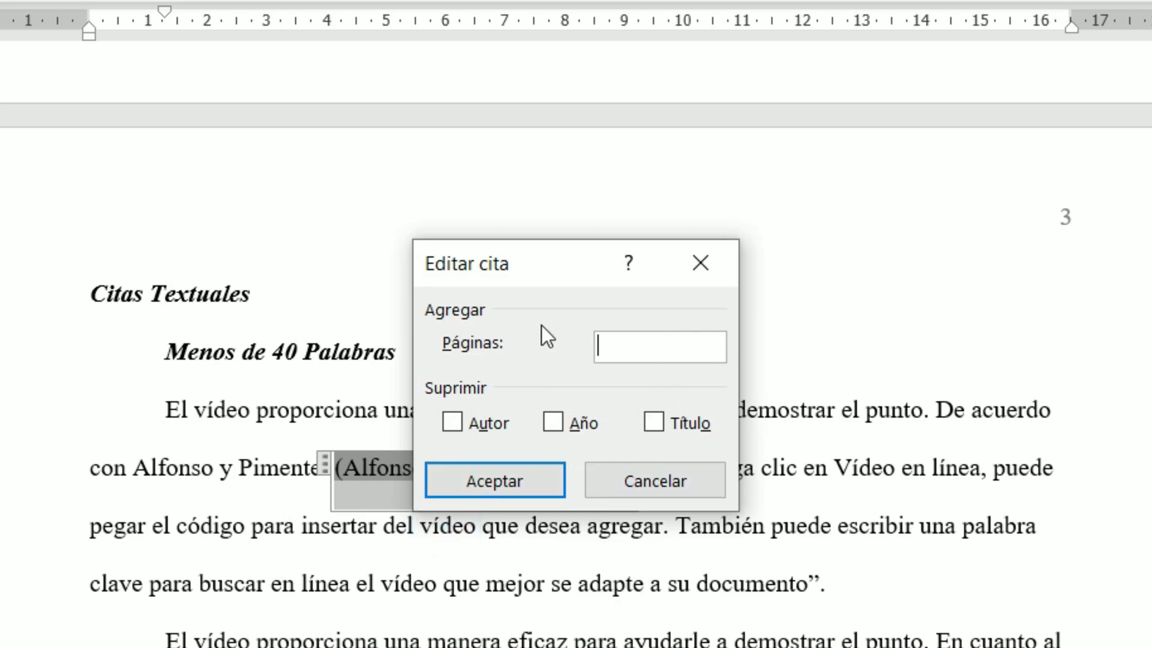
click(452, 423)
click(661, 425)
click(500, 481)
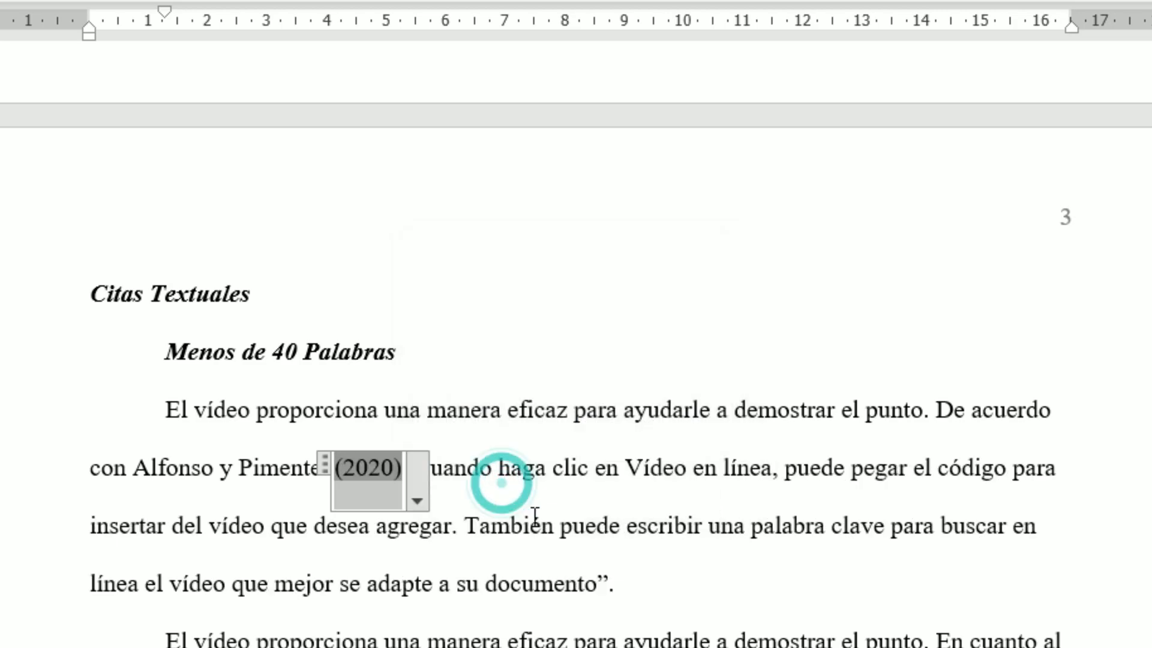
click(533, 515)
click(510, 483)
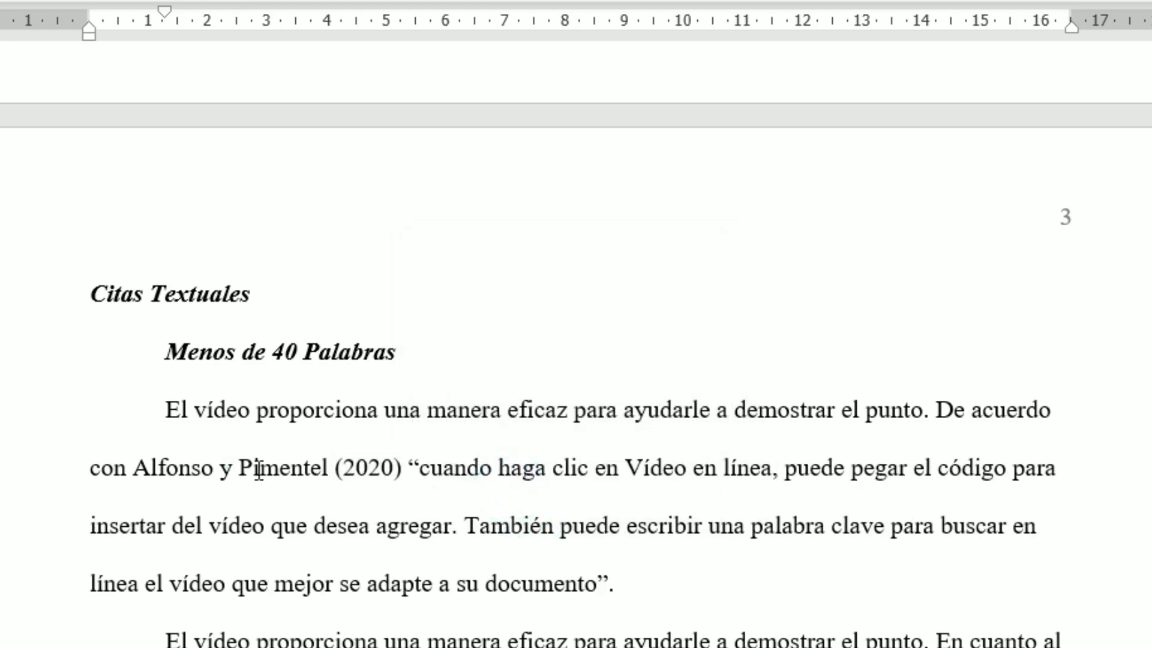
Review the author names and year introducing the first quotation, and examine the cited source's bibliographic fields
click(227, 468)
click(613, 517)
drag(456, 477, 311, 468)
click(376, 462)
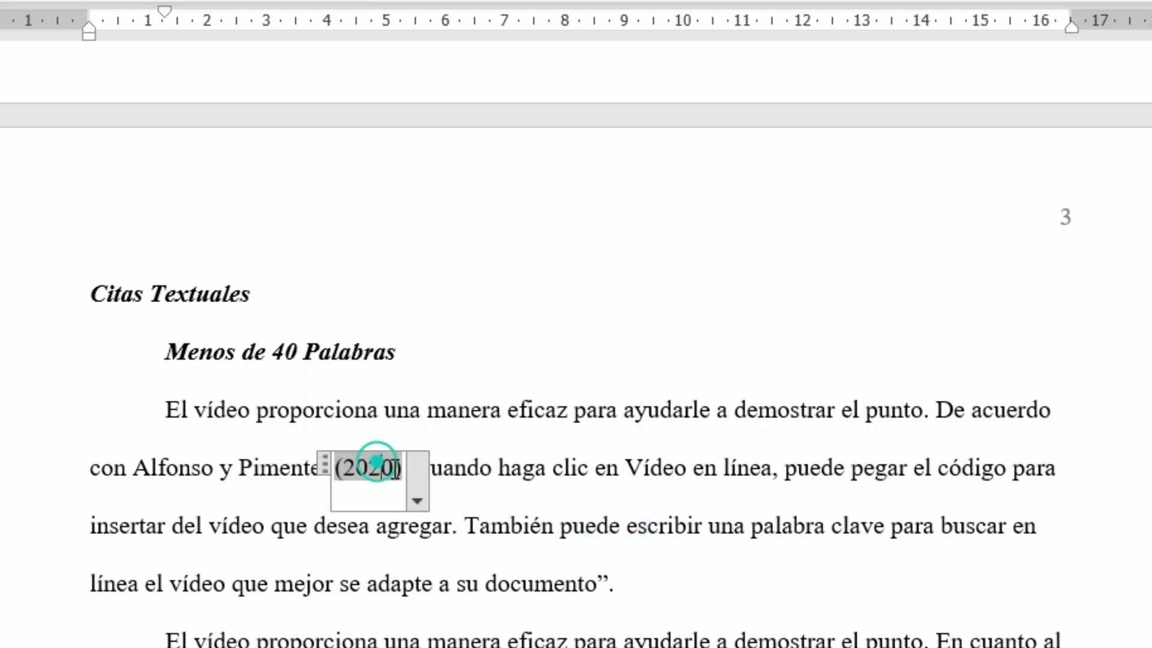
click(412, 474)
click(259, 567)
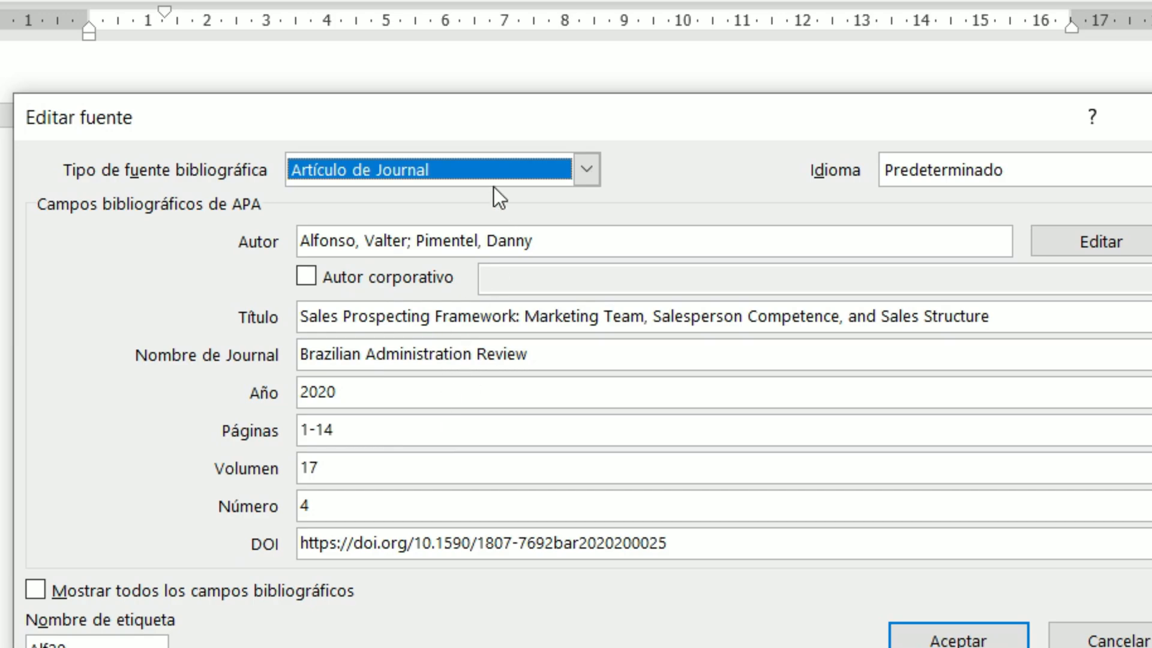
click(946, 637)
Insert another citation of the Sales Prospecting Framework source after the first quotation's closing quotation marks
click(598, 513)
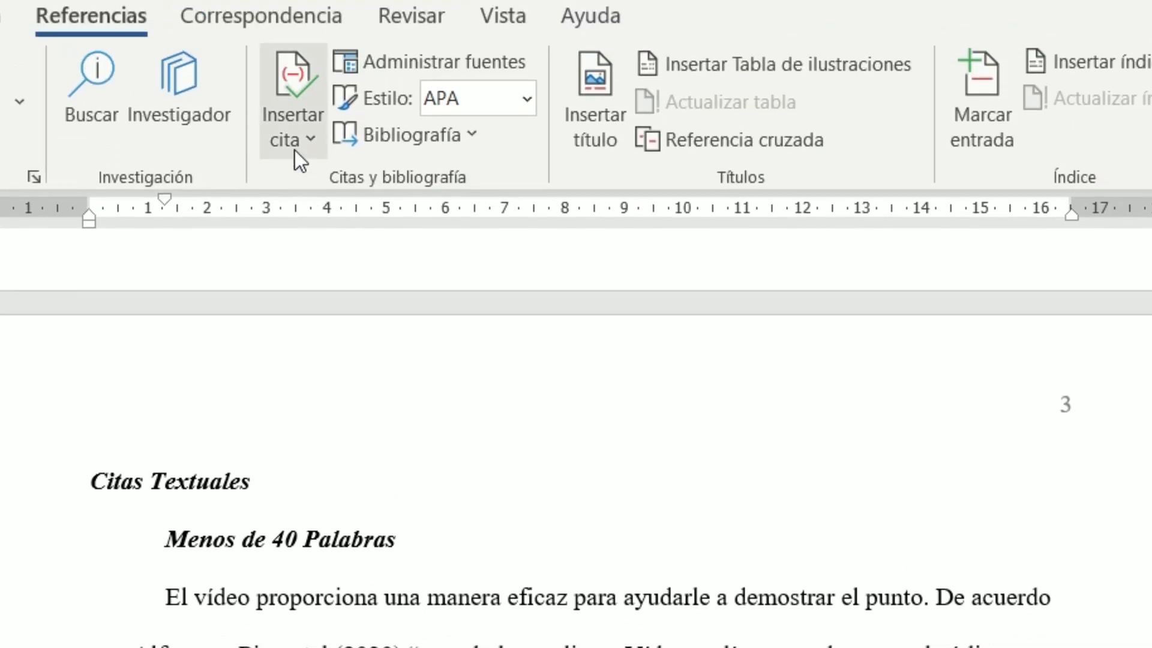
click(294, 150)
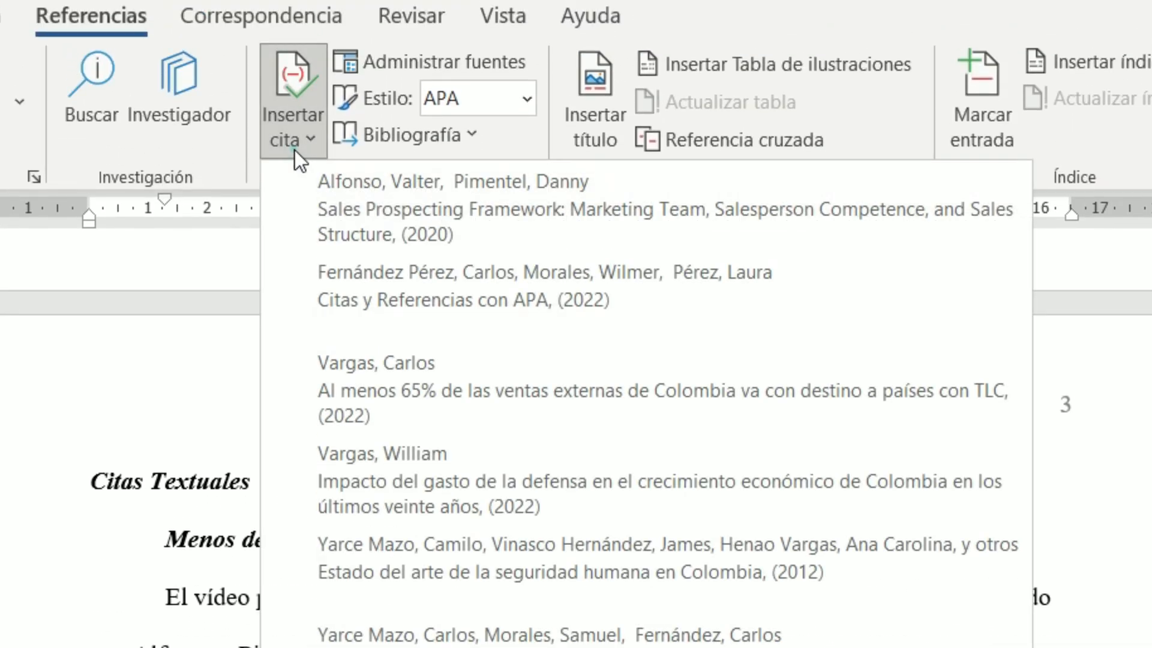
click(350, 202)
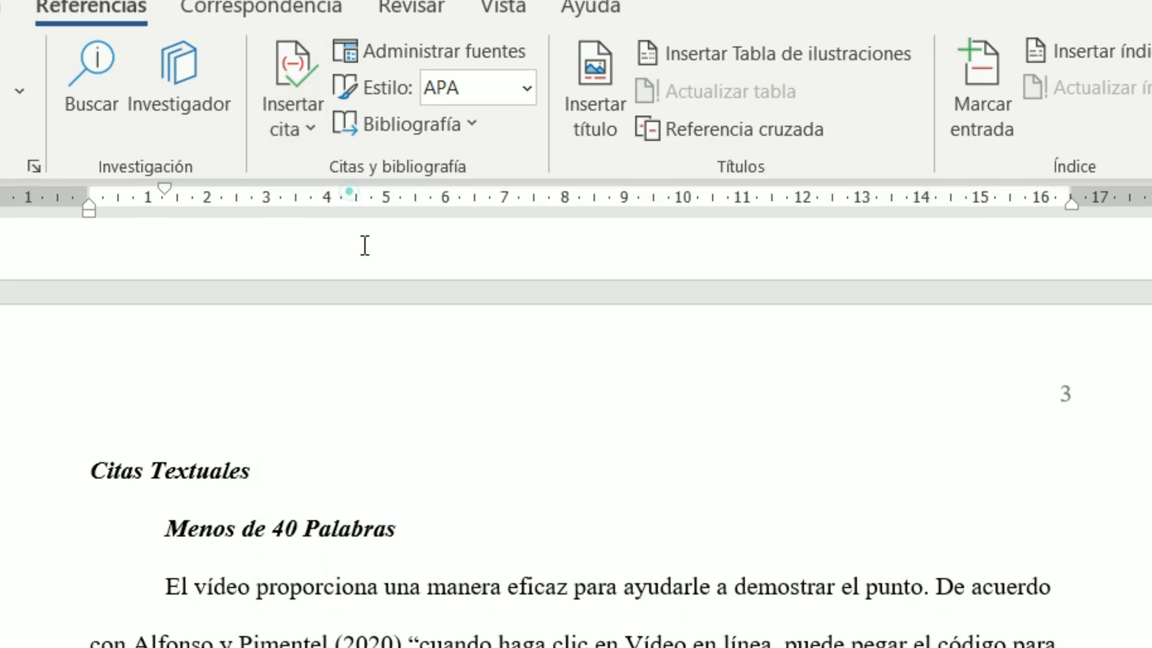
click(812, 381)
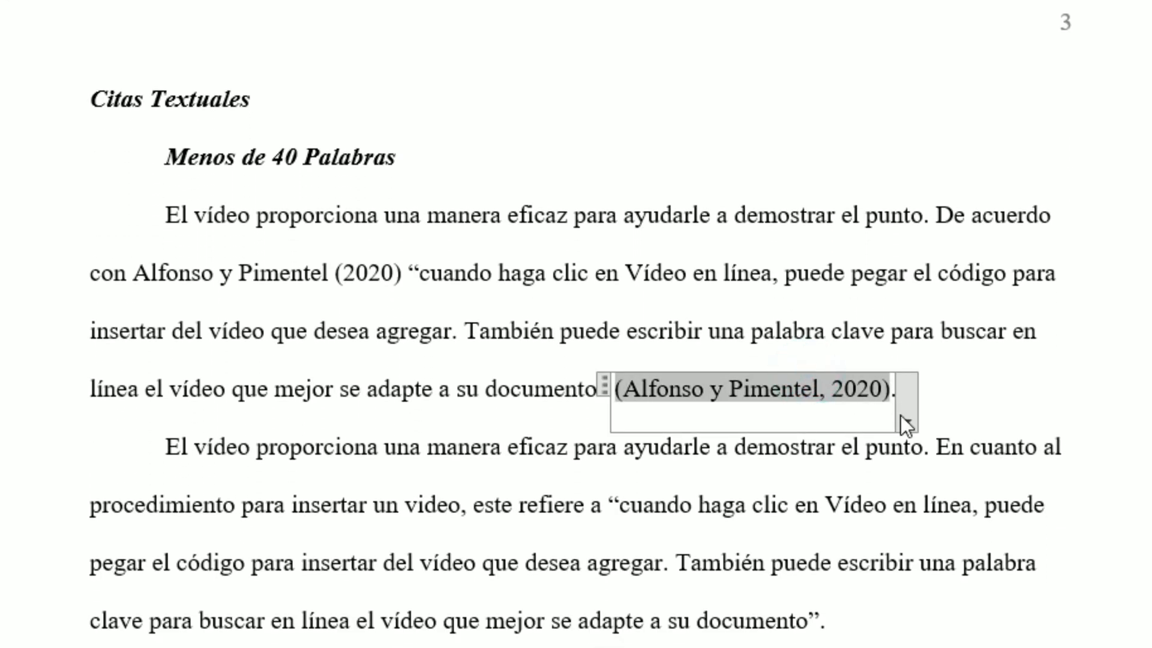
click(407, 274)
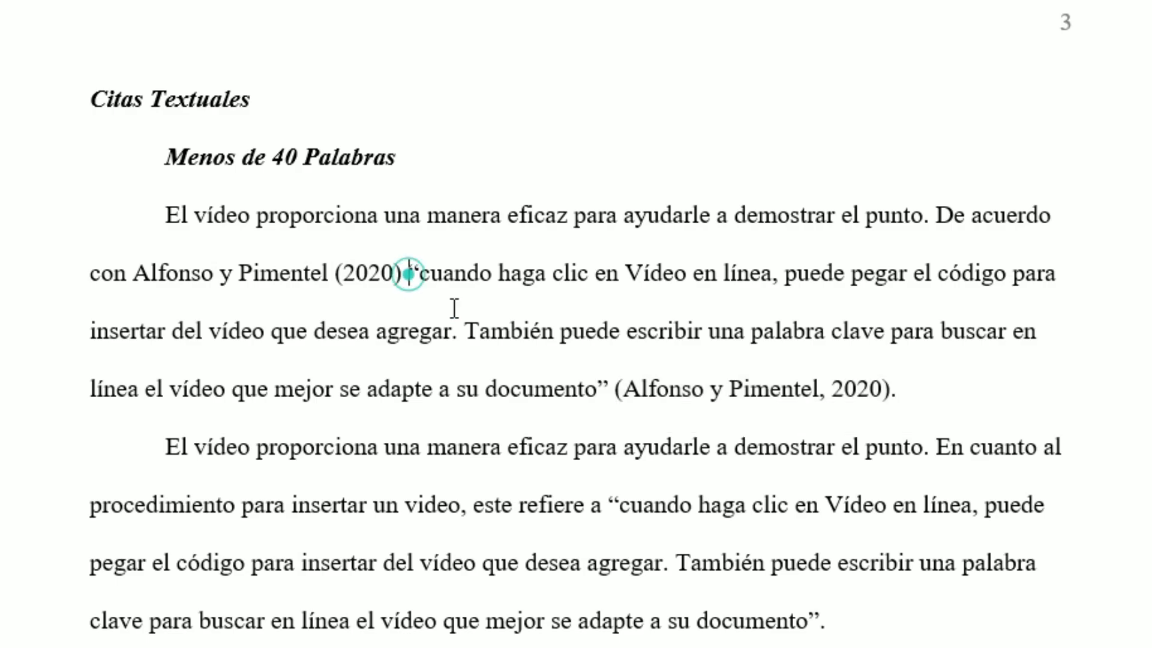
Edit the citation after the first quotation to add page 25 and suppress its author, year and title
click(803, 423)
click(905, 421)
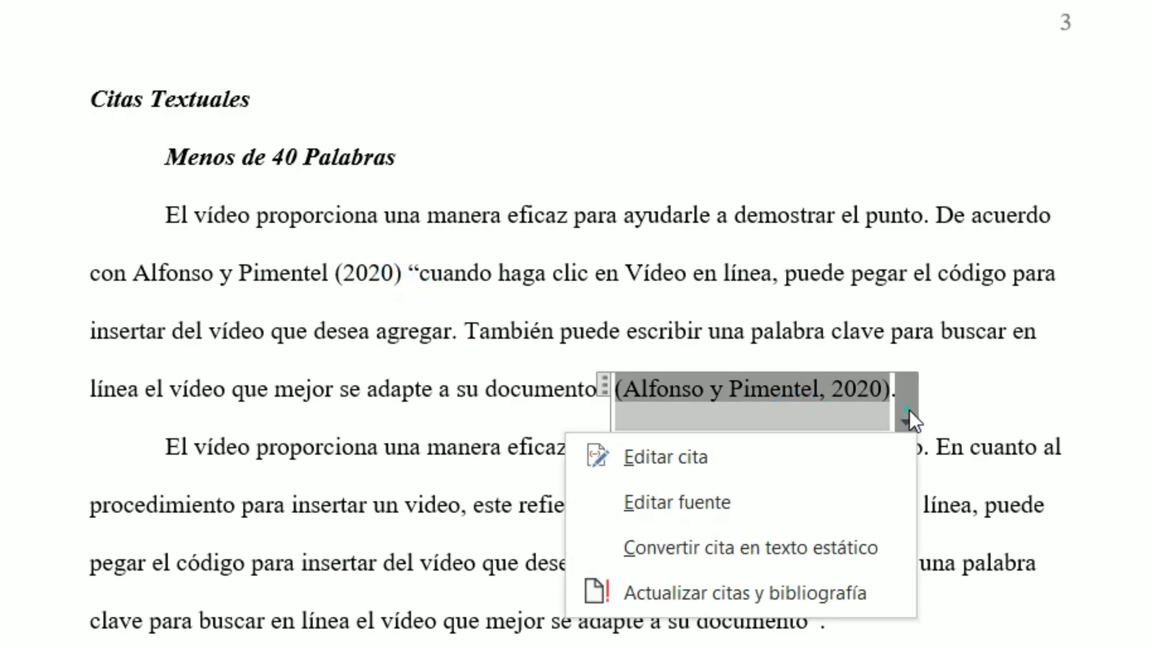
click(712, 448)
text(25)
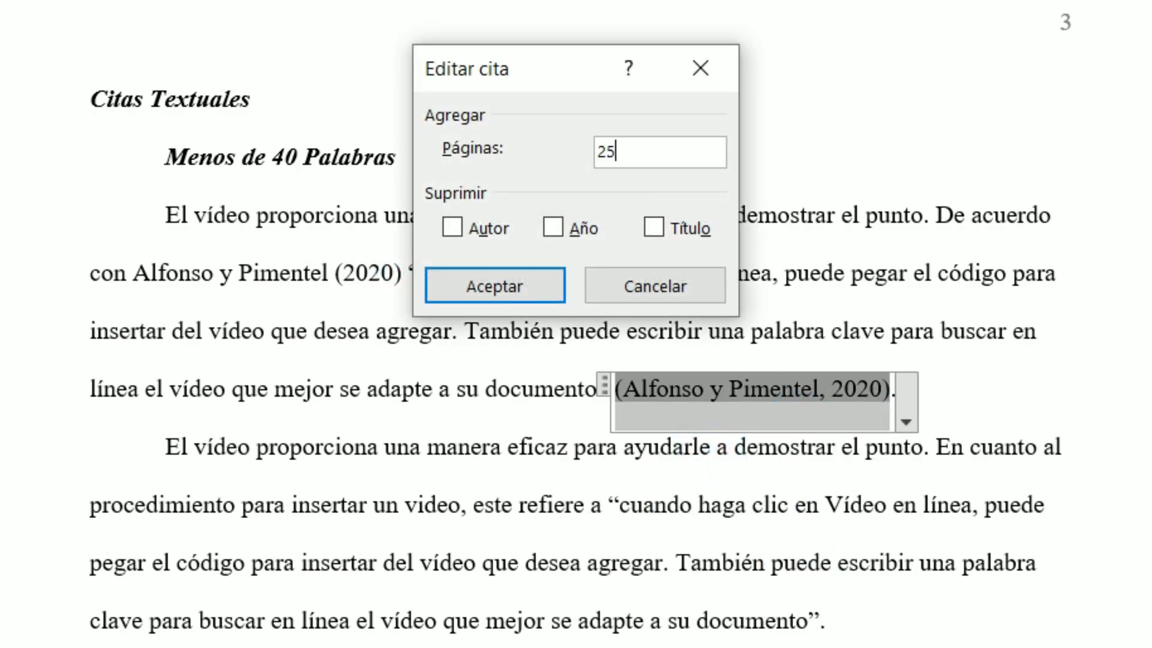
click(675, 228)
click(585, 228)
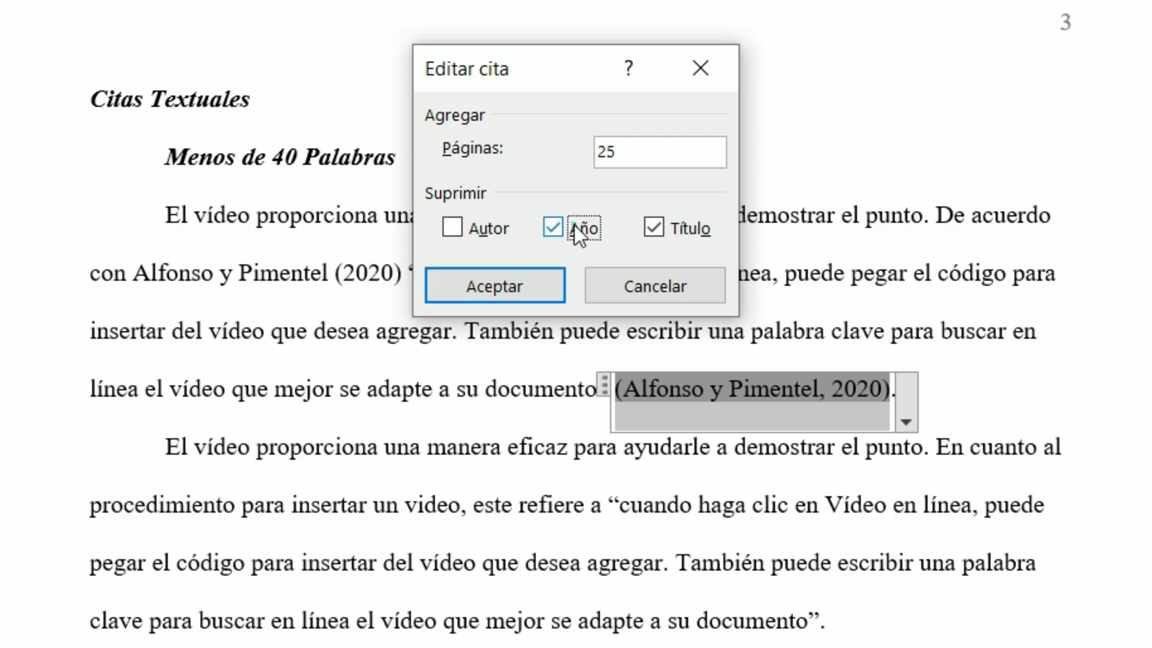
click(459, 228)
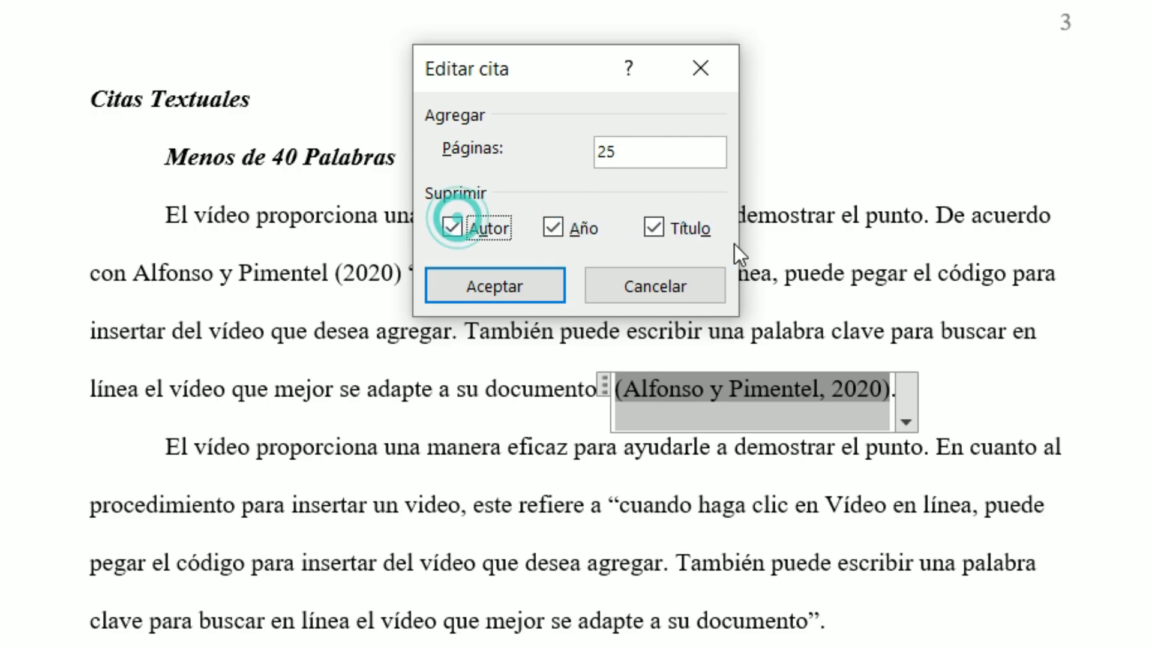
click(489, 279)
click(775, 405)
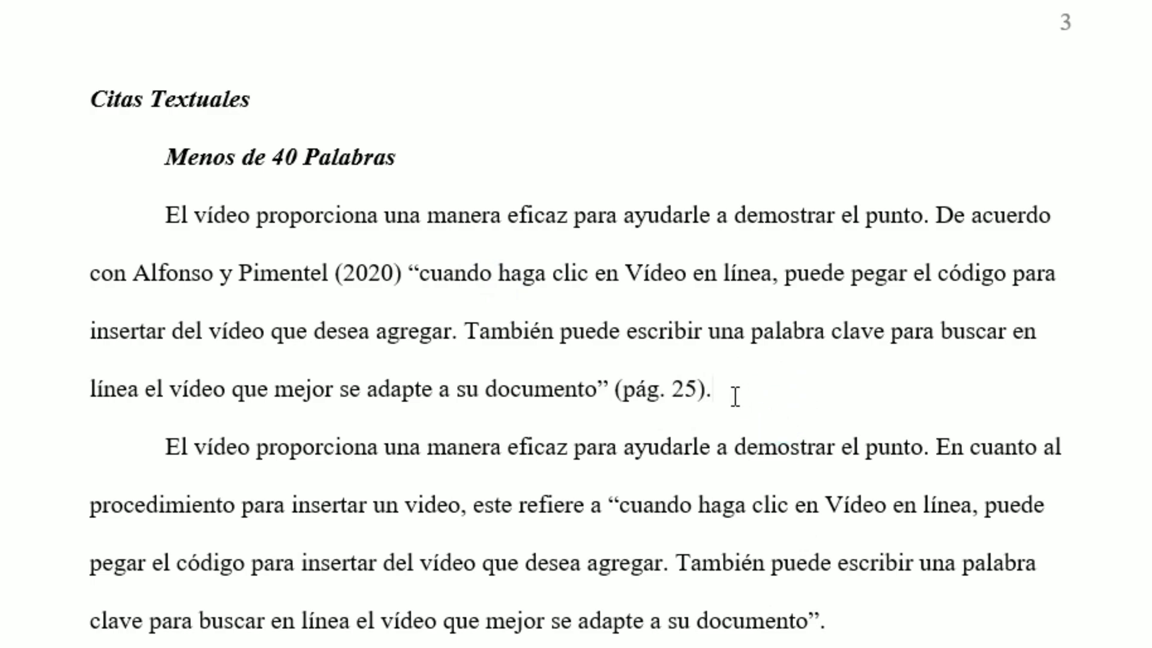
click(602, 388)
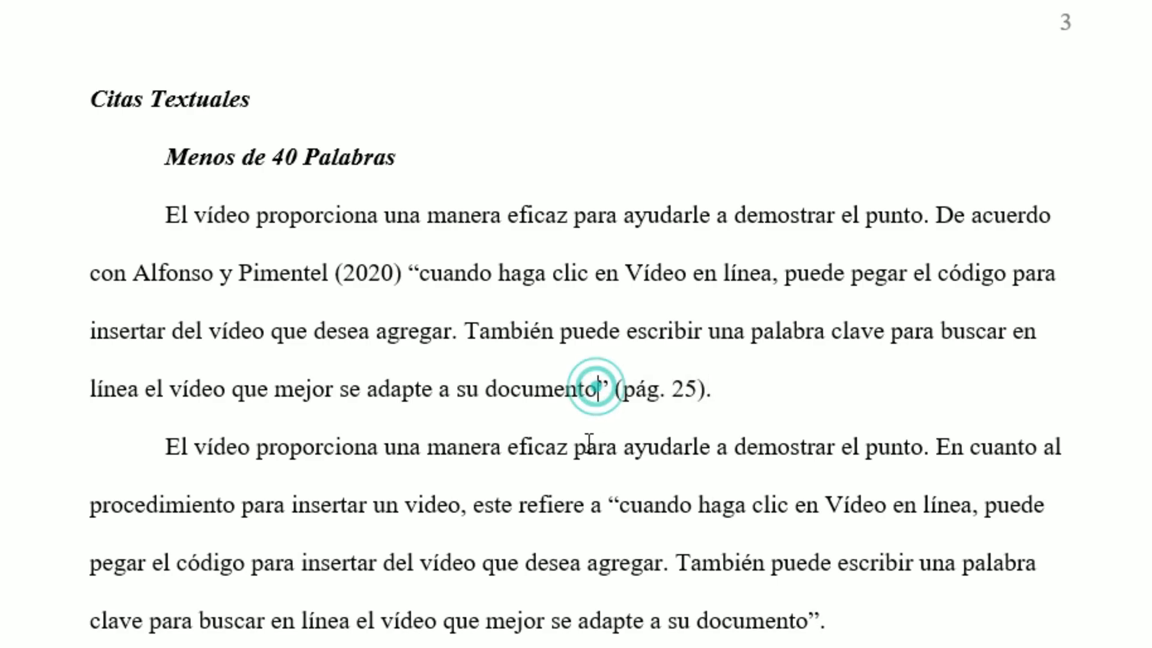
click(724, 403)
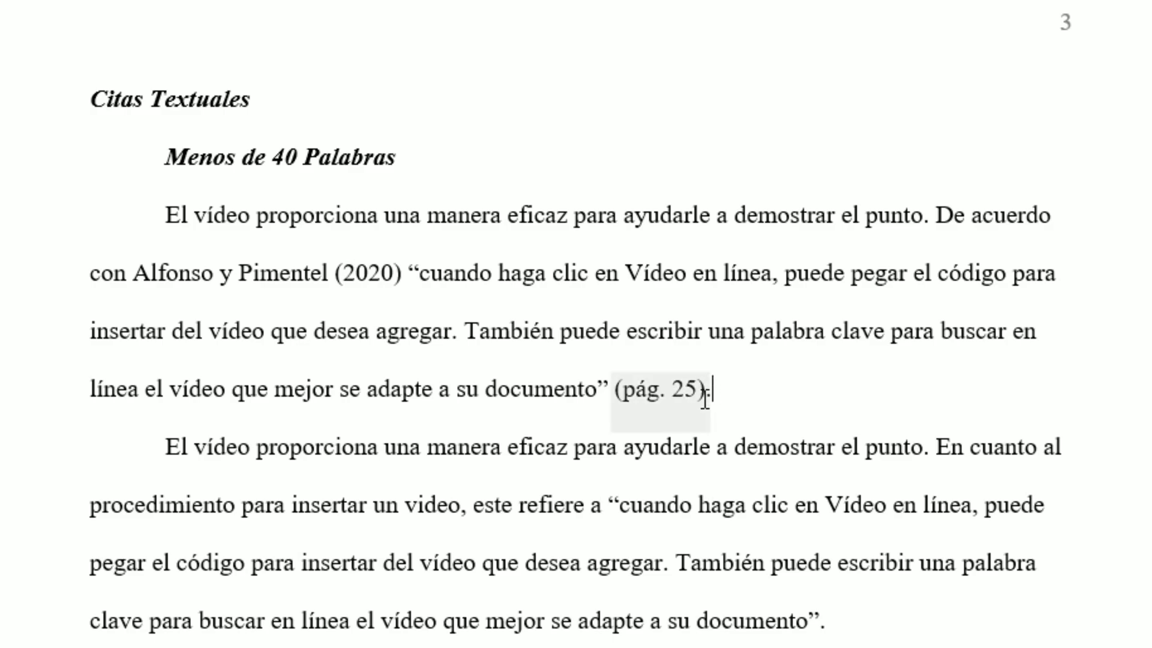
Delete the year citation and its extra space before the first quotation, keeping the authors' surnames
click(380, 277)
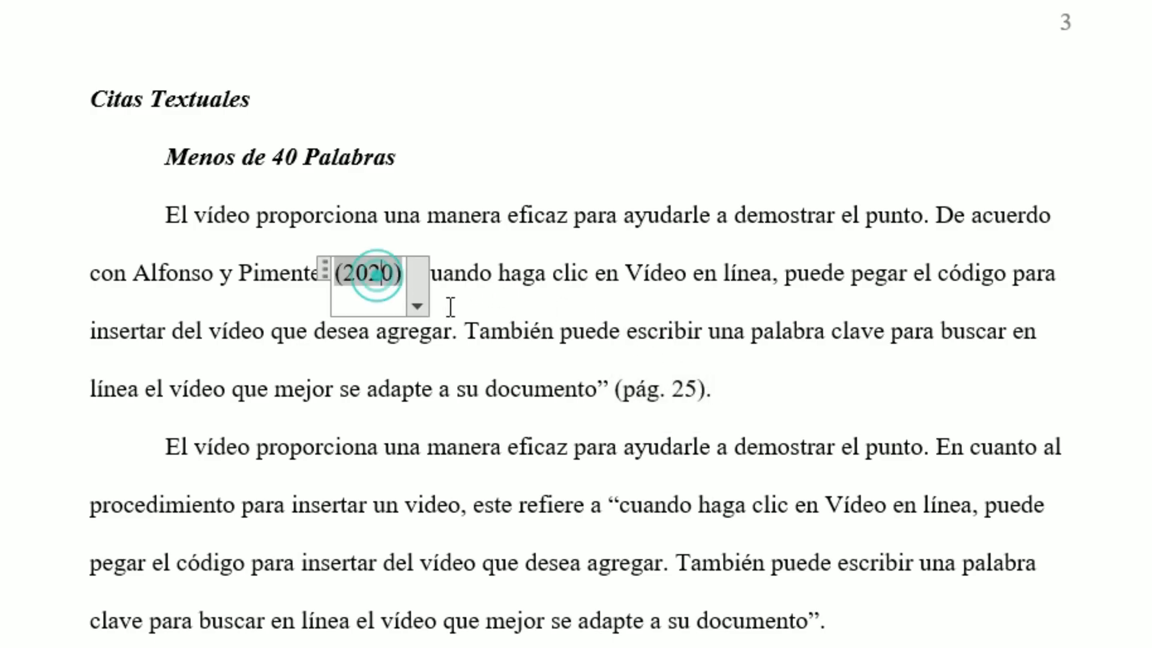
key(BackSpace)
key(BackSpace)
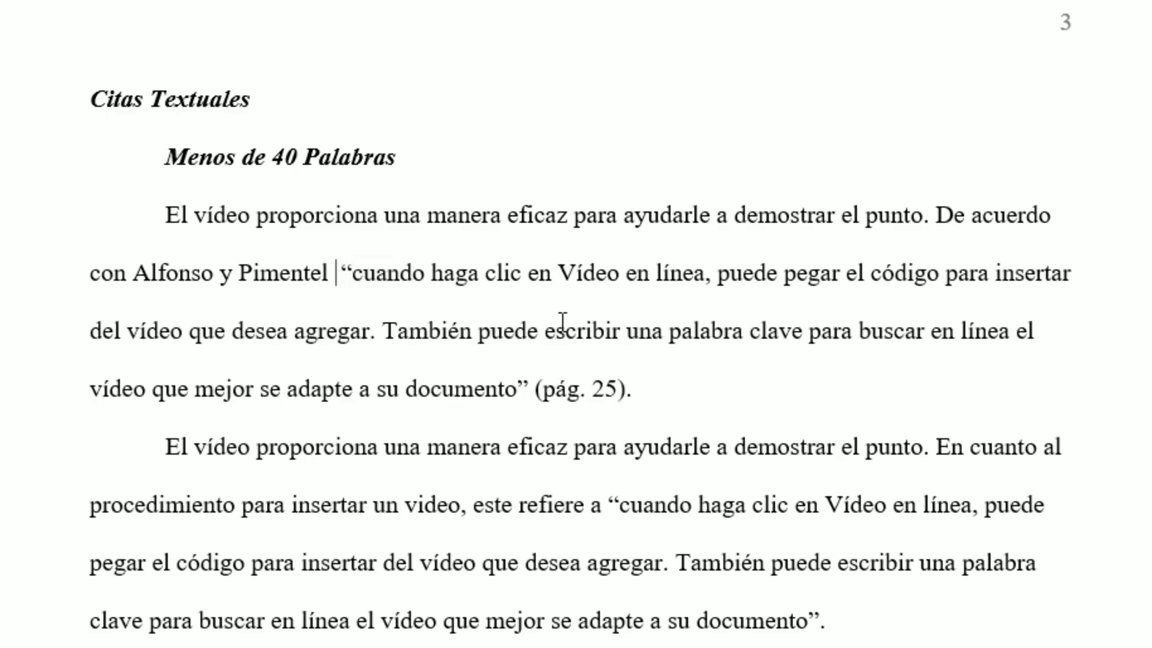
key(BackSpace)
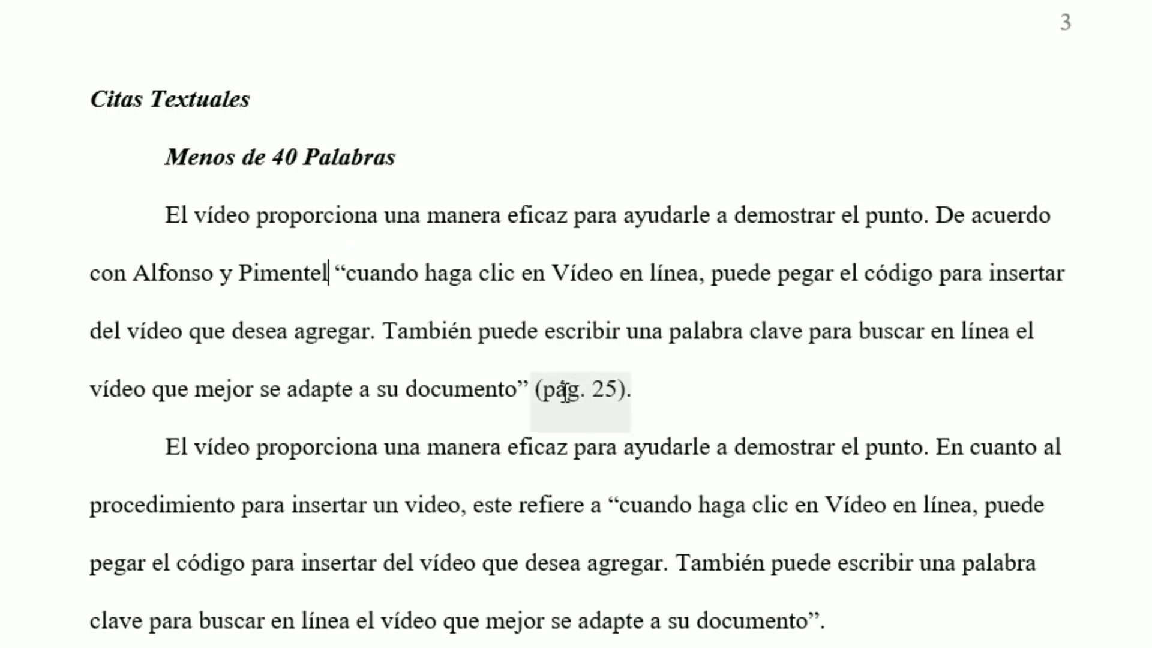
Edit the citation after the first quotation to stop suppressing the year, so it precedes the page number
click(573, 403)
click(648, 405)
click(534, 448)
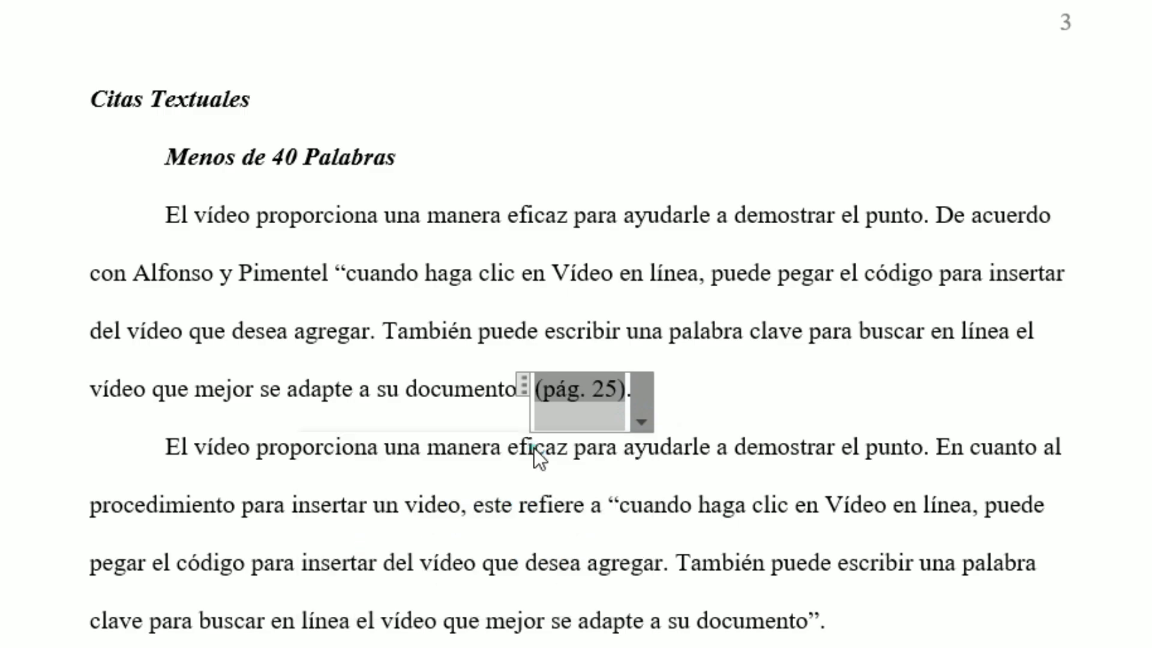
click(561, 225)
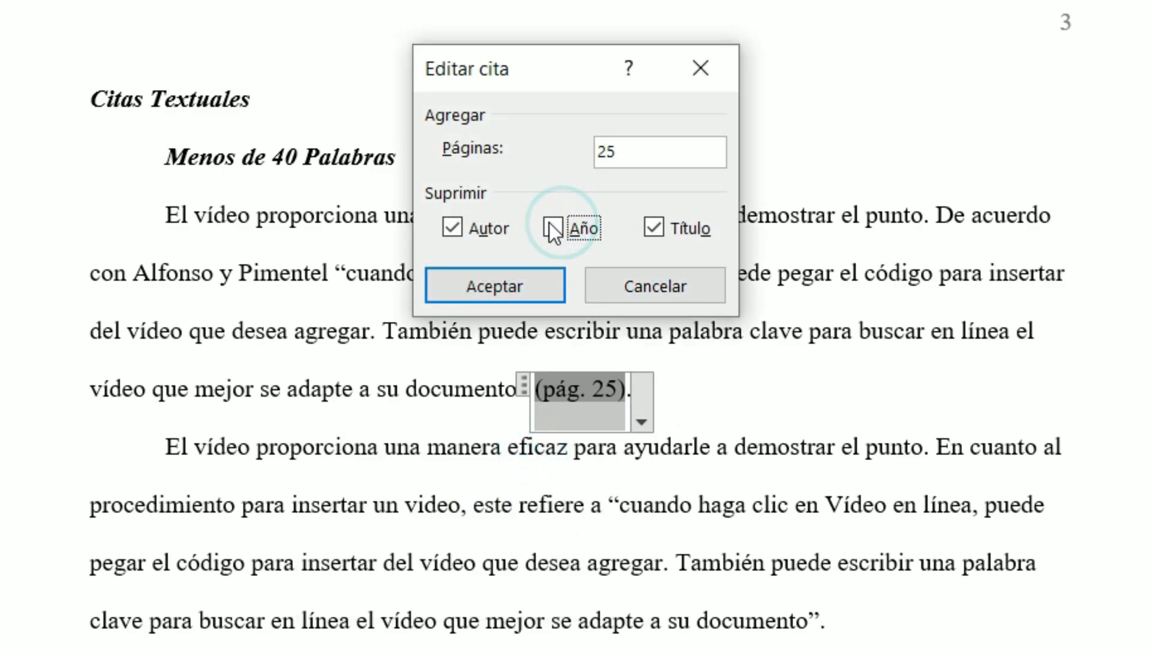
click(517, 286)
click(771, 391)
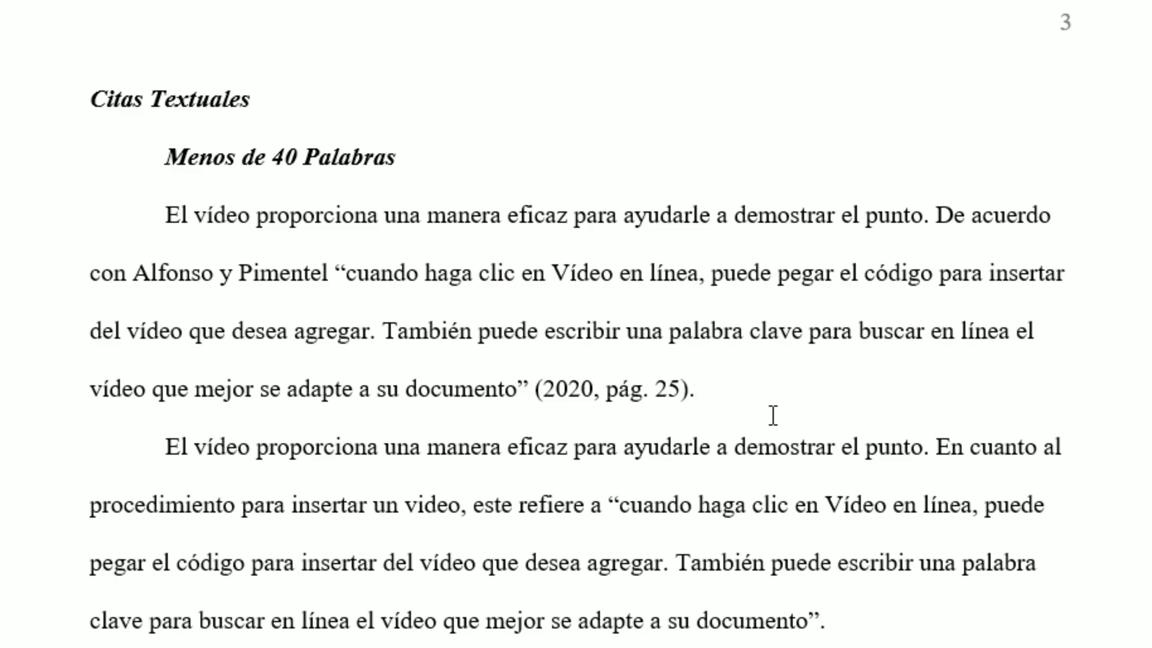
click(708, 303)
Add a space after the second short quotation's closing marks and insert a citation of the Sales Prospecting Framework source before the period
scroll(896, 529, down, 1)
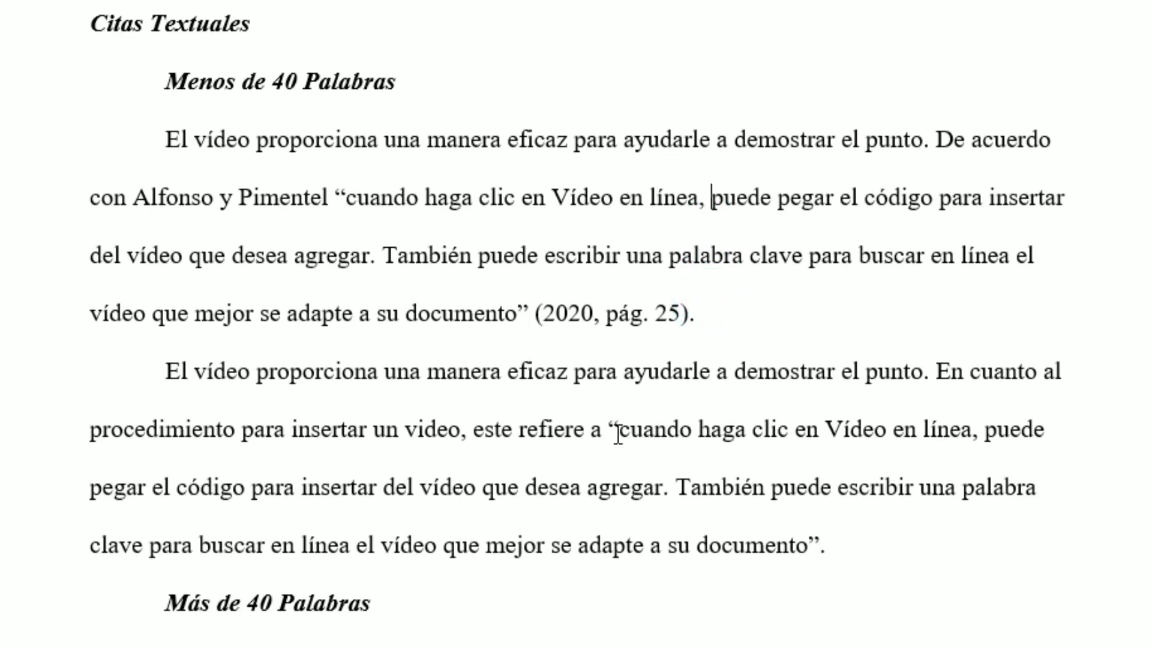
drag(618, 430, 780, 549)
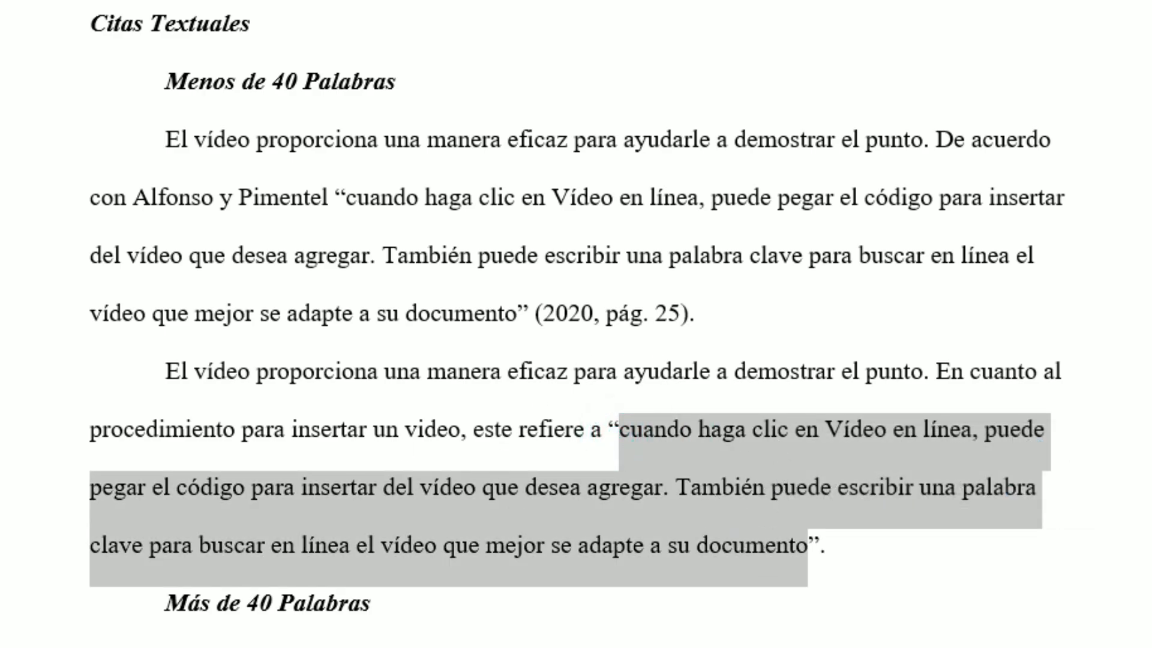
click(822, 543)
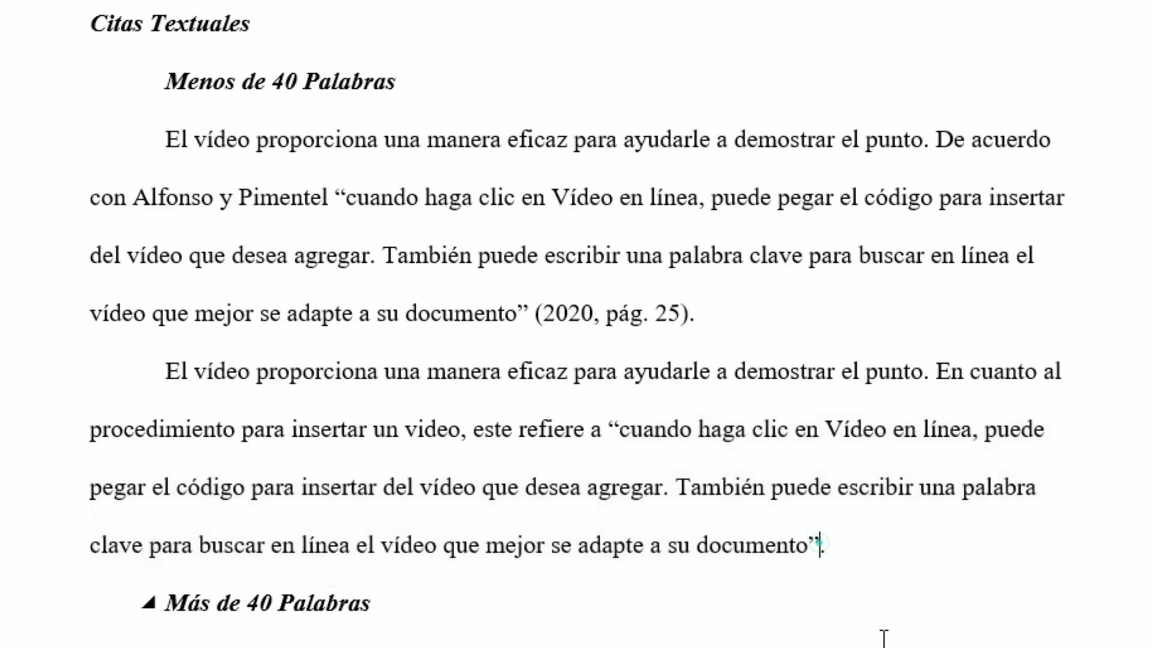
text(.)
click(606, 316)
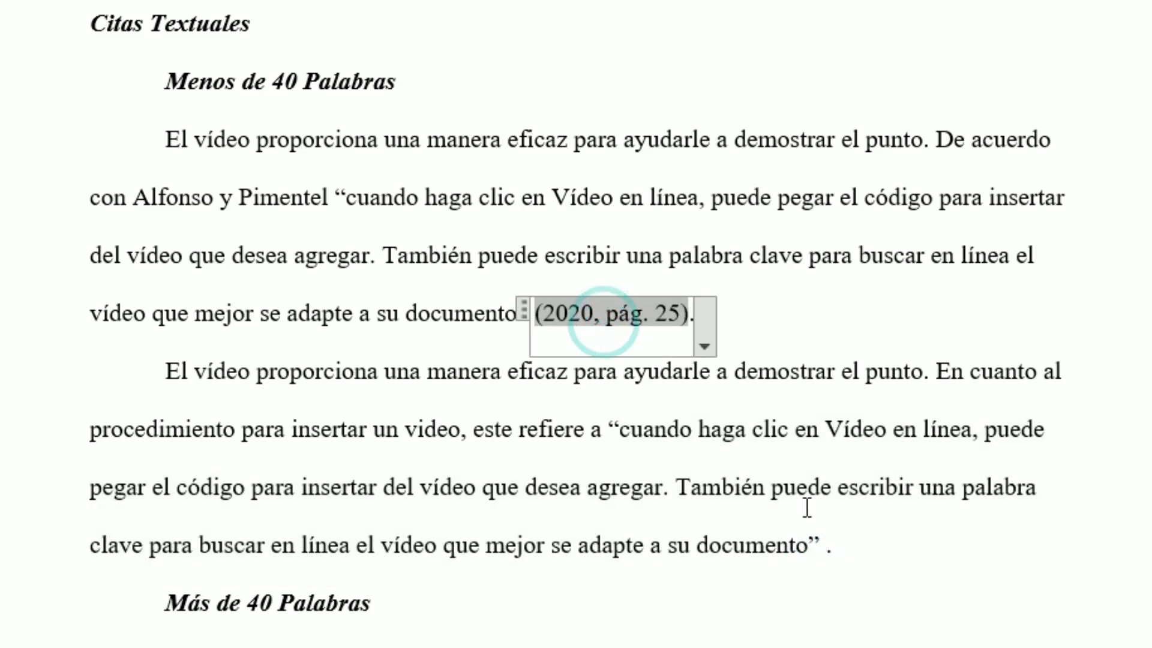
click(825, 547)
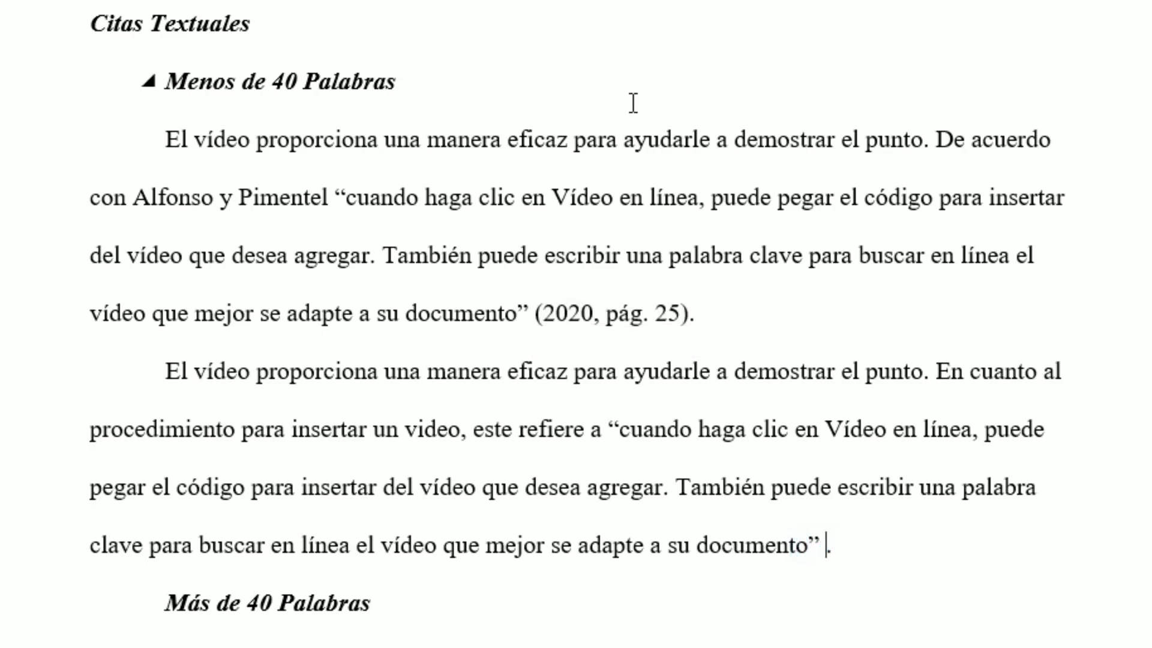
click(309, 3)
click(359, 204)
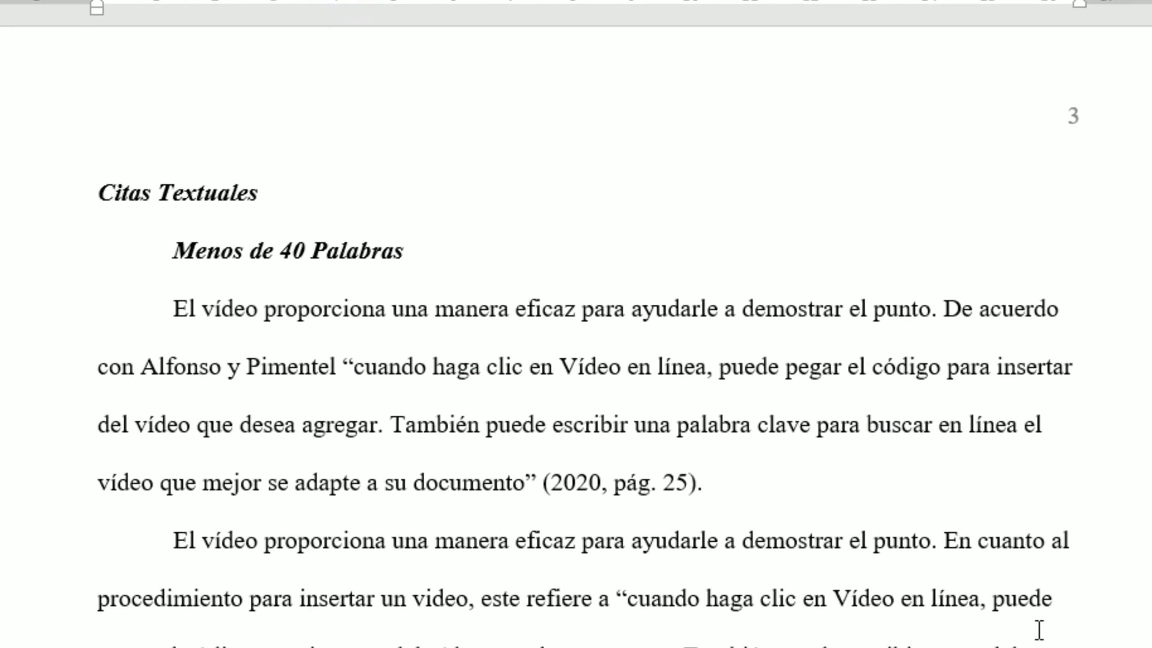
Add page 40 to the citation after the second quotation and compare the two short-quotation paragraphs
click(943, 546)
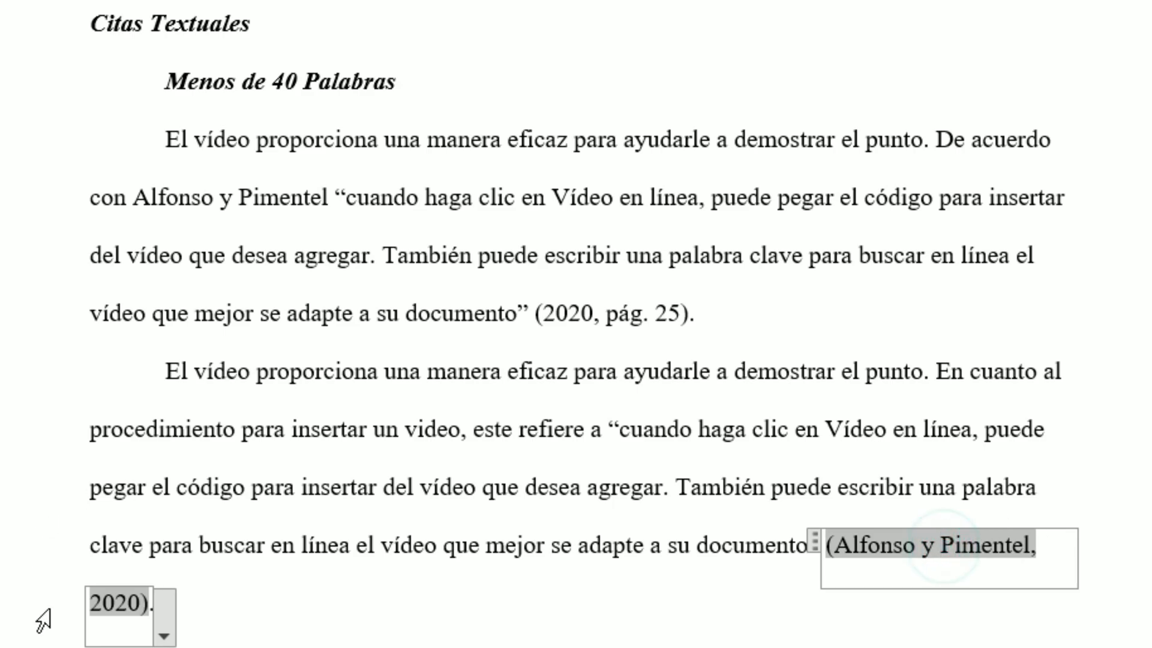
click(874, 557)
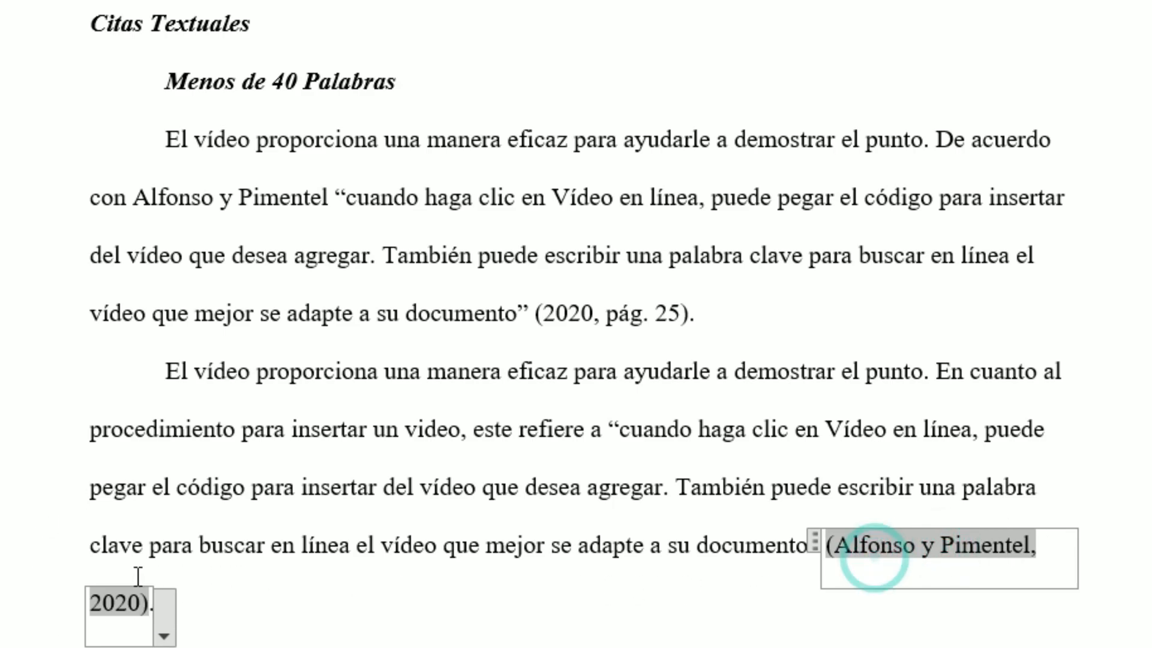
click(164, 633)
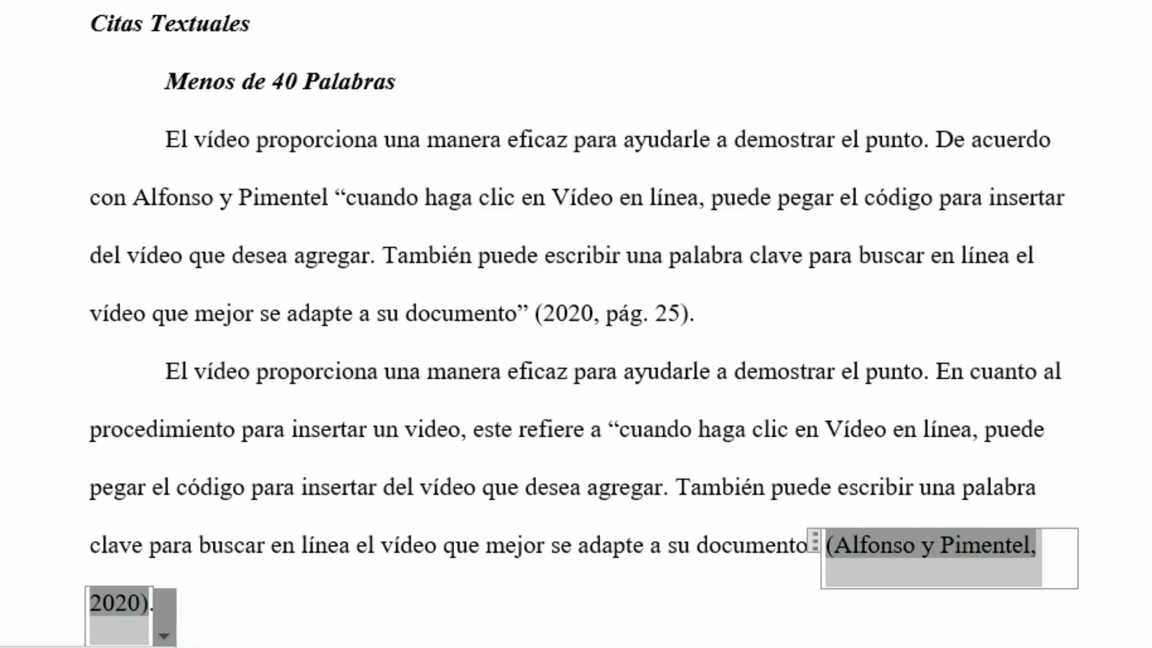
click(92, 647)
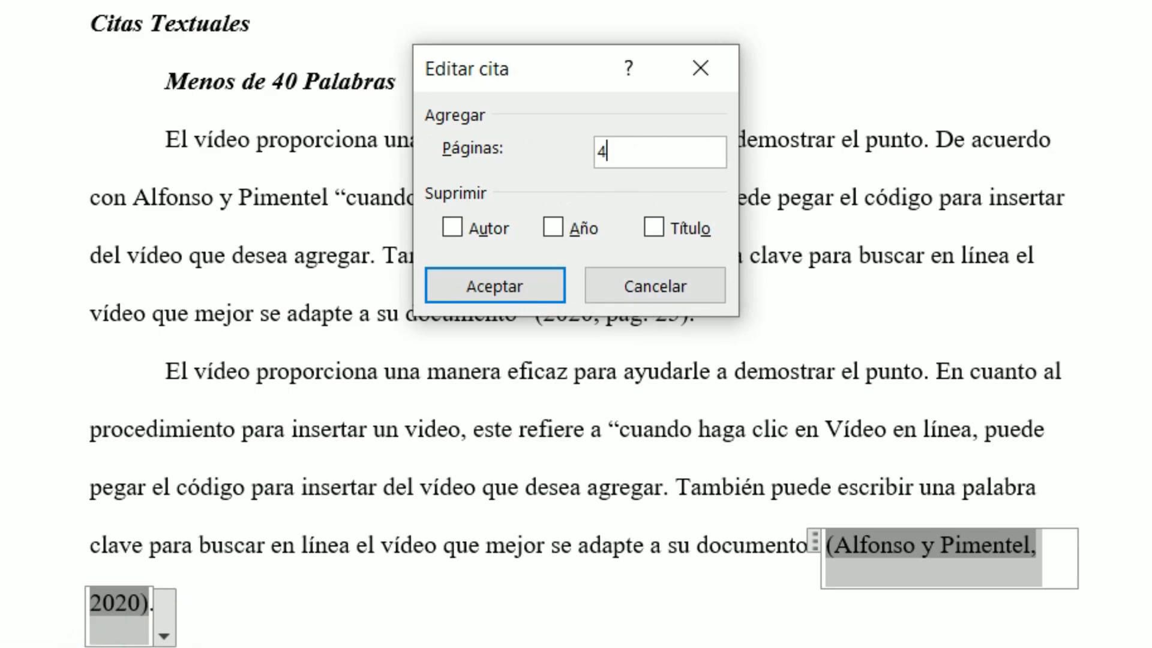
click(521, 297)
click(367, 606)
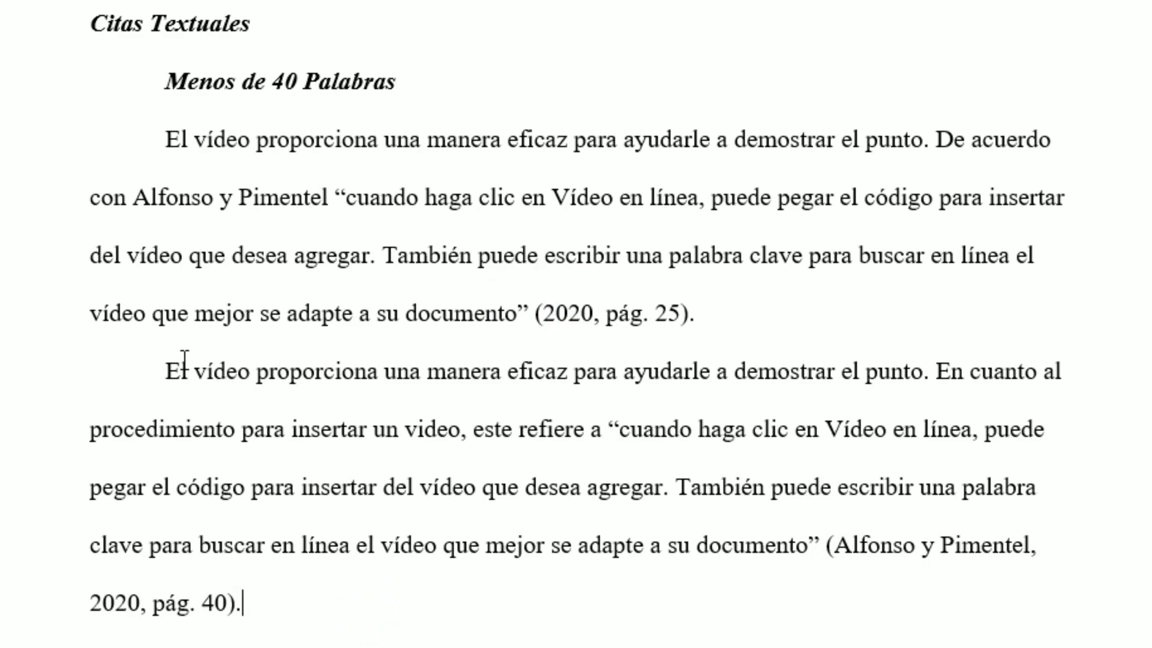
drag(728, 334, 159, 154)
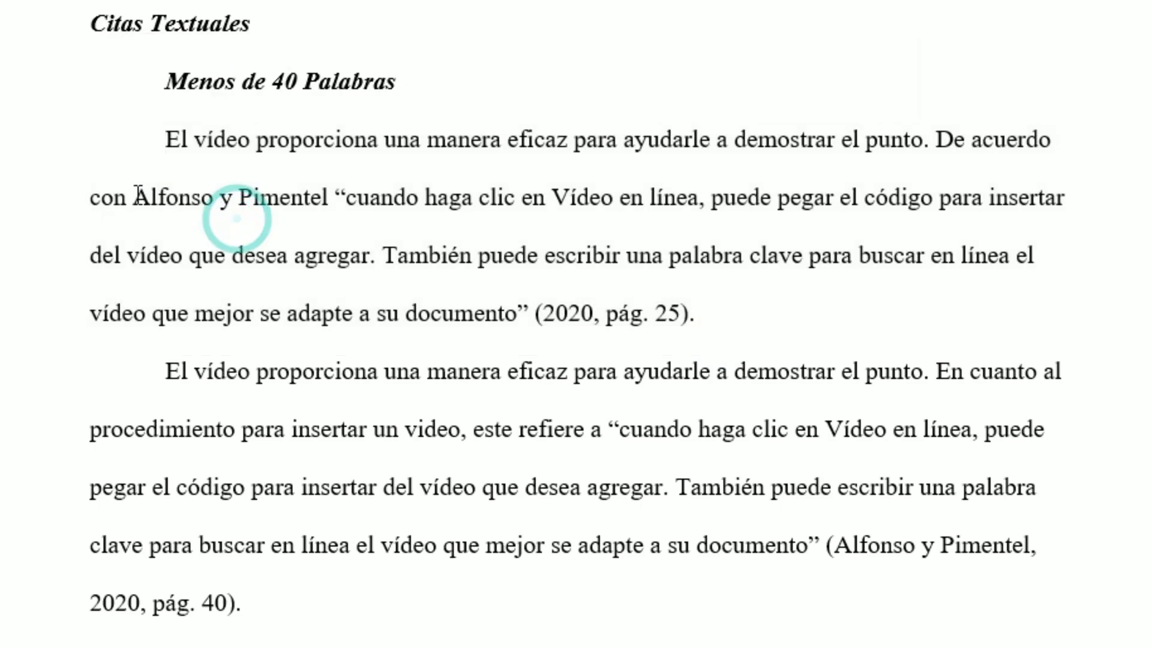
drag(258, 596, 167, 372)
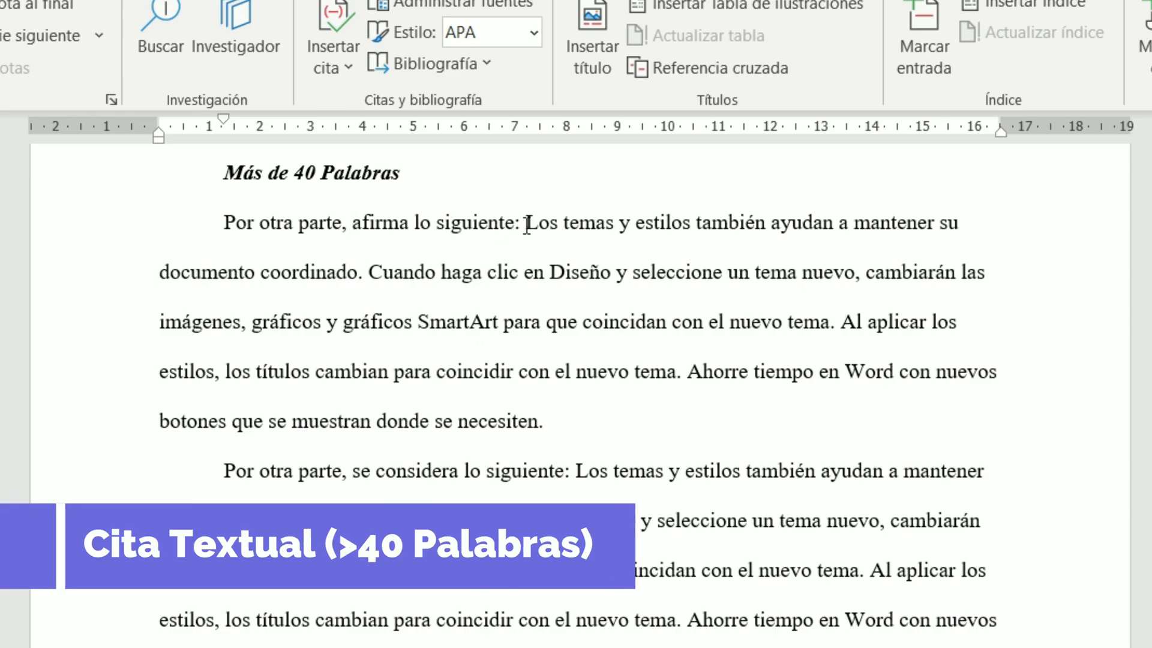
Under "Más de 40 Palabras", insert two consecutive citations of "Citas y Referencias con APA" (2022) after "Por otra parte," in the first paragraph
drag(526, 224, 538, 423)
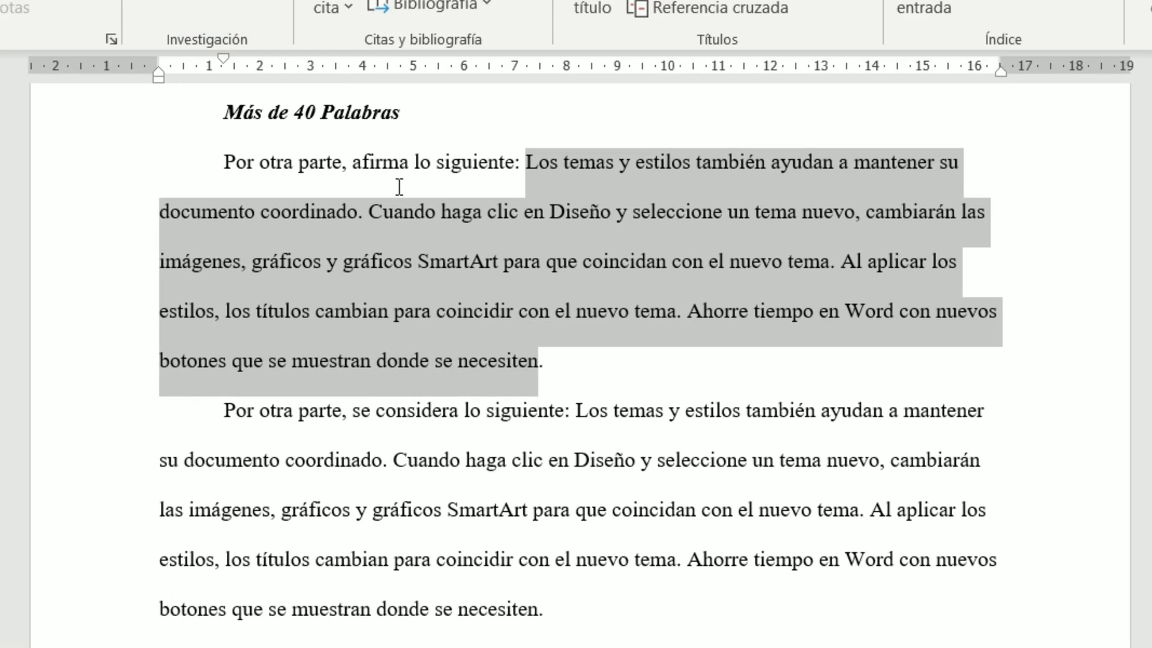
click(394, 171)
click(353, 162)
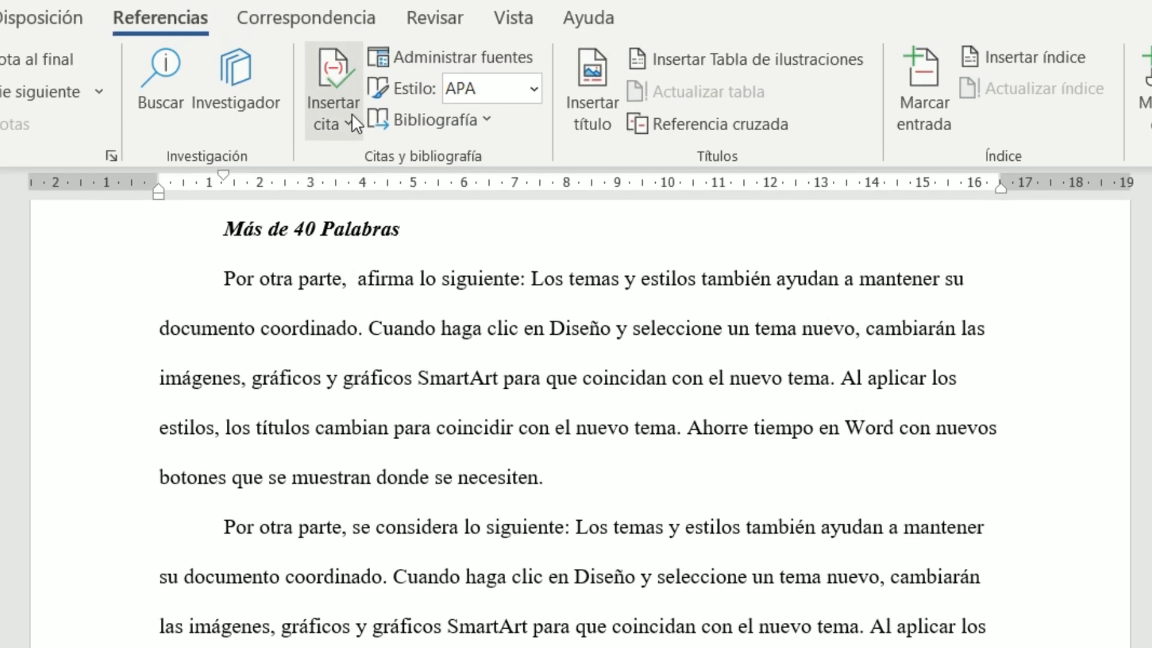
click(352, 114)
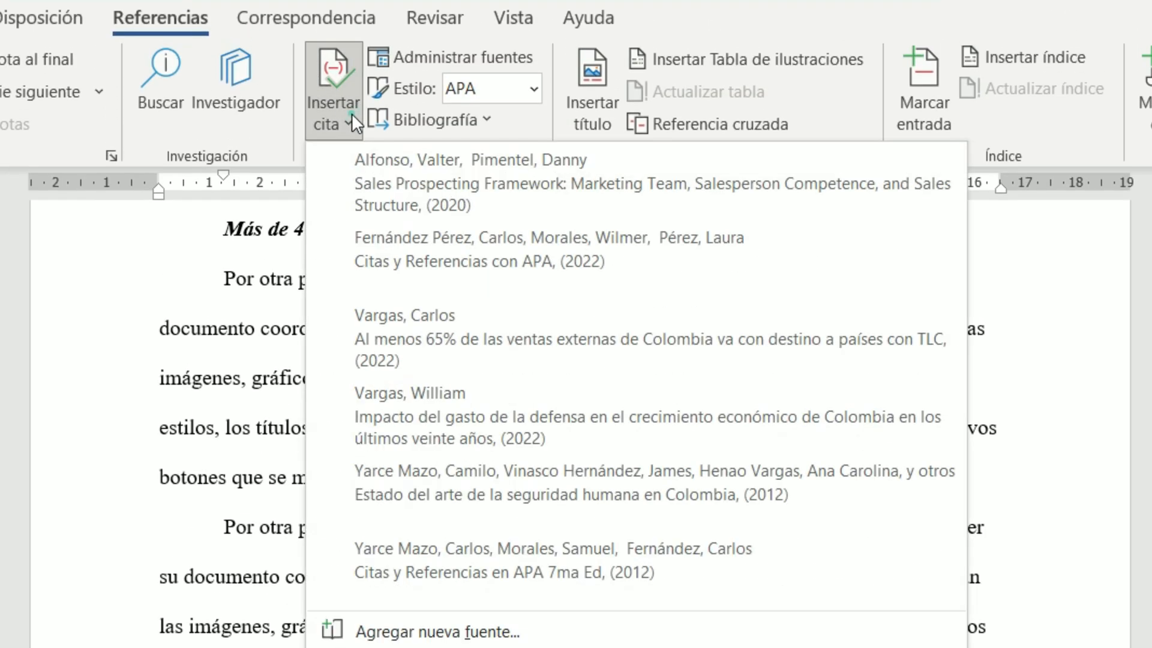
click(434, 239)
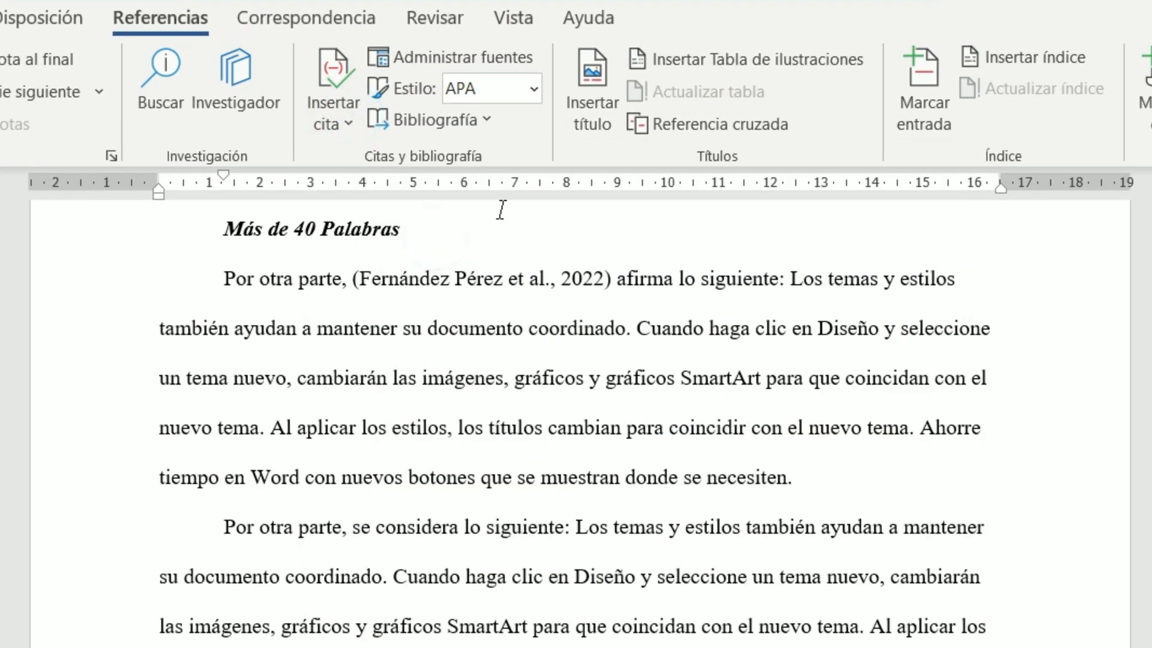
click(327, 104)
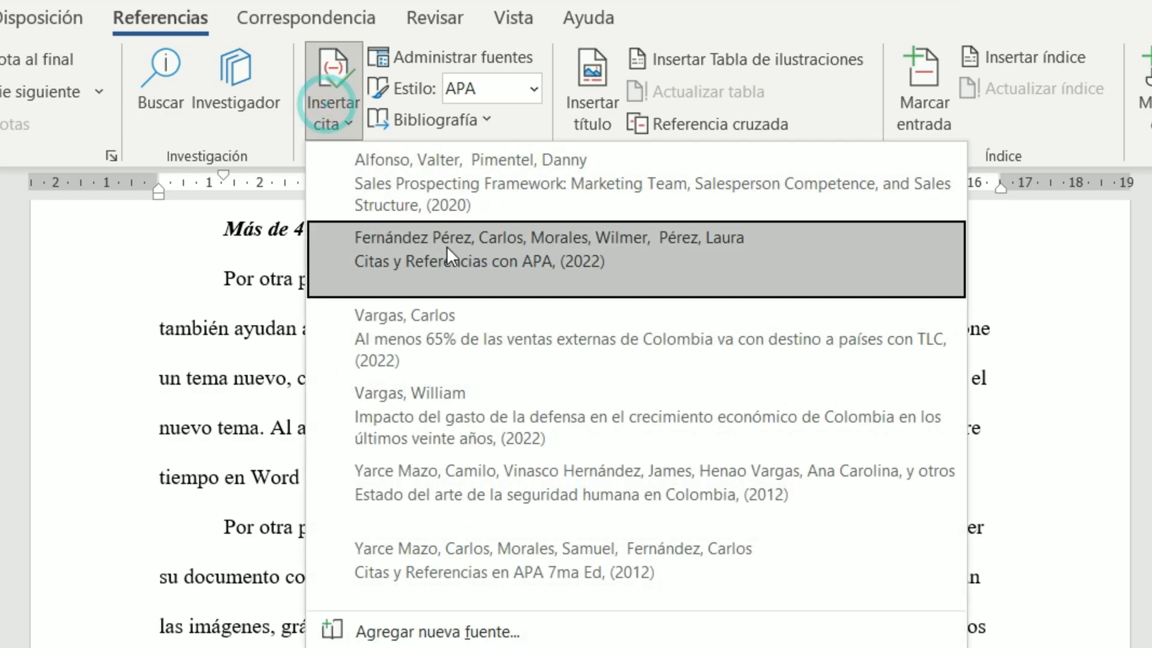
click(446, 246)
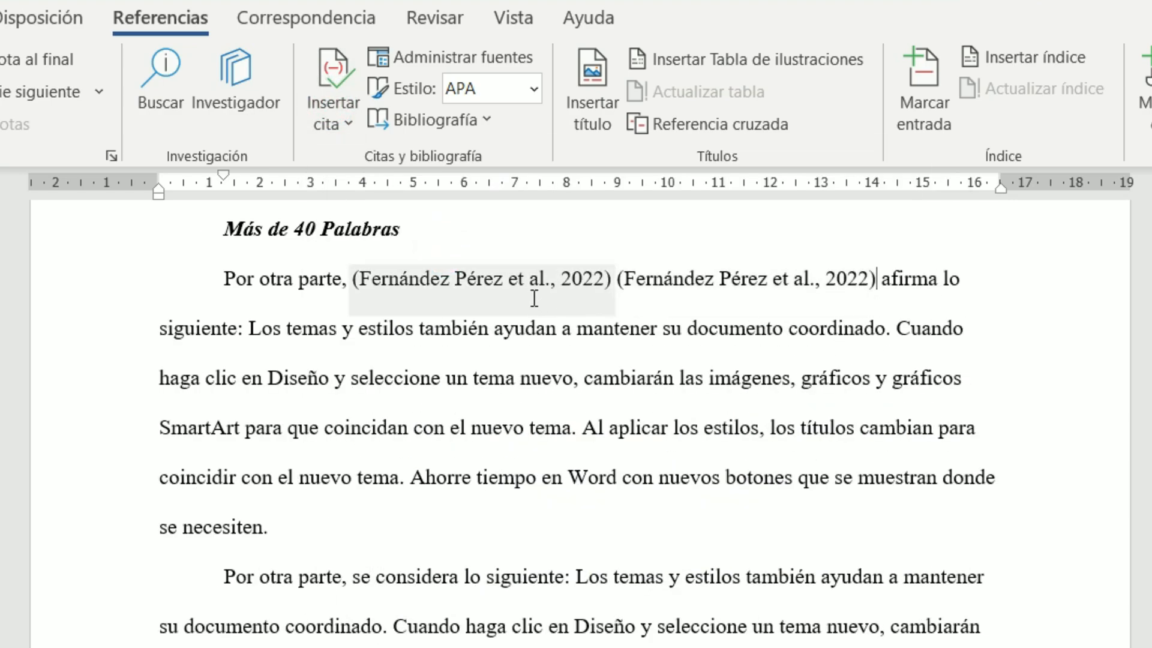
Convert the first of the two citations after "Por otra parte," to static text
click(484, 280)
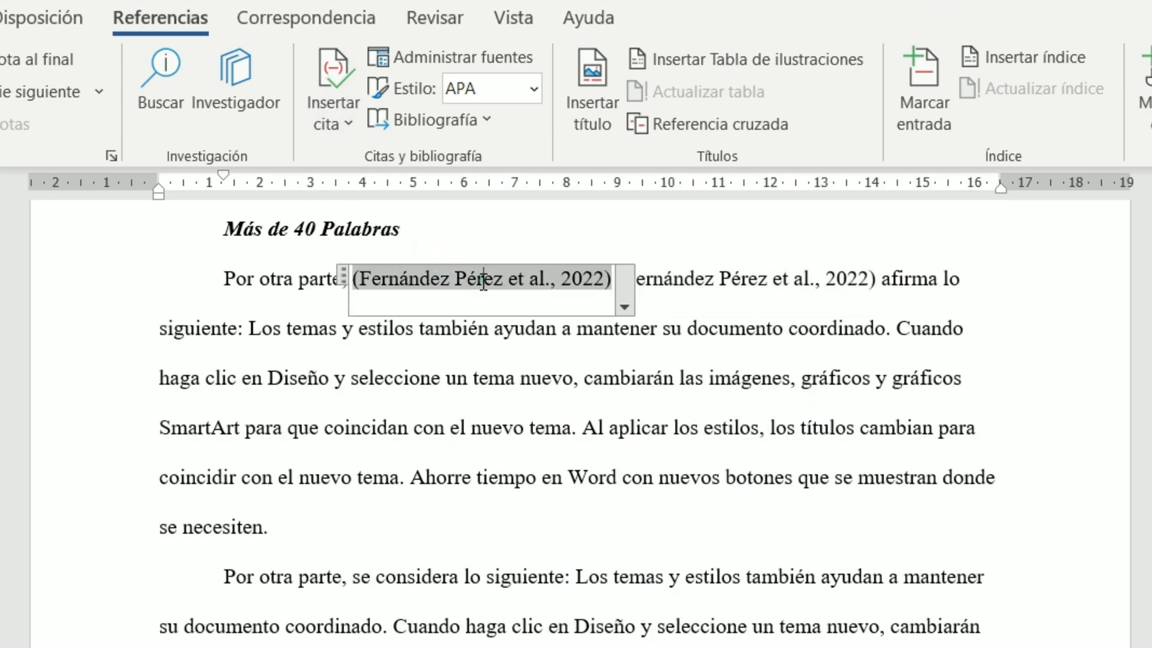
click(629, 288)
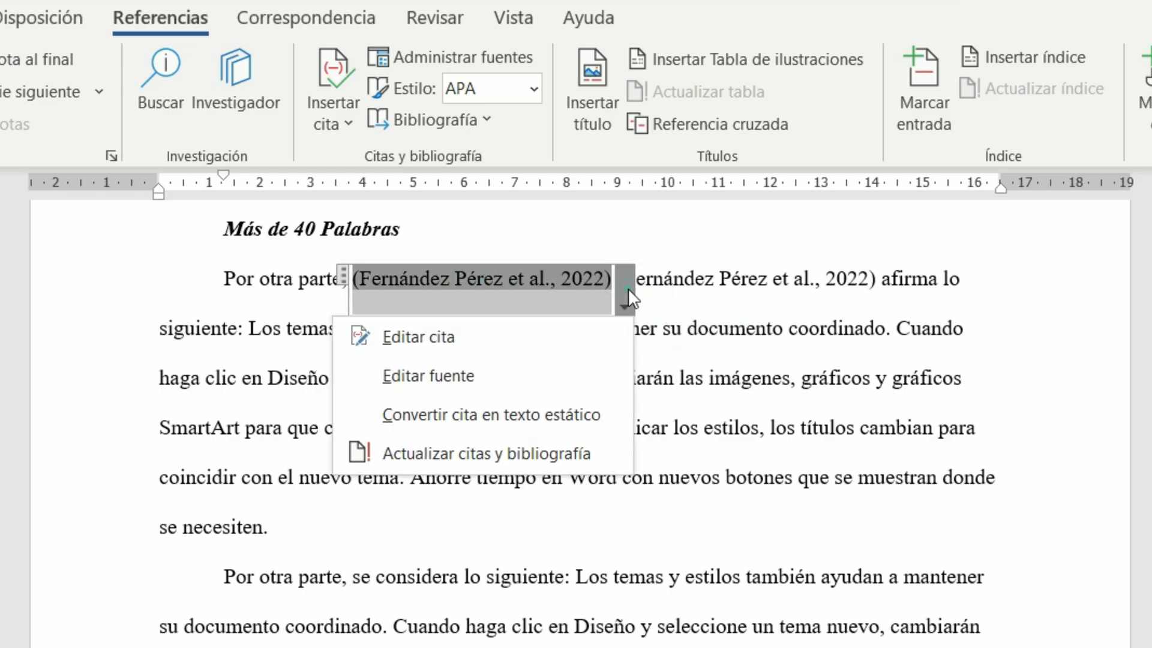
click(506, 410)
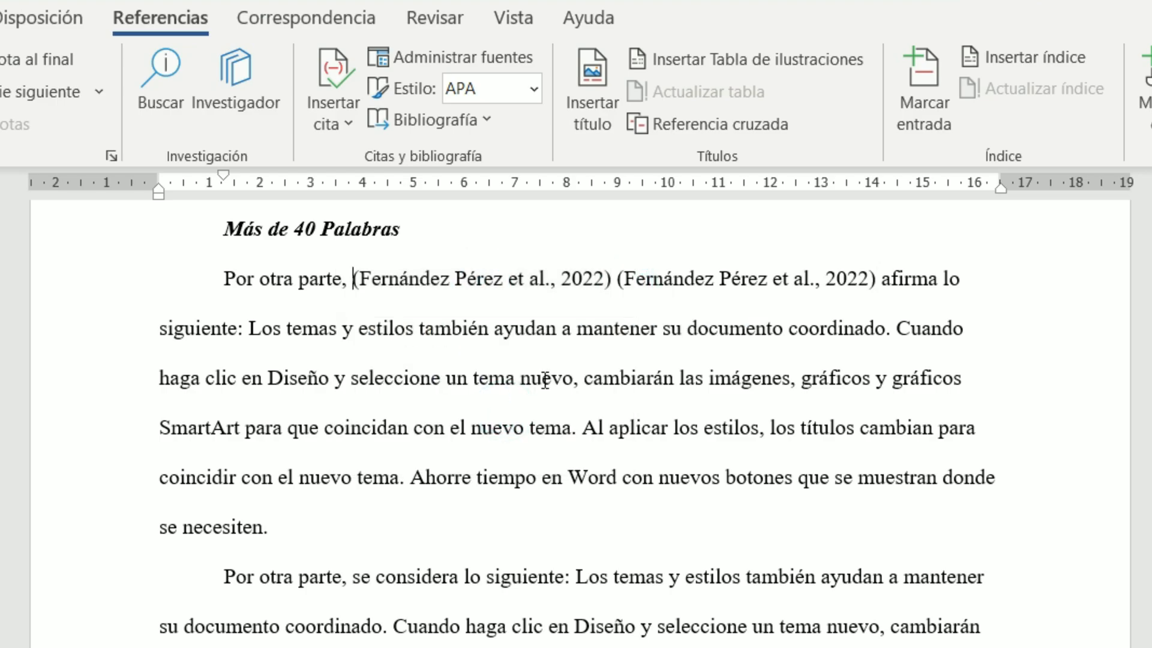
Remove the parentheses and the year 2022 from the static citation after "Por otra parte,", keeping only the authors' names and comma
key(BackSpace)
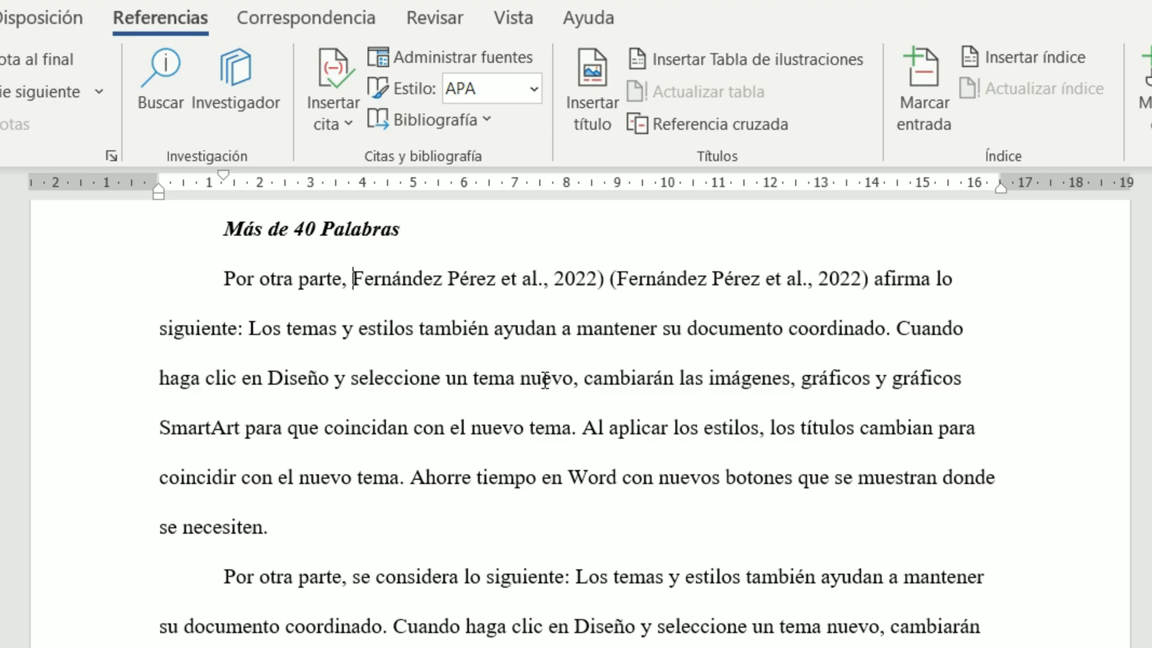
click(557, 273)
key(Delete)
key(Delete)
key(Delete)
key(Delete)
key(Delete)
key(Delete)
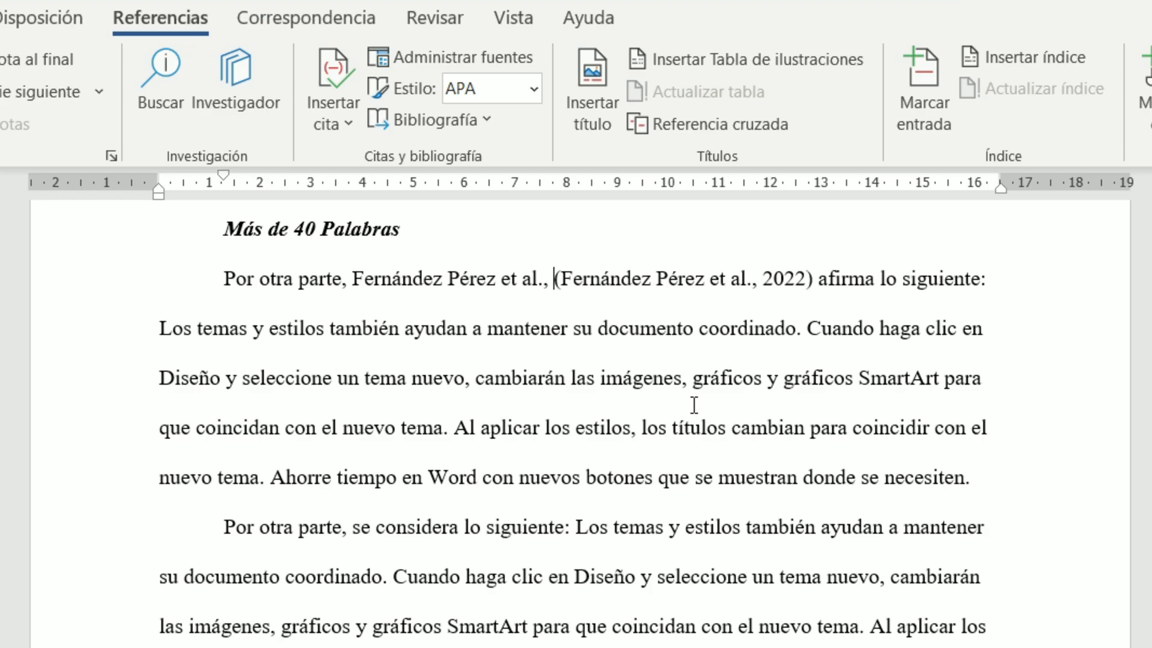
Edit the remaining citation before "afirma lo siguiente:" to suppress the author and title
click(690, 278)
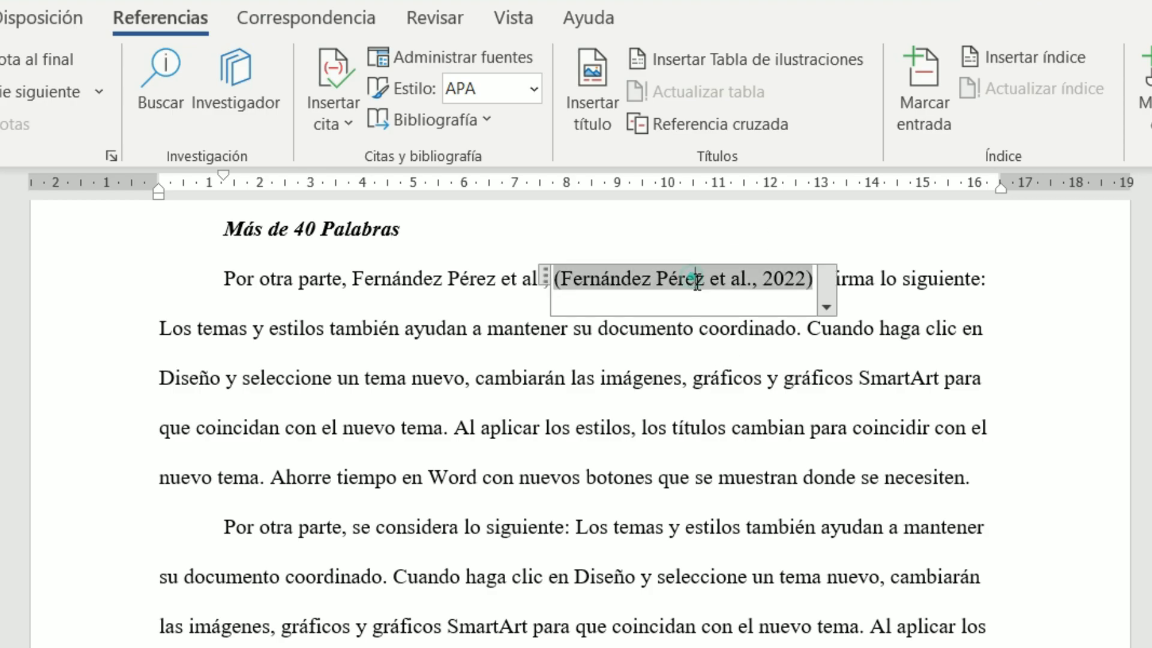
click(827, 303)
click(672, 336)
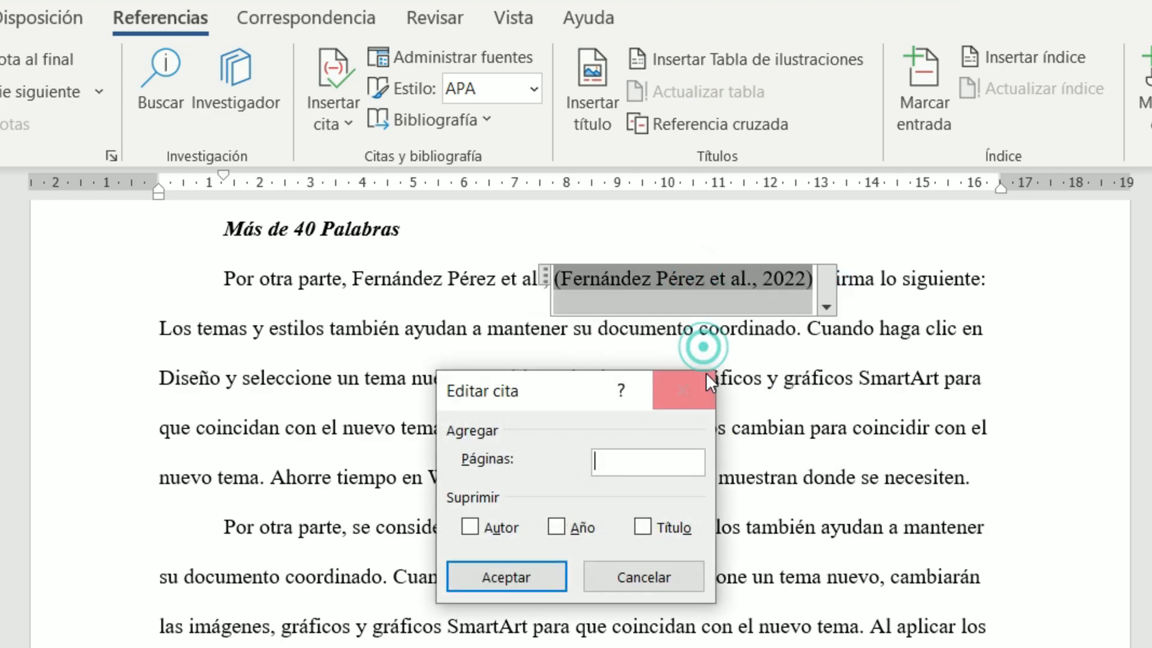
click(643, 527)
click(470, 528)
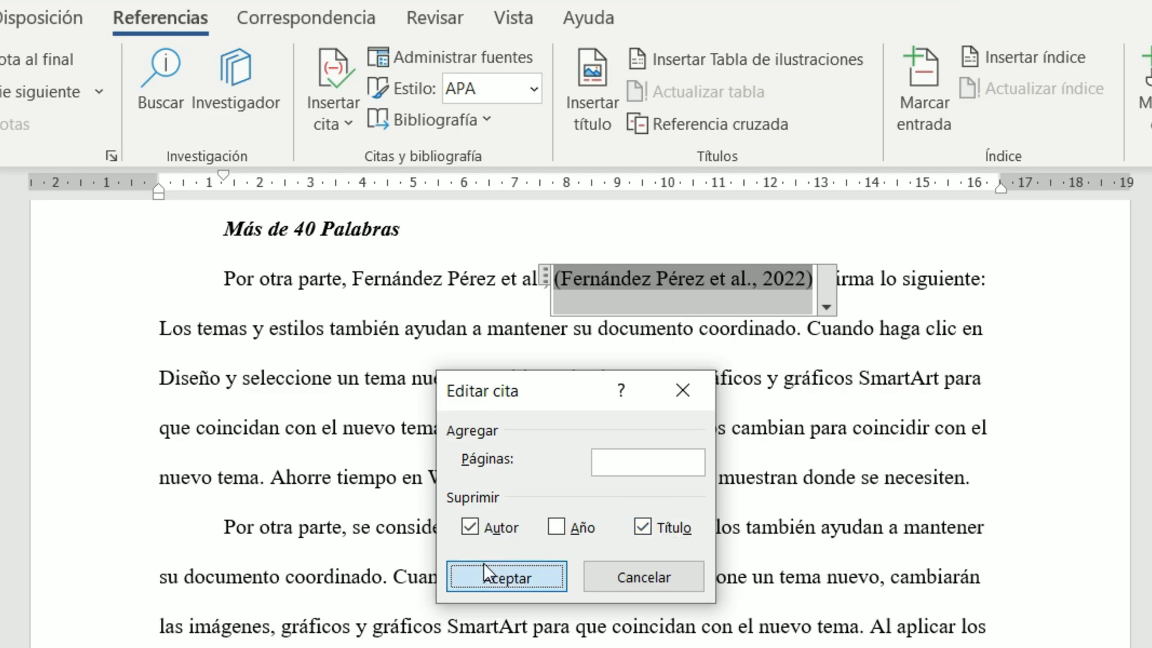
click(506, 576)
click(818, 313)
Move the quotation after "afirma lo siguiente:" into its own paragraph with a 1.27 cm left indent and no special indent
click(787, 279)
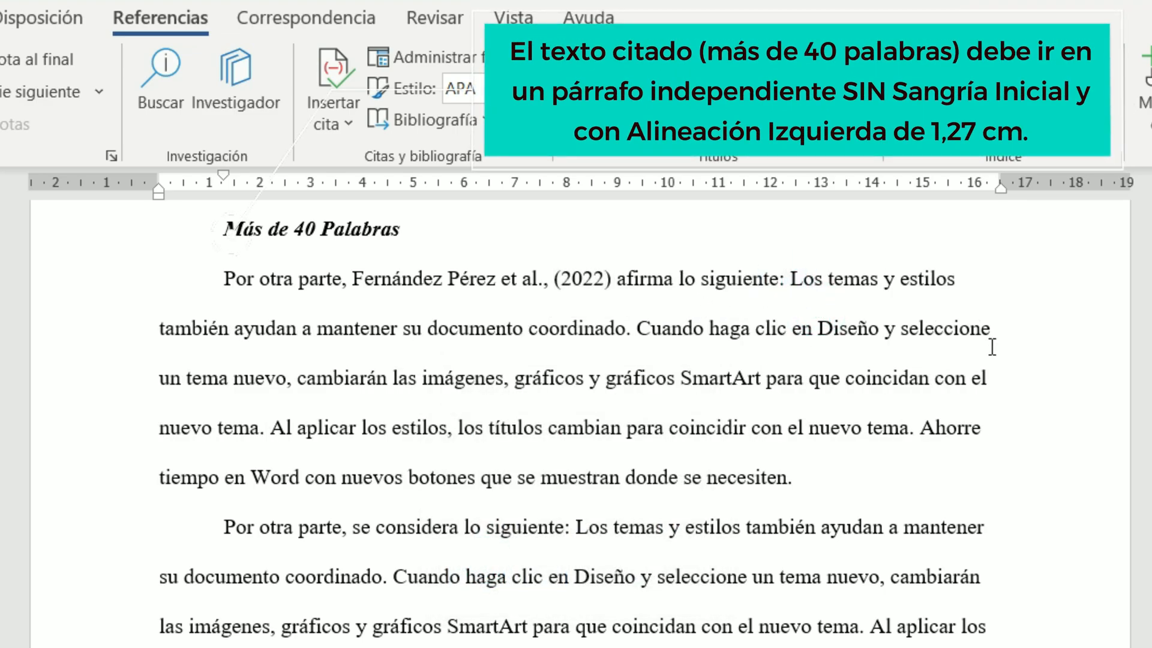
key(Return)
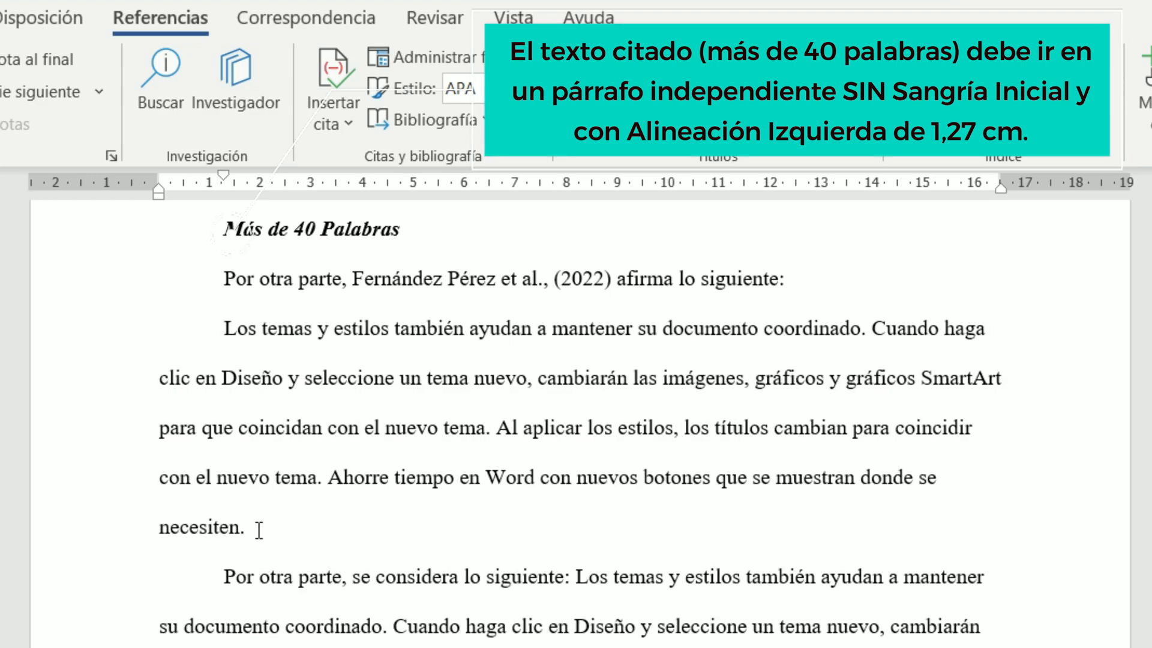
drag(258, 531, 232, 340)
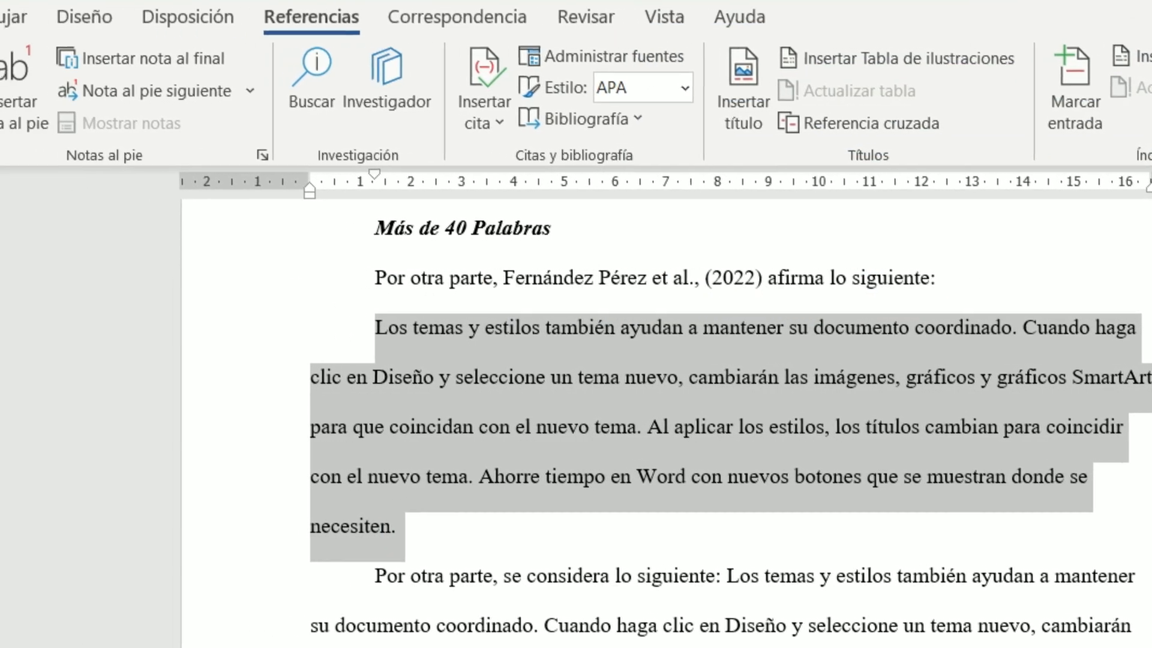
click(24, 16)
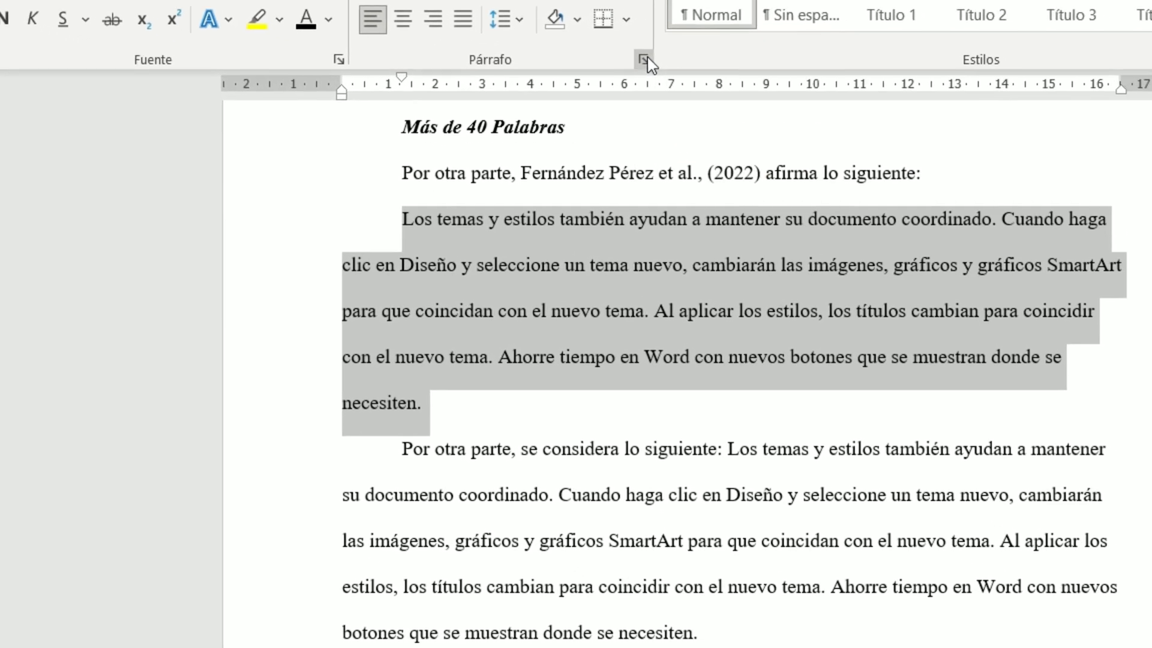
click(644, 59)
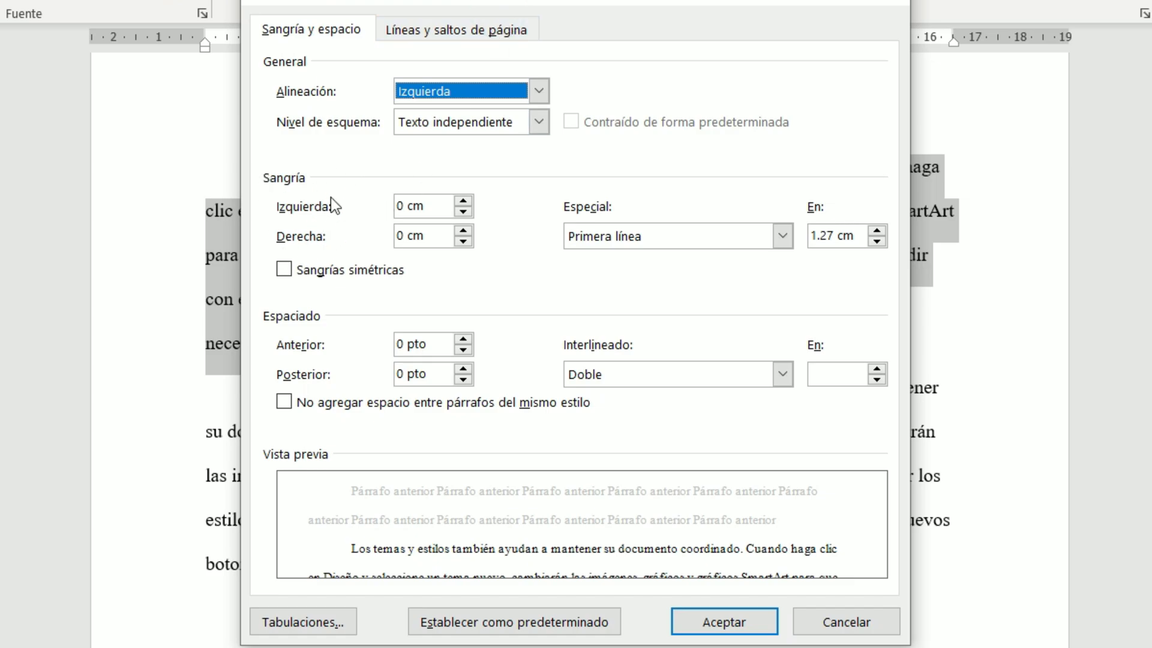
click(442, 206)
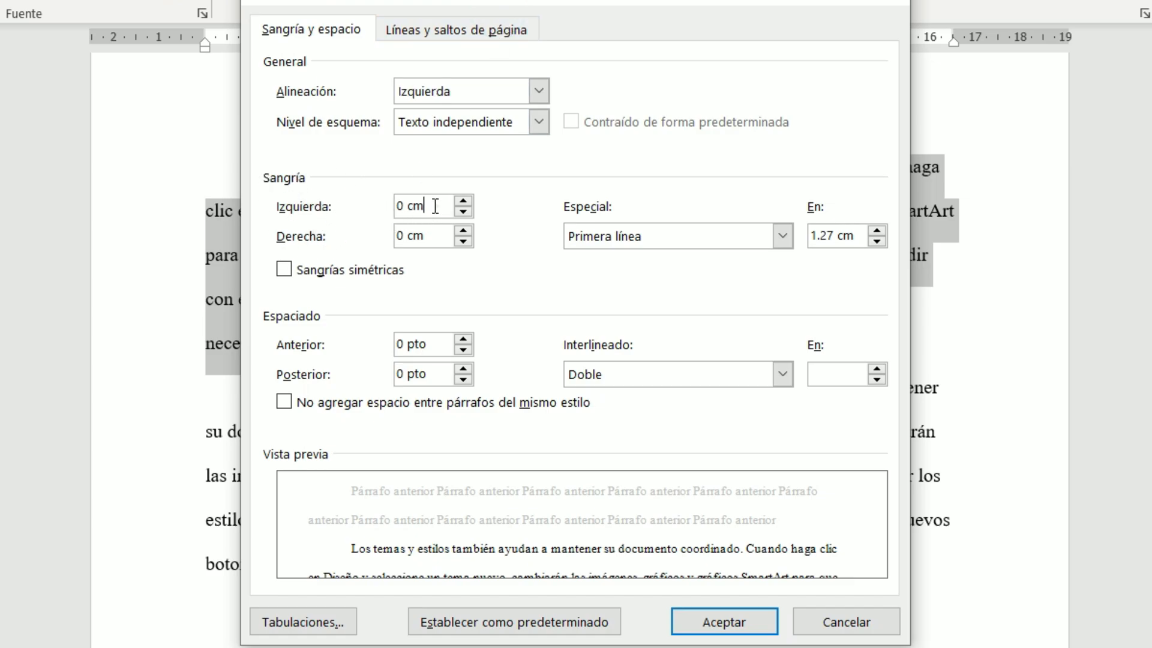
double_click(432, 206)
text(1.27)
click(650, 238)
click(618, 259)
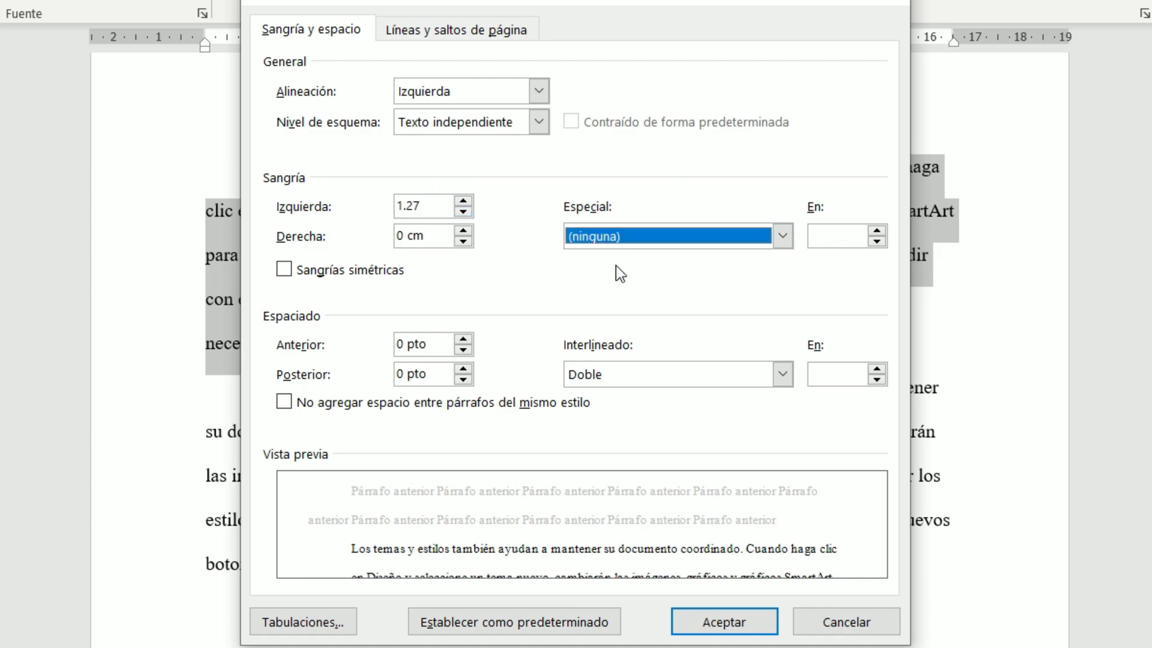
click(721, 624)
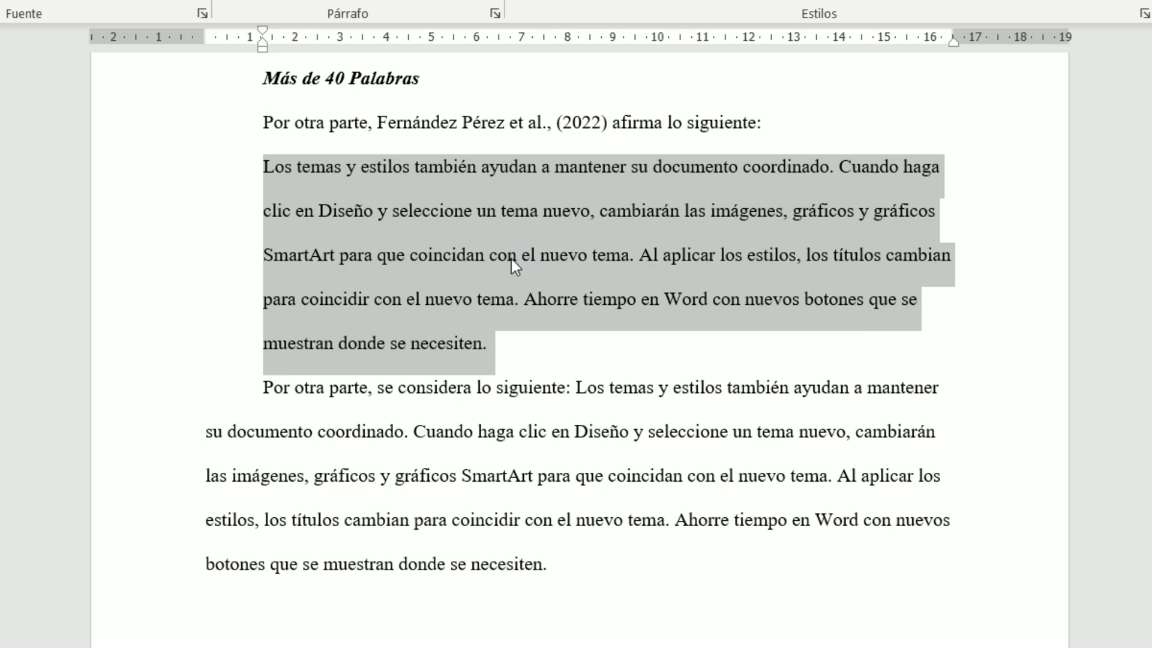
Insert the 2022 source citation after the final period of the indented quotation
click(505, 340)
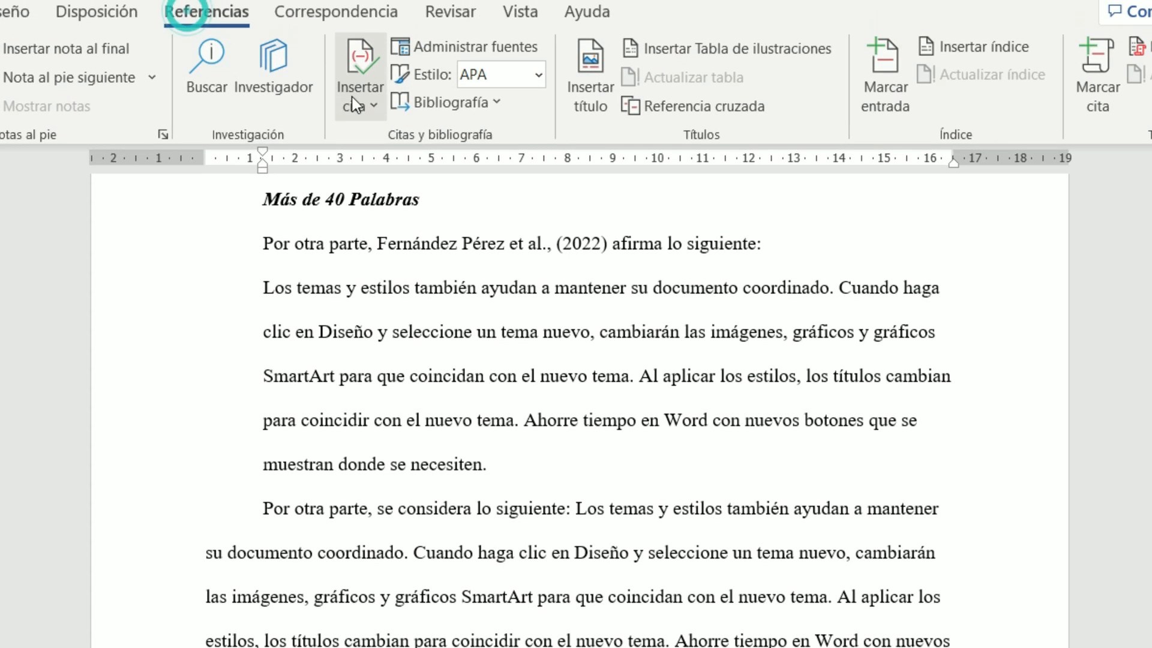
click(354, 97)
click(482, 217)
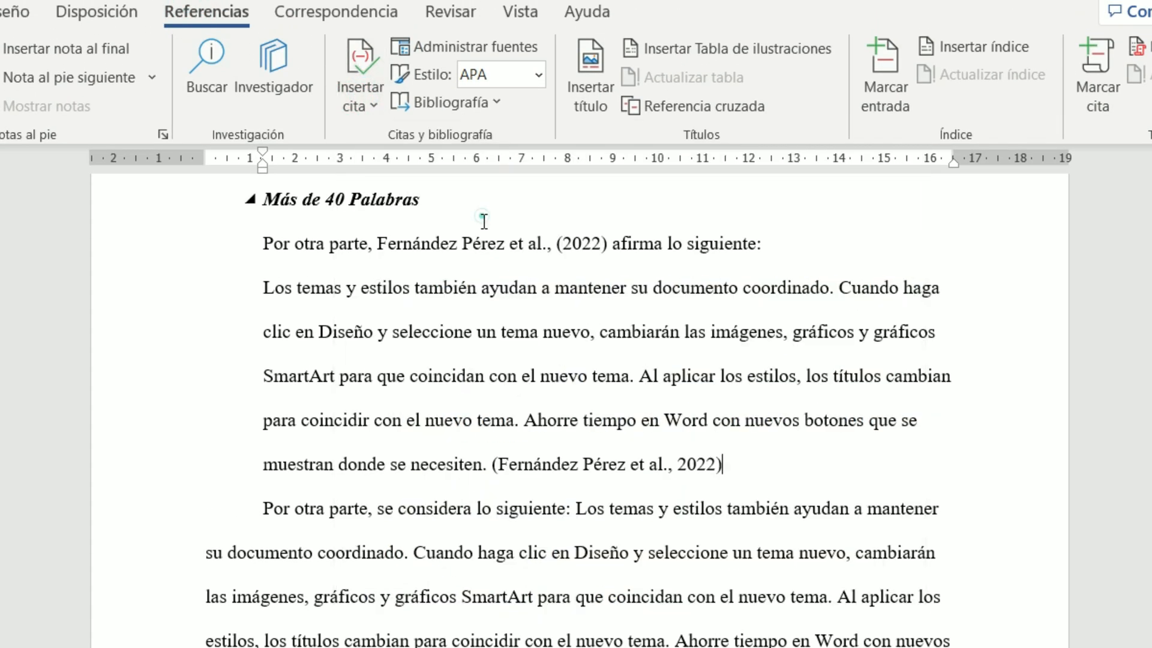
Edit the citation ending the indented quotation to add page 32 and suppress author, year and title
click(667, 477)
click(735, 483)
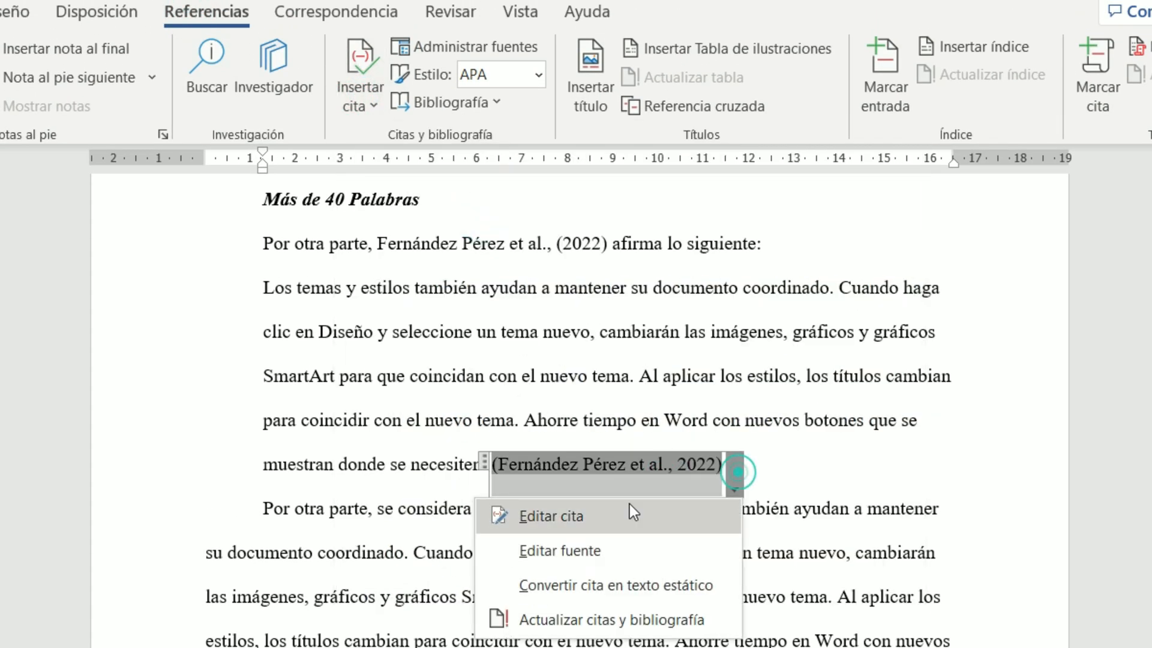
click(560, 517)
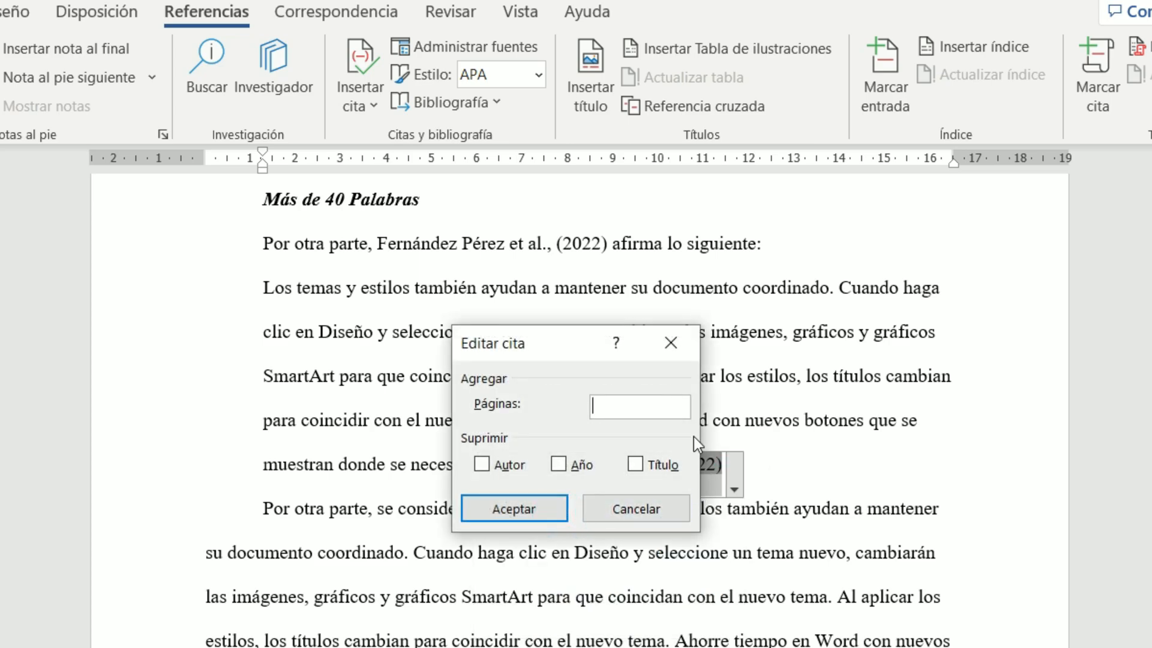
text(32)
click(649, 467)
click(569, 467)
click(503, 466)
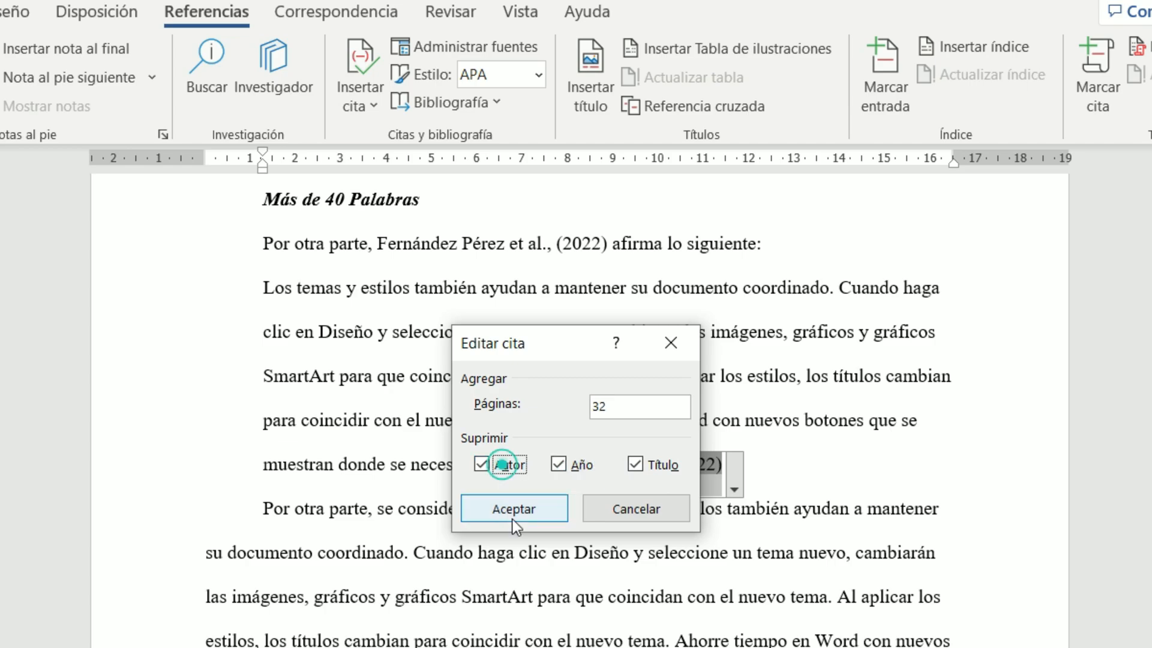
click(513, 510)
click(644, 454)
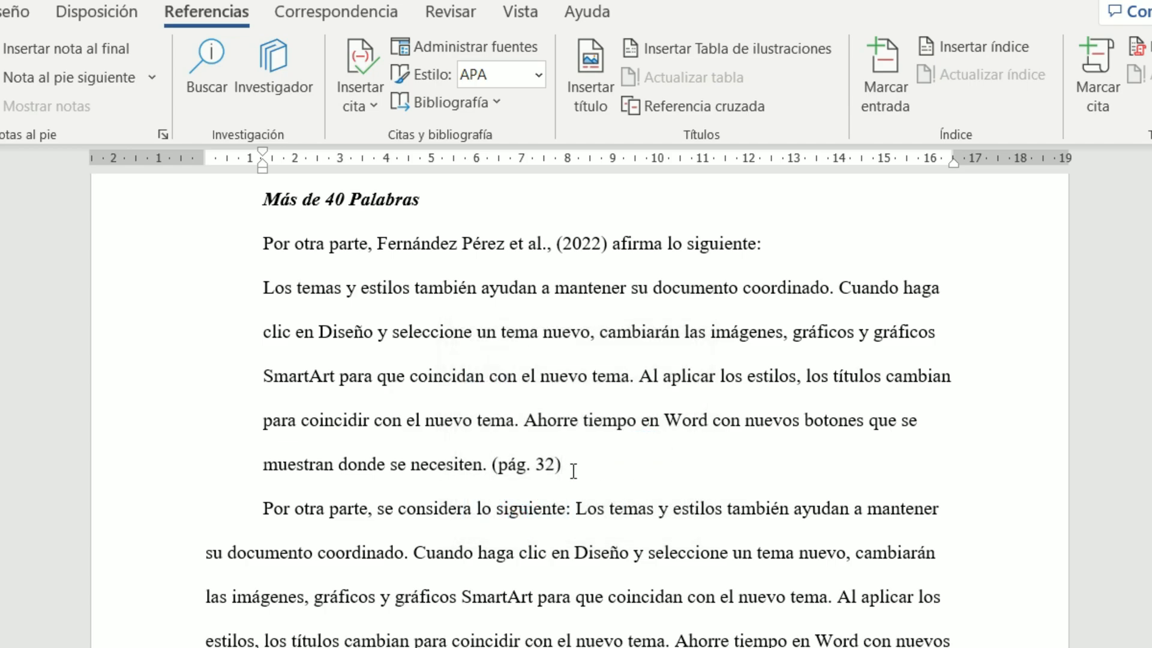
Delete the (2022) citation from the line introducing the indented quotation
drag(571, 465, 252, 264)
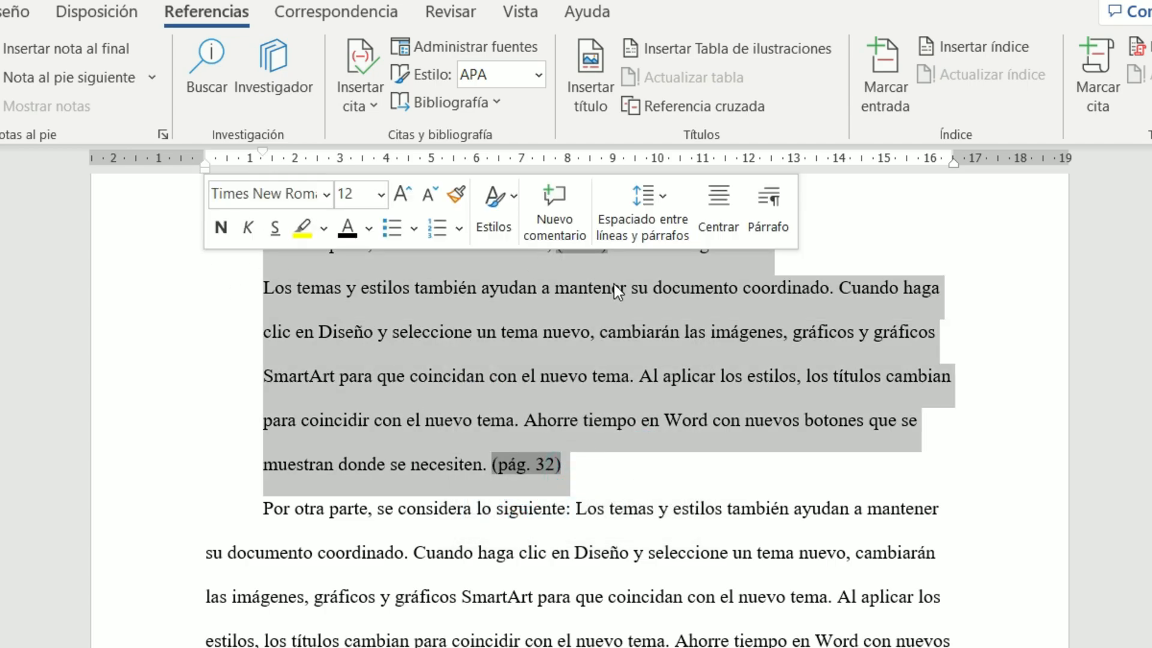
click(617, 356)
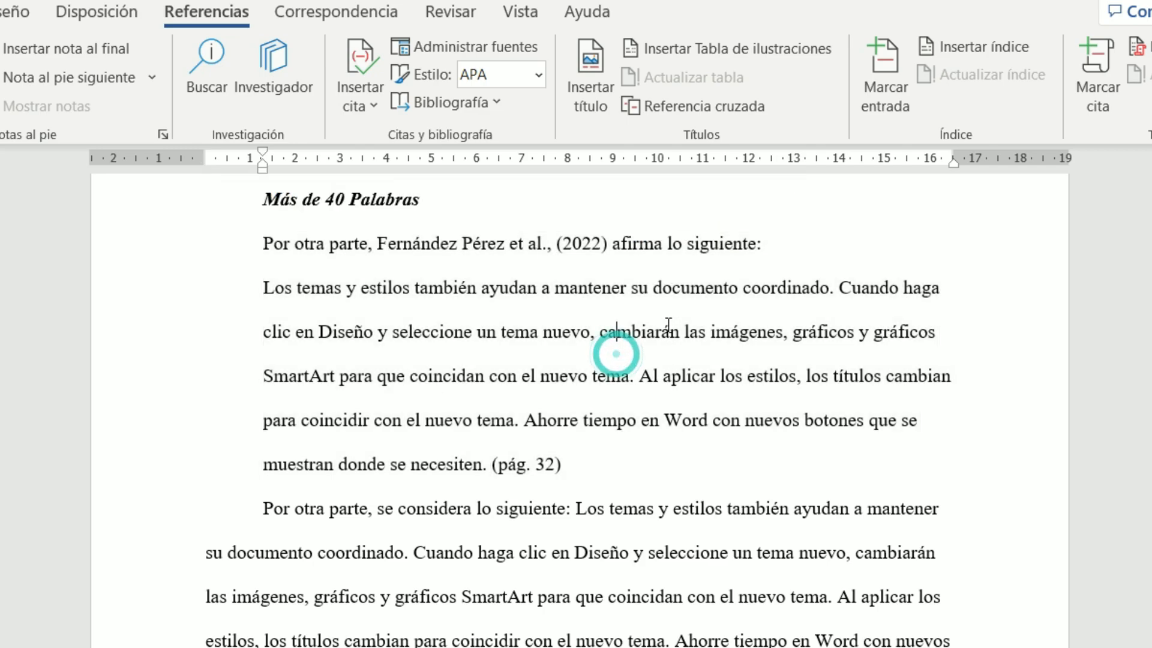
click(612, 245)
key(BackSpace)
key(BackSpace)
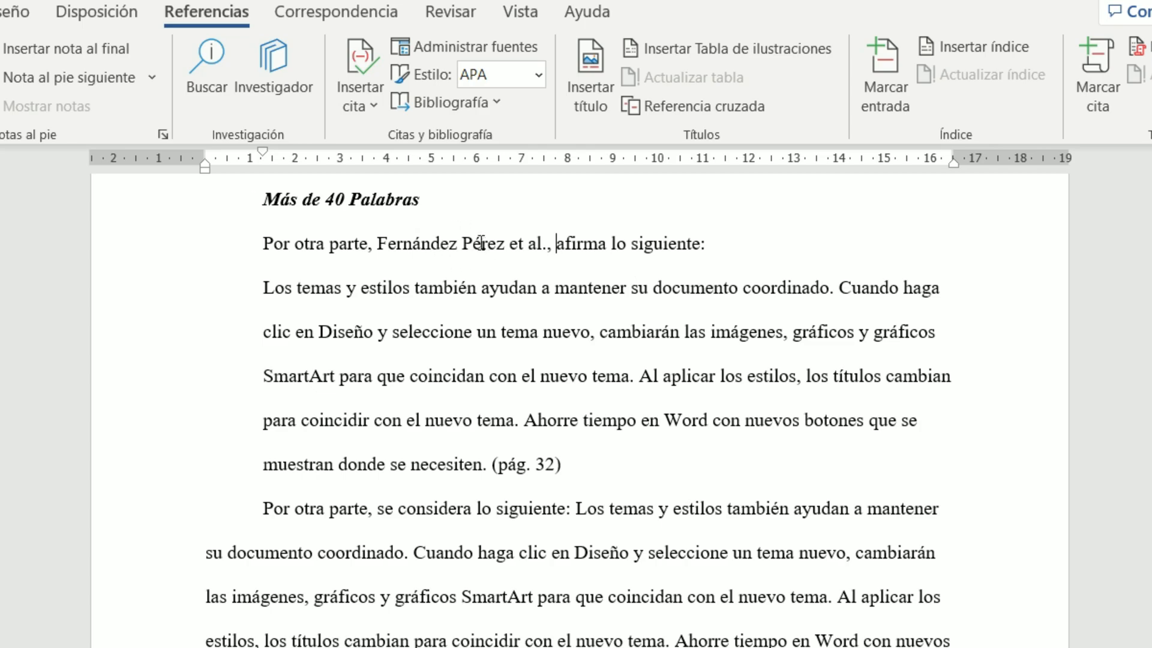
Edit the page 32 citation ending the indented quotation so that its year is no longer suppressed
click(521, 465)
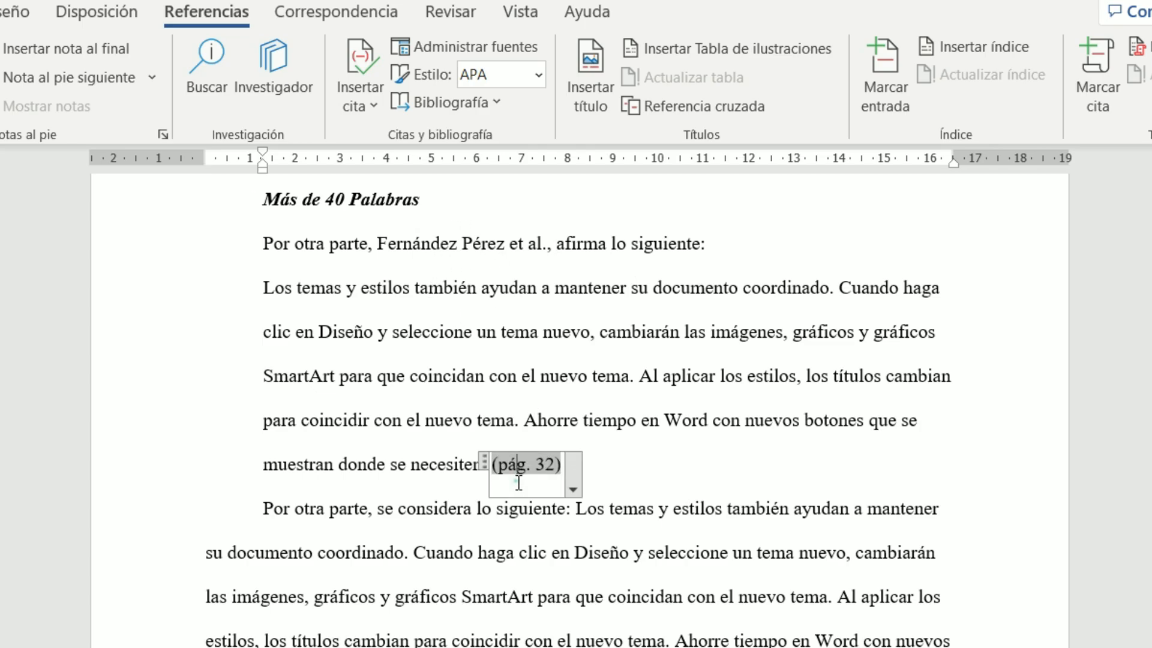
right_click(570, 480)
click(441, 511)
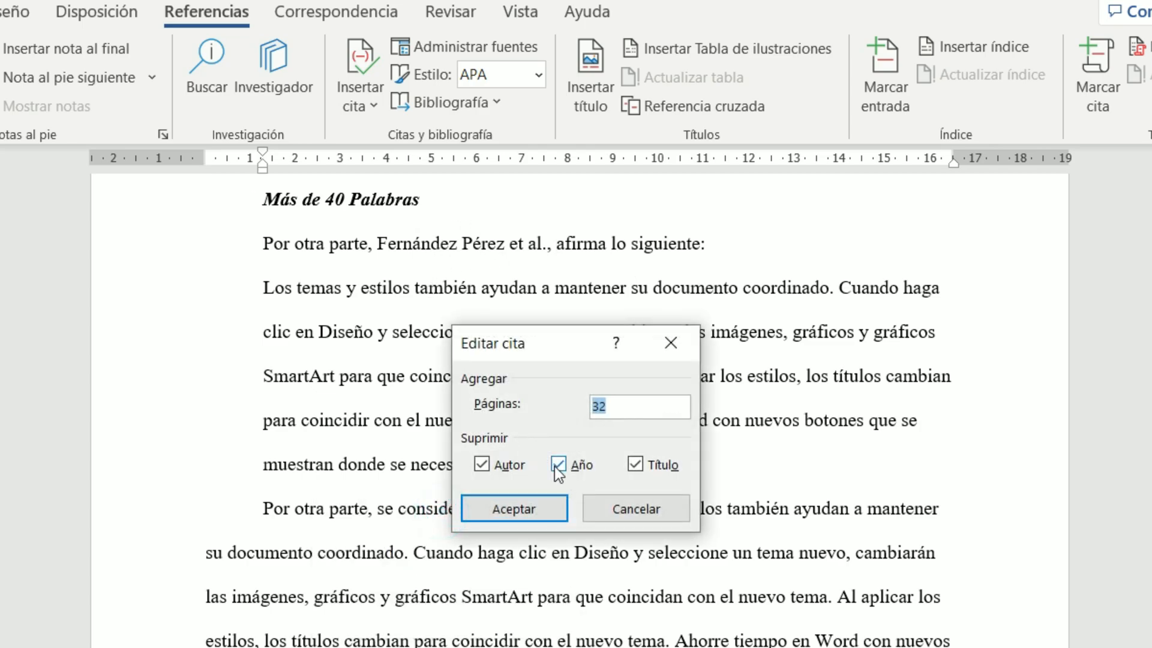
click(556, 466)
click(542, 506)
click(666, 465)
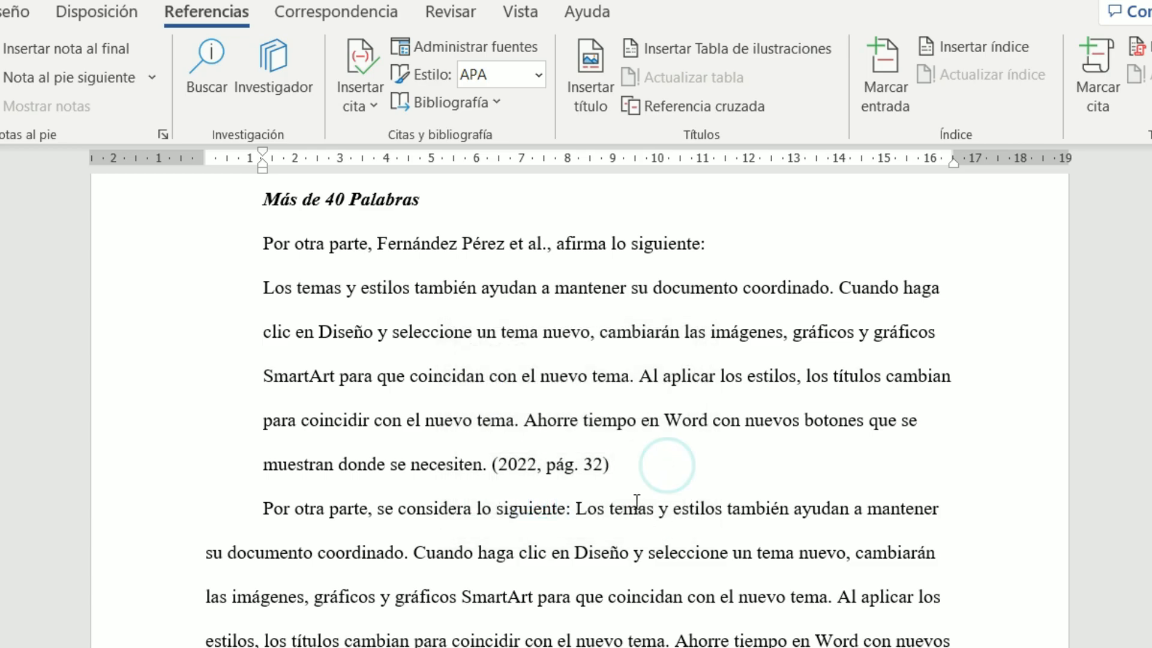
click(578, 472)
click(638, 474)
Split the second long-quotation paragraph after "se considera lo siguiente:" so the quoted text starts its own paragraph
scroll(657, 466, down, 2)
scroll(657, 467, down, 1)
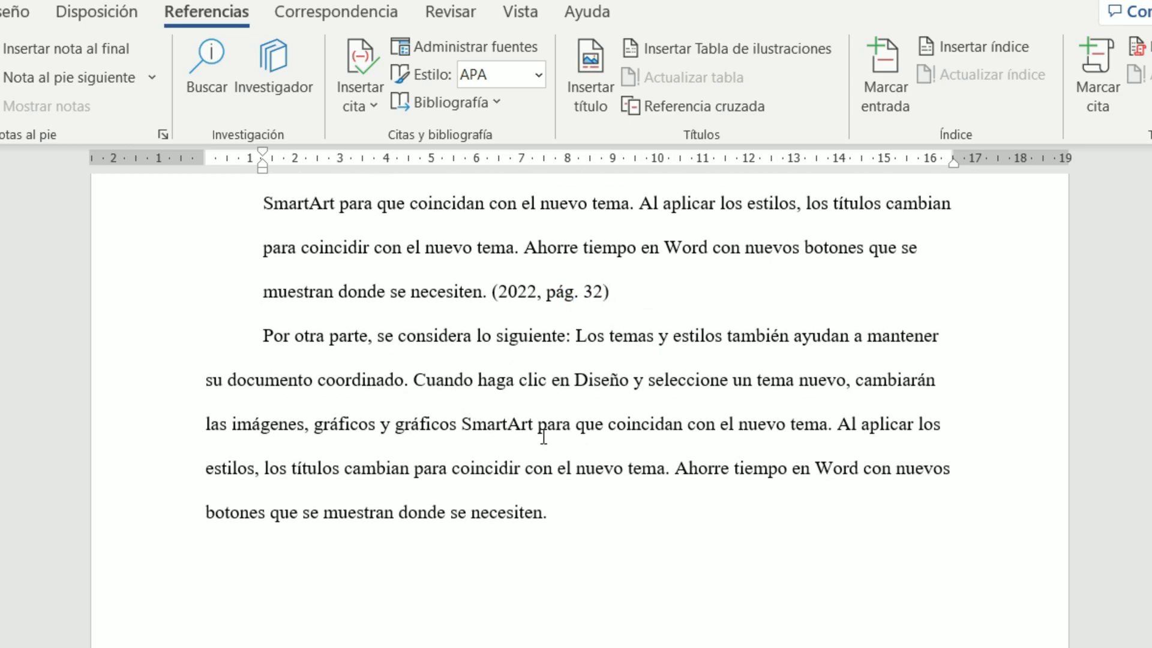
scroll(588, 438, down, 2)
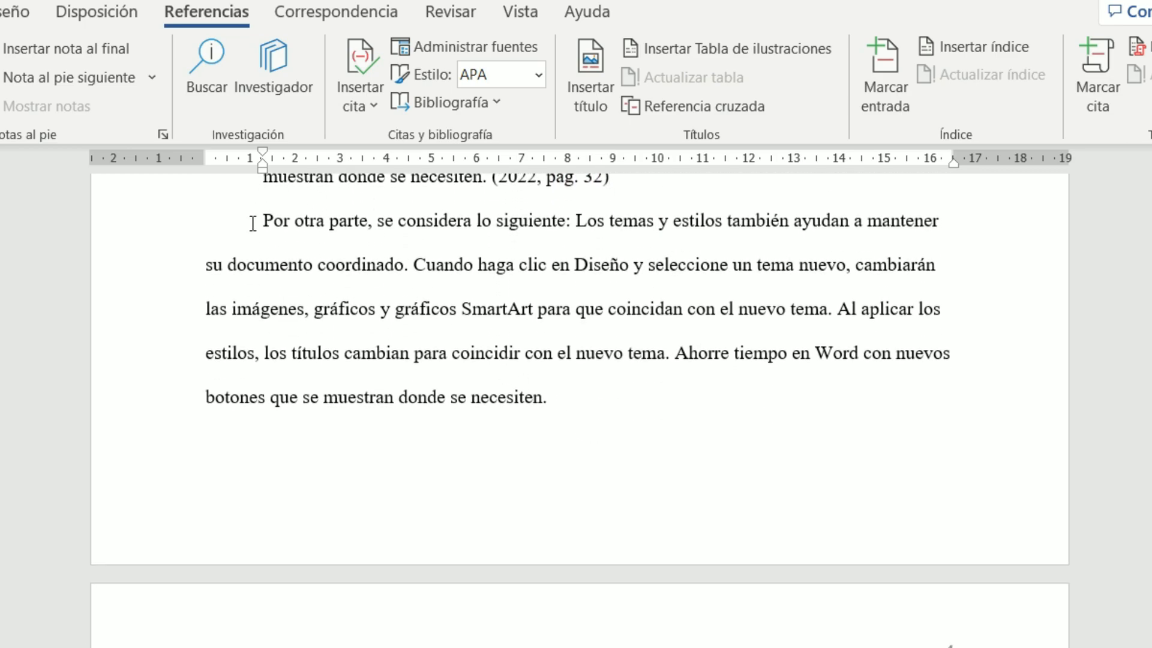
scroll(488, 342, up, 2)
click(578, 336)
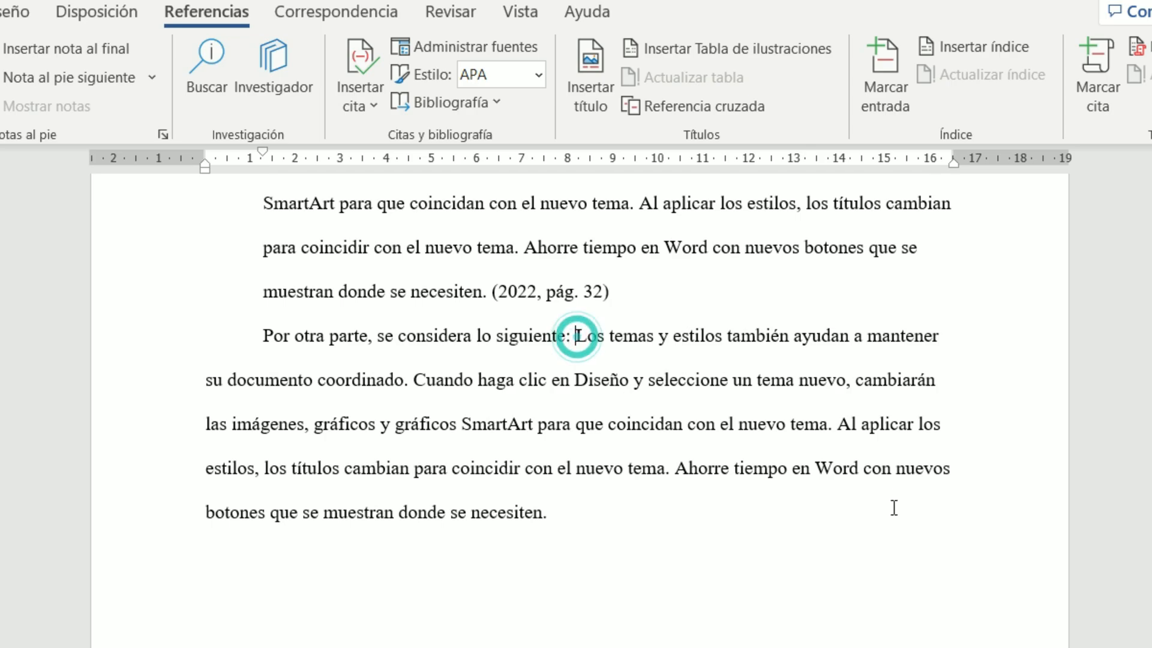
key(Return)
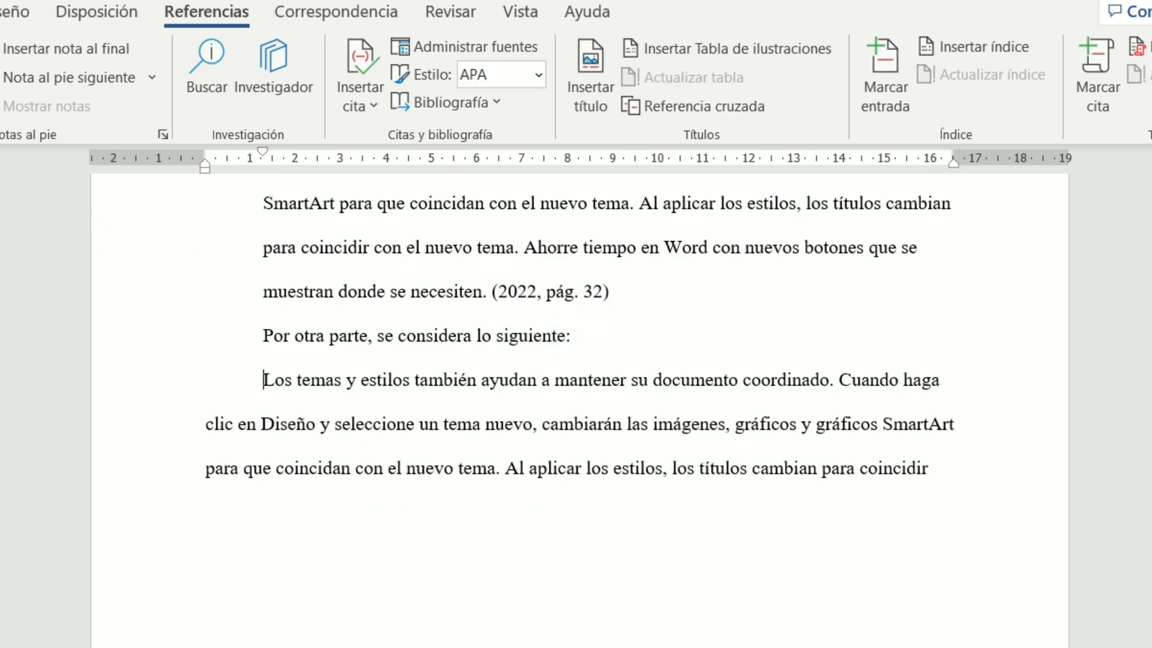
Set the second long quotation's paragraph to a 1.27 cm left indent with no special indent
scroll(246, 372, down, 3)
triple_click(259, 208)
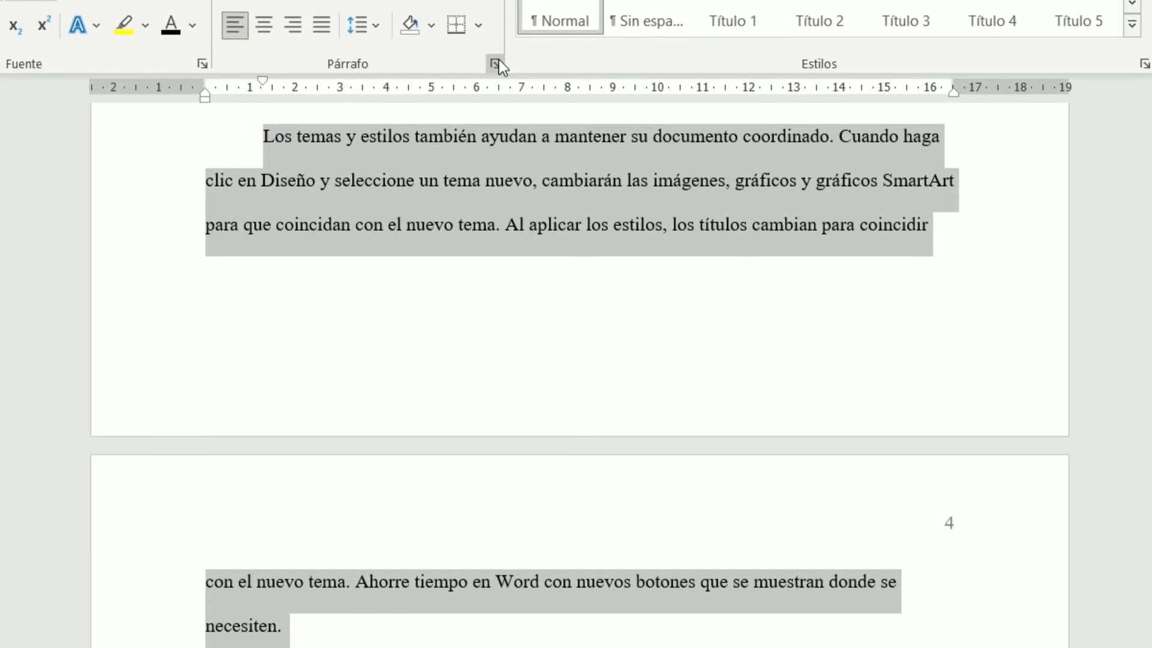
click(498, 130)
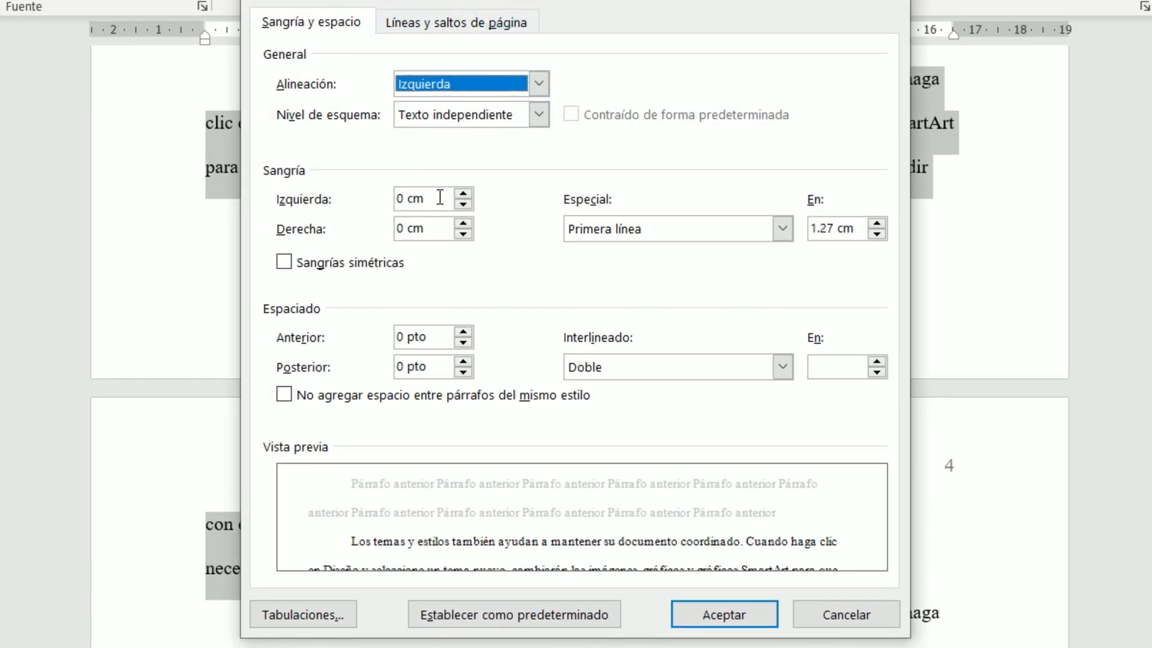
double_click(440, 200)
text(1.27)
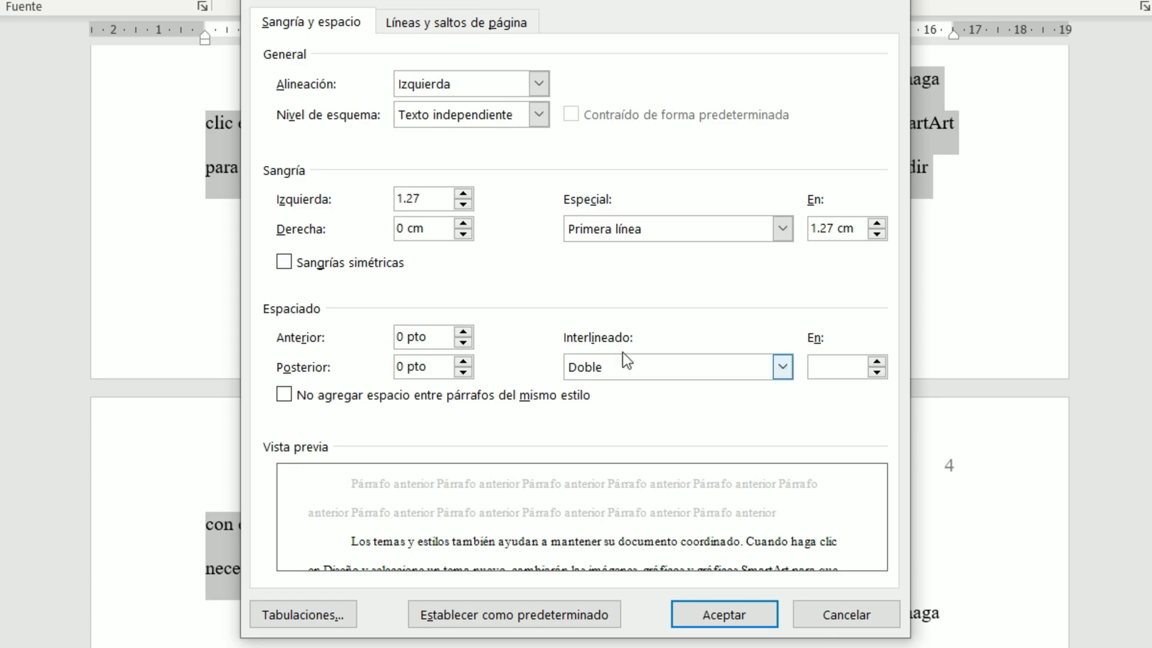
click(657, 221)
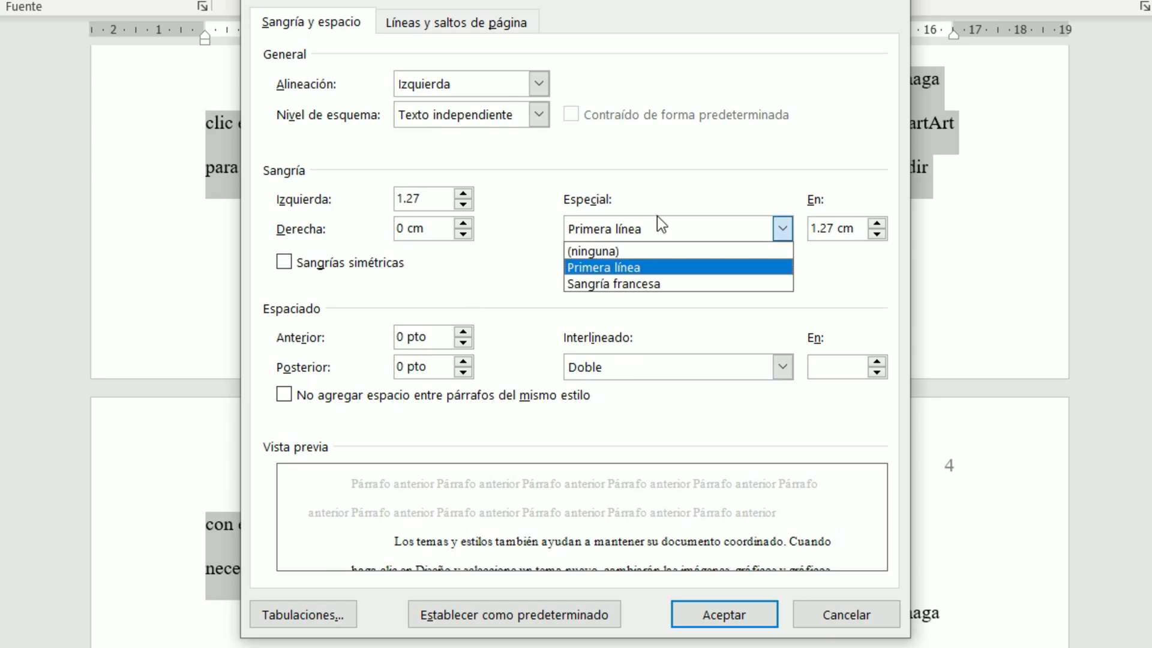
click(619, 255)
click(726, 612)
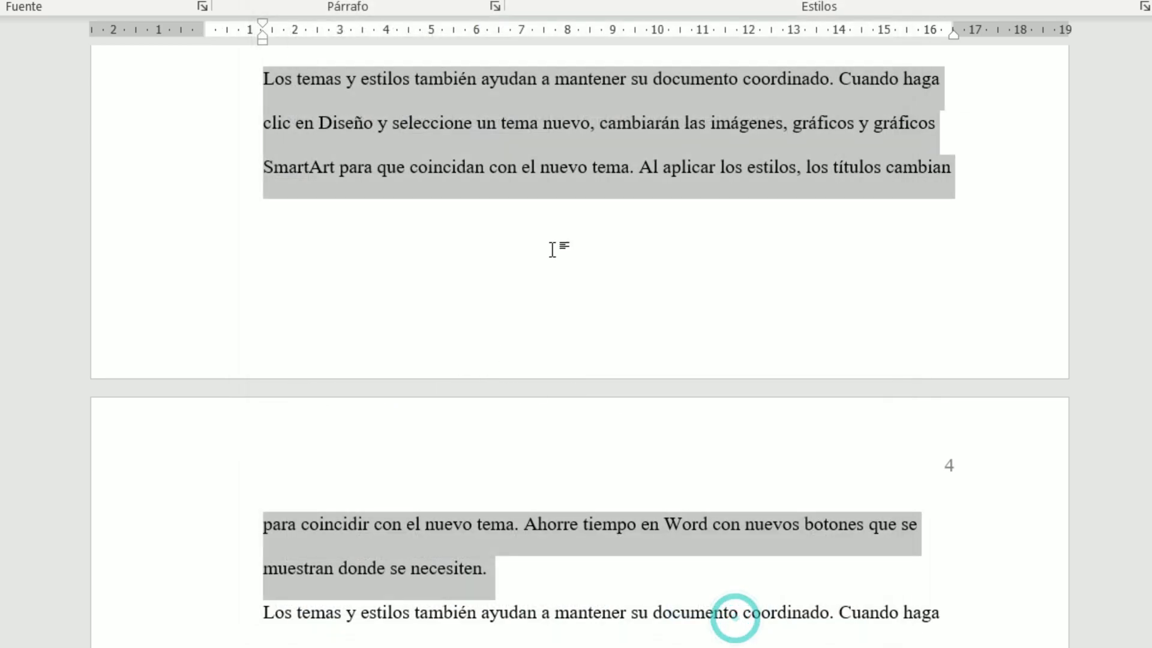
scroll(574, 316, up, 3)
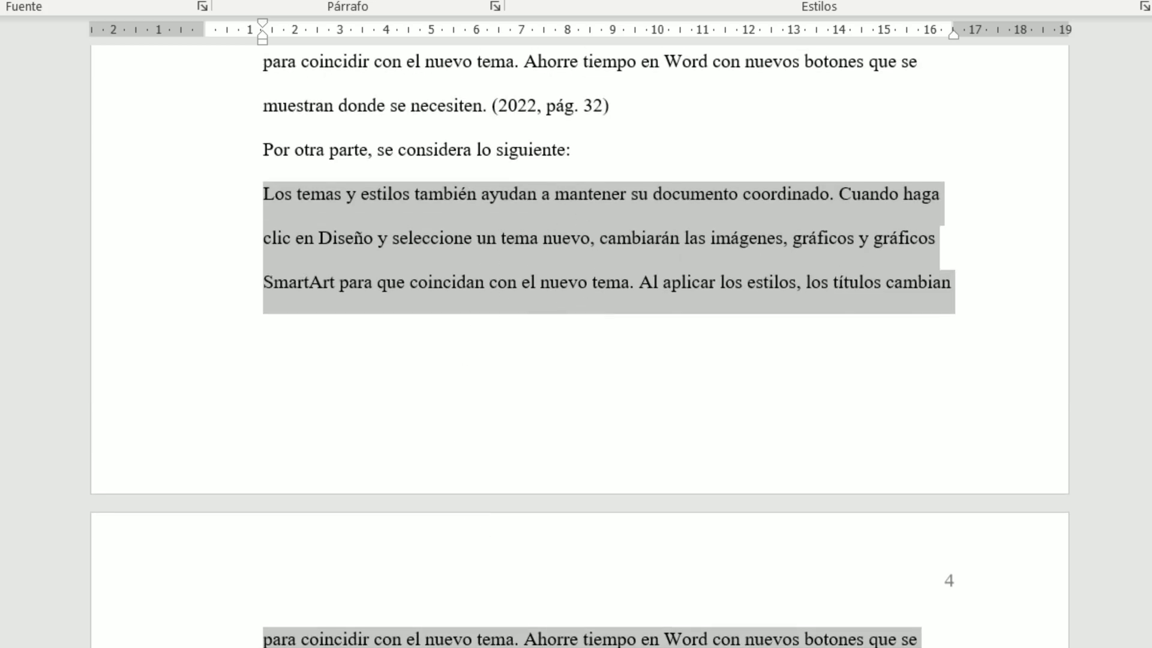
Insert a citation of the 2022 source "Citas y Referencias con APA" after "muestran donde se necesiten." in the second long quotation
scroll(492, 534, down, 4)
click(492, 534)
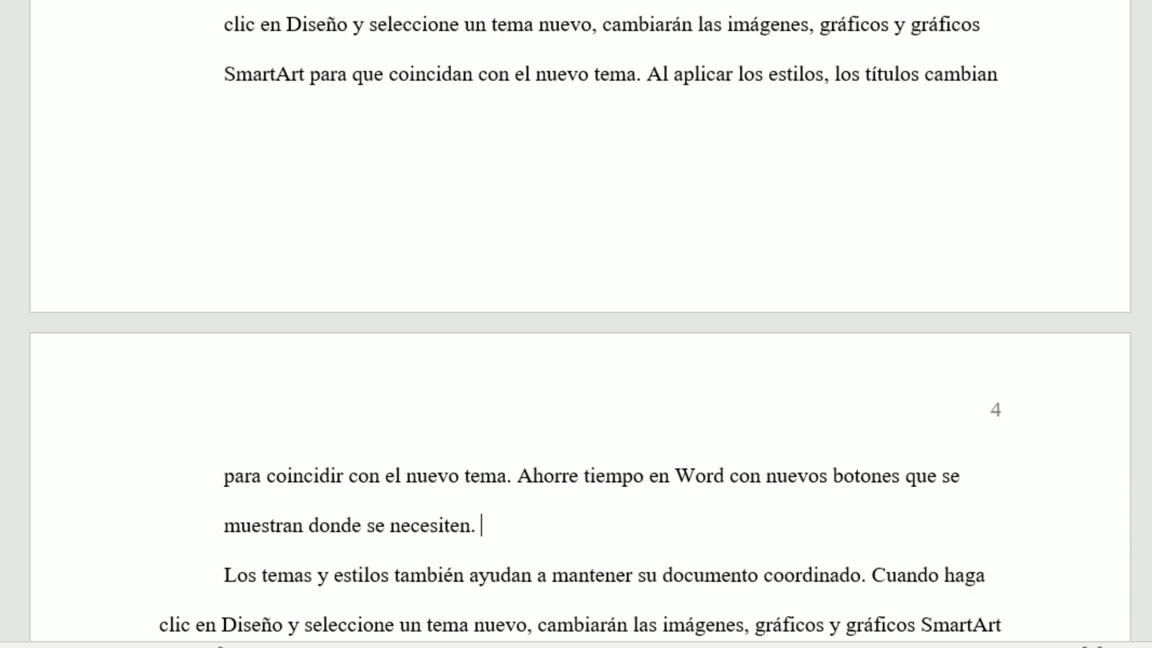
click(314, 128)
click(449, 232)
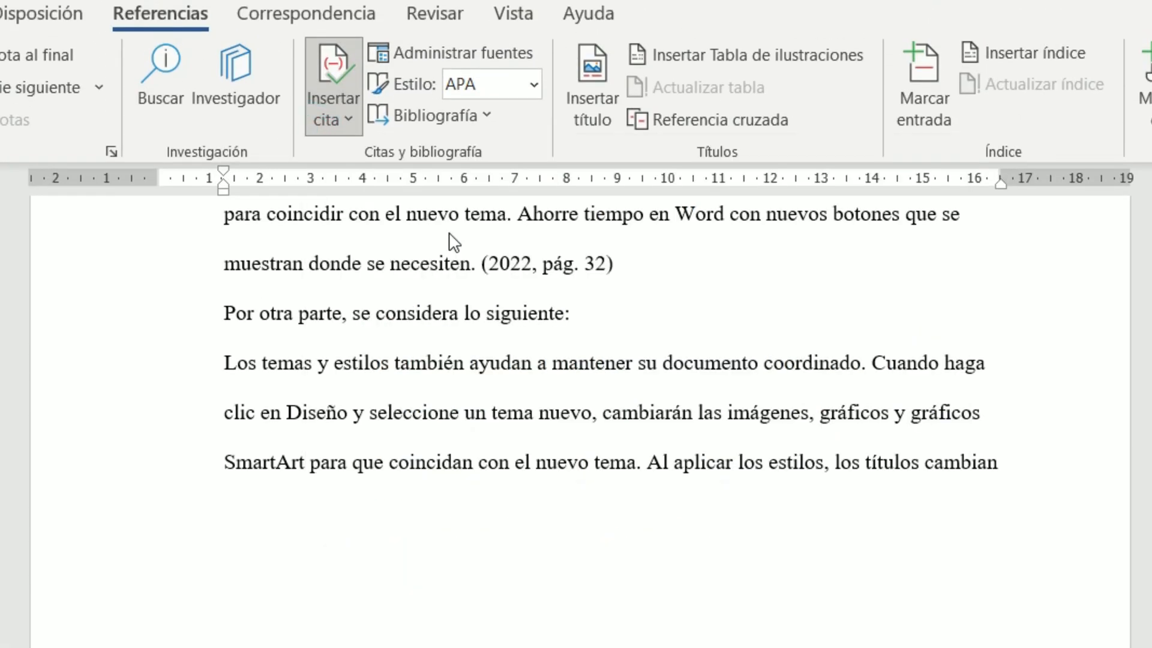
Add page 35 to the citation ending the second long quotation, keeping its author and year
scroll(656, 550, down, 1)
click(680, 198)
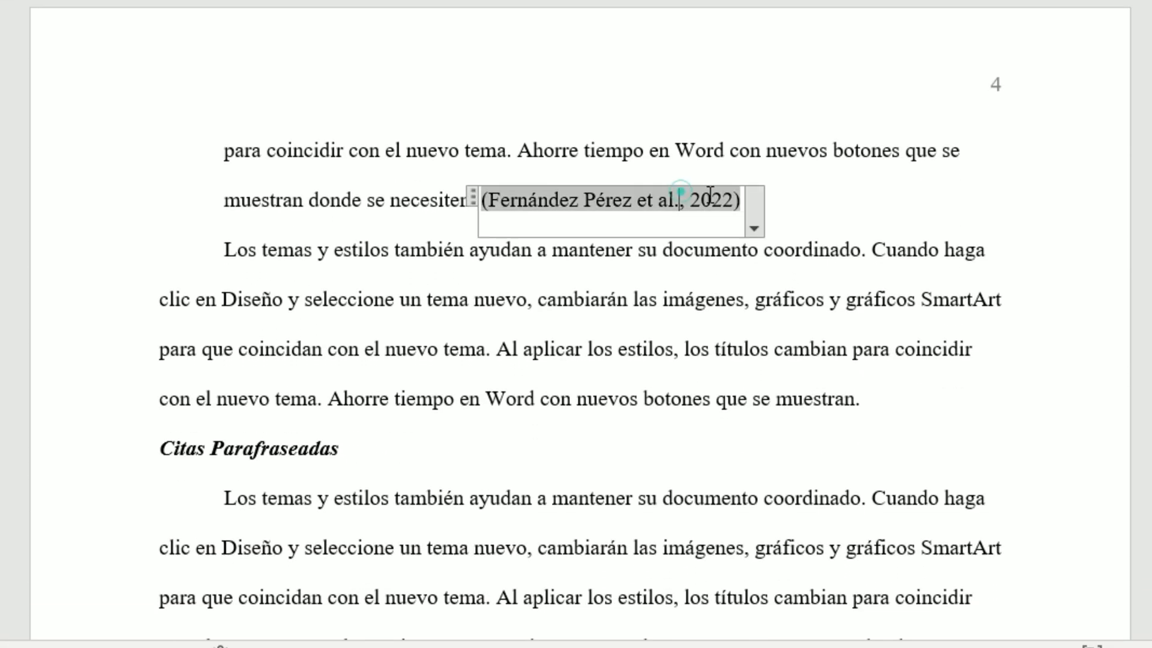
click(752, 220)
click(546, 329)
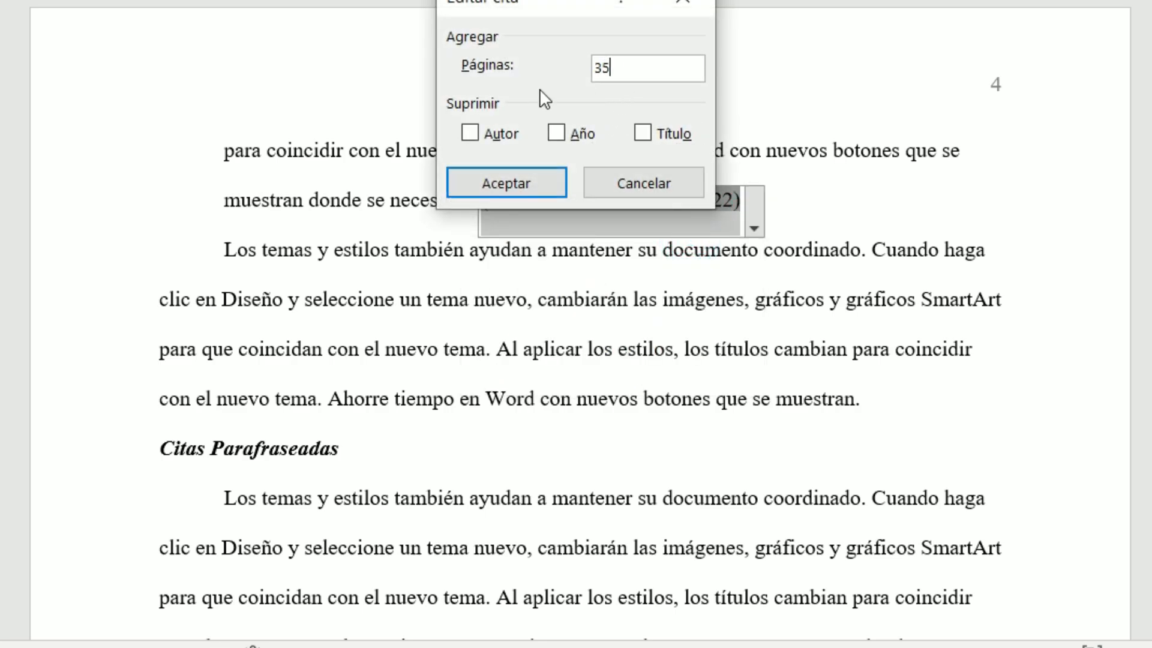
click(543, 183)
click(847, 200)
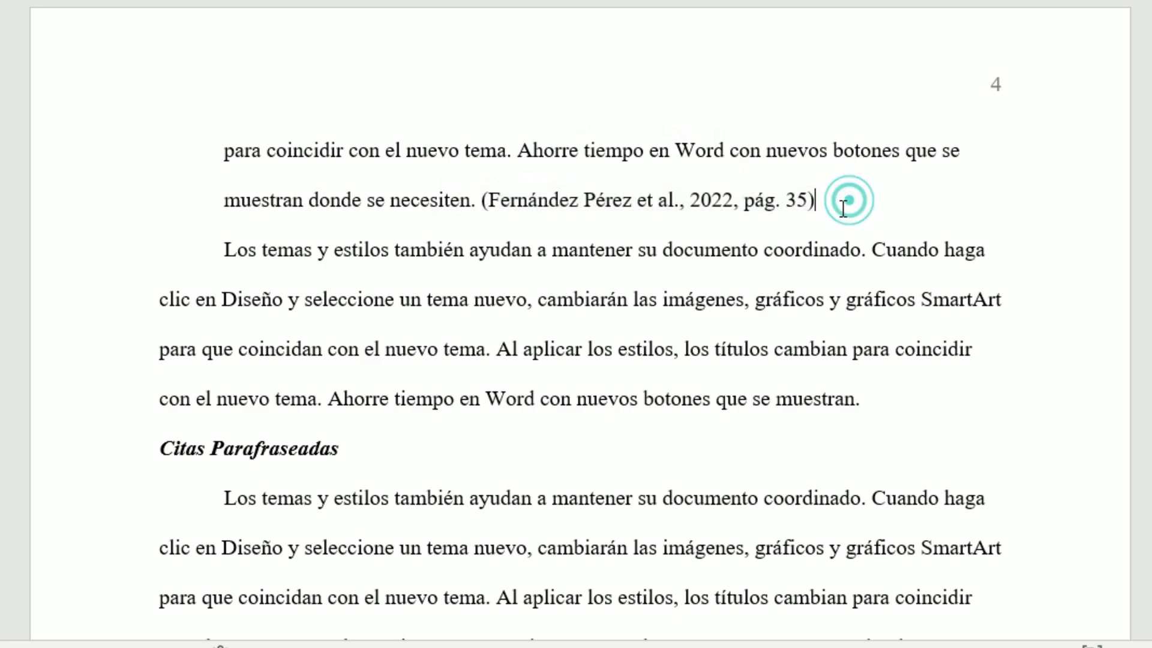
click(860, 191)
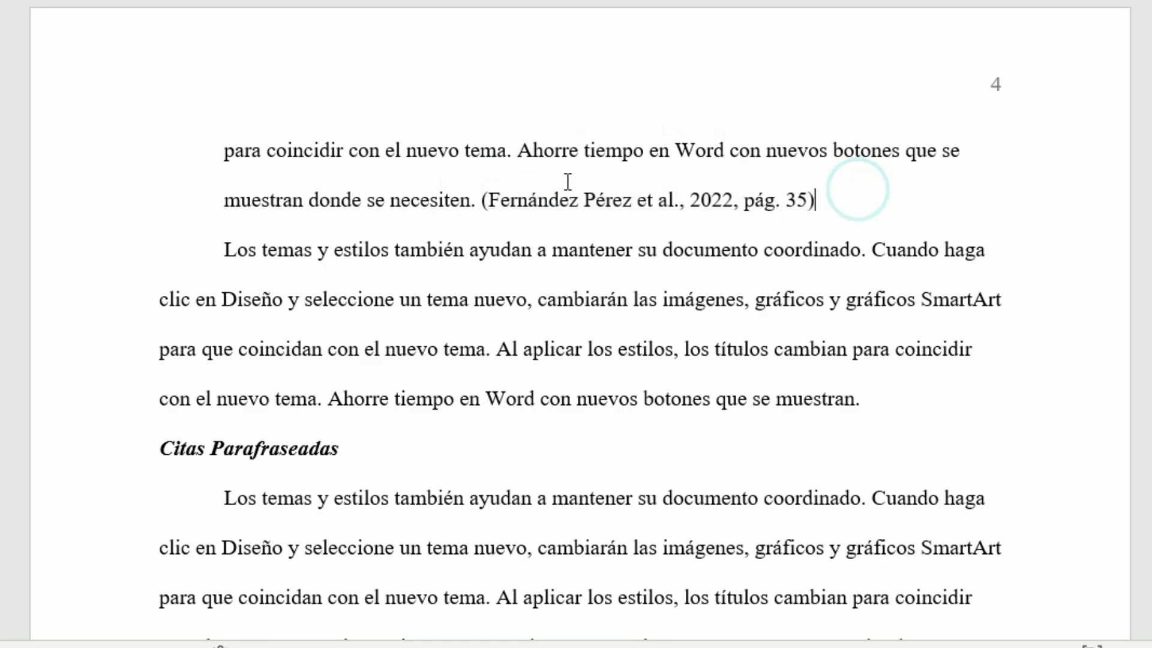
Move the page 35 citation to the end of the following paragraph, after "botones que se muestran."
scroll(568, 180, up, 3)
scroll(507, 169, down, 6)
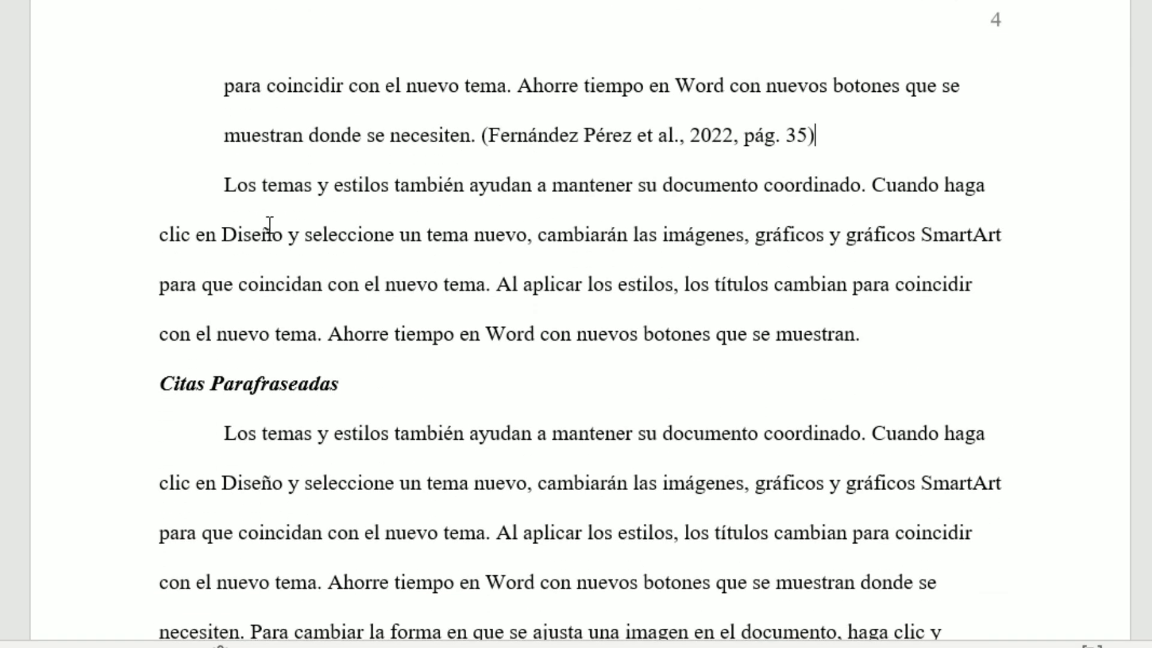
click(215, 191)
click(849, 135)
drag(743, 141, 635, 141)
key(ctrl+c)
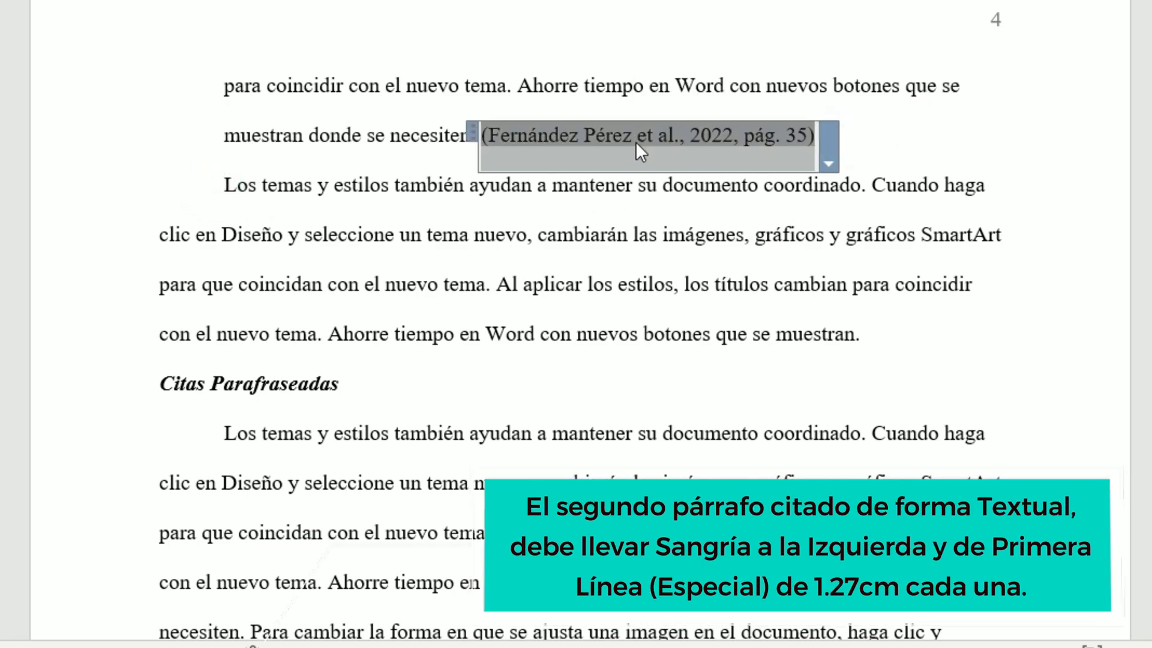
key(Delete)
click(878, 345)
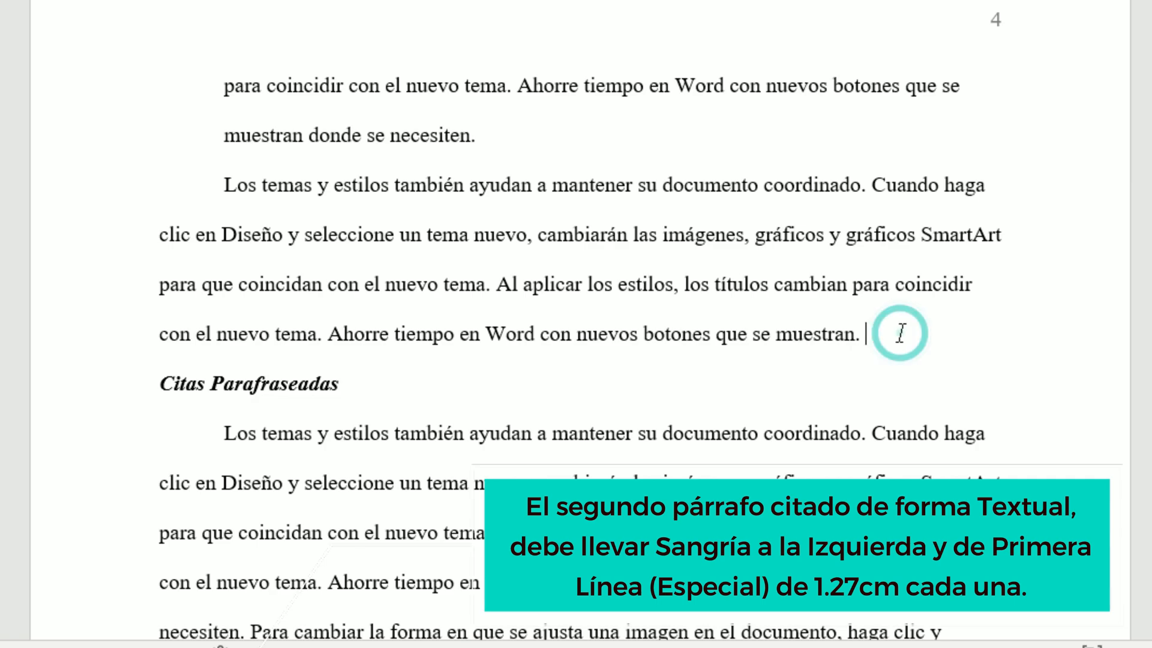
key(ctrl+v)
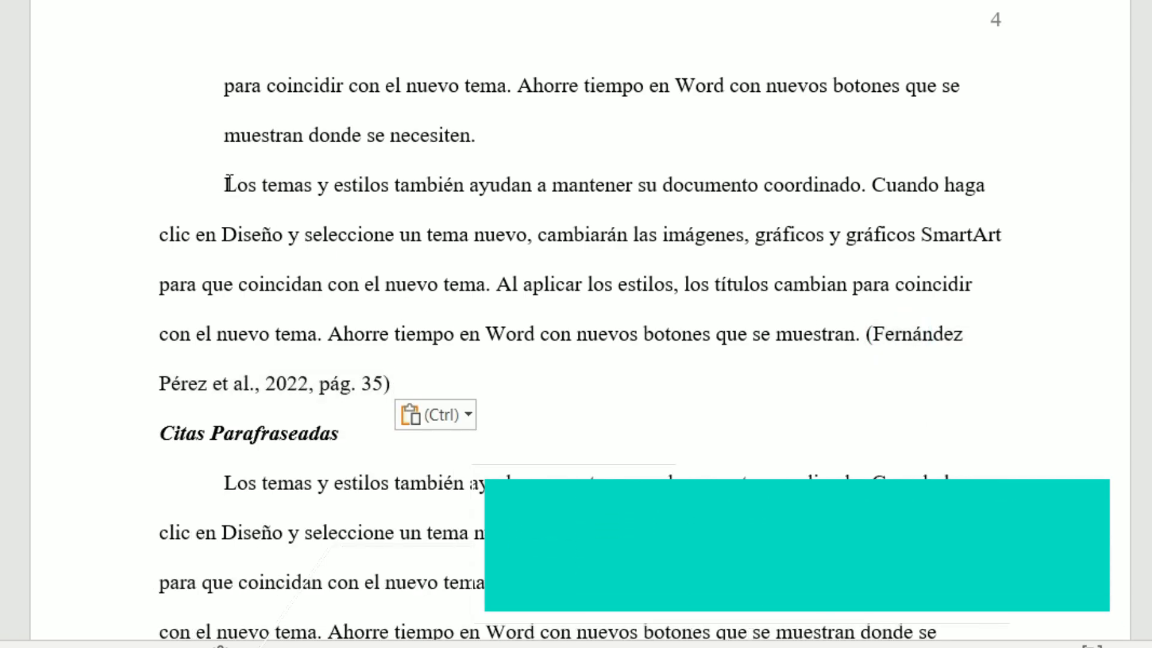
Give the quotation's second paragraph a 1.27 cm left indent, keeping the 1.27 cm first-line special indent
drag(225, 183, 480, 387)
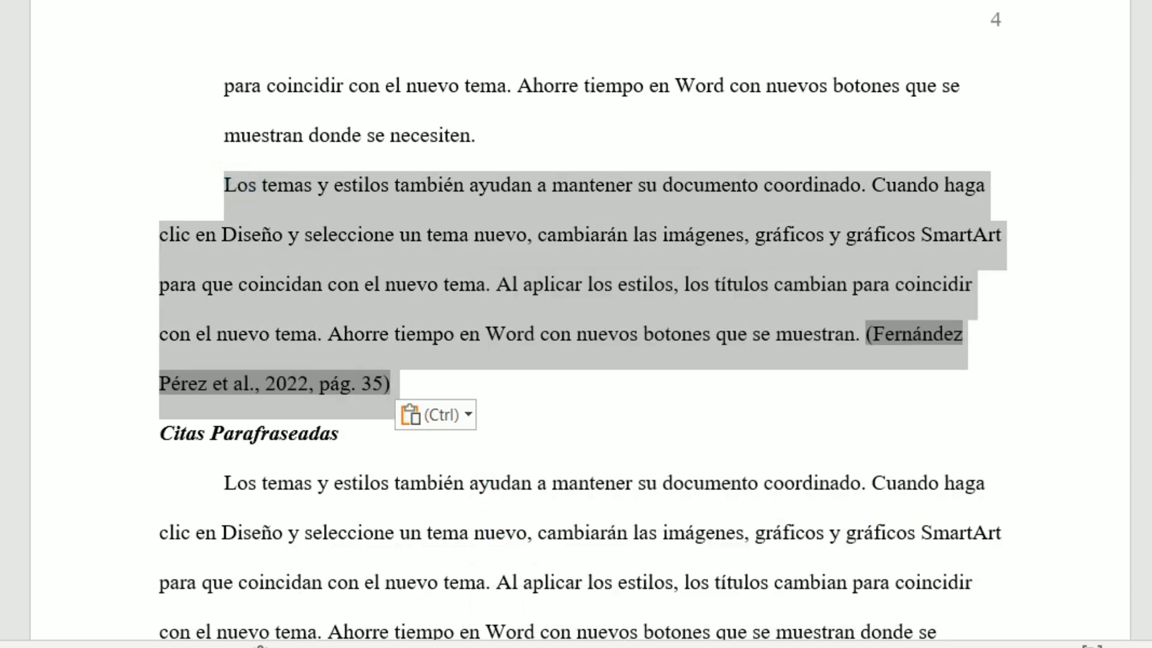
click(496, 10)
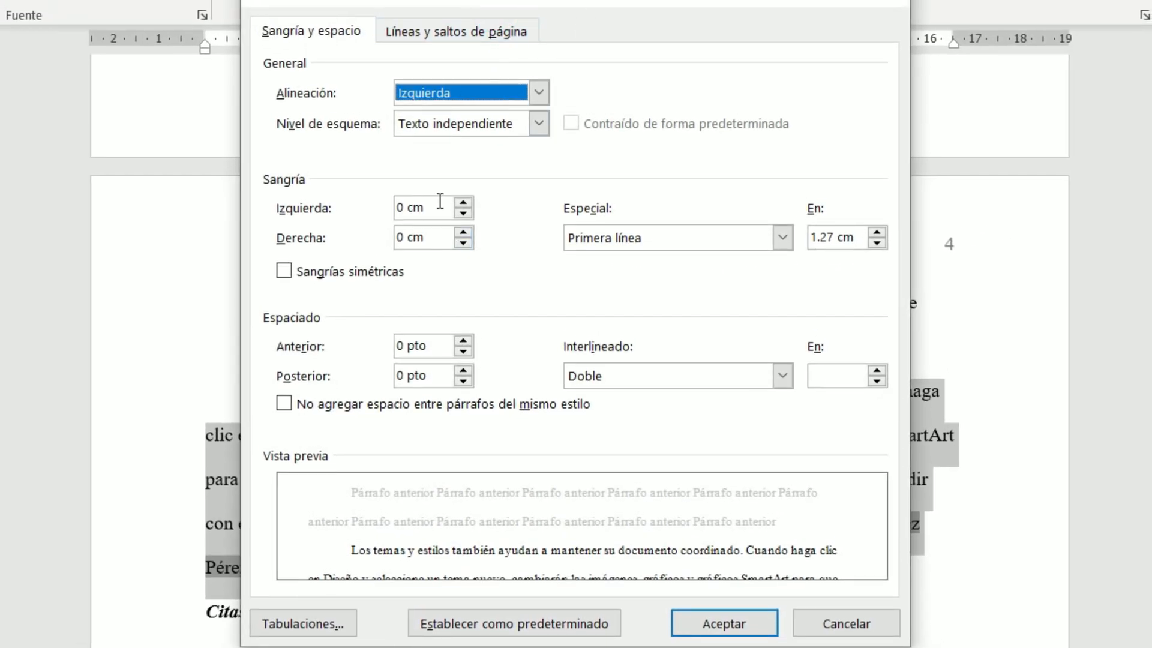
double_click(438, 200)
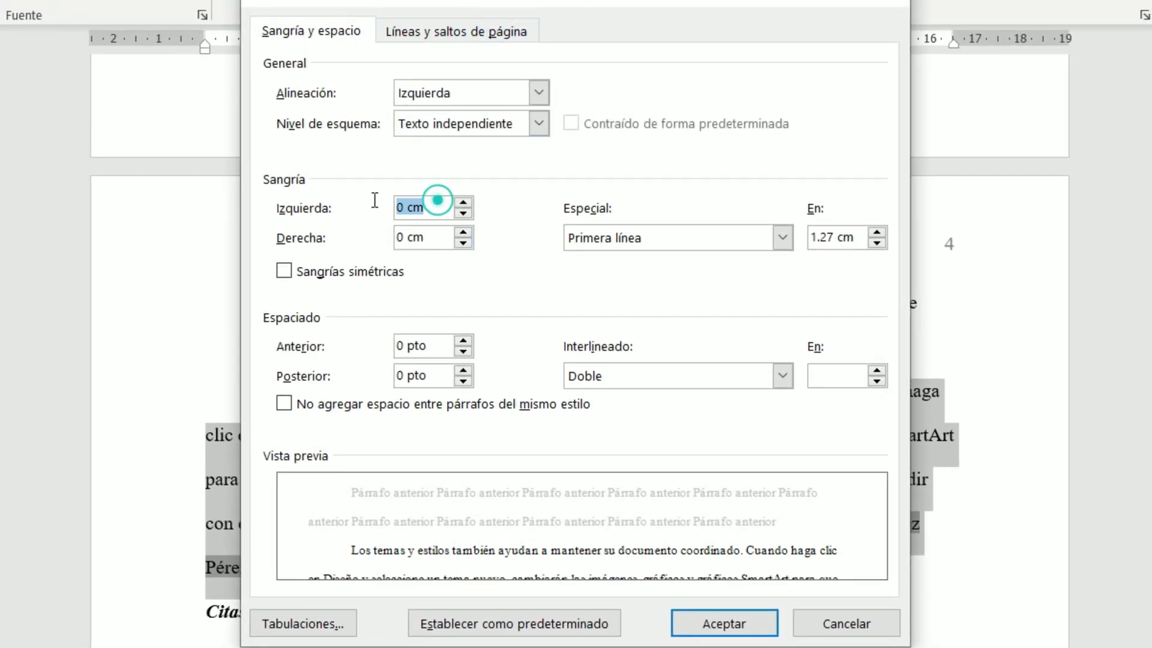
text(1.27)
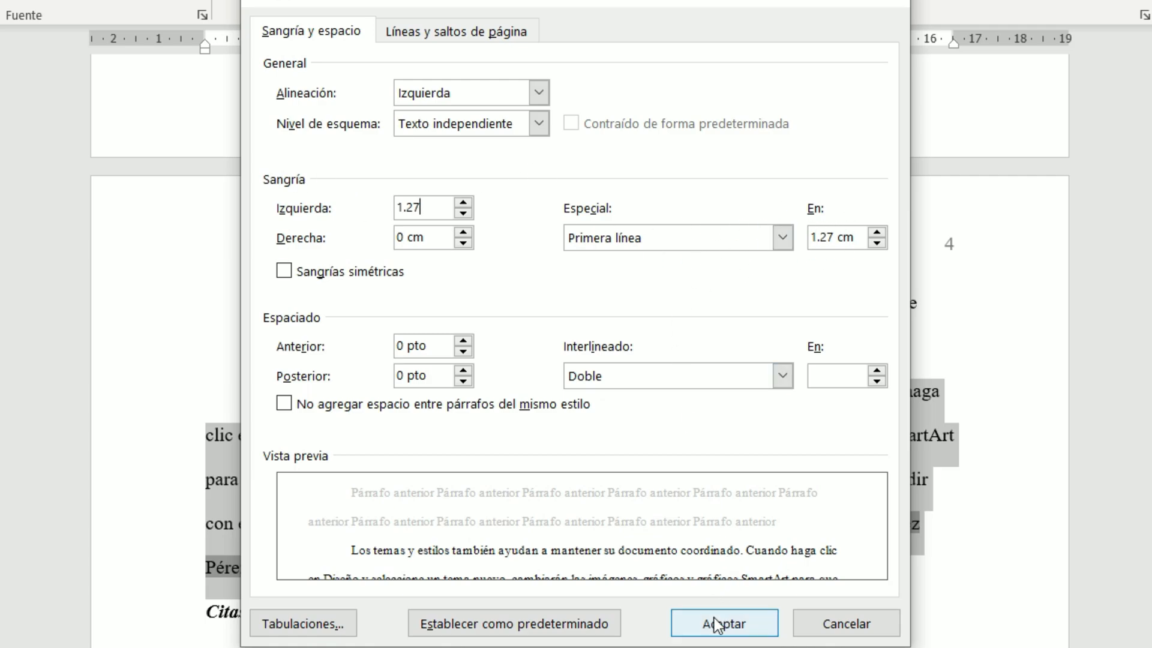
click(636, 239)
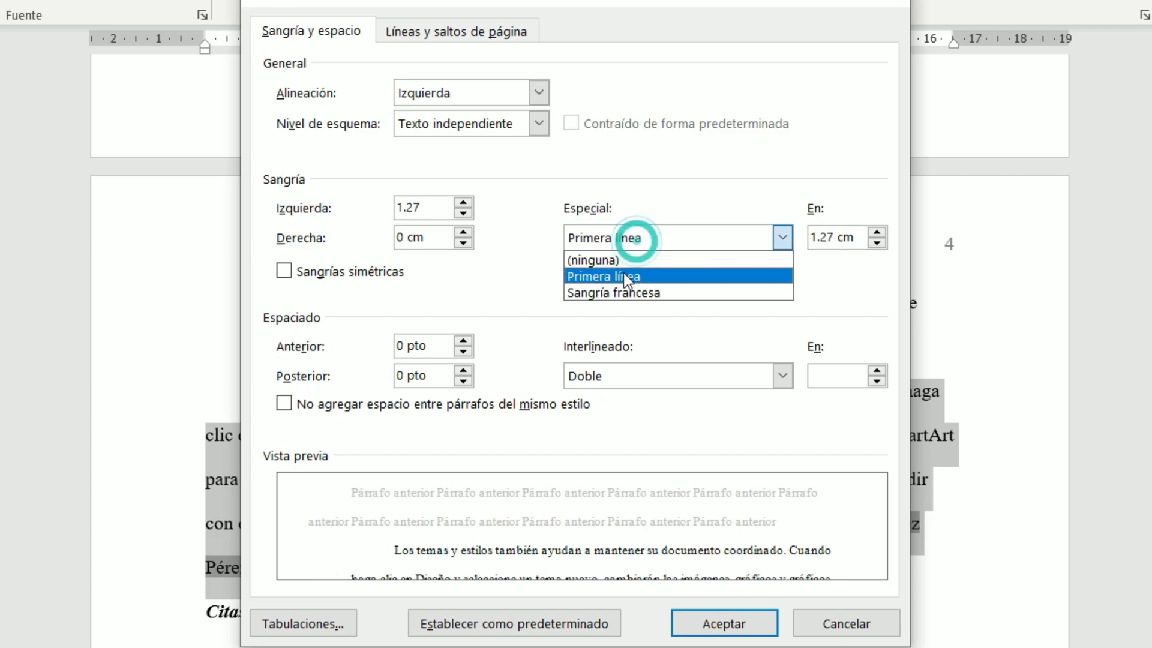
click(831, 285)
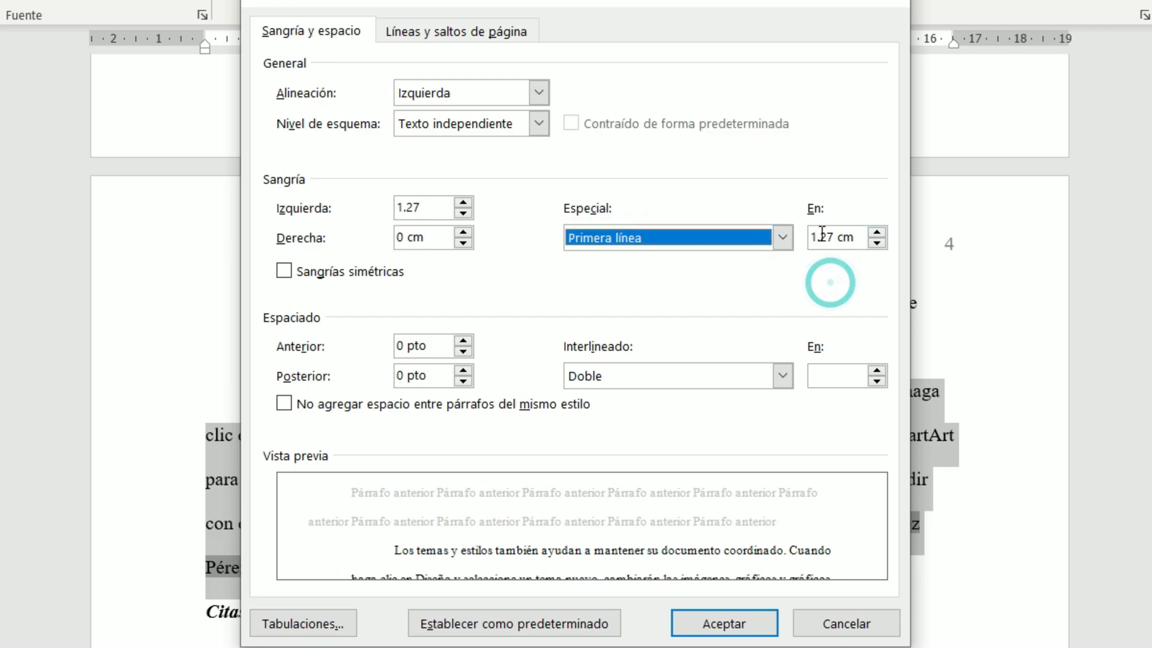
click(717, 623)
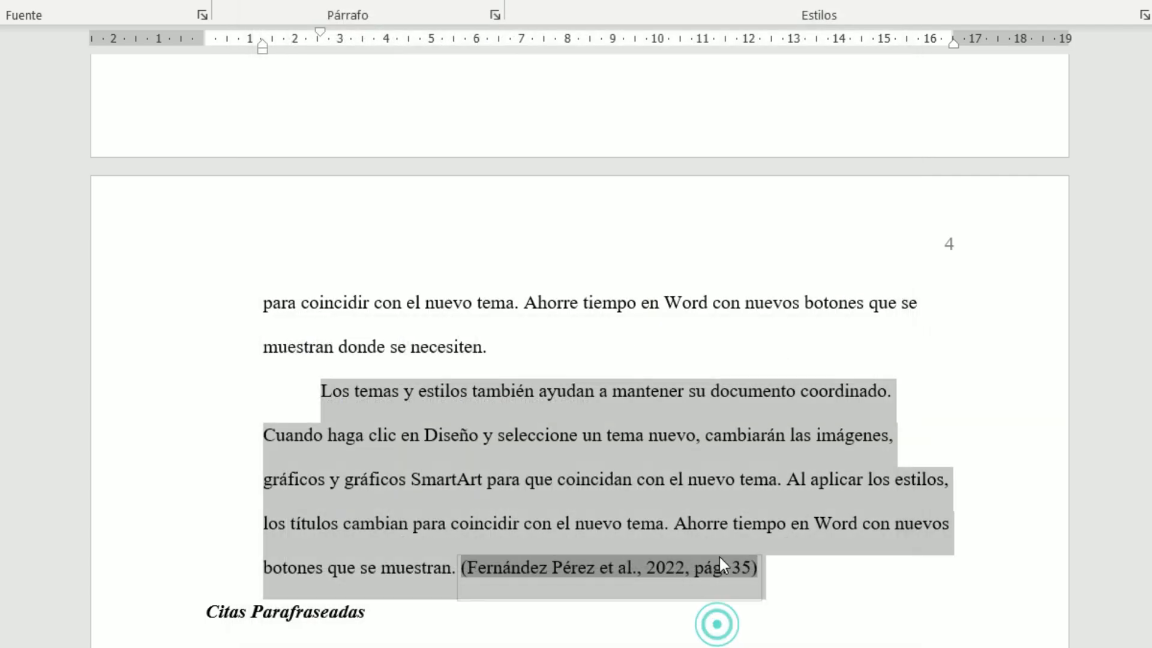
click(629, 427)
Review the indentation of the quotation's two paragraphs and the placement of the citation closing the second one
scroll(680, 430, up, 5)
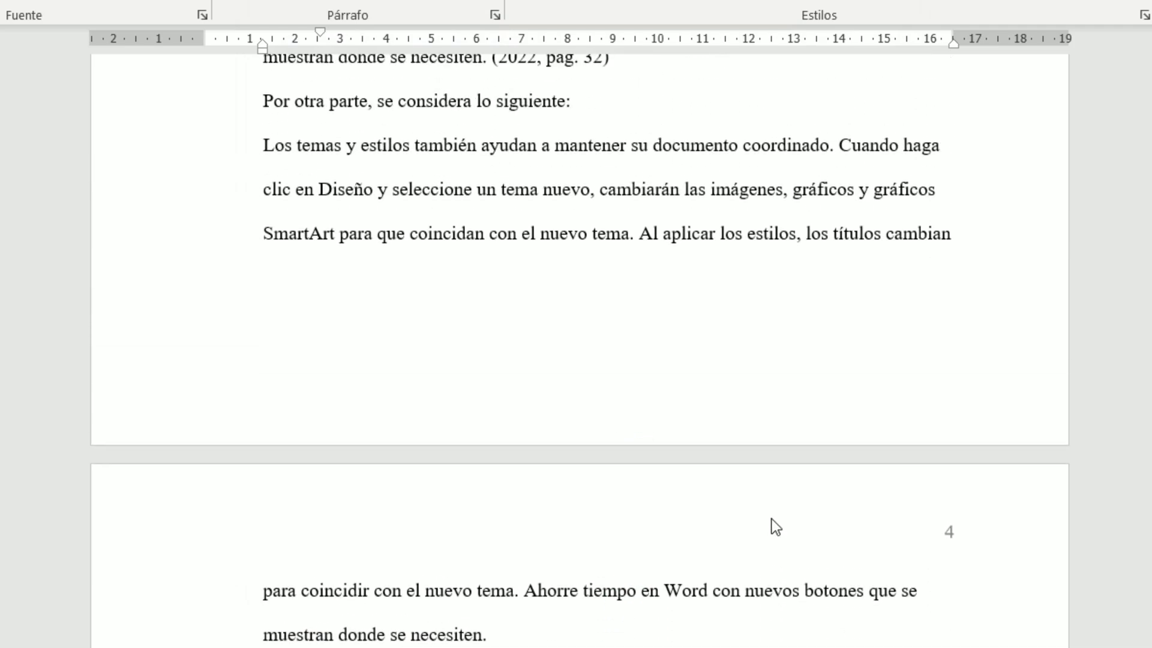
click(262, 150)
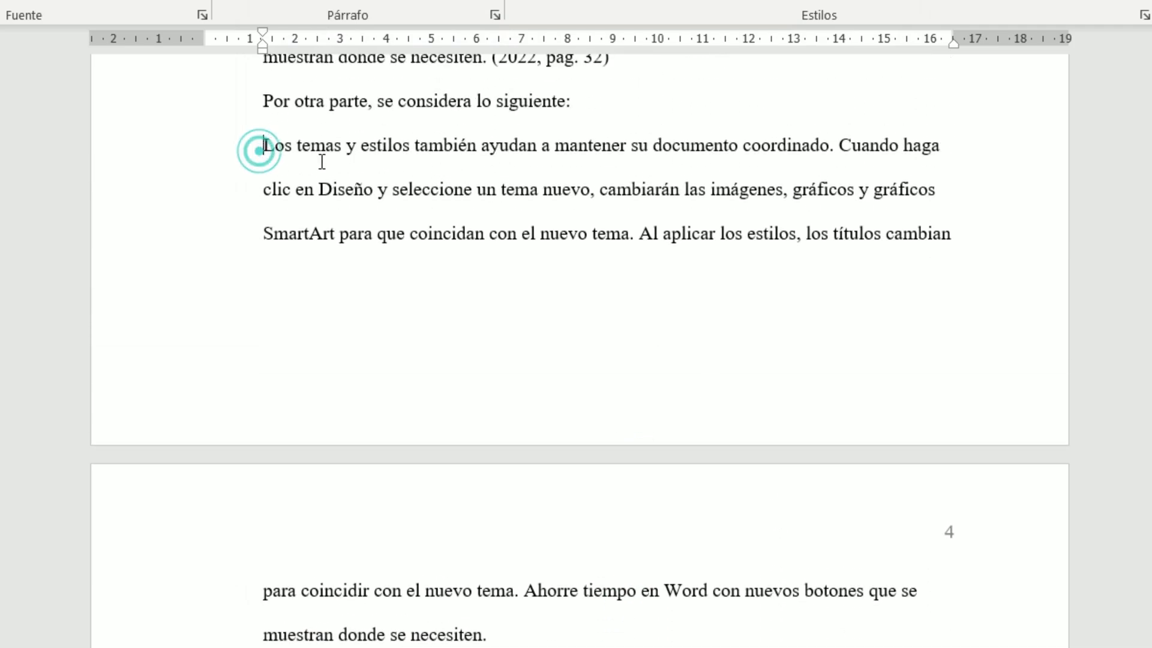
scroll(322, 161, down, 2)
drag(267, 86, 519, 570)
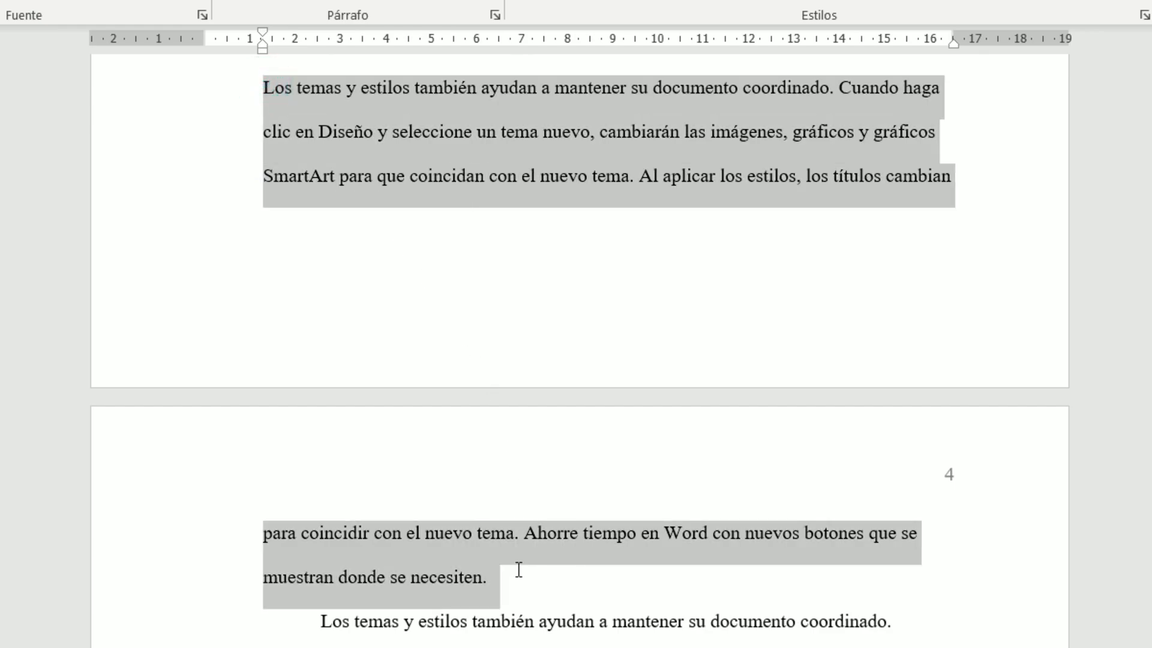
scroll(377, 438, down, 4)
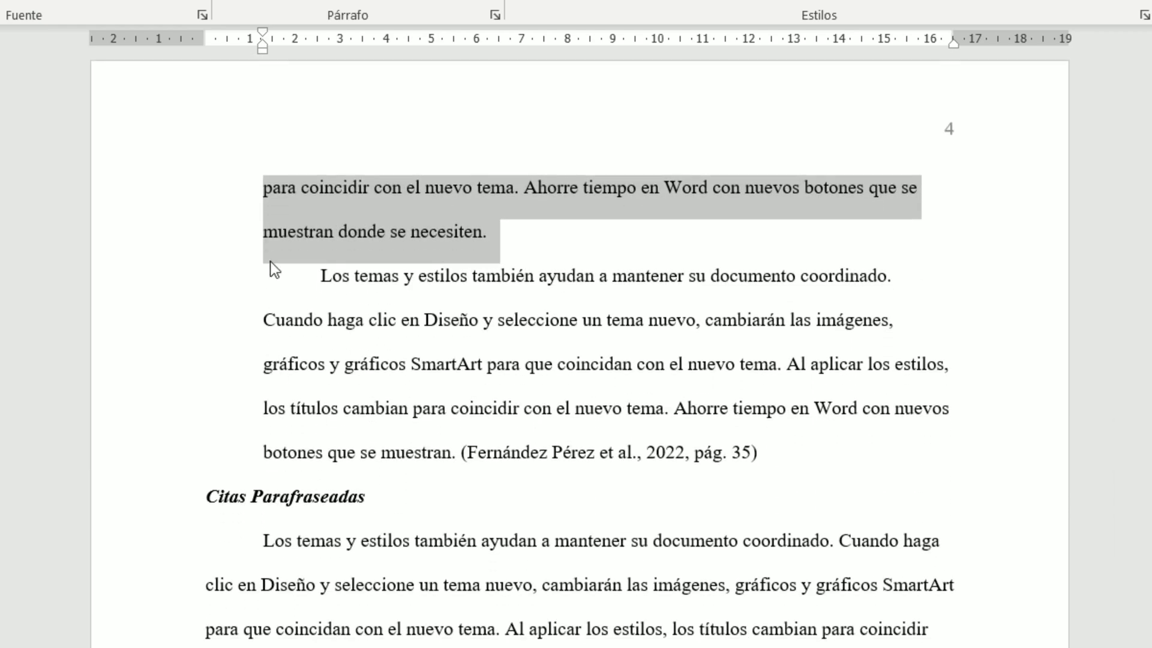
click(256, 544)
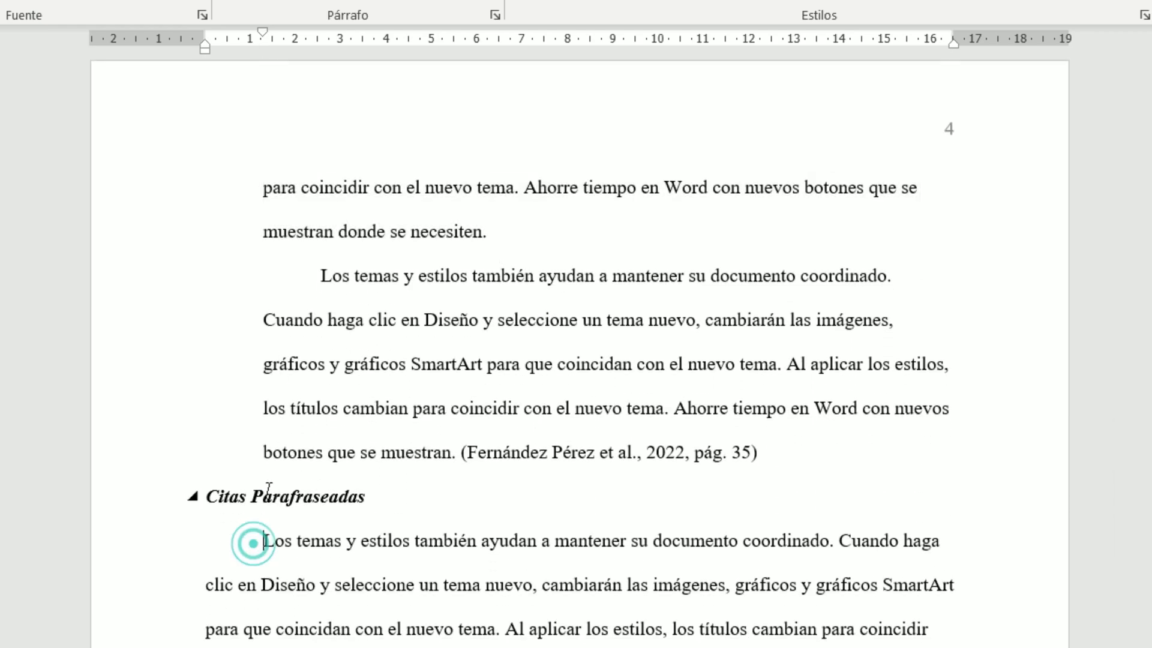
click(265, 319)
scroll(798, 630, up, 2)
scroll(560, 488, down, 2)
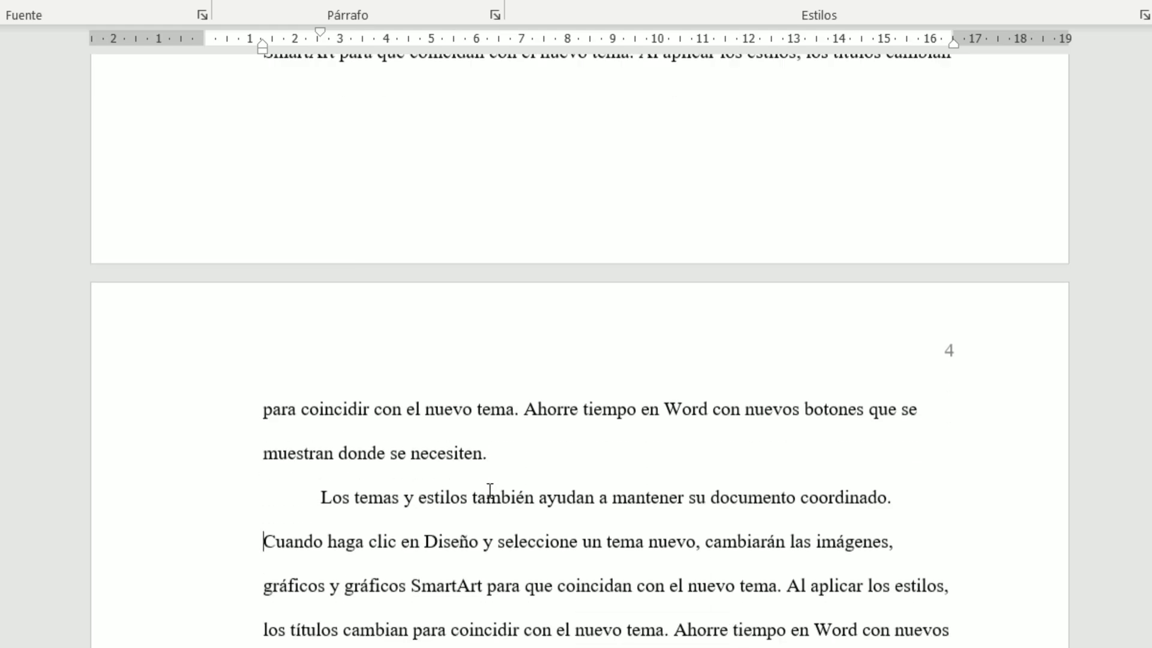
drag(318, 447, 421, 489)
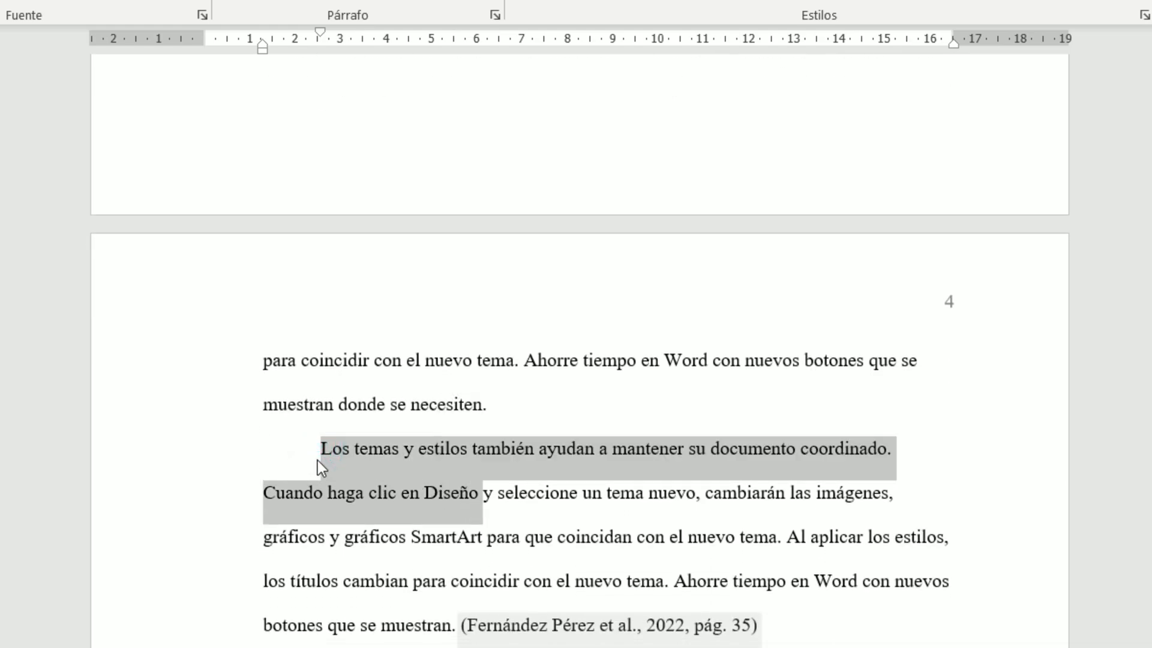
drag(318, 448, 801, 618)
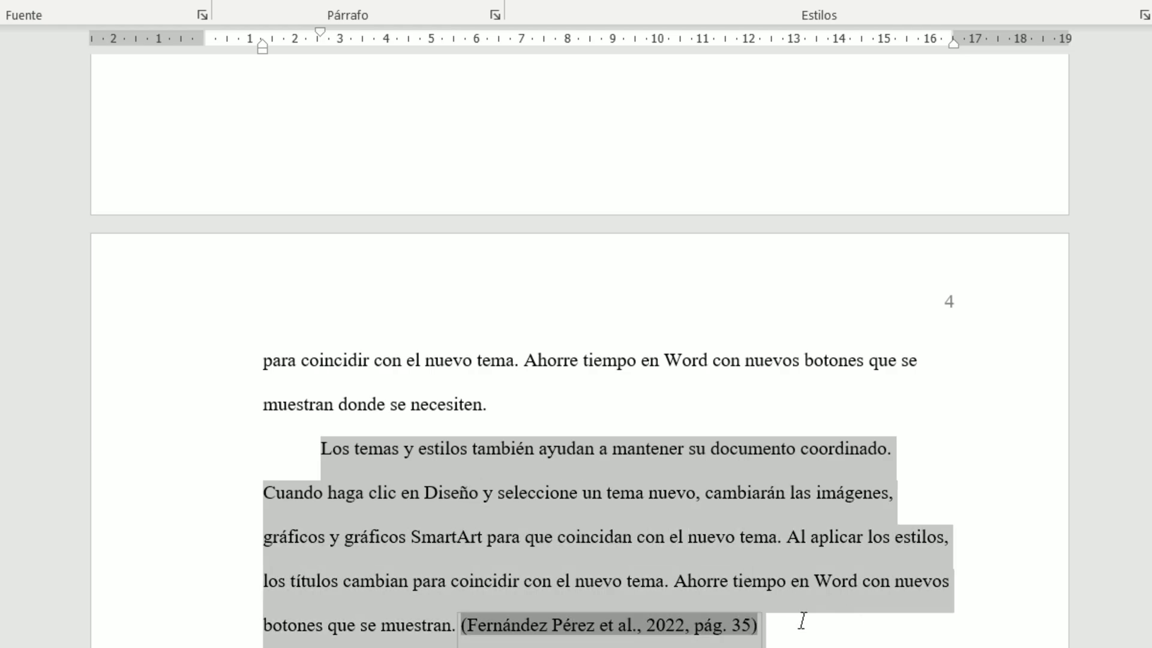
click(787, 635)
click(774, 624)
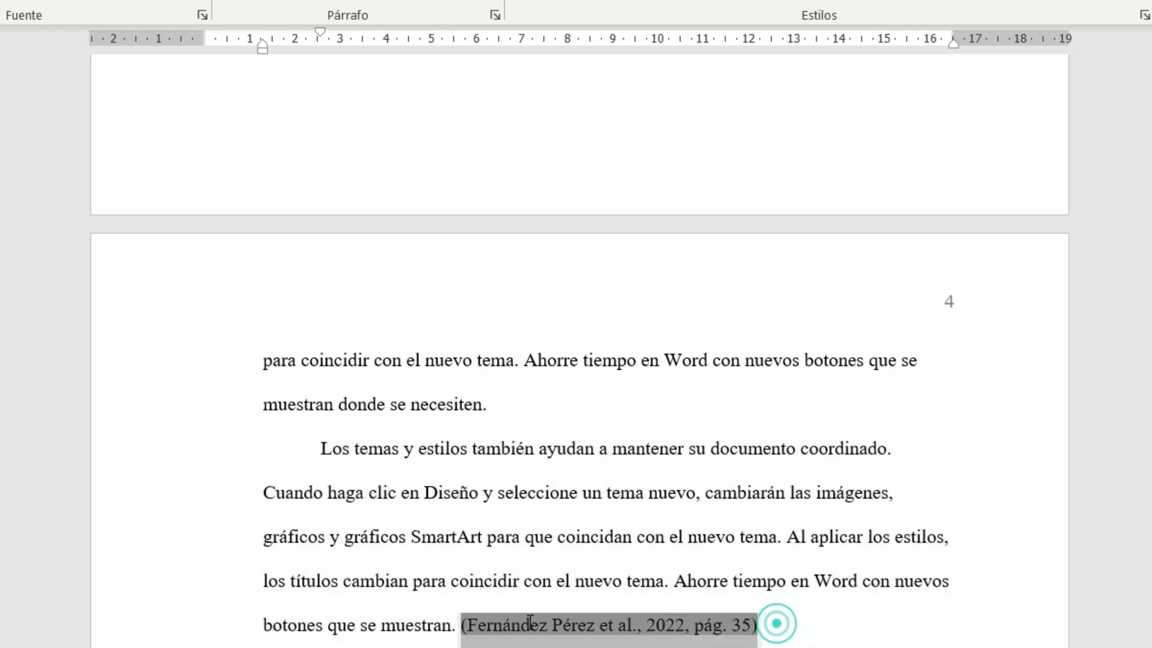
click(492, 497)
scroll(529, 487, up, 3)
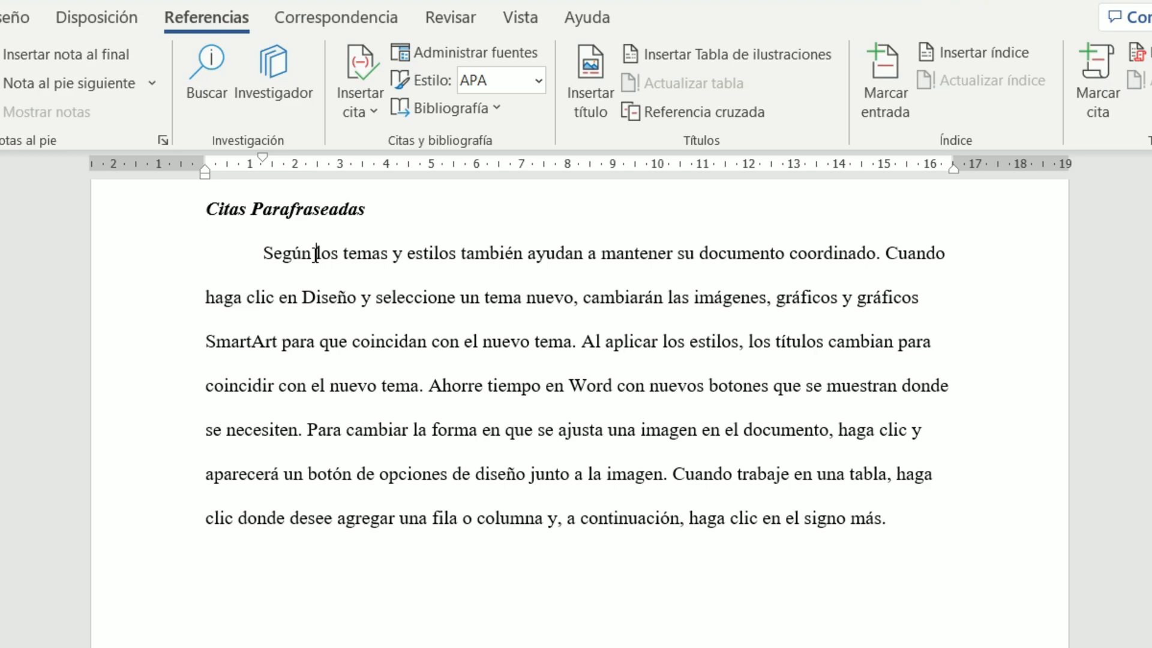
Insert two consecutive citations of the 2020 source "Sales Prospecting Framework" after "Según" in the Citas Parafraseadas paragraph
click(379, 102)
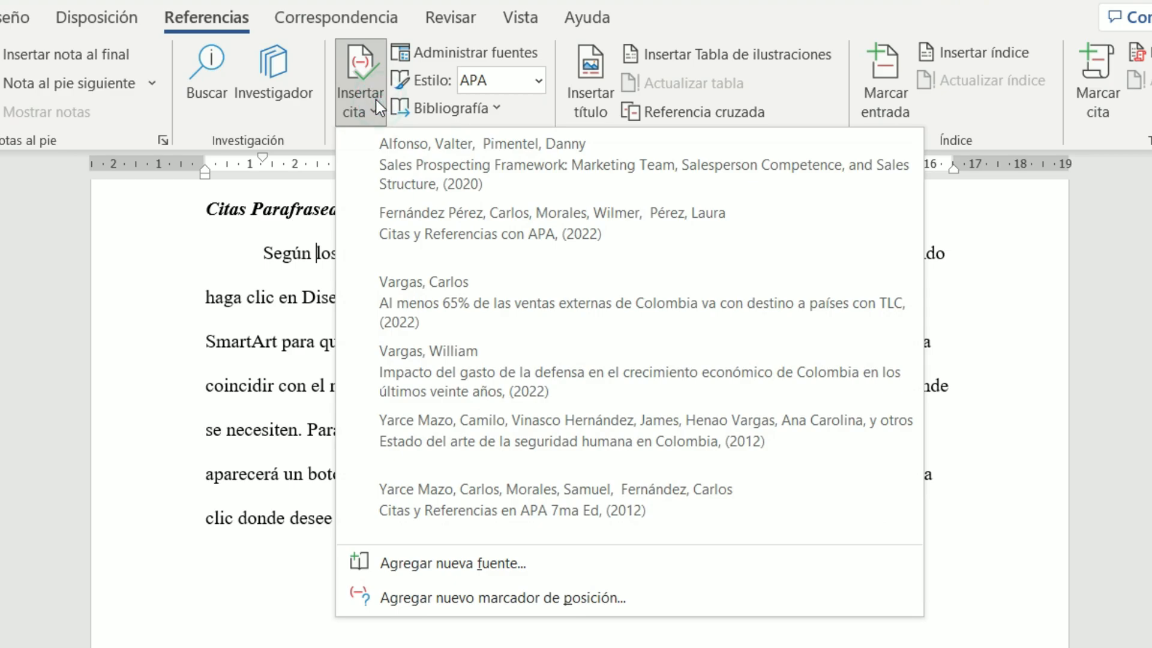
click(495, 161)
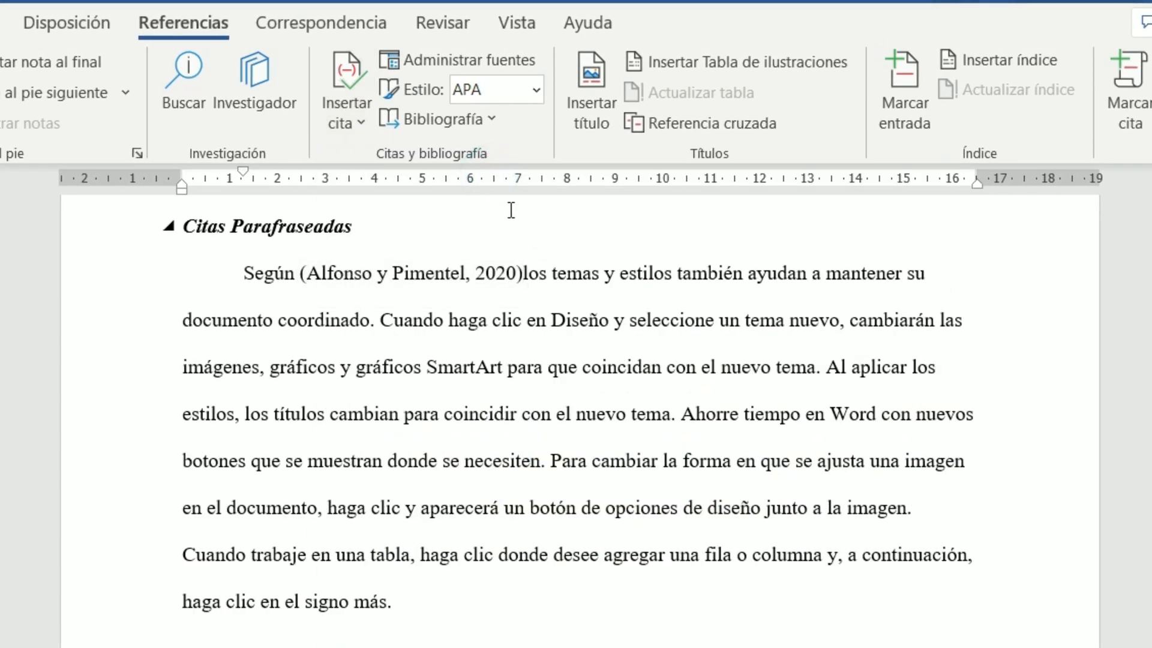
click(347, 117)
click(392, 167)
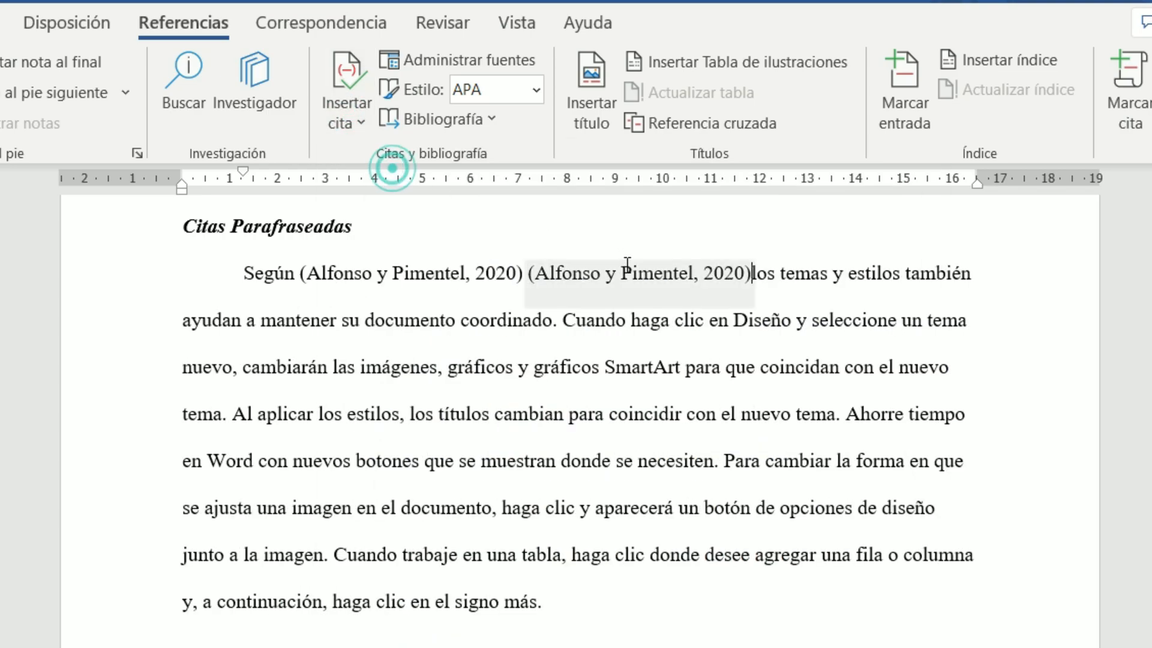
Convert the first of the two 2020 citations after "Según" to static text
click(471, 278)
click(535, 283)
click(397, 396)
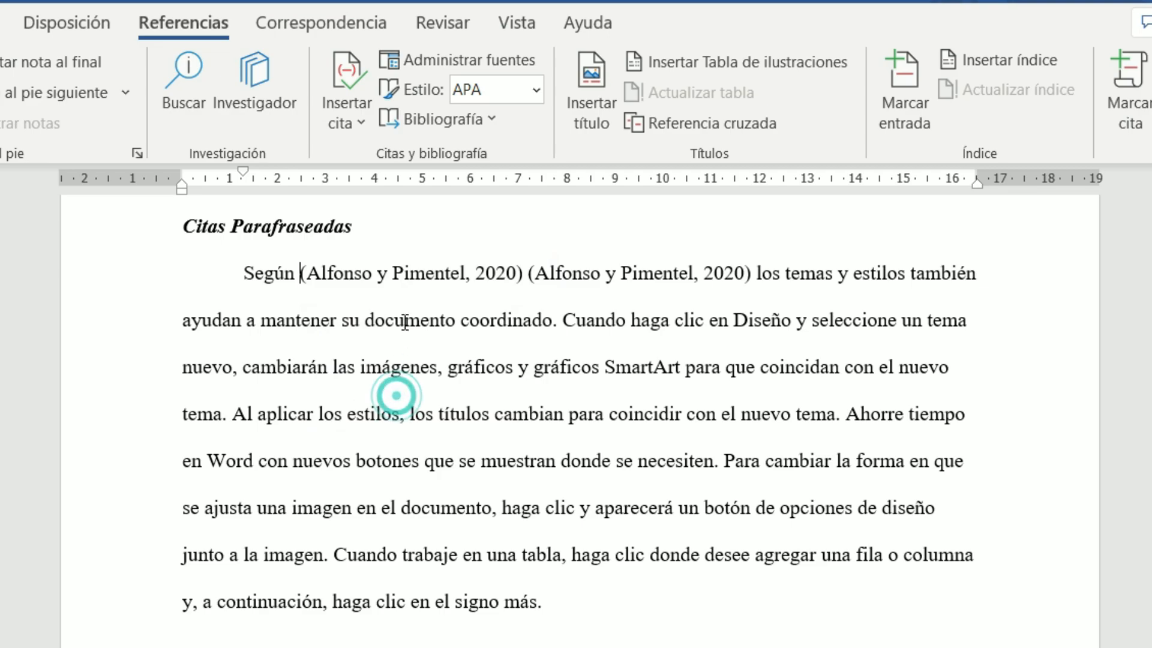
Remove the parentheses, comma and year from the static citation after "Según", leaving only the authors' surnames
key(Delete)
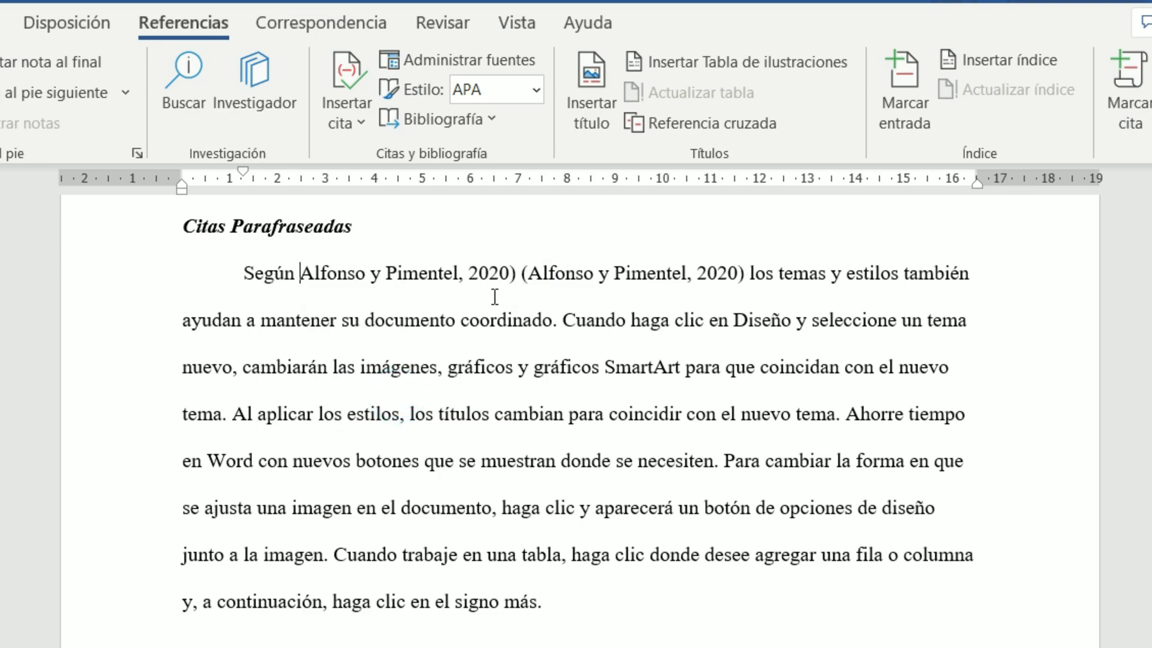
click(517, 274)
key(BackSpace)
click(514, 273)
key(BackSpace)
key(BackSpace)
key(BackSpace)
key(BackSpace)
key(BackSpace)
key(BackSpace)
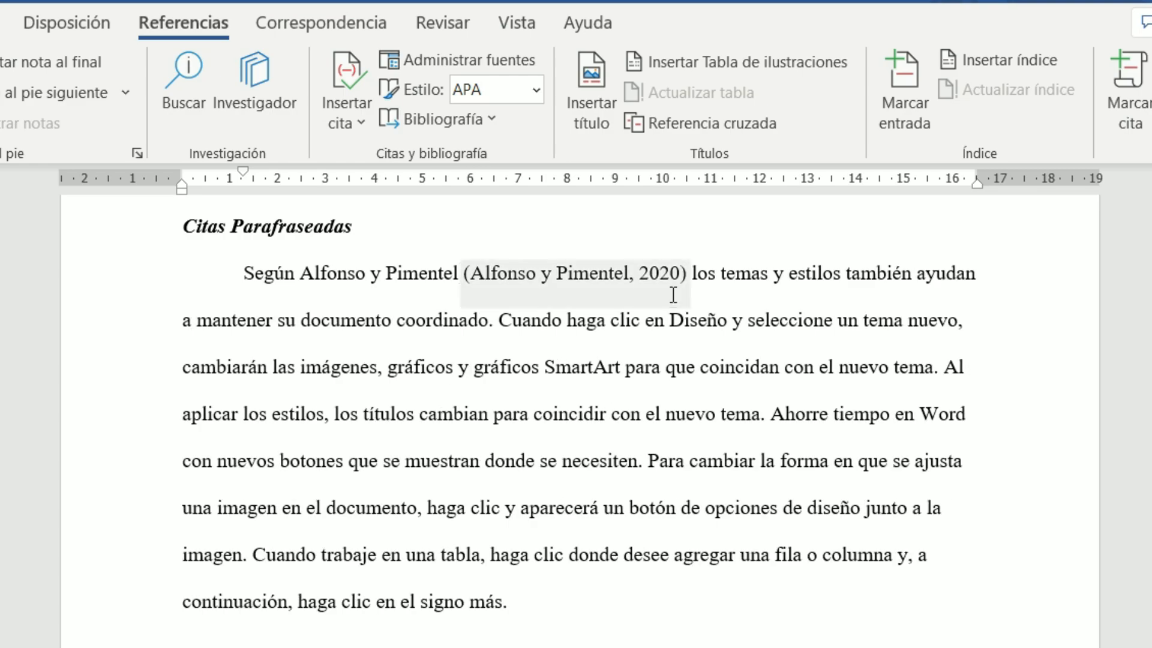
Suppress the author and title in the remaining 2020 citation after the authors' surnames, leaving only the year in parentheses
click(645, 284)
click(334, 283)
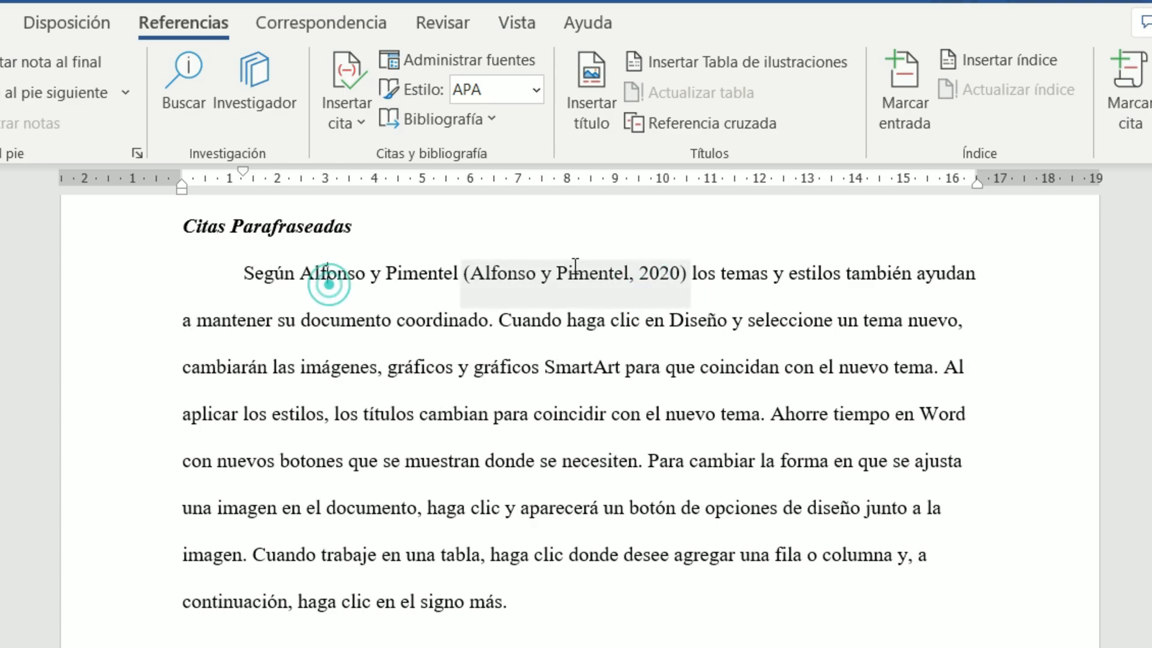
click(590, 277)
click(699, 298)
click(597, 327)
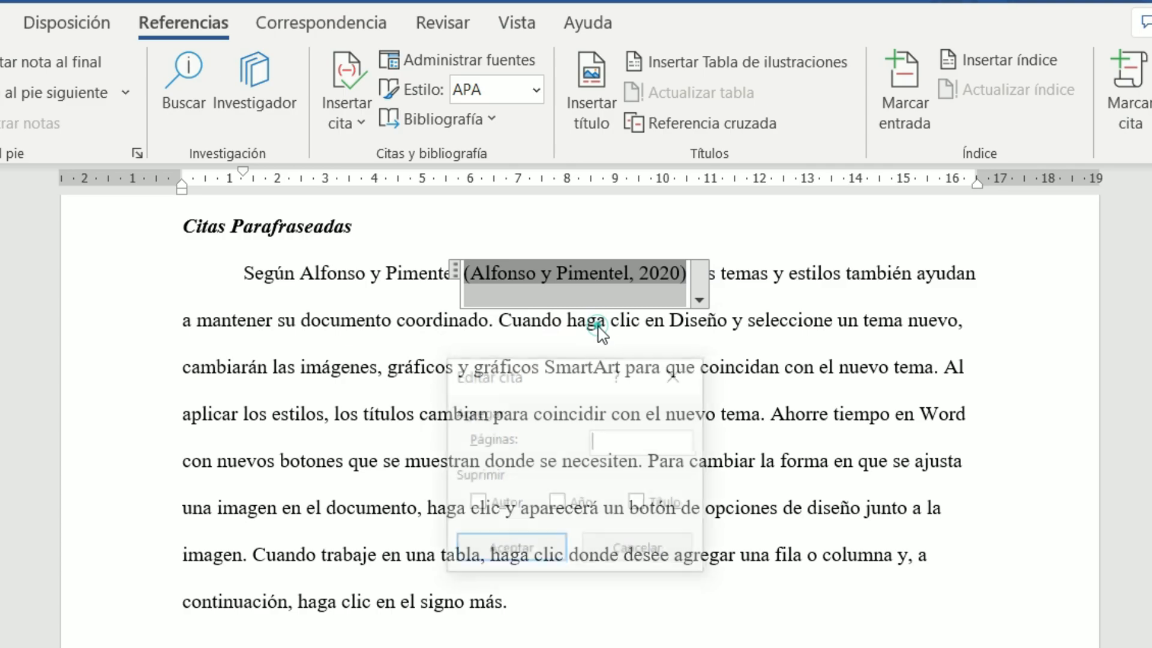
click(641, 502)
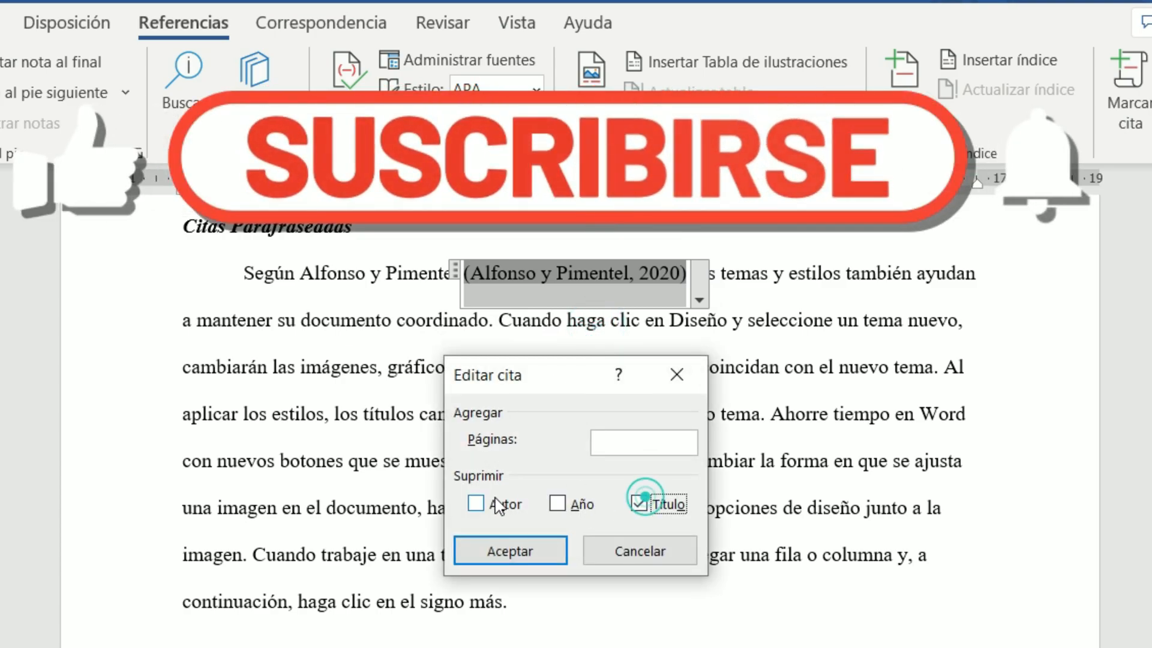
click(491, 502)
click(507, 561)
click(659, 277)
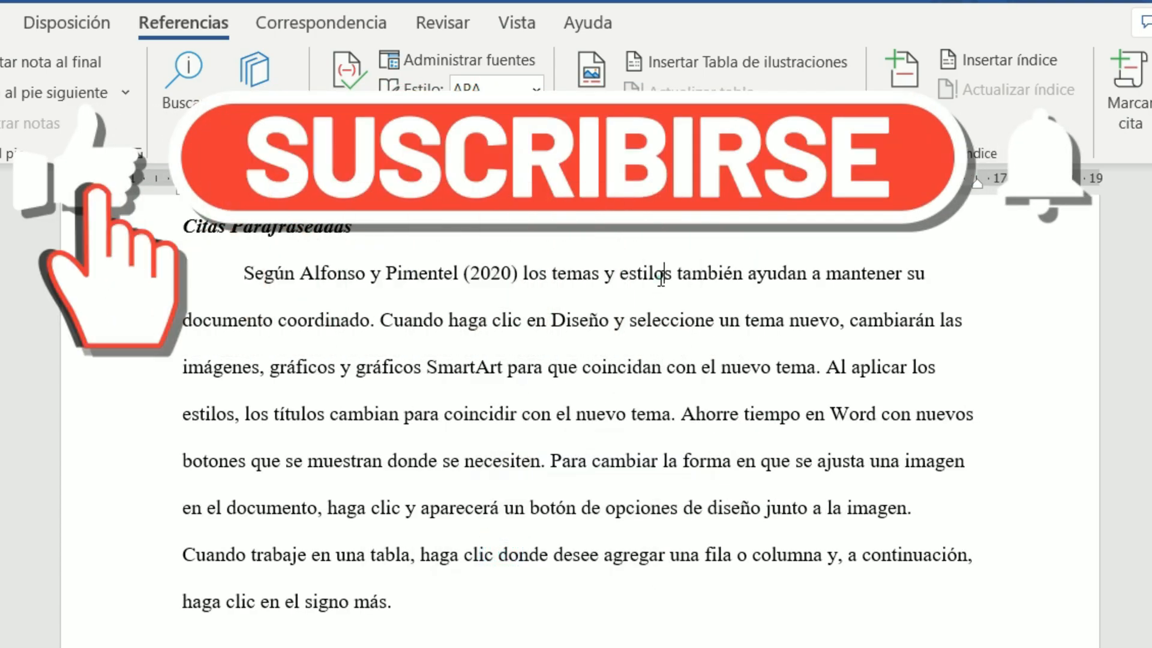
Add a comma right after the "(2020)" citation in the Citas Parafraseadas paragraph
click(527, 274)
key(Left)
text(,)
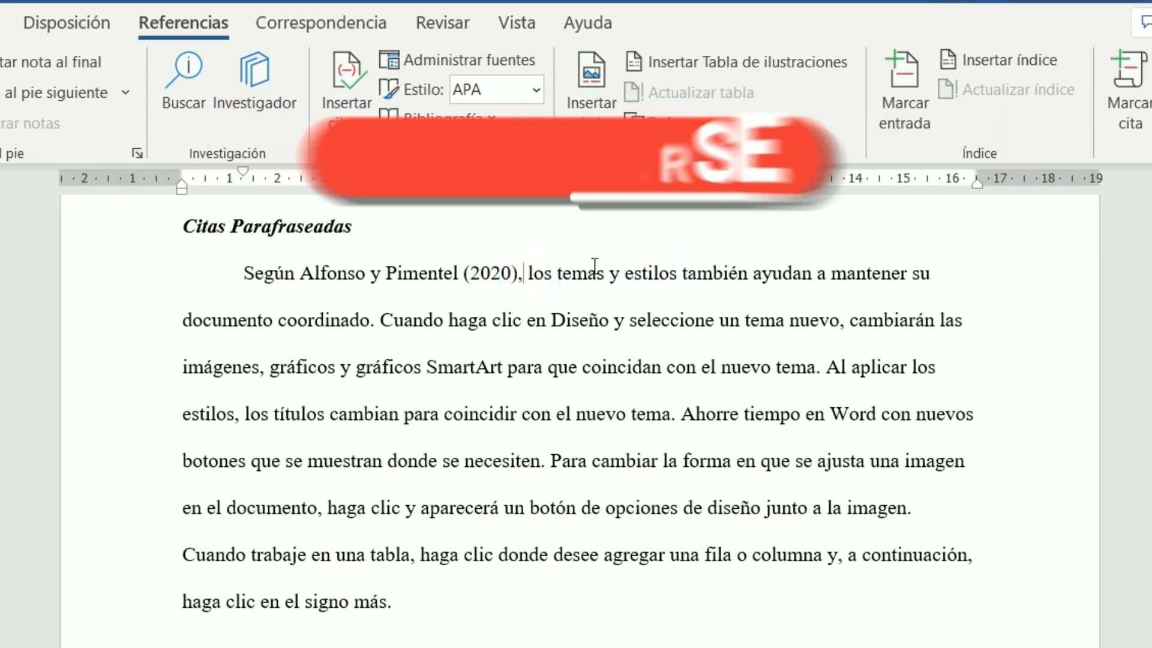
Replace the opening of the Citas Parafraseadas paragraph, from "Según" through the 2020 citation and "los", with "Los"
drag(528, 273, 714, 596)
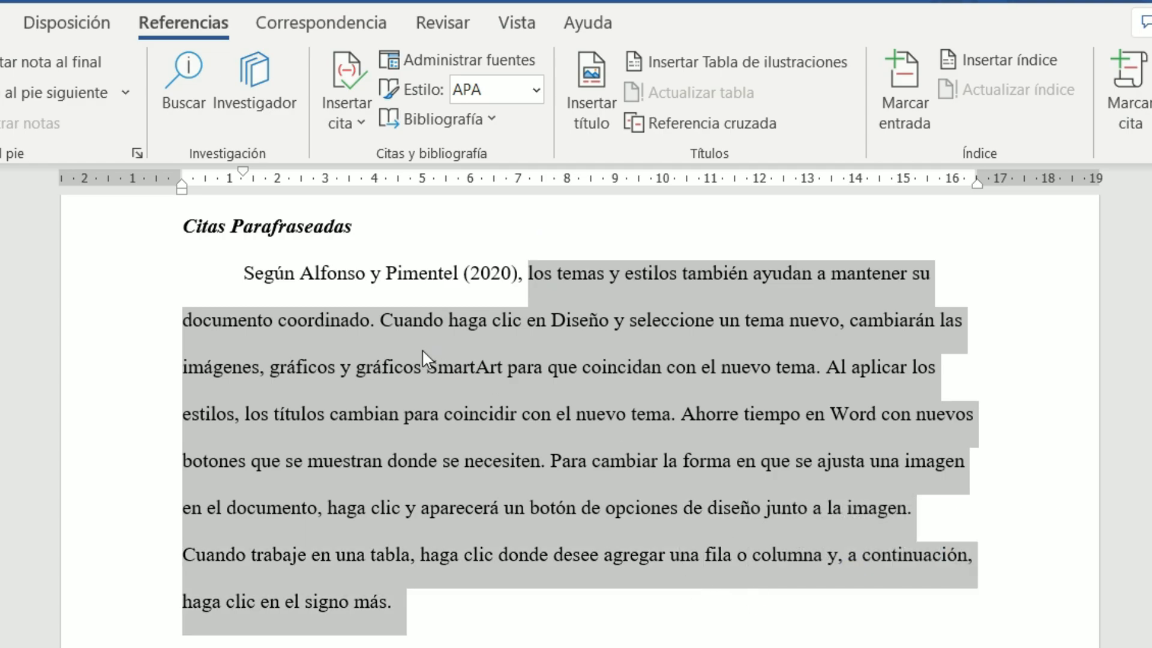
drag(301, 273, 462, 274)
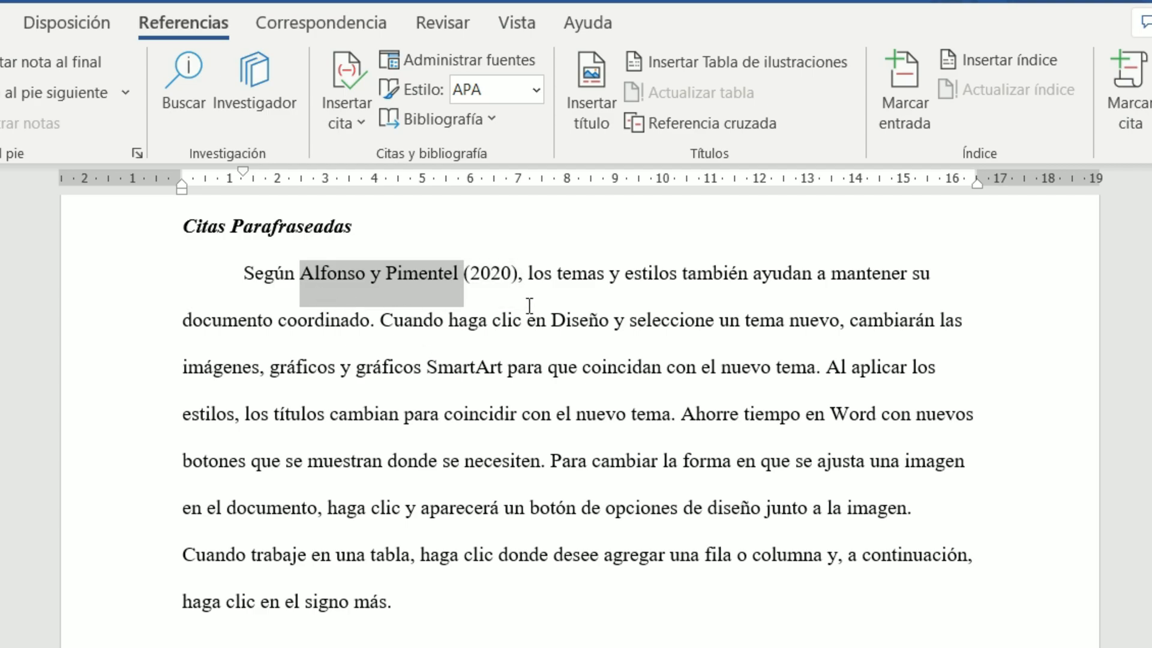
drag(533, 279, 275, 288)
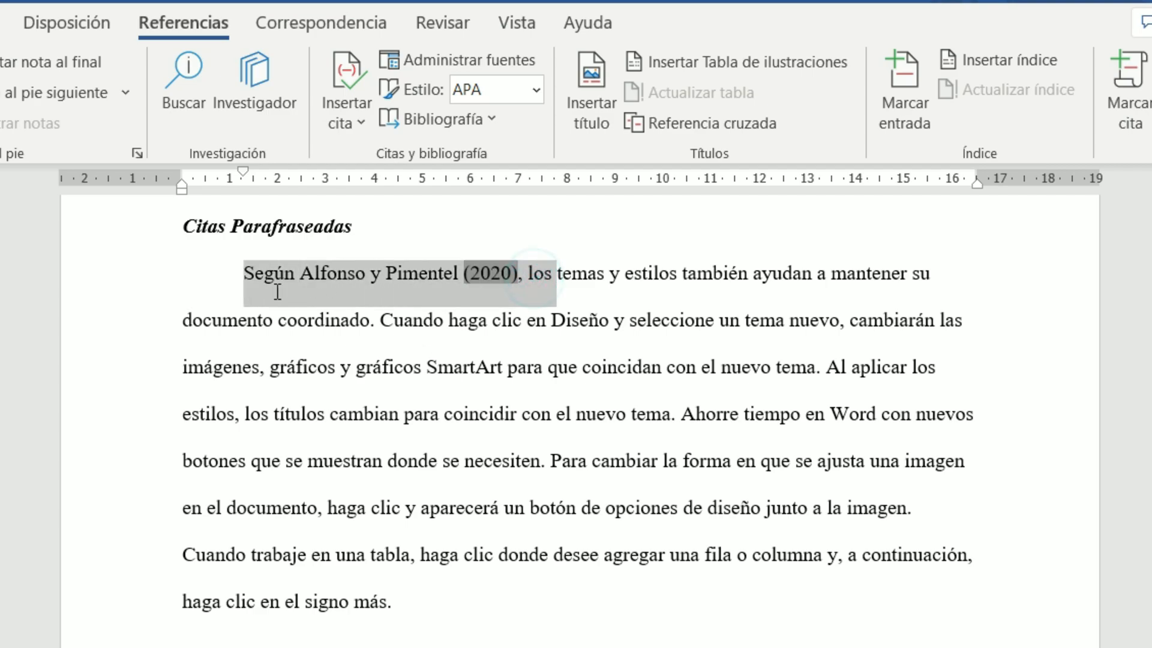
text(Los)
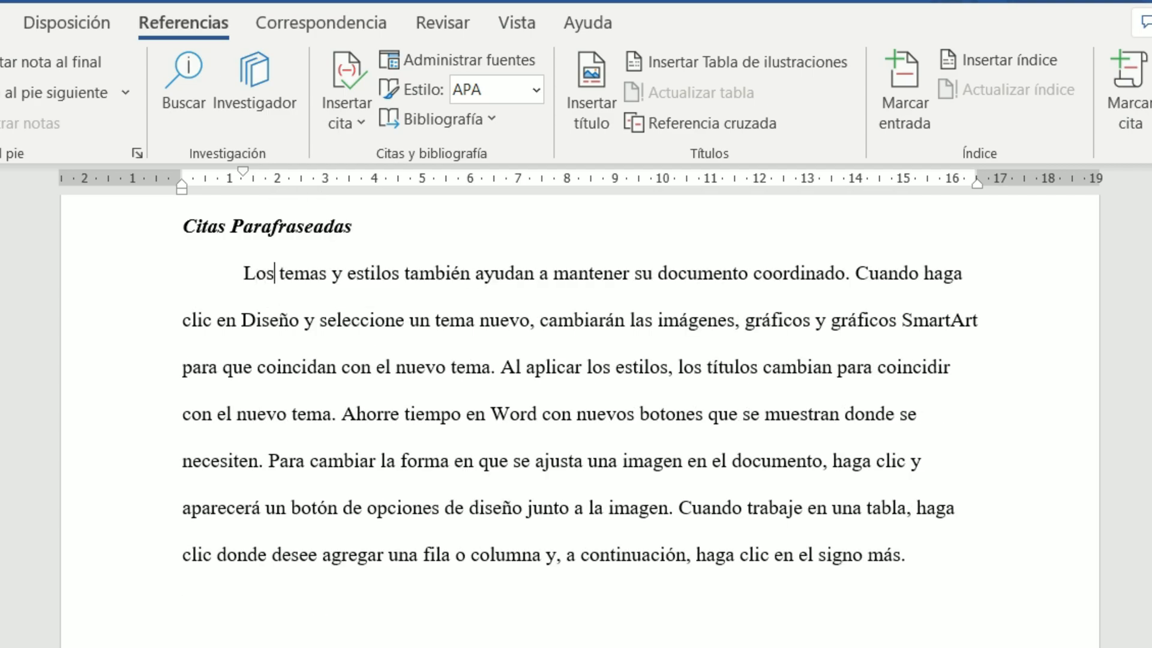
Insert a citation of the 2022 source "Citas y Referencias con APA" before the final period of the Citas Parafraseadas paragraph
click(903, 556)
click(359, 123)
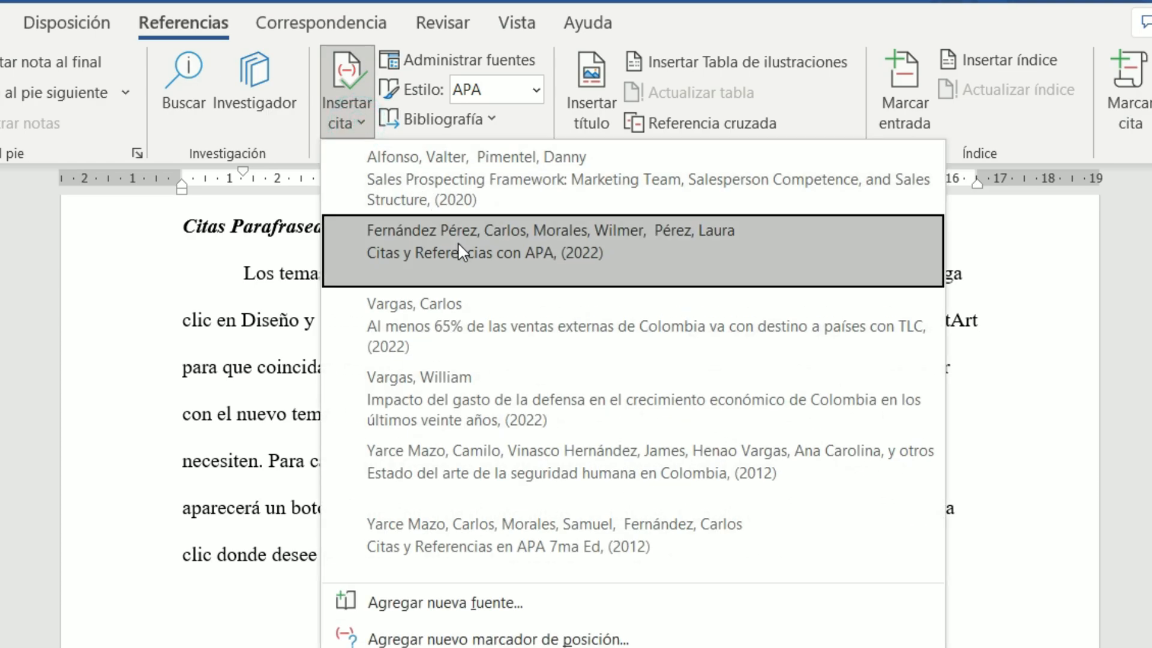
click(458, 242)
text(., 2022).)
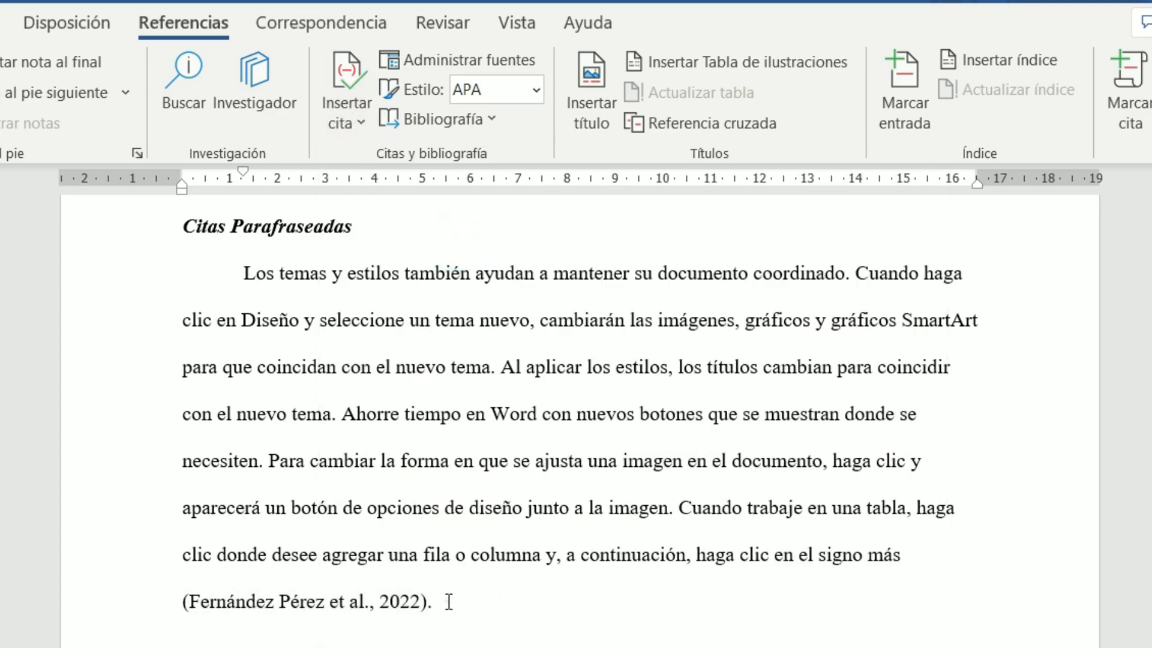
drag(448, 602, 252, 298)
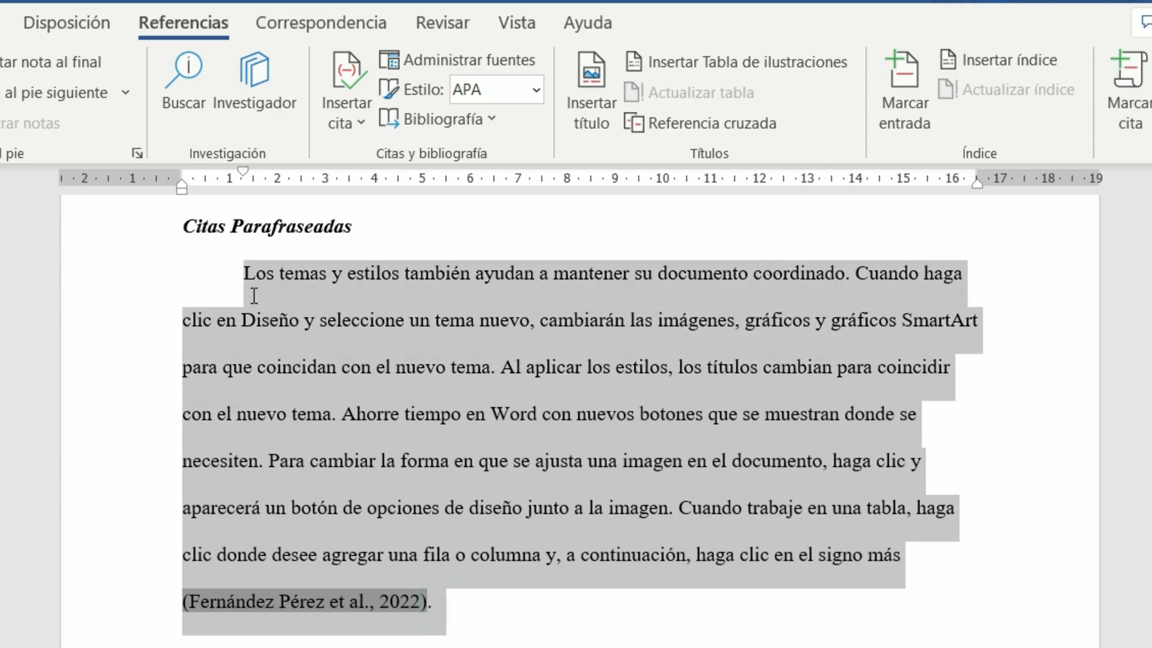
click(427, 412)
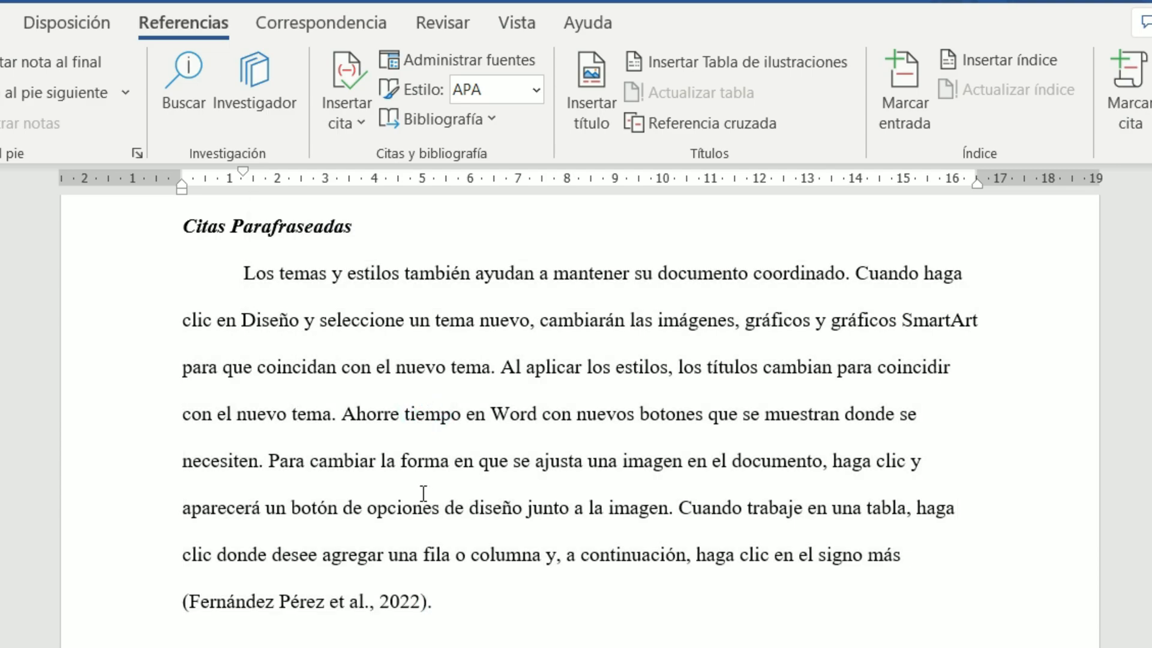
Add pages 12-16 to the 2022 citation that closes the Citas Parafraseadas paragraph
click(376, 603)
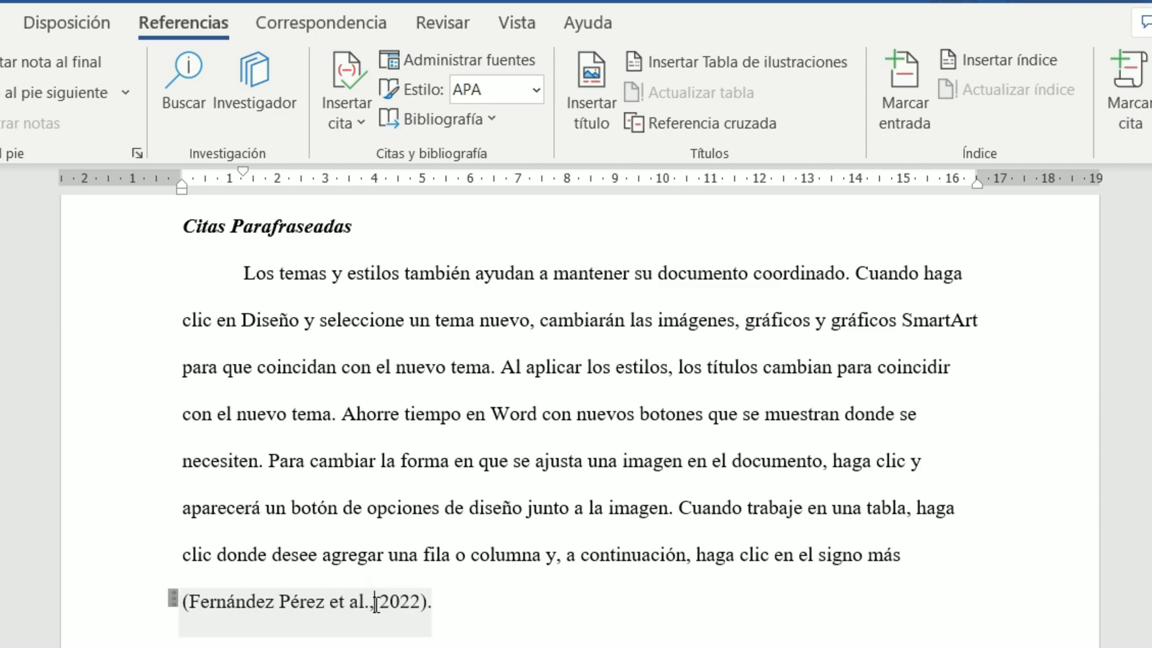
click(440, 627)
click(302, 643)
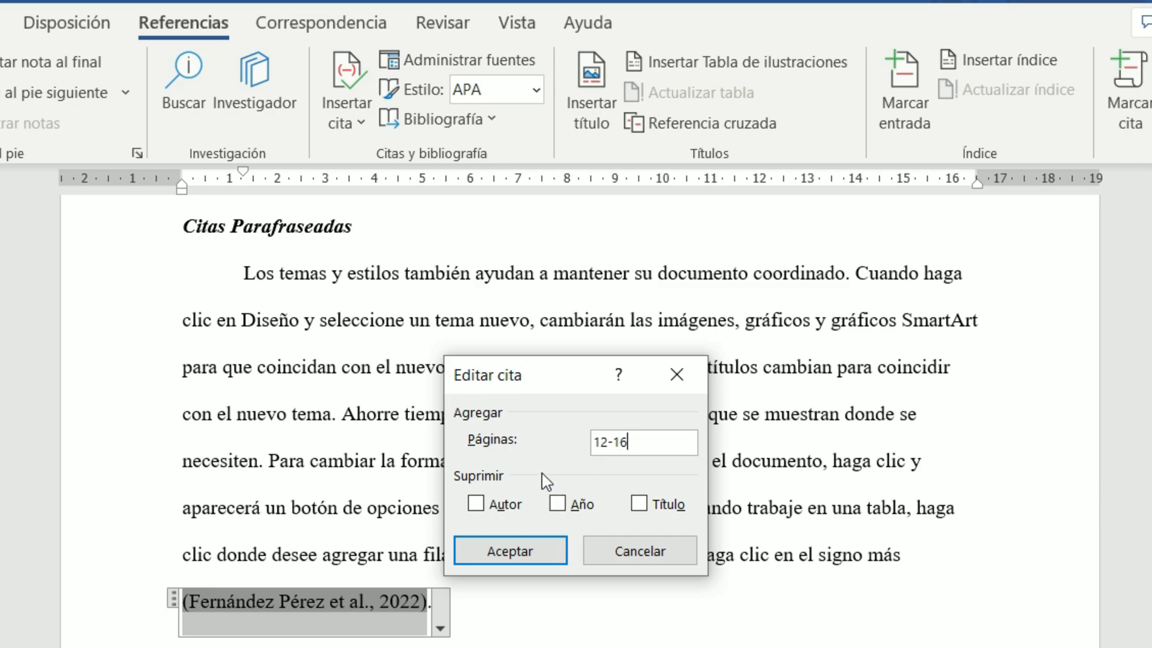
click(547, 555)
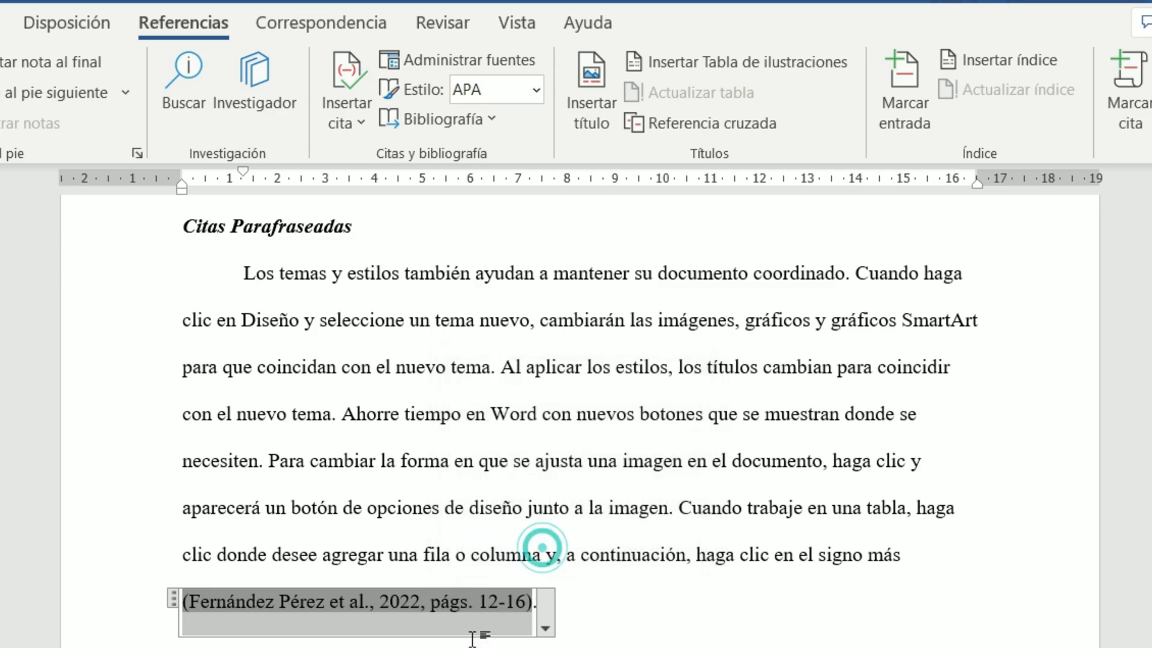
click(576, 628)
key(BackSpace)
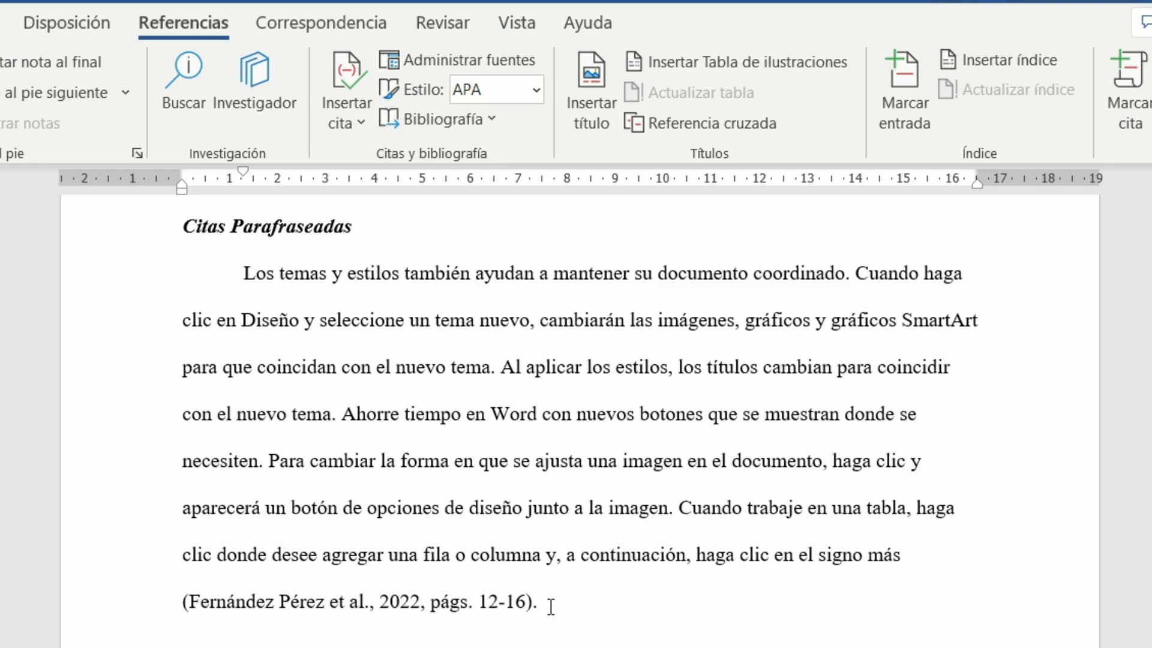
drag(593, 607, 243, 273)
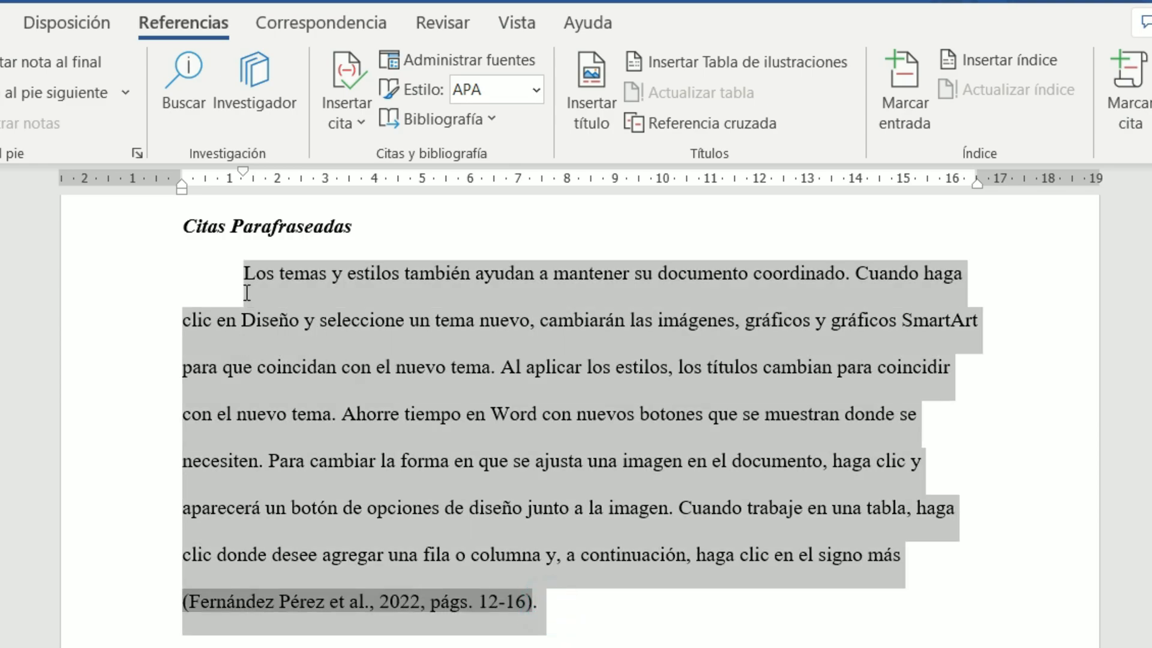
click(399, 431)
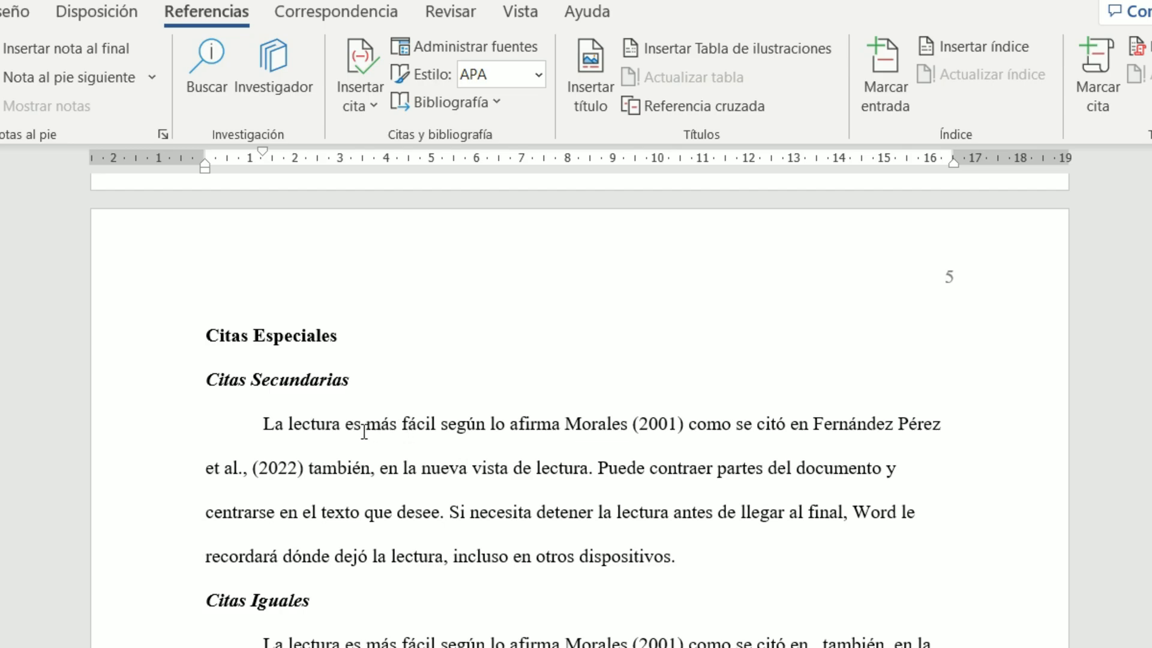
Examine how the Citas Secundarias paragraph names the original author and year and the source in which they are cited
triple_click(210, 382)
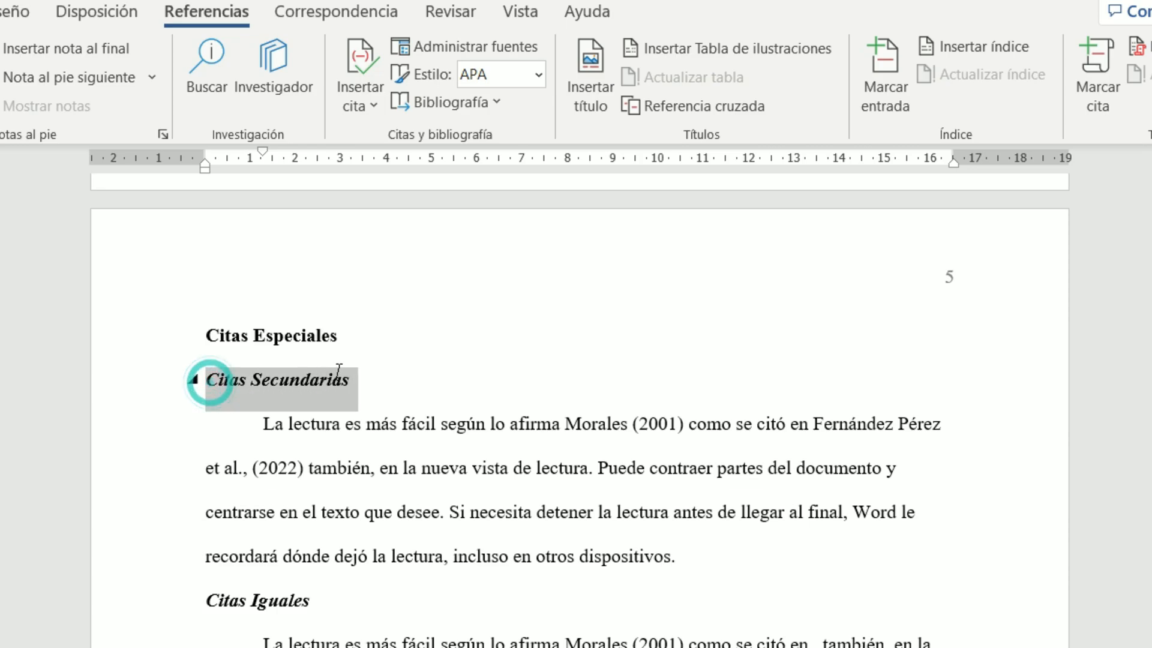
click(264, 424)
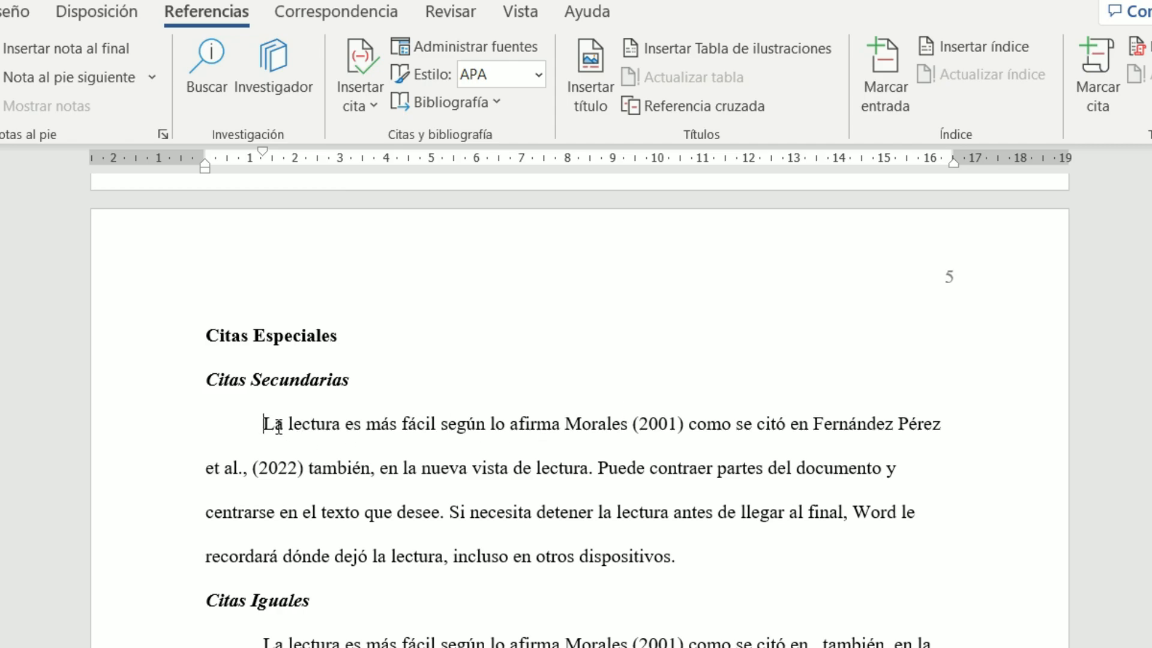
drag(567, 423, 688, 434)
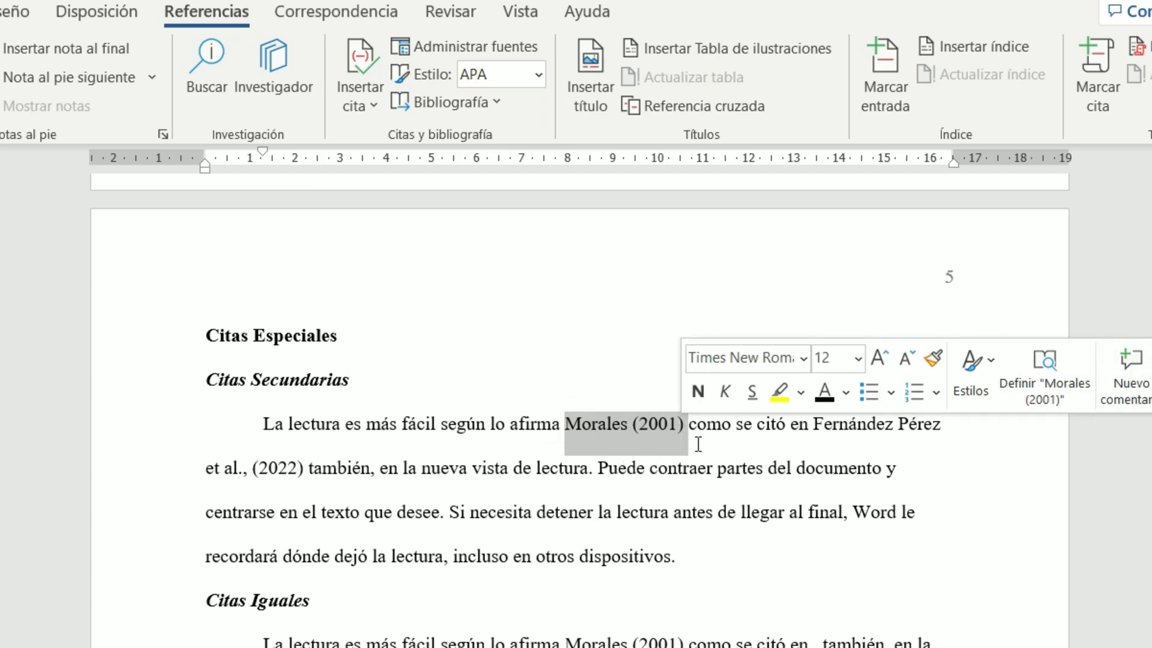
click(696, 429)
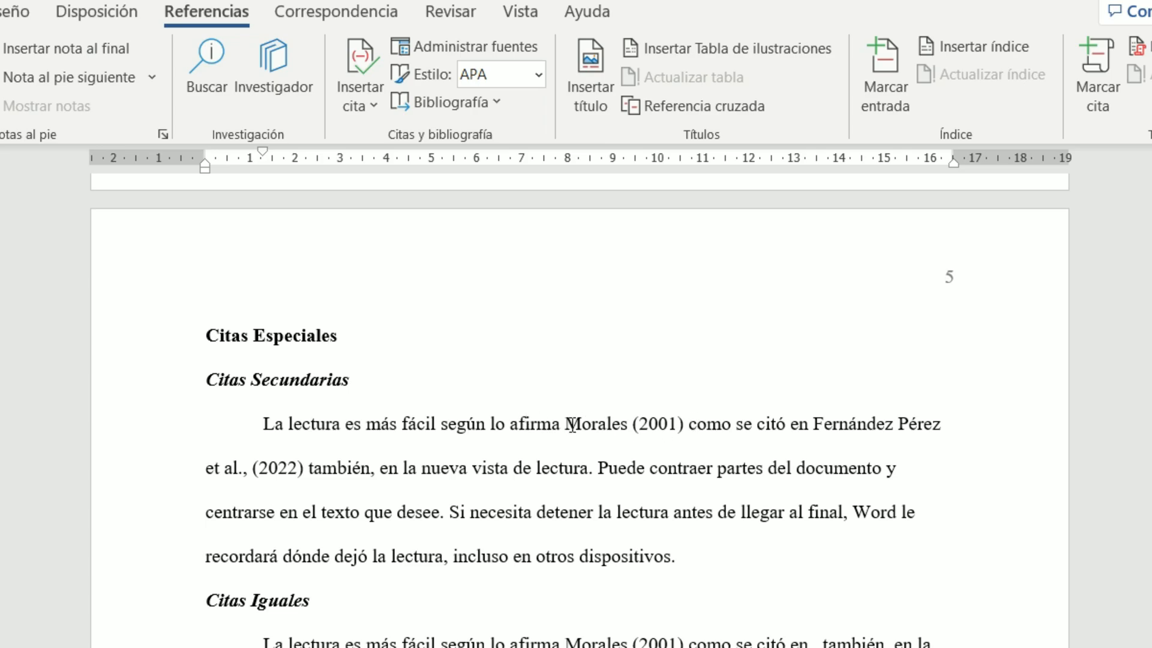
drag(573, 426, 688, 429)
click(715, 432)
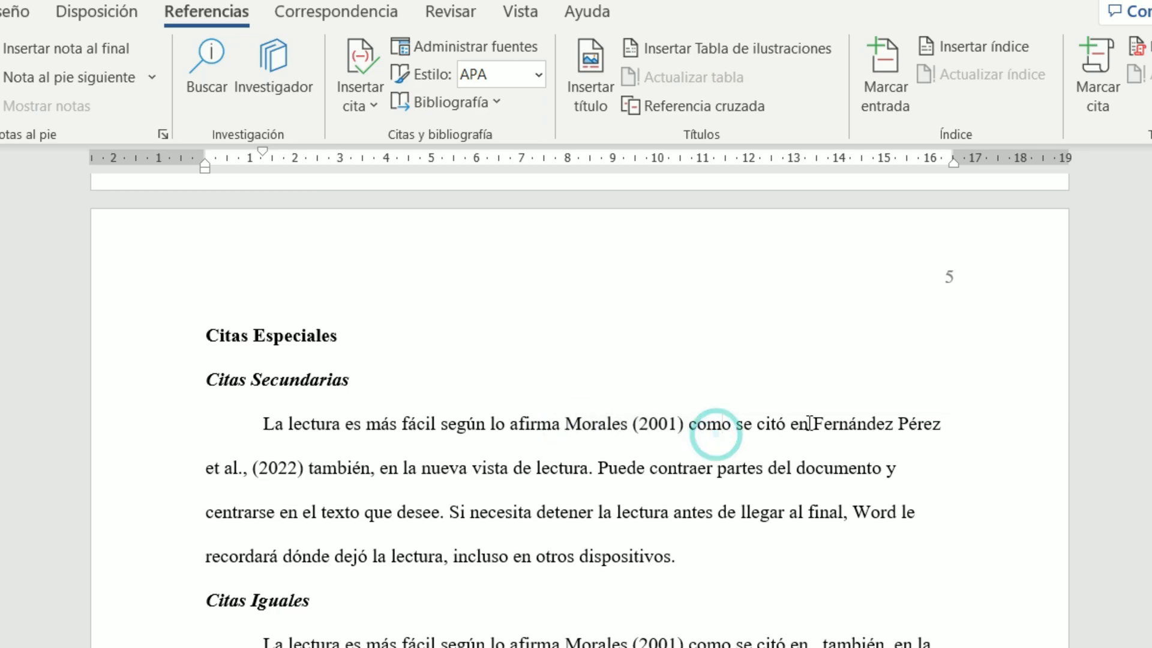
drag(811, 425, 304, 479)
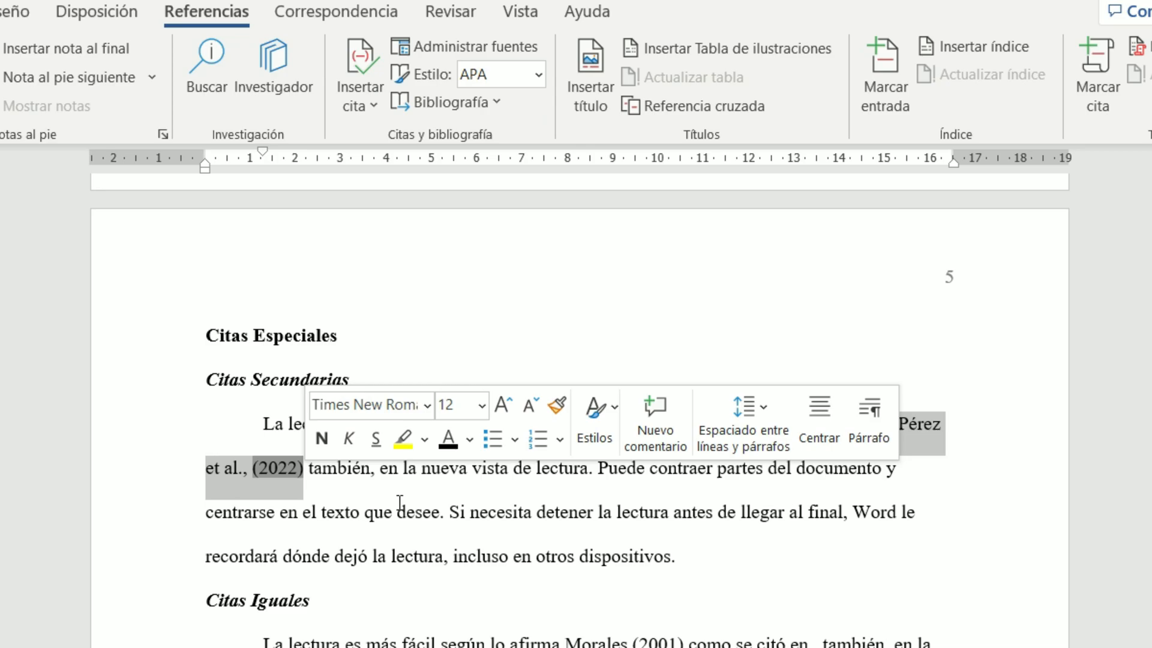
click(506, 512)
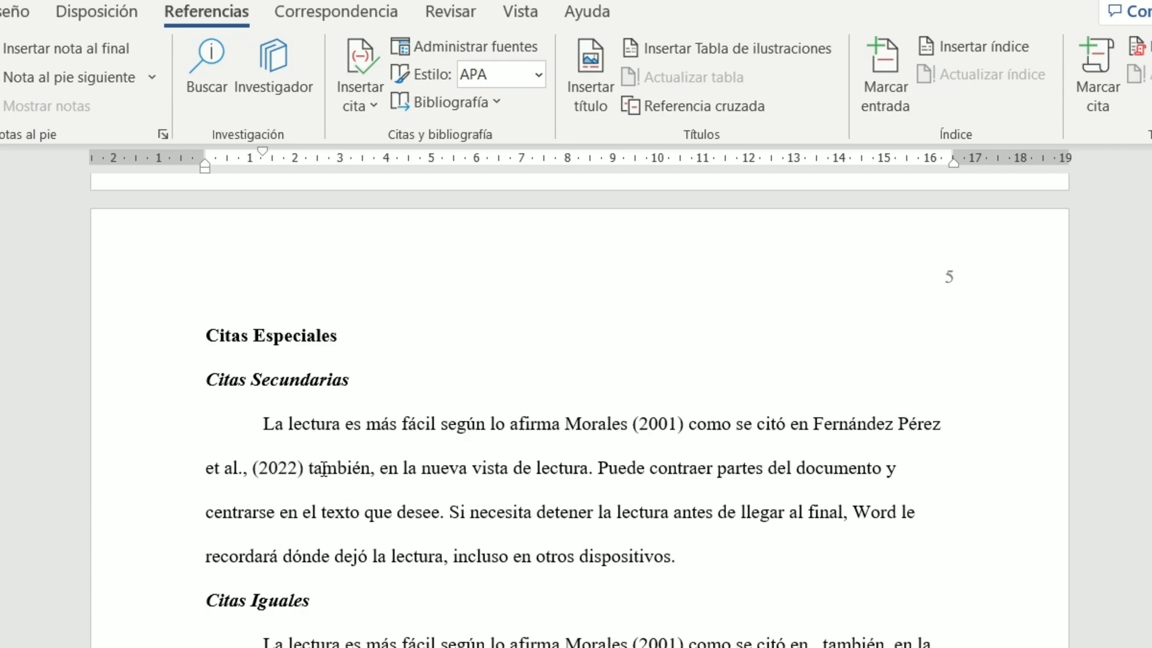
Enclose the Citas Secundarias text from "también, en la nueva vista" through "que desee" in quotation marks
drag(309, 469, 521, 479)
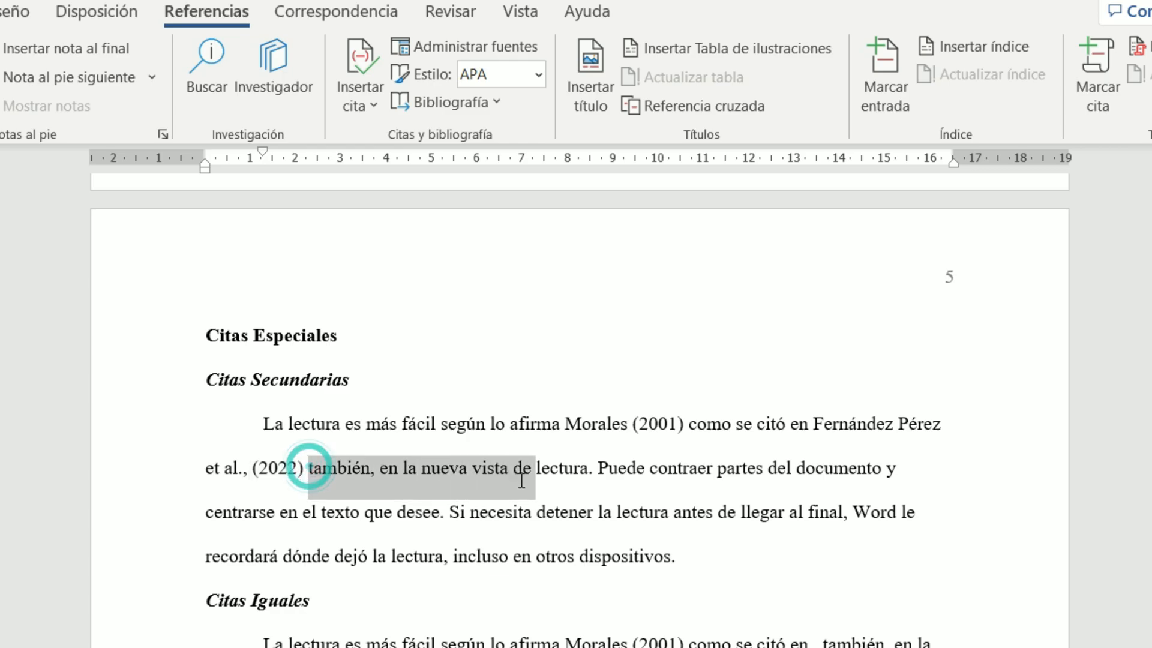
click(306, 474)
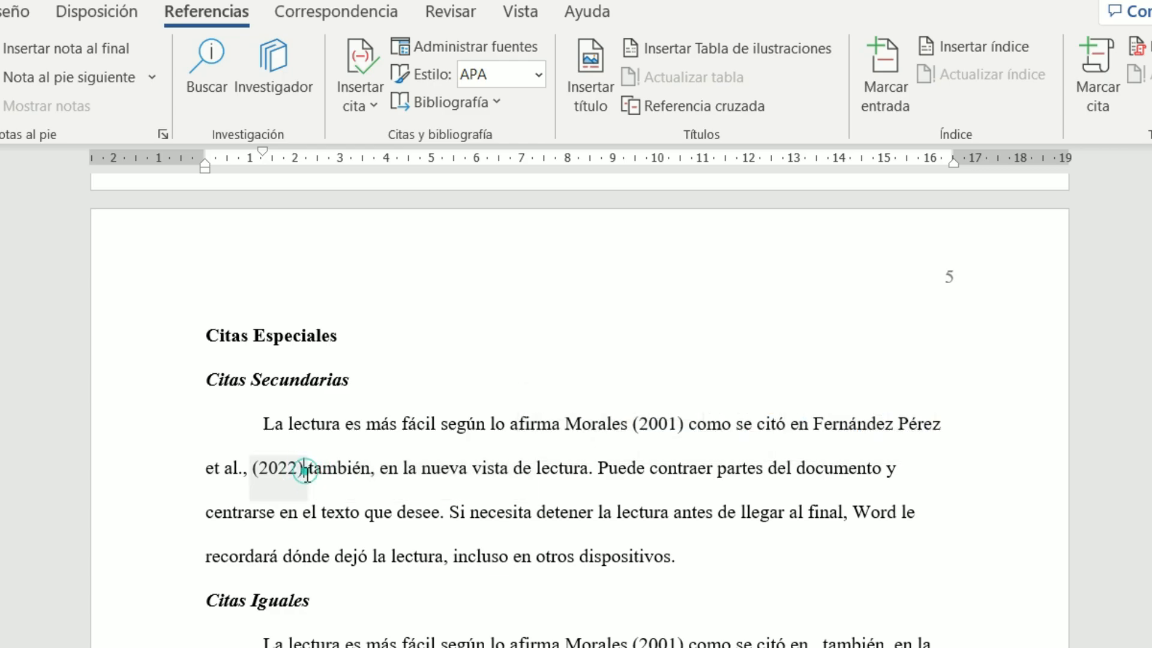
click(306, 472)
text(")
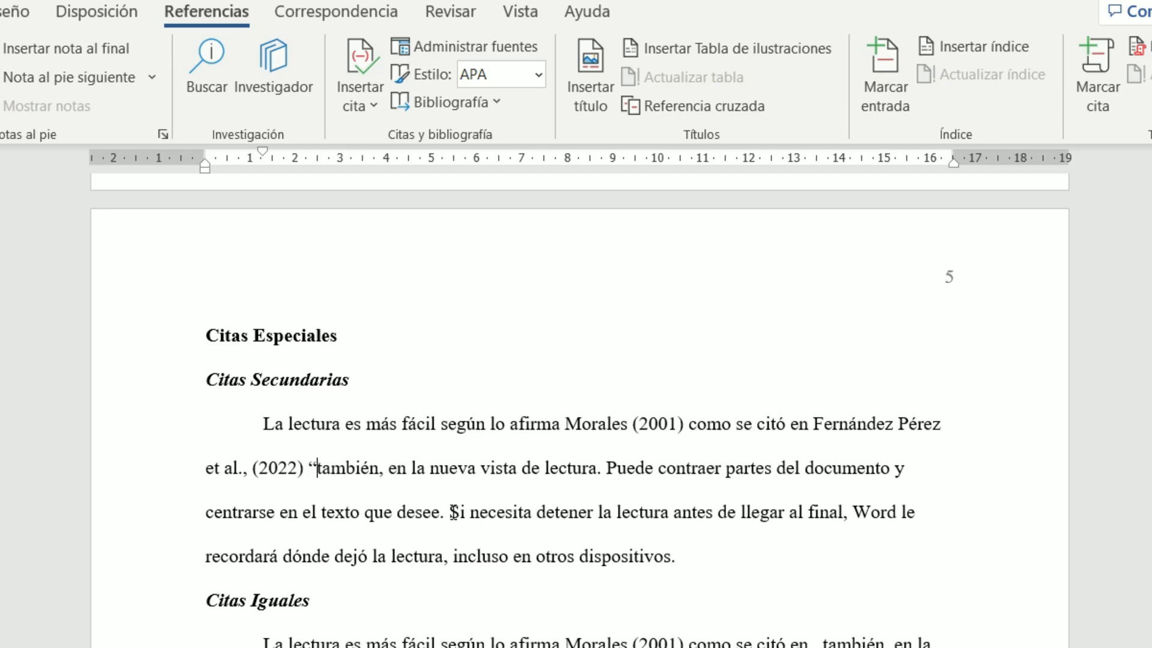
click(442, 512)
text(")
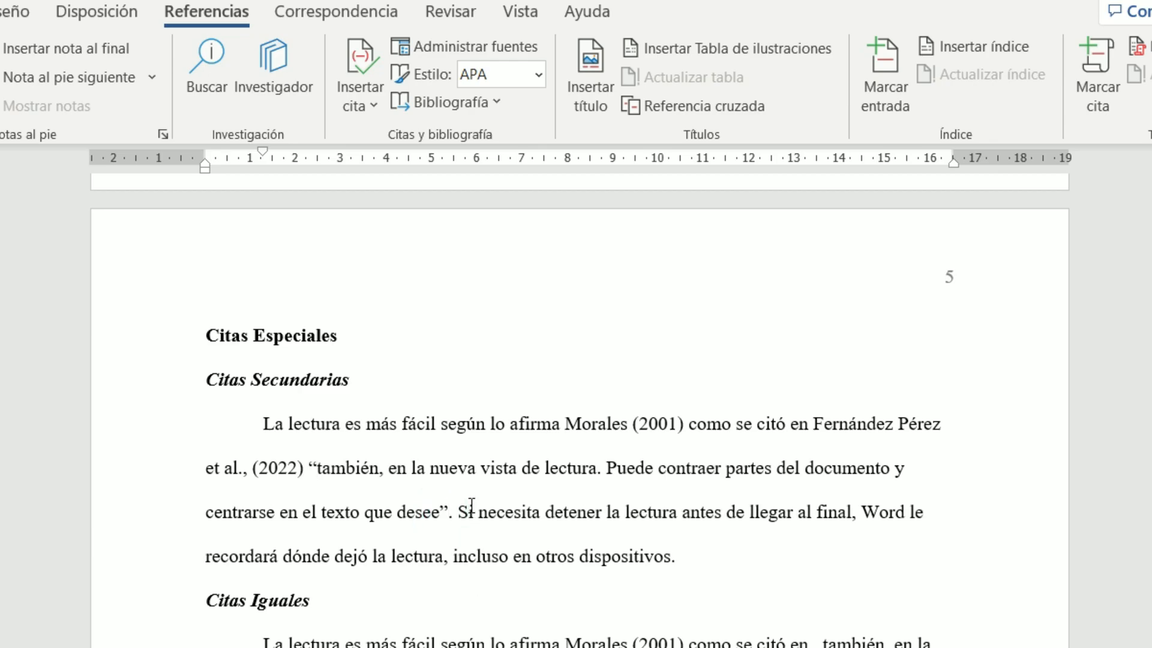
Insert a citation of the 2022 source "Citas y Referencias con APA" after the closing quotation mark, reduced to page 25 only, without author or year
click(356, 89)
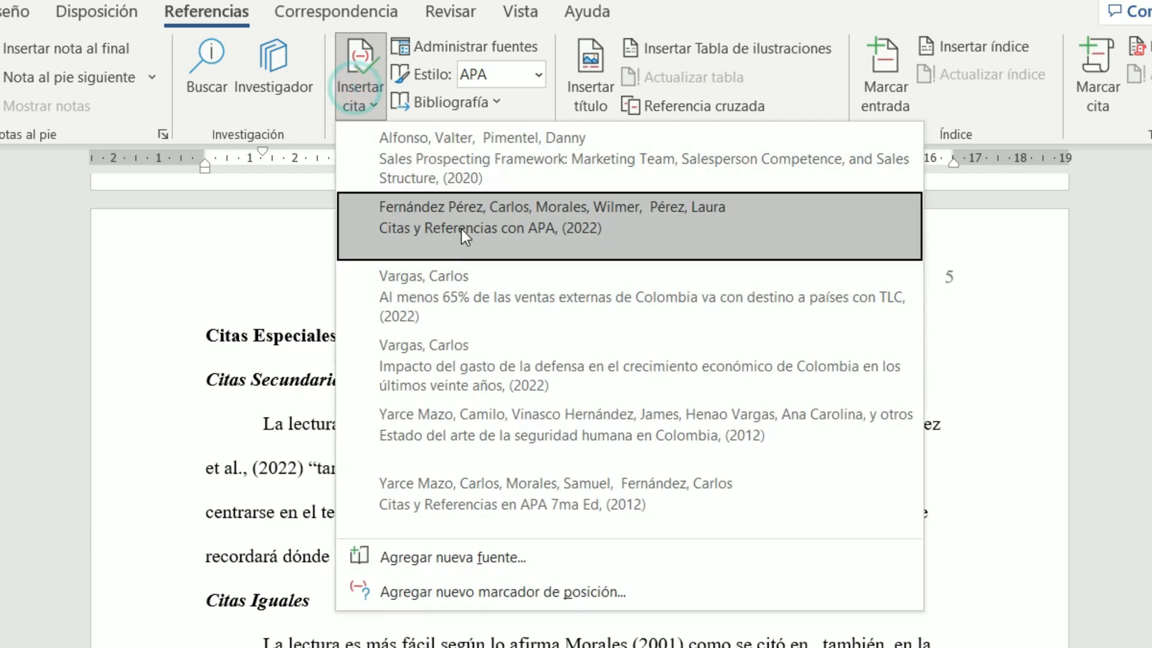
click(460, 228)
click(654, 513)
click(693, 512)
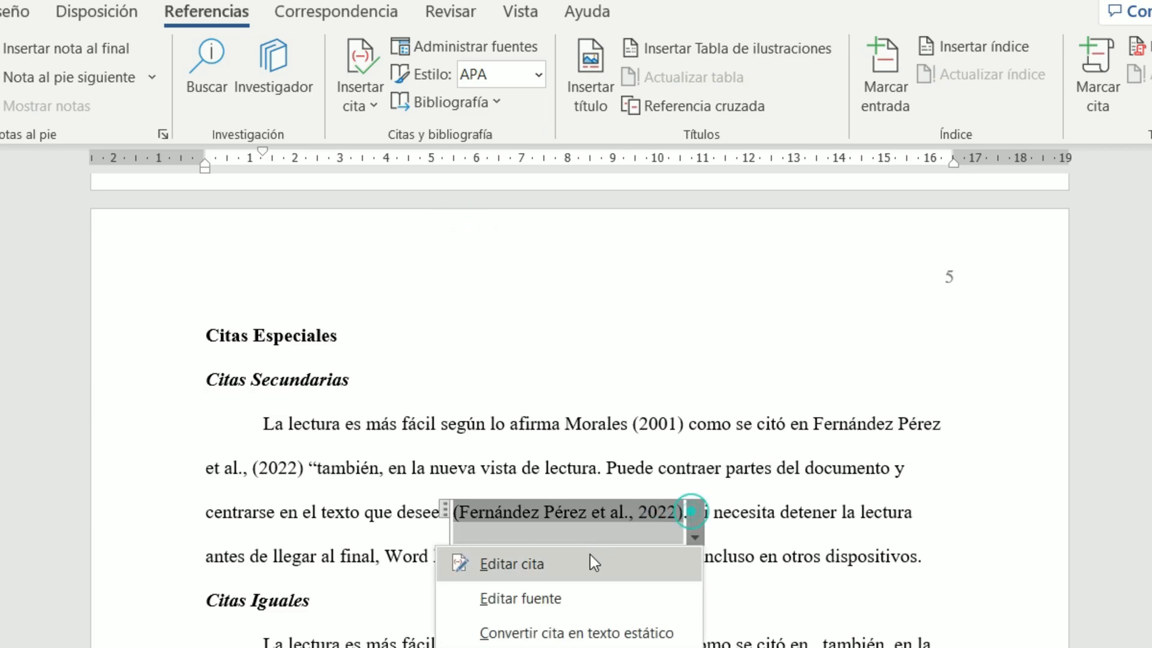
click(589, 554)
text(2)
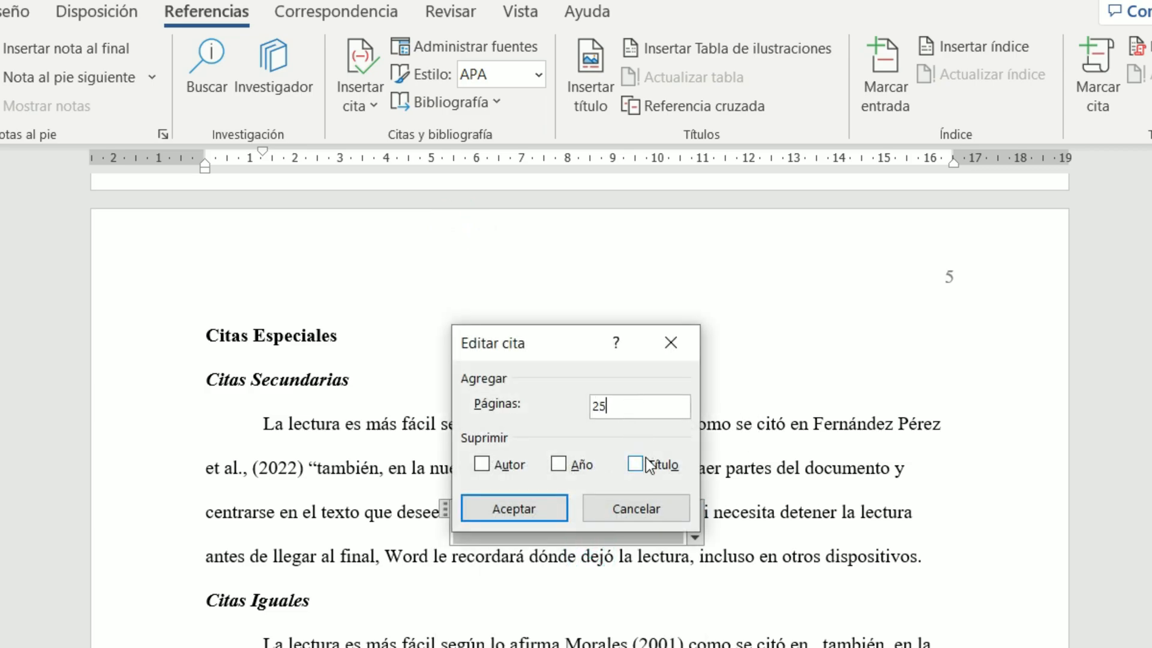
text(5)
click(567, 462)
click(501, 466)
click(513, 507)
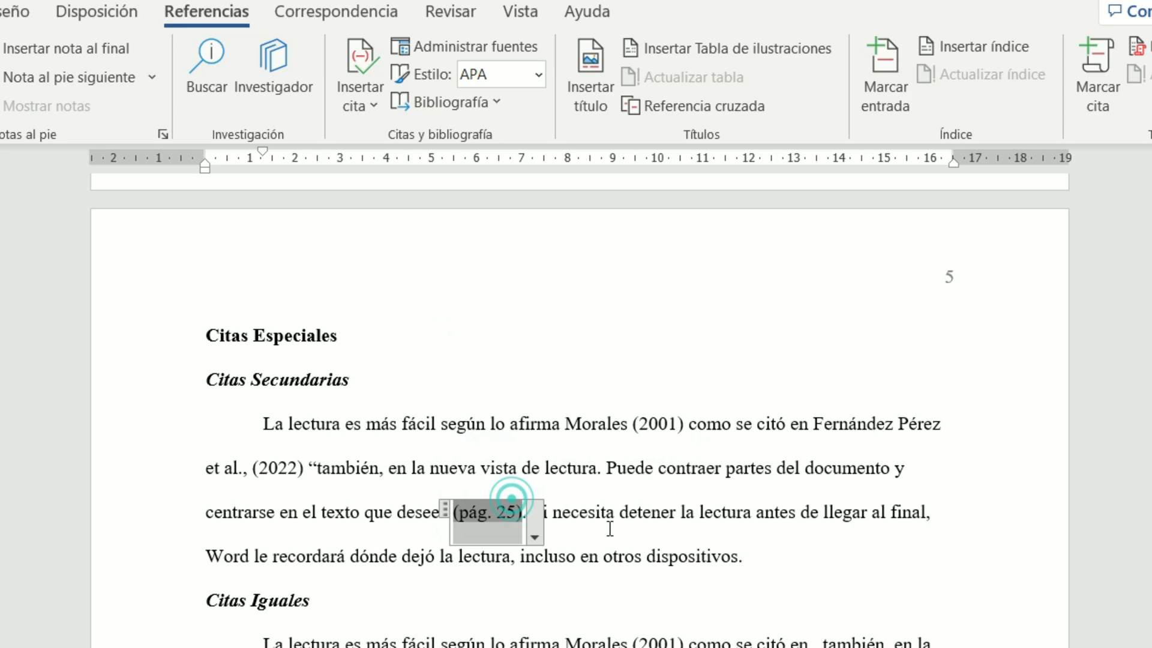
click(608, 527)
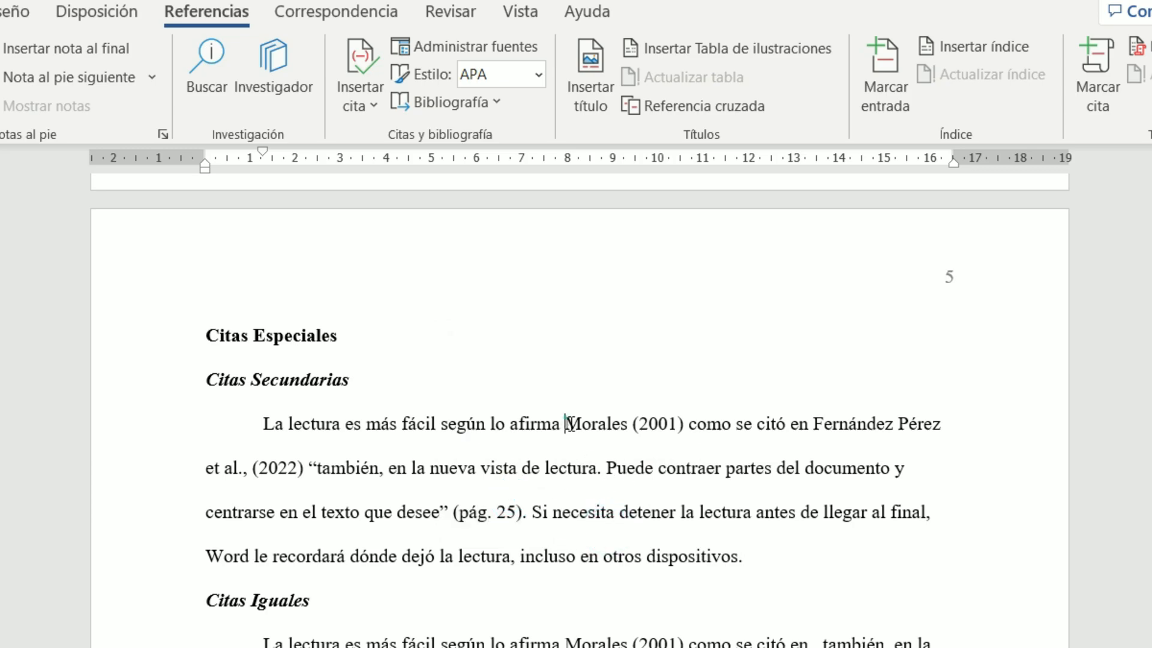
Review the finished secondary citation's two parts: the original author with year 2001, and the citing source with year 2022
drag(565, 417, 675, 435)
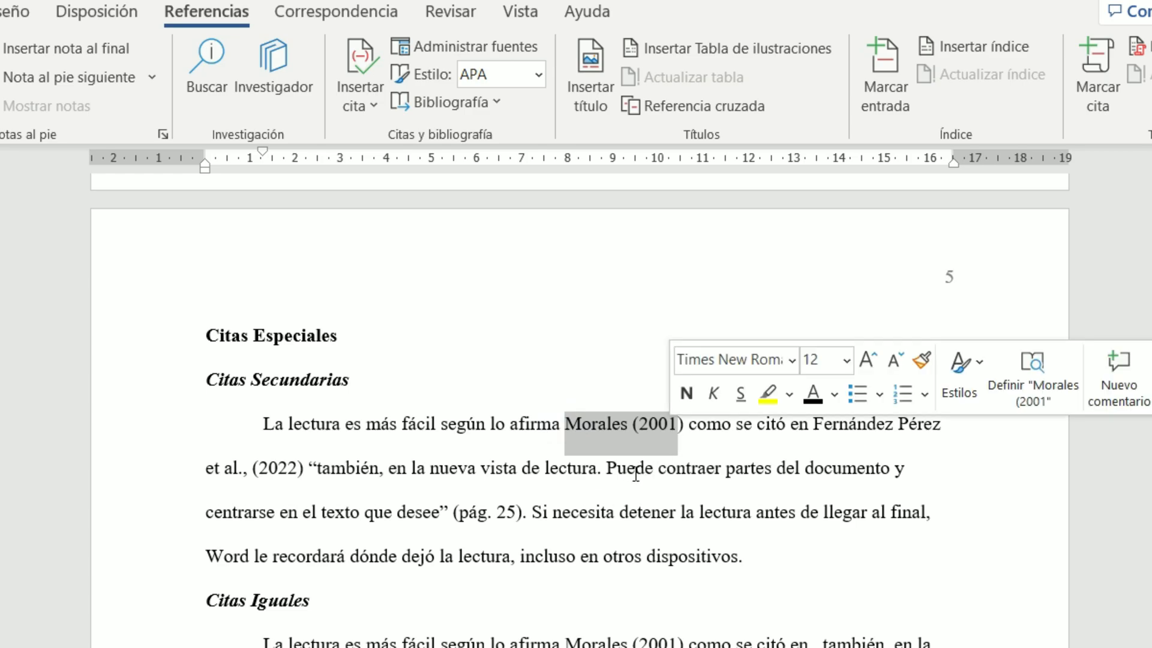
click(666, 514)
drag(566, 423, 665, 430)
click(732, 479)
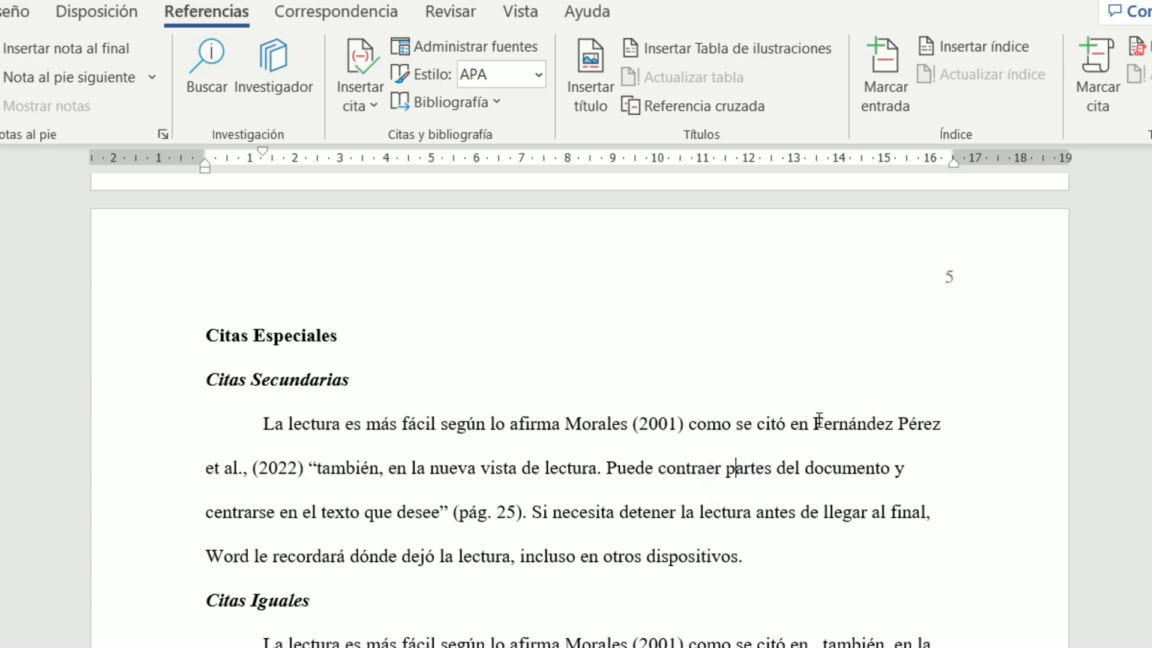
drag(815, 423, 308, 471)
click(609, 519)
Below the Citas Iguales paragraph, insert citations of the 2022 sources "Al menos 65%..." and "Impacto del gasto de la defensa..." on separate lines
scroll(618, 510, down, 3)
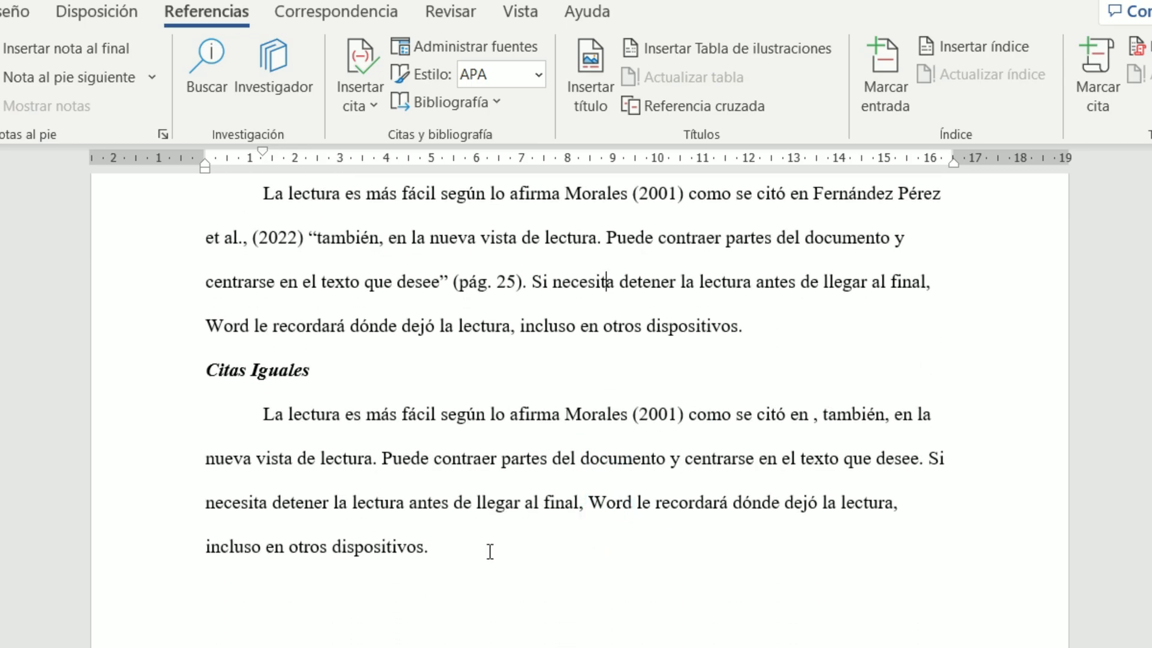
key(Return)
click(363, 96)
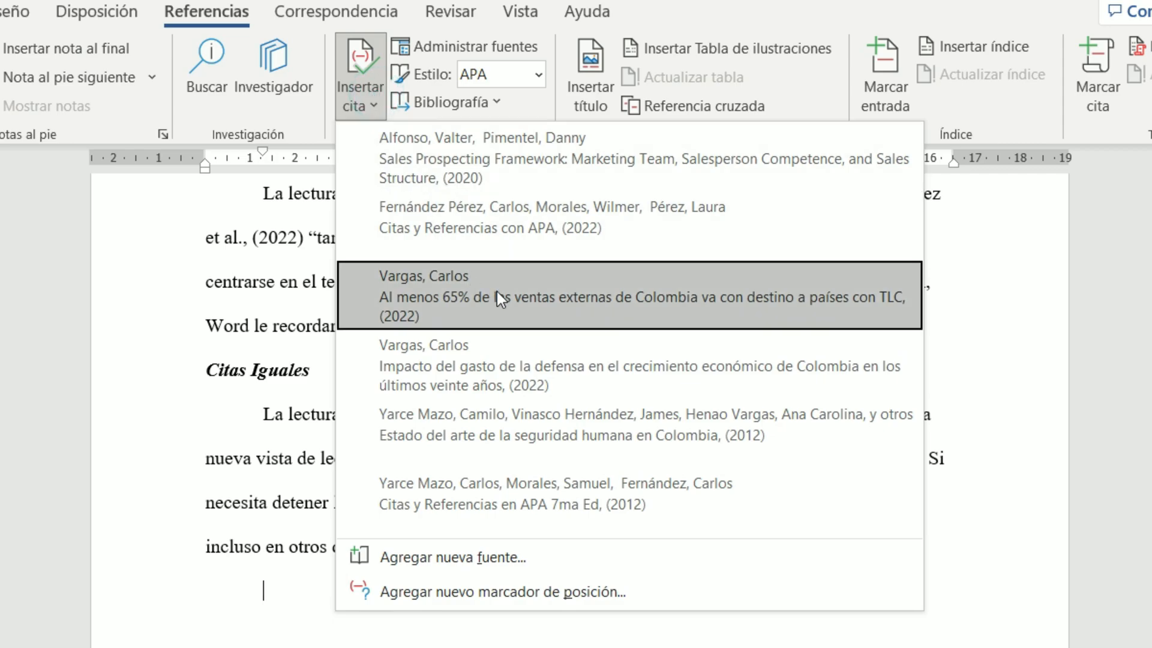
click(501, 301)
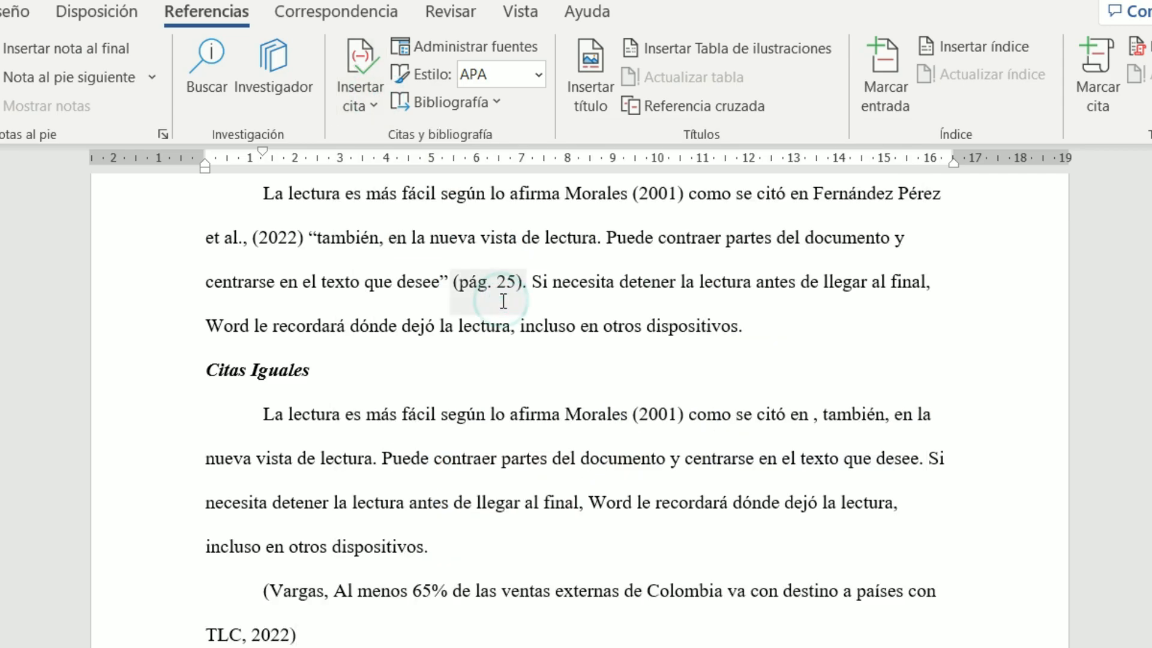
click(364, 75)
click(462, 351)
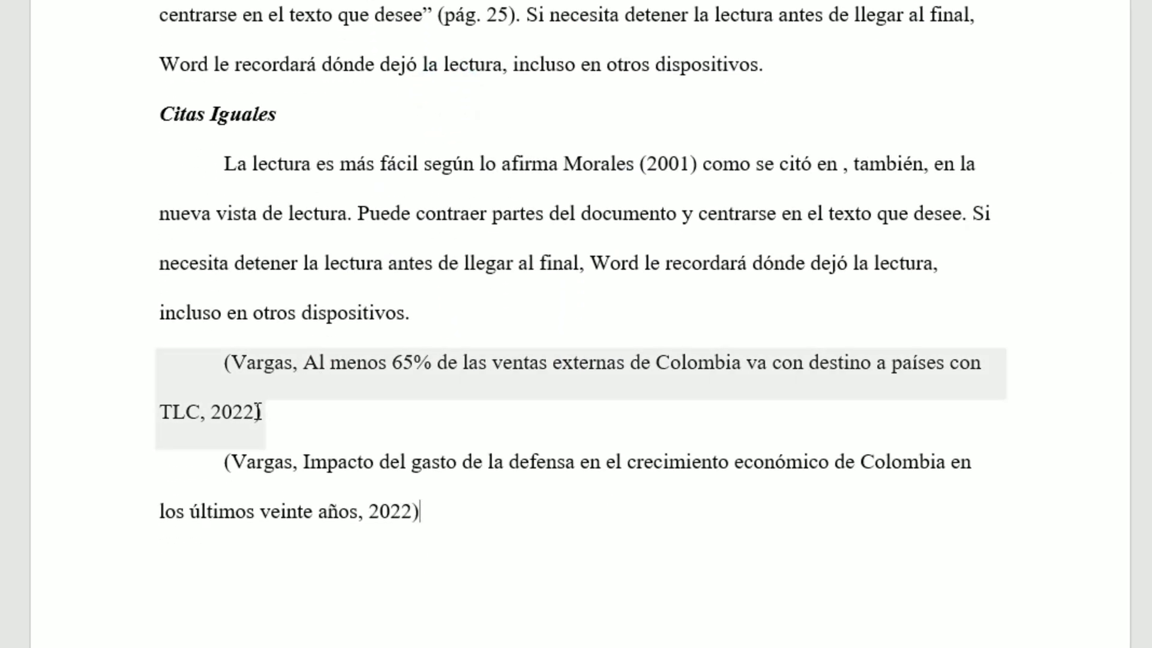
Suppress the title in the citation of the 2022 source "Al menos 65% de las ventas externas de Colombia"
click(236, 414)
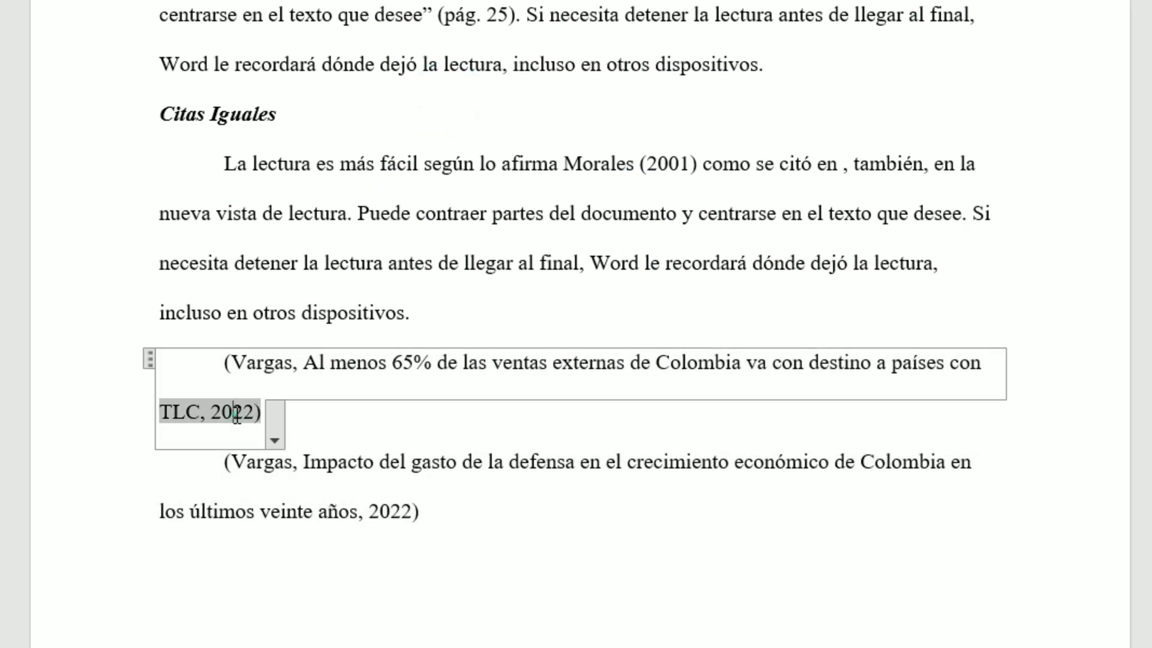
click(274, 426)
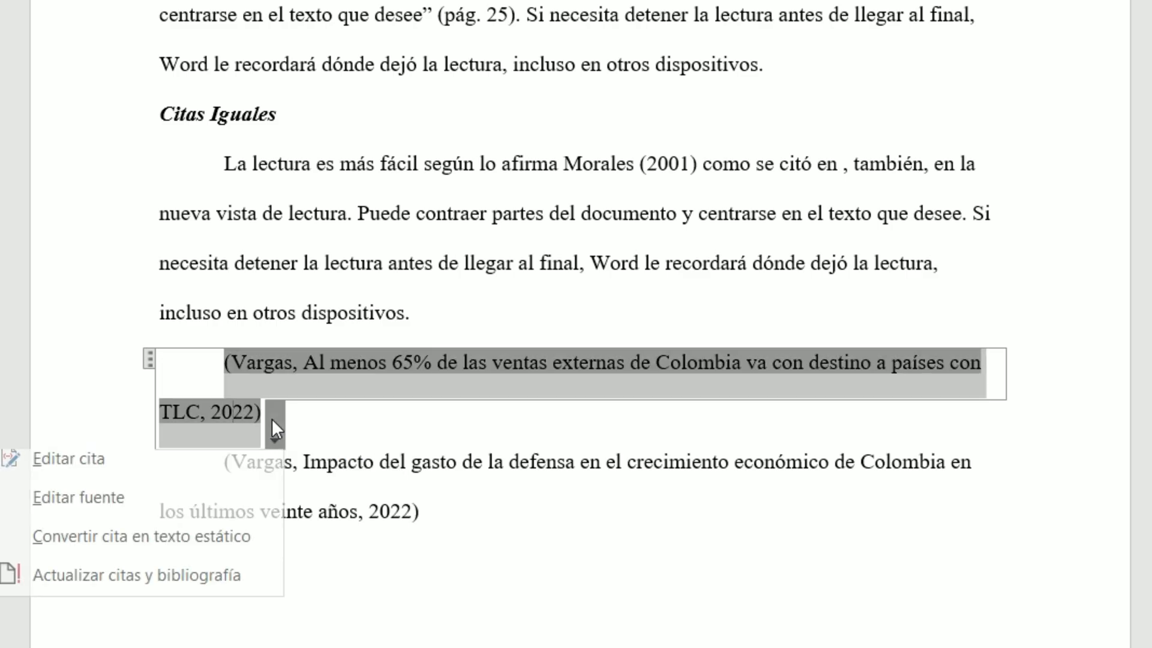
click(498, 492)
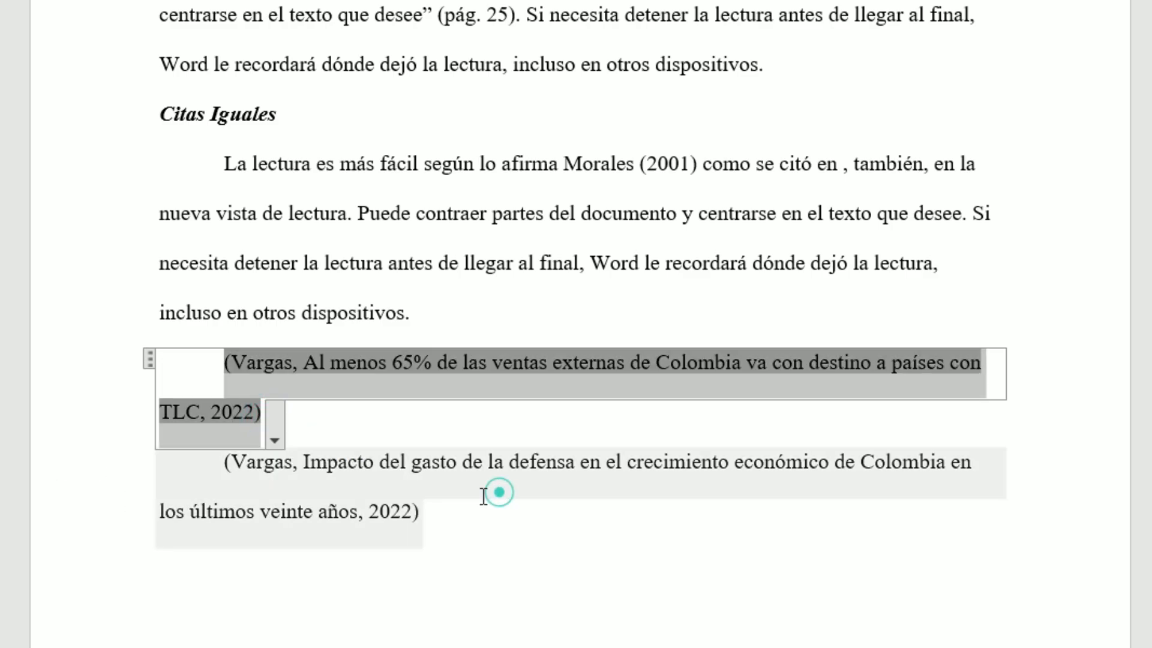
click(276, 430)
click(193, 462)
click(643, 223)
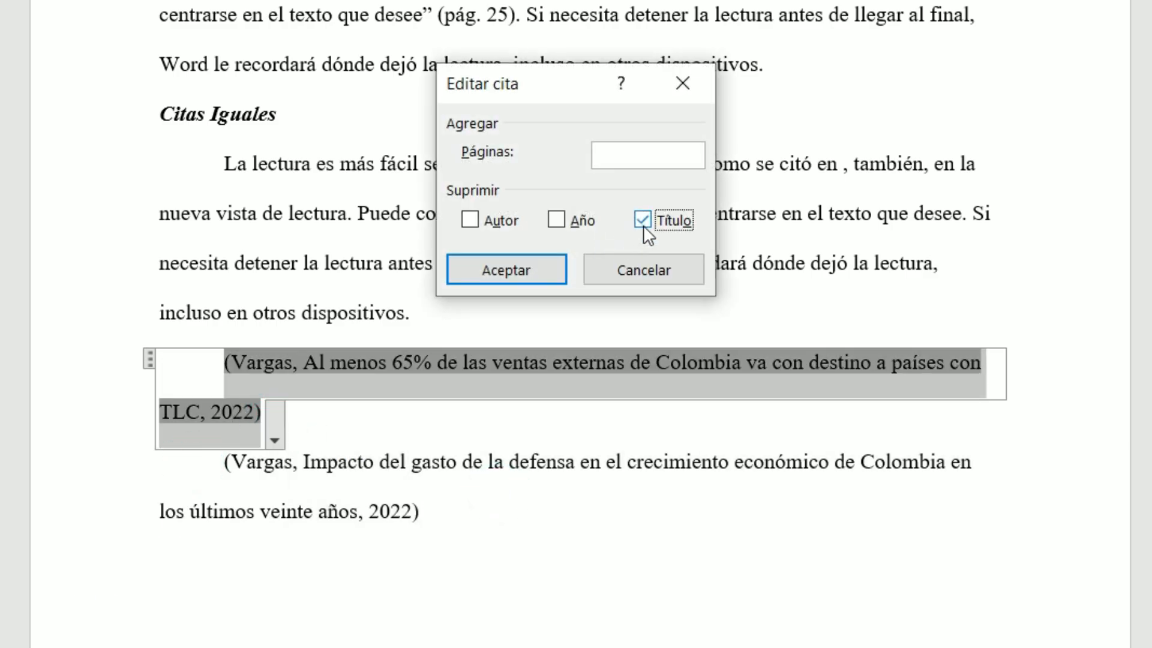
click(552, 269)
Suppress the title in the citation of the 2022 source "Impacto del gasto de la defensa"
click(363, 420)
click(433, 468)
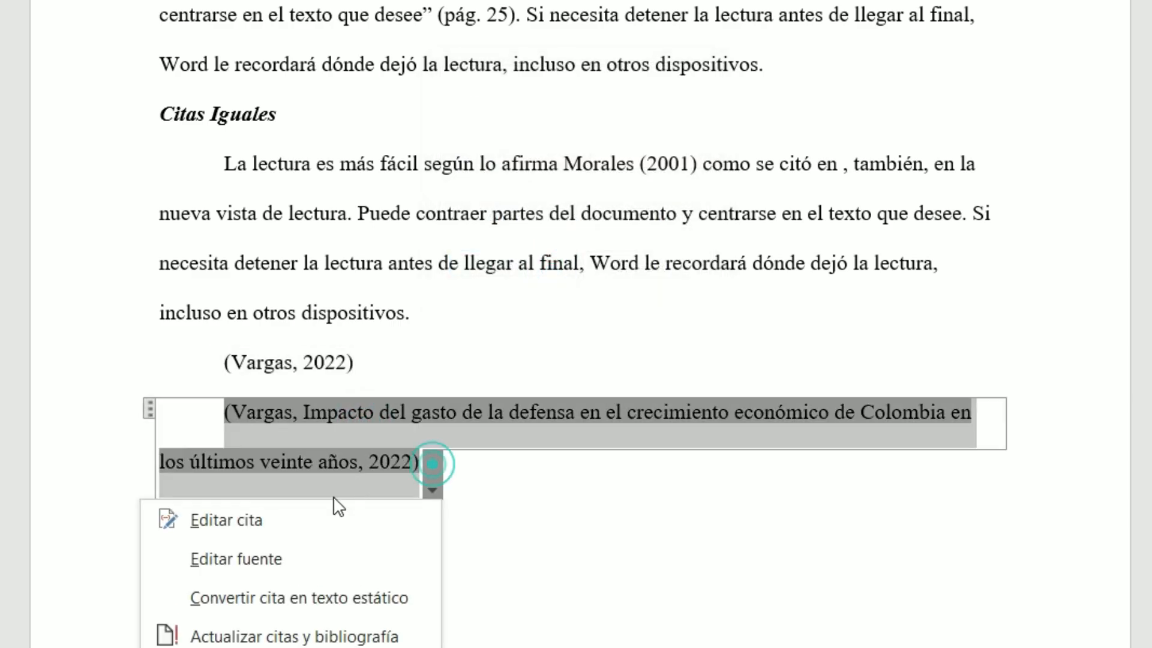
click(306, 518)
click(642, 221)
click(527, 269)
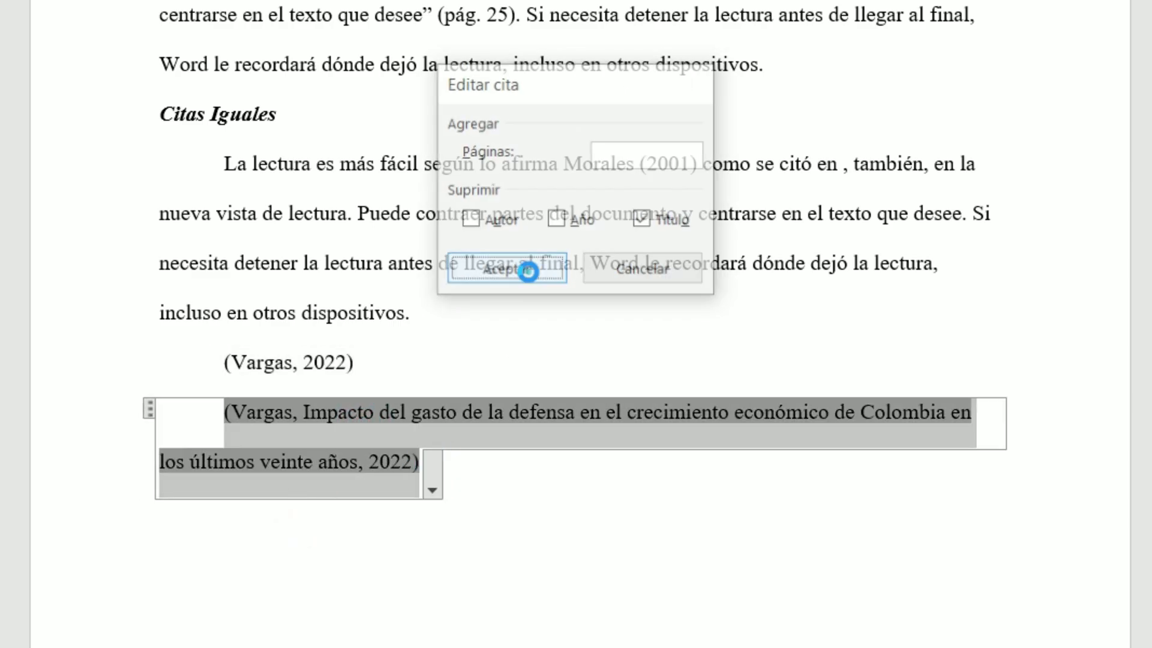
click(458, 424)
Set the year of the "Al menos 65%..." website source to 2022a and update both source lists
click(300, 373)
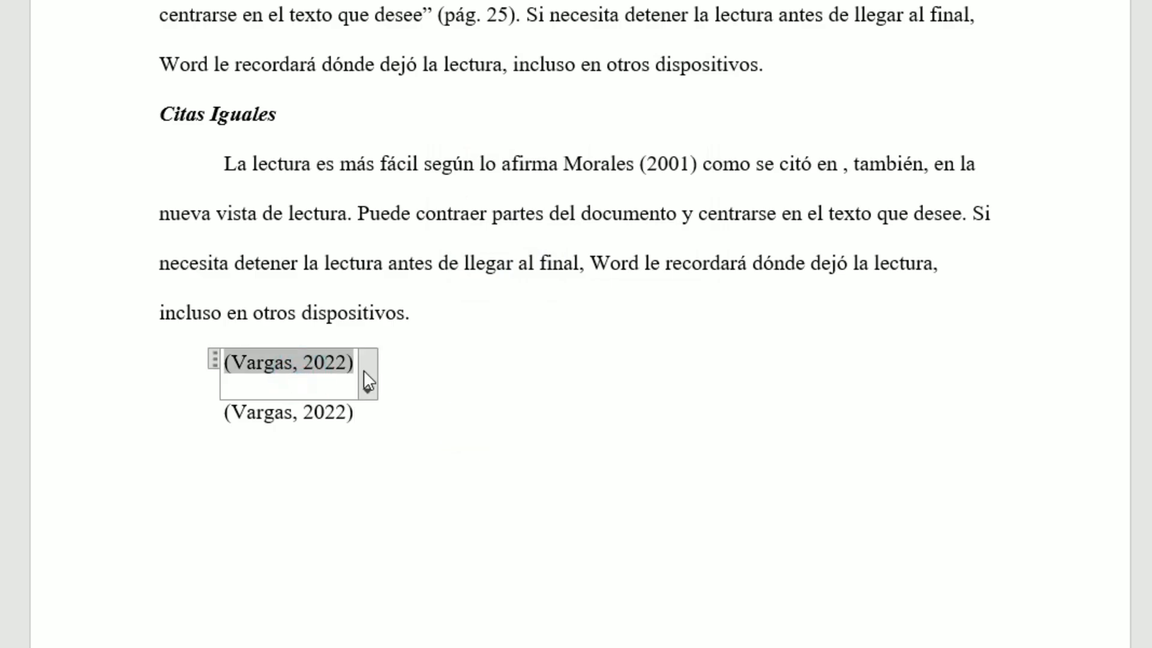
click(368, 389)
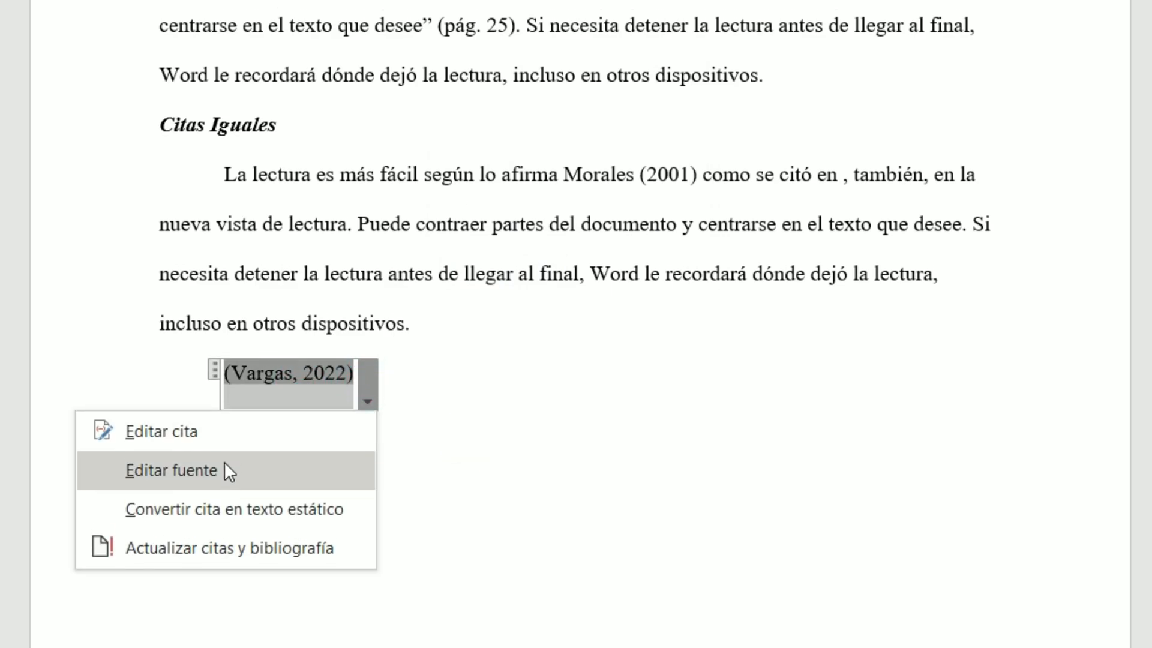
click(225, 451)
click(446, 268)
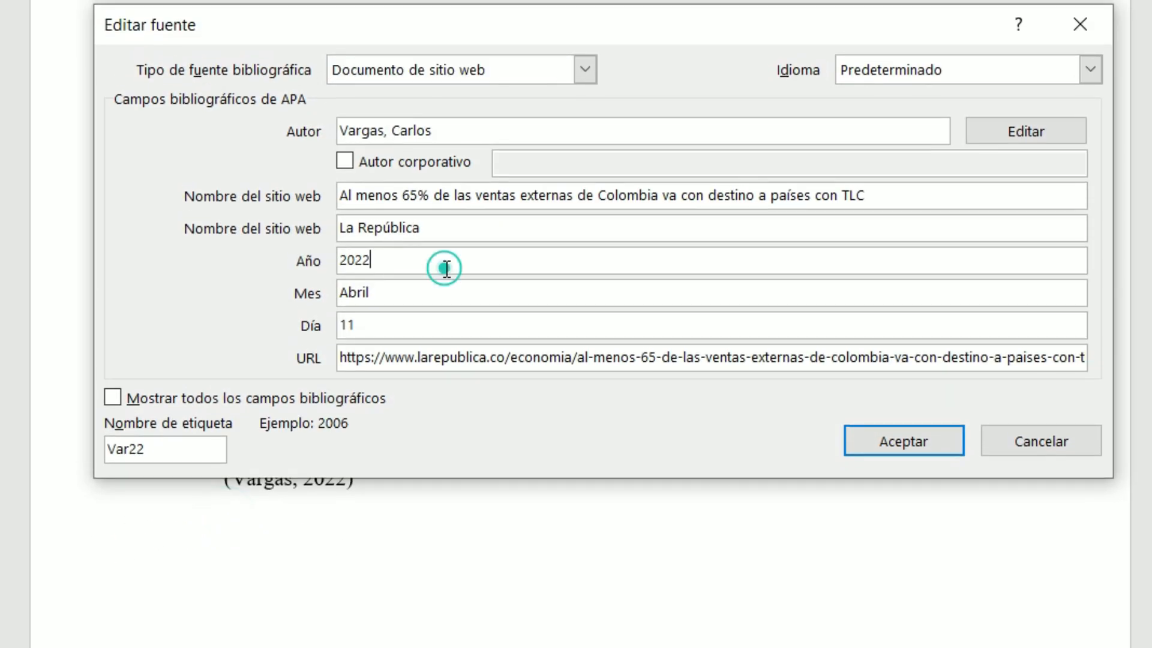
text(a)
click(866, 435)
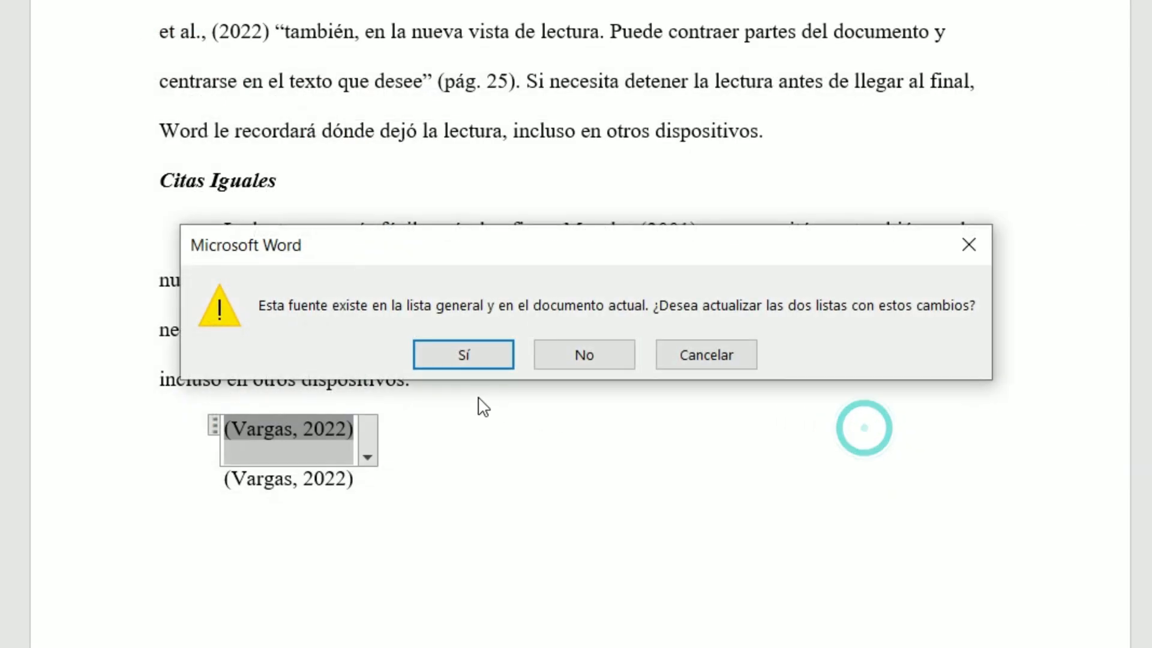
click(468, 351)
Set the year of the "Impacto del gasto de la defensa" journal source to 2022b and update both source lists
click(309, 485)
click(361, 488)
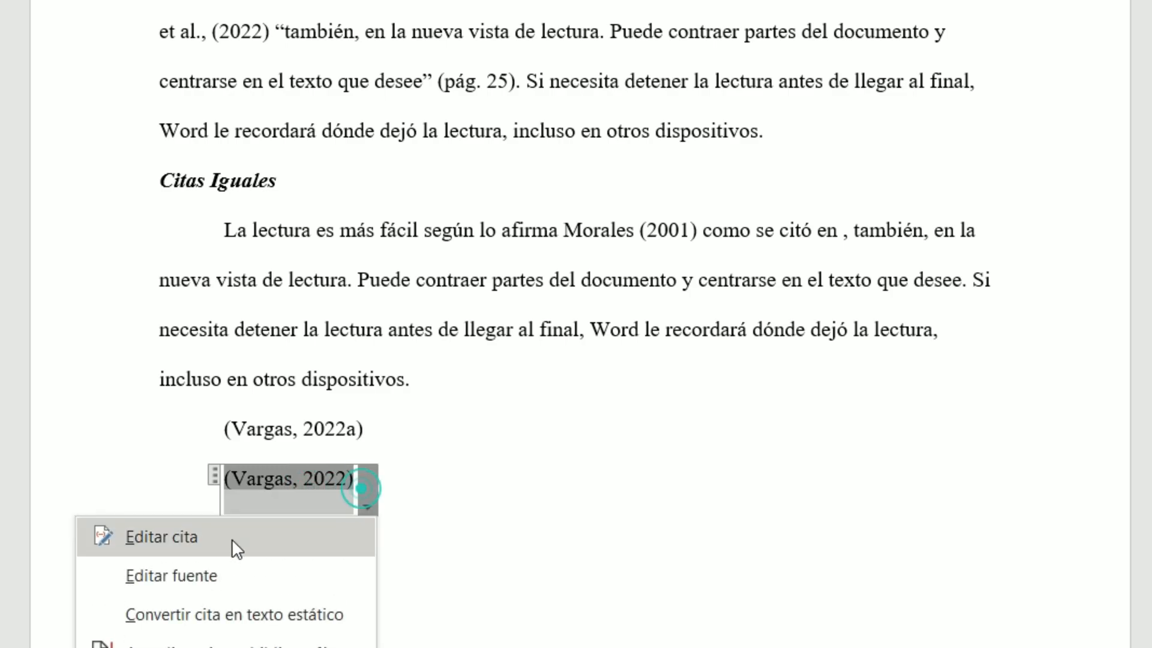
click(201, 572)
click(389, 260)
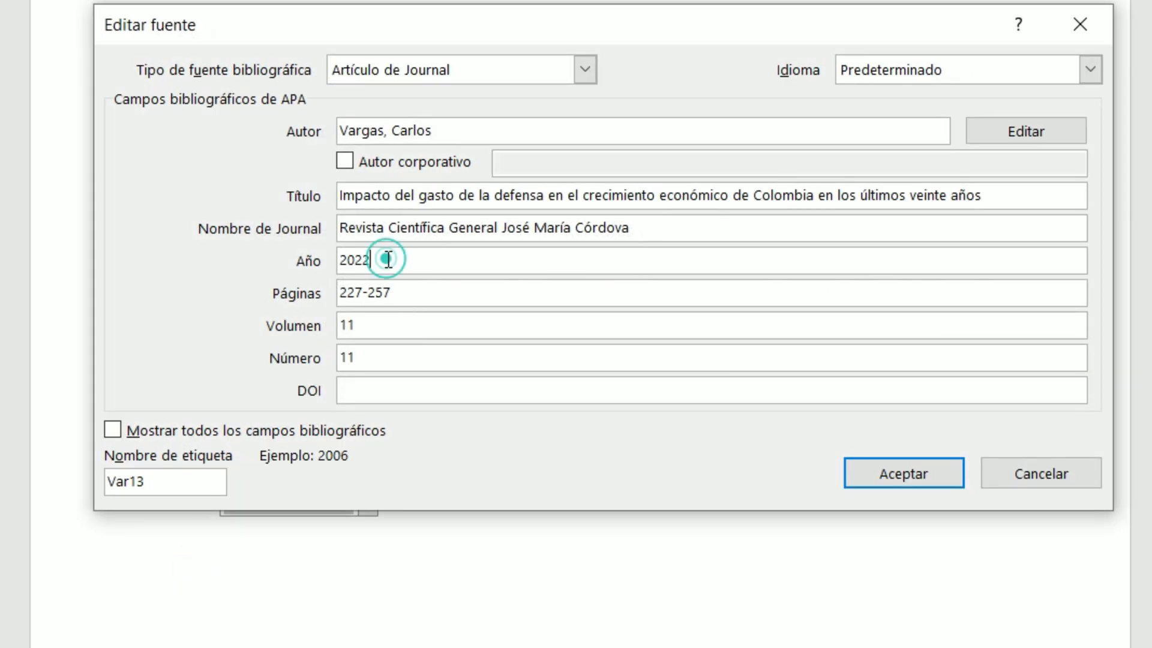
text(b)
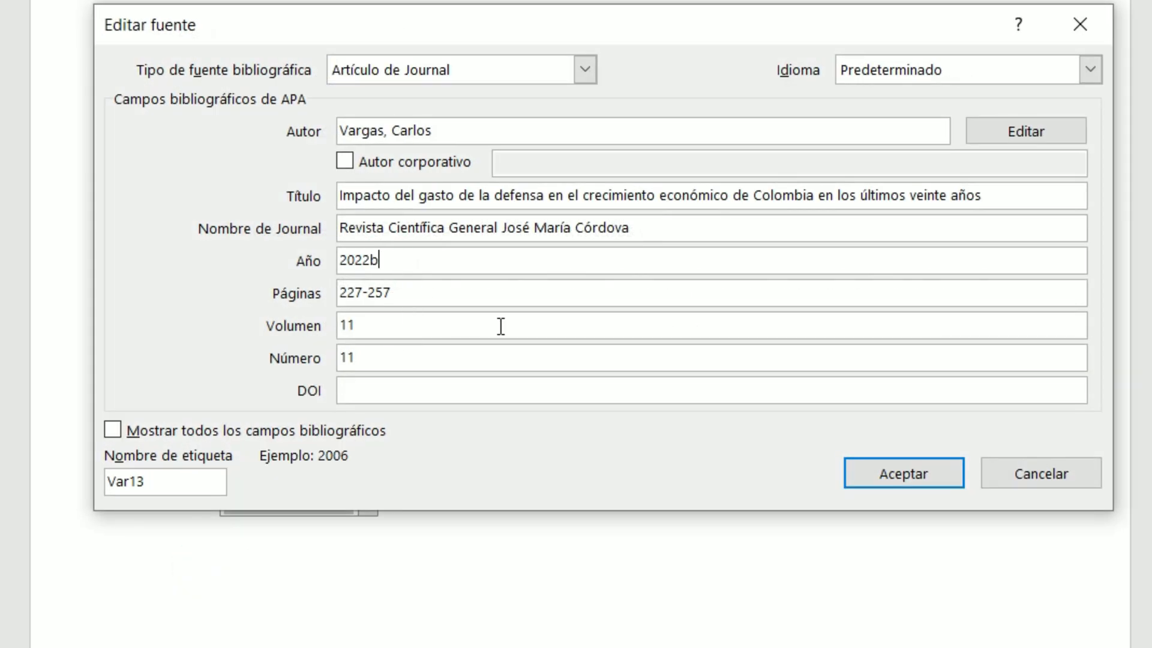
click(893, 470)
click(489, 351)
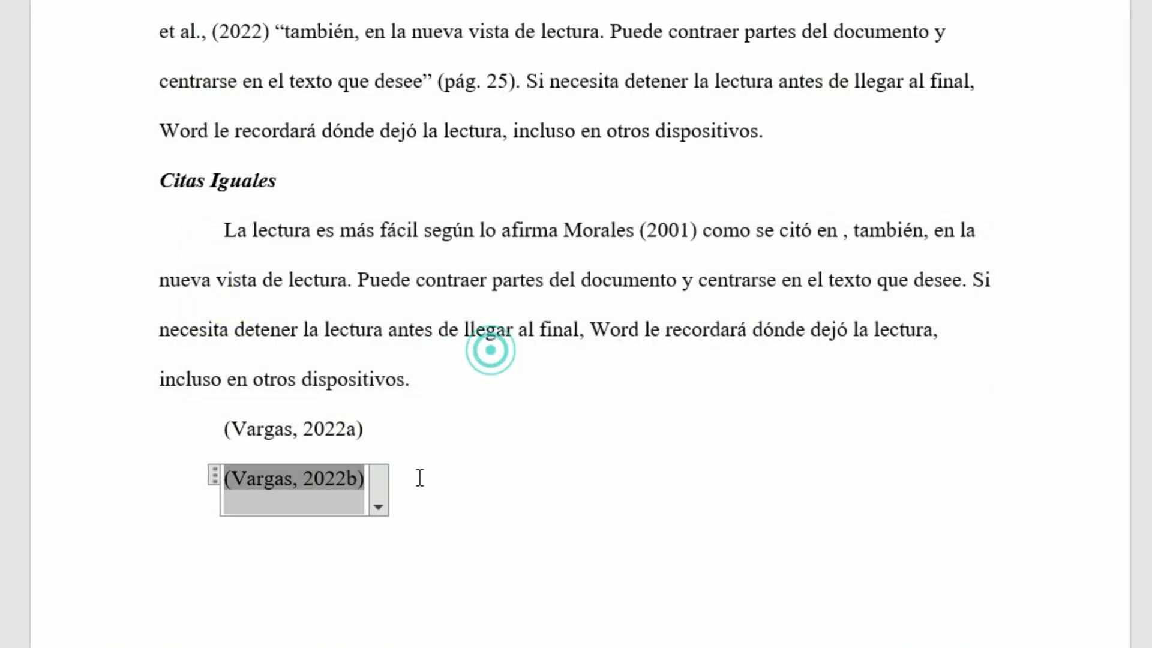
click(417, 489)
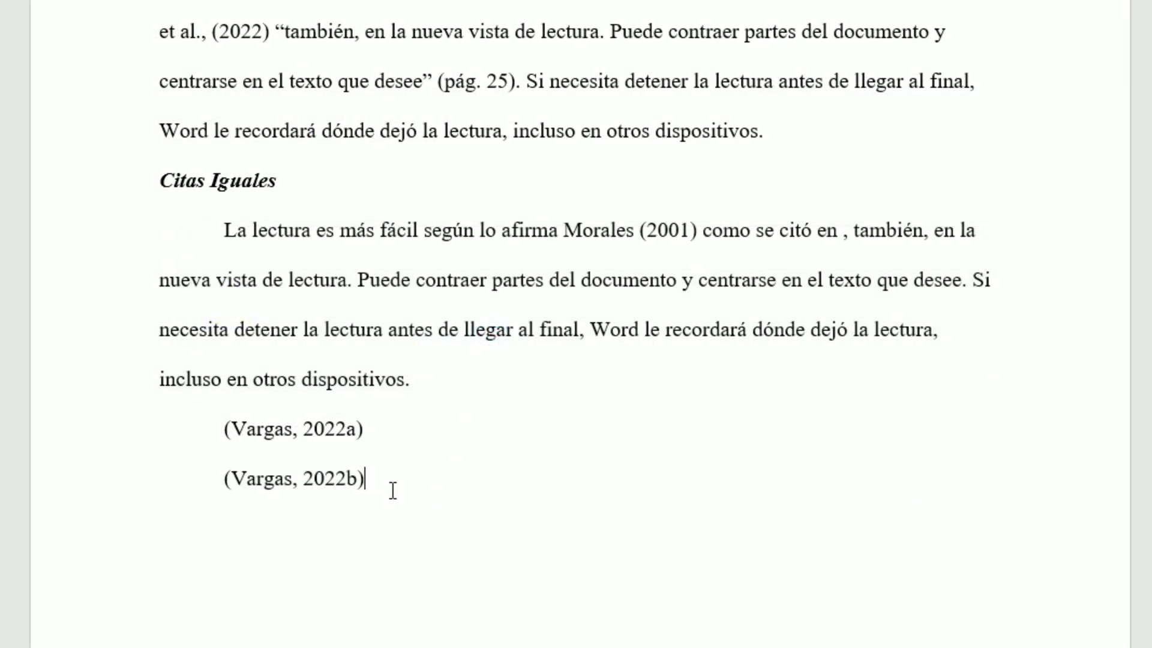
Undo the 2022a and 2022b year changes in the two Citas Iguales citations
drag(391, 484, 234, 437)
key(ctrl+z)
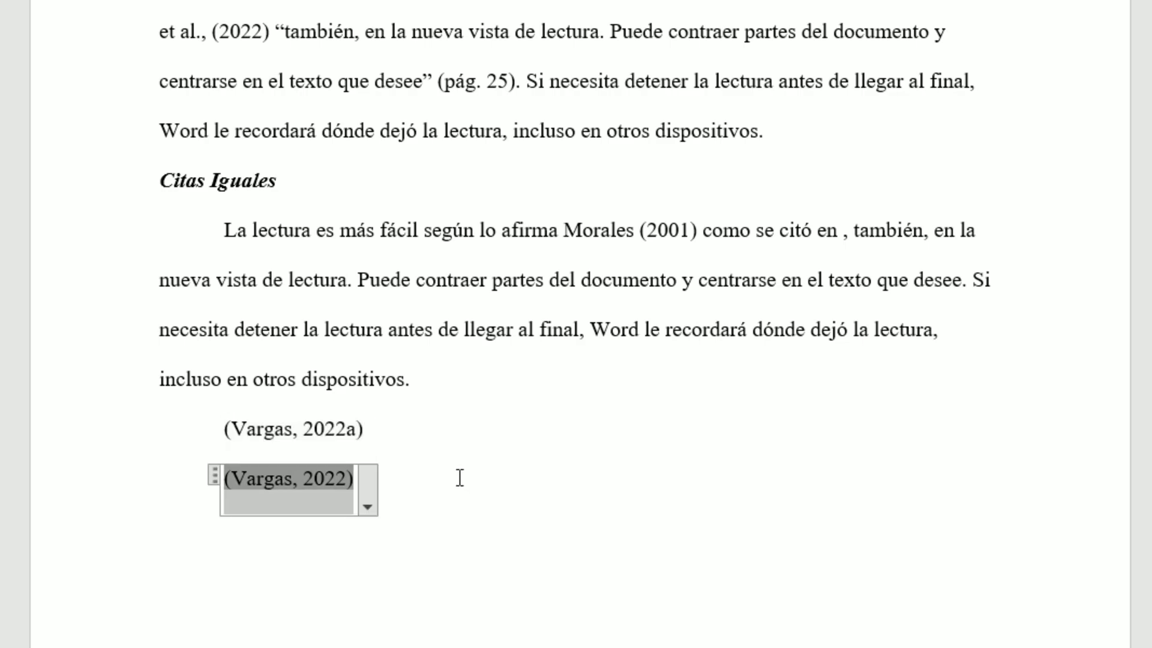
key(ctrl+z)
Replace the author's first name in the "Al menos 65%..." website source and update both source lists
click(365, 427)
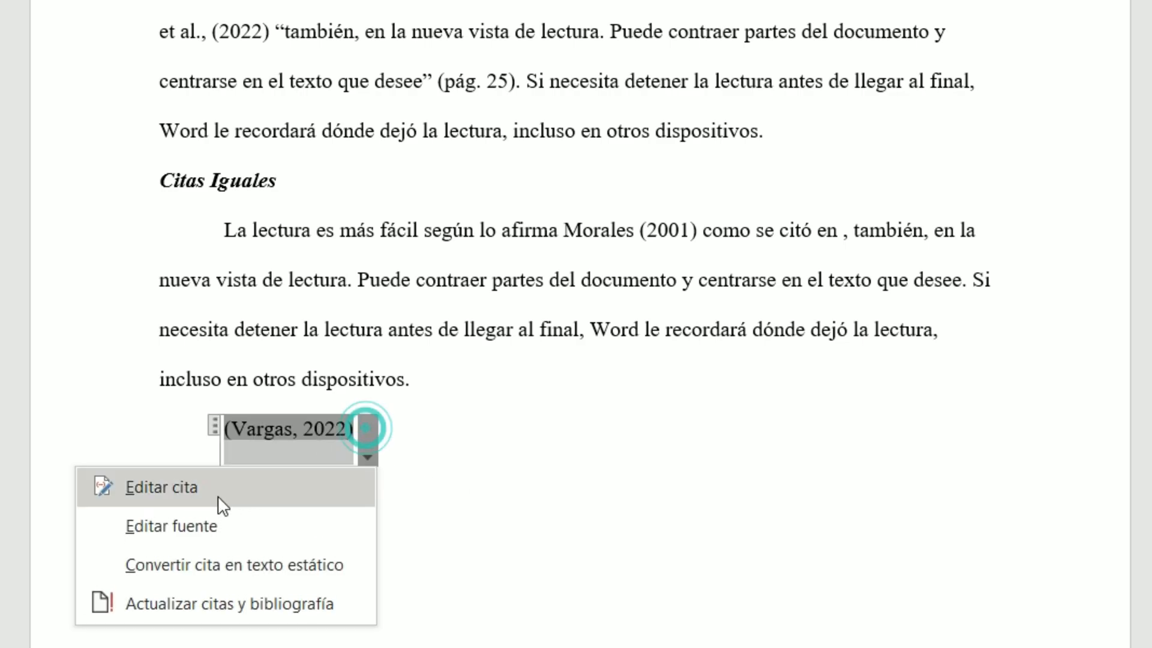
click(181, 526)
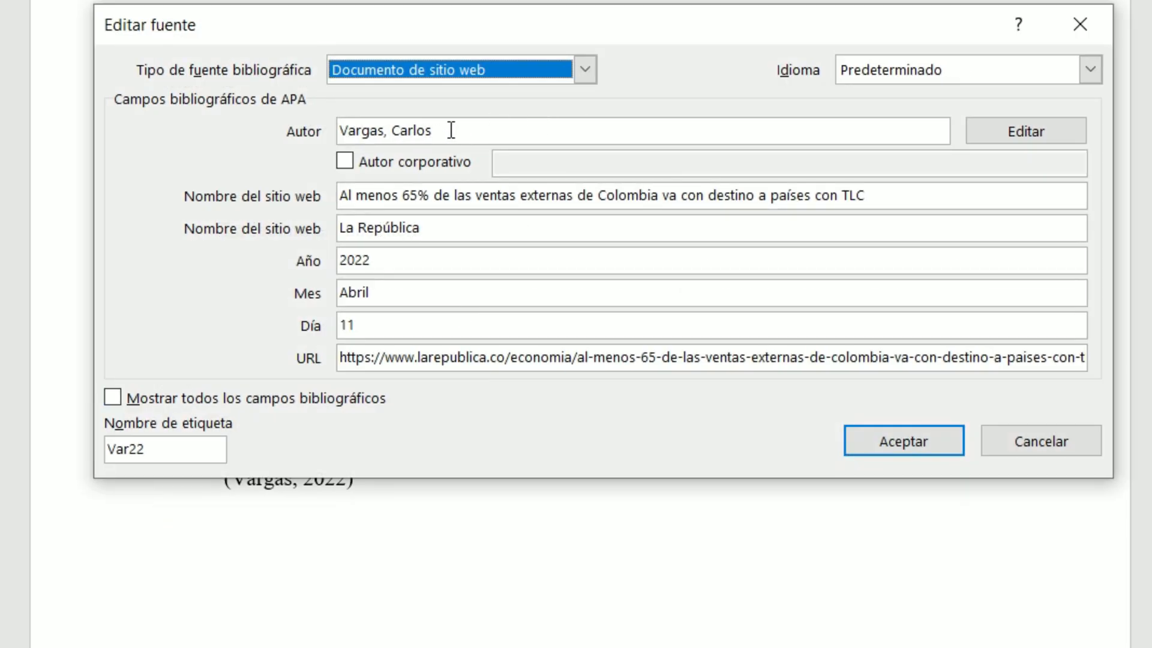
double_click(451, 130)
text(William)
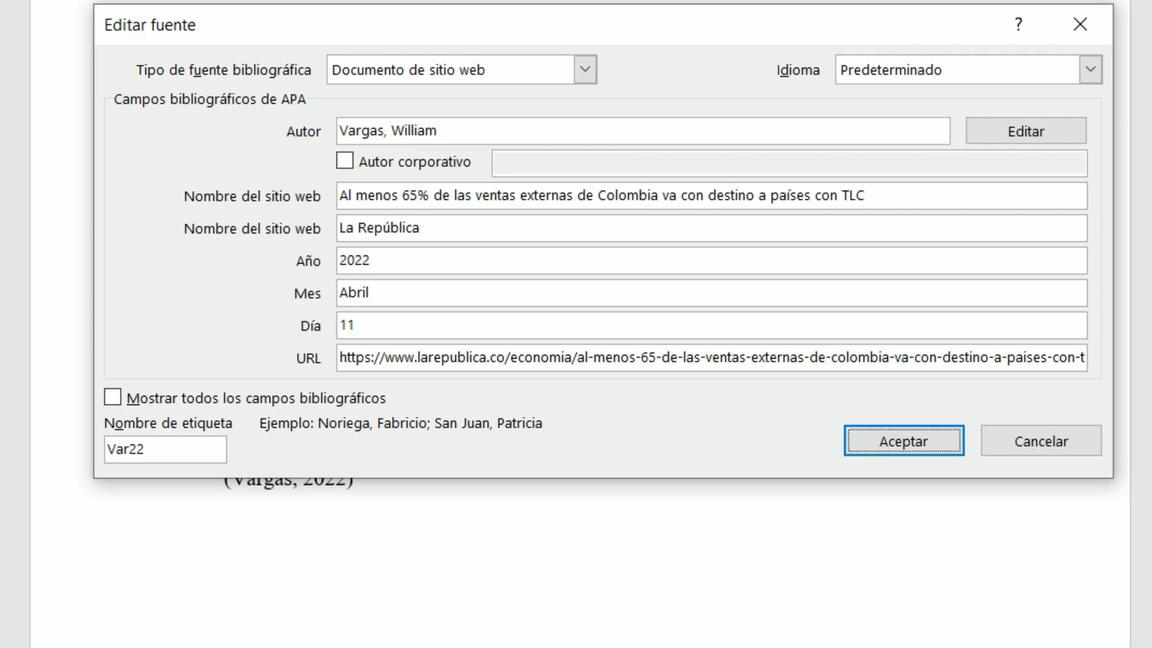
key(Return)
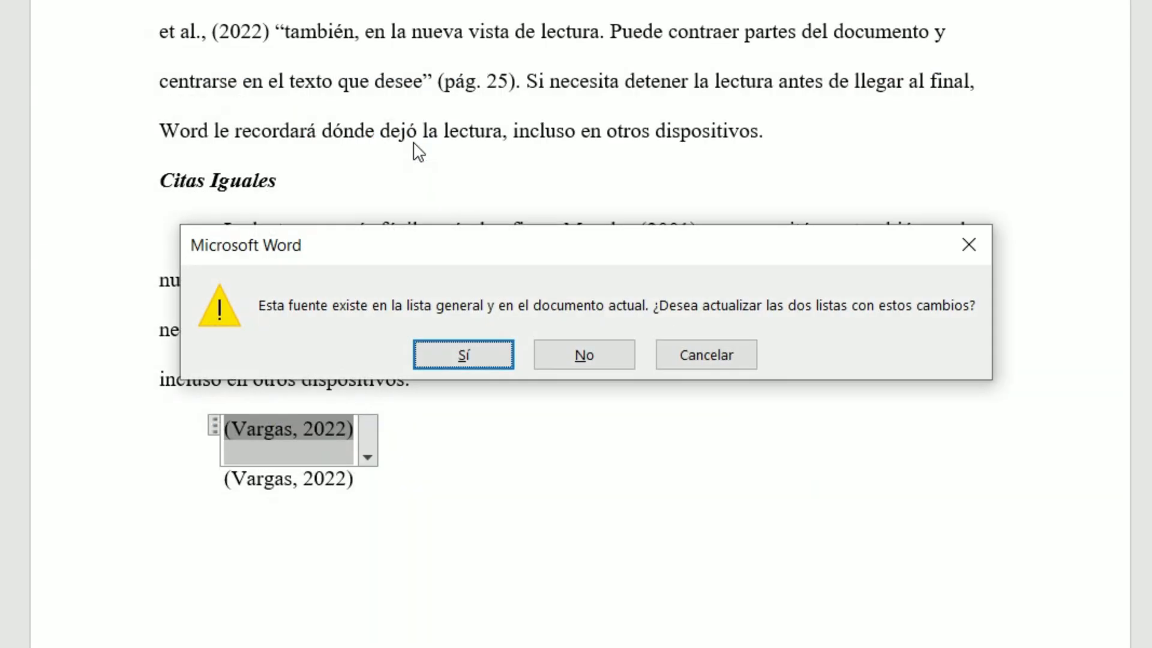
click(485, 356)
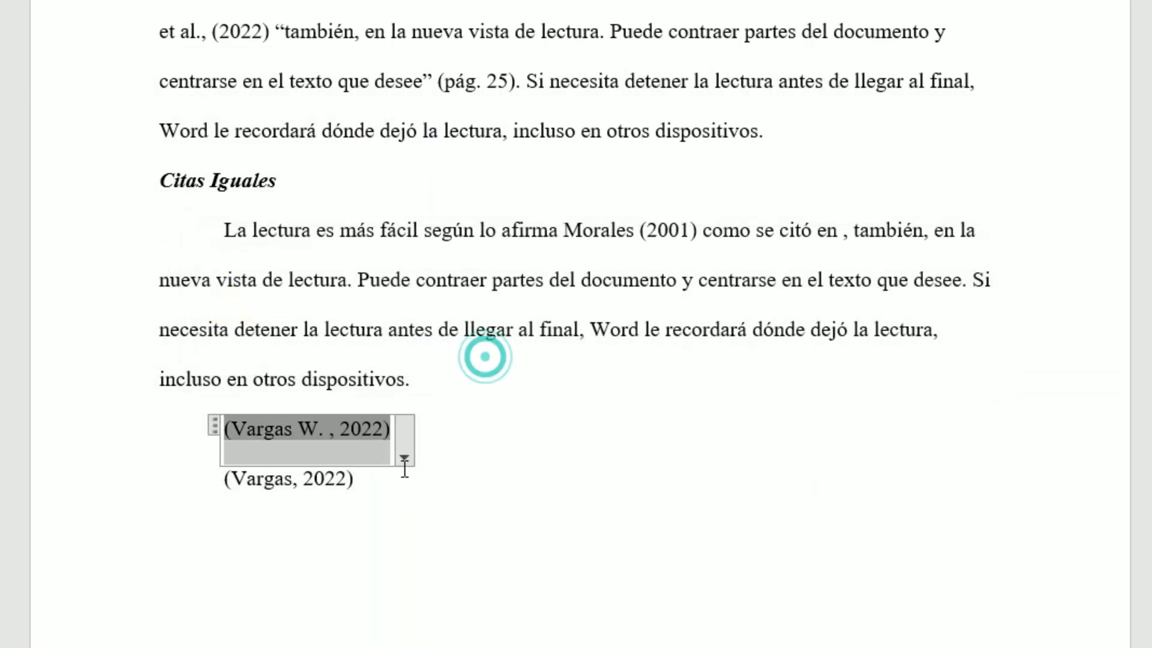
Turn off title suppression in the second Citas Iguales citation, the one for "Impacto del gasto de la defensa"
click(345, 478)
click(365, 487)
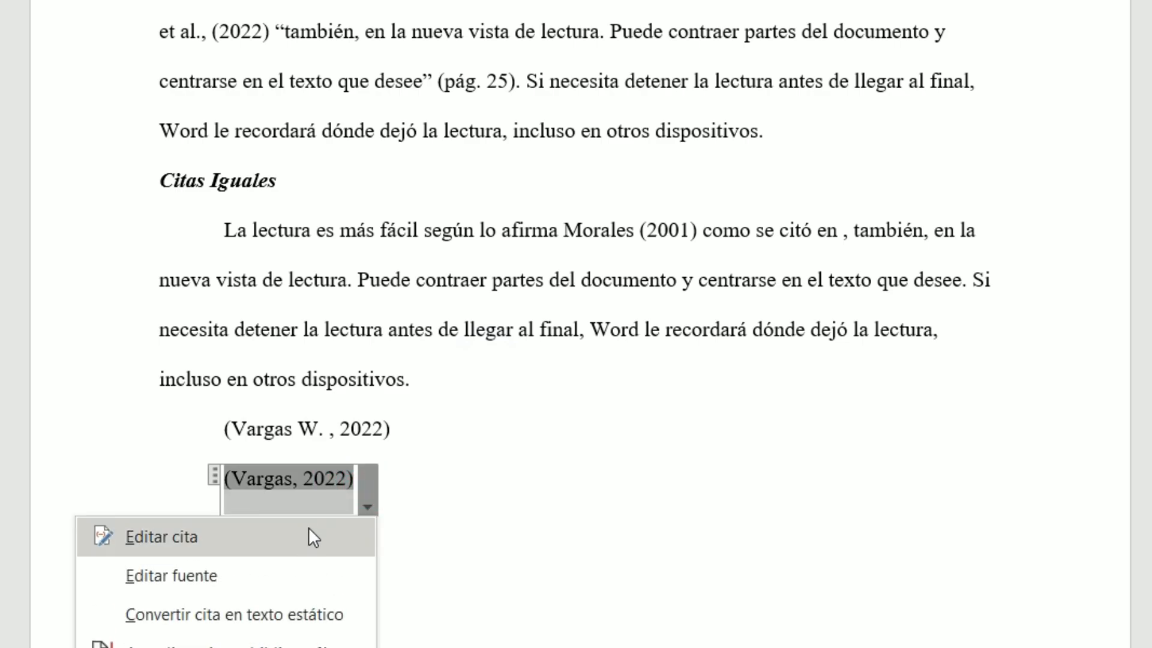
click(307, 531)
click(645, 288)
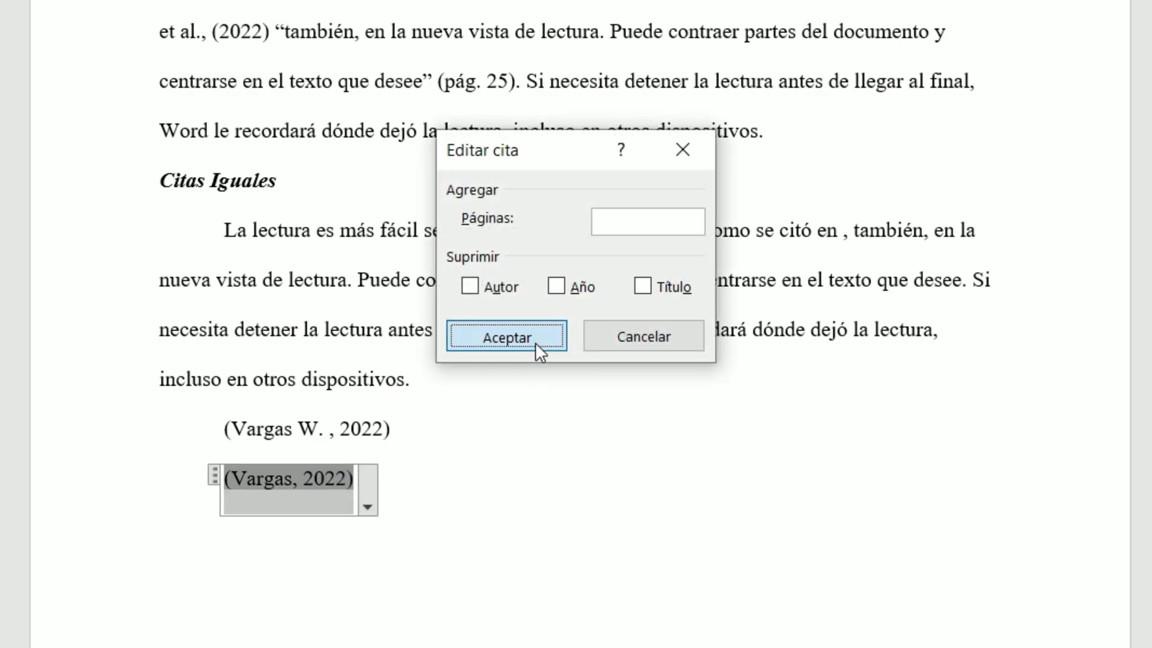
click(535, 343)
click(425, 511)
drag(426, 511, 406, 484)
click(413, 471)
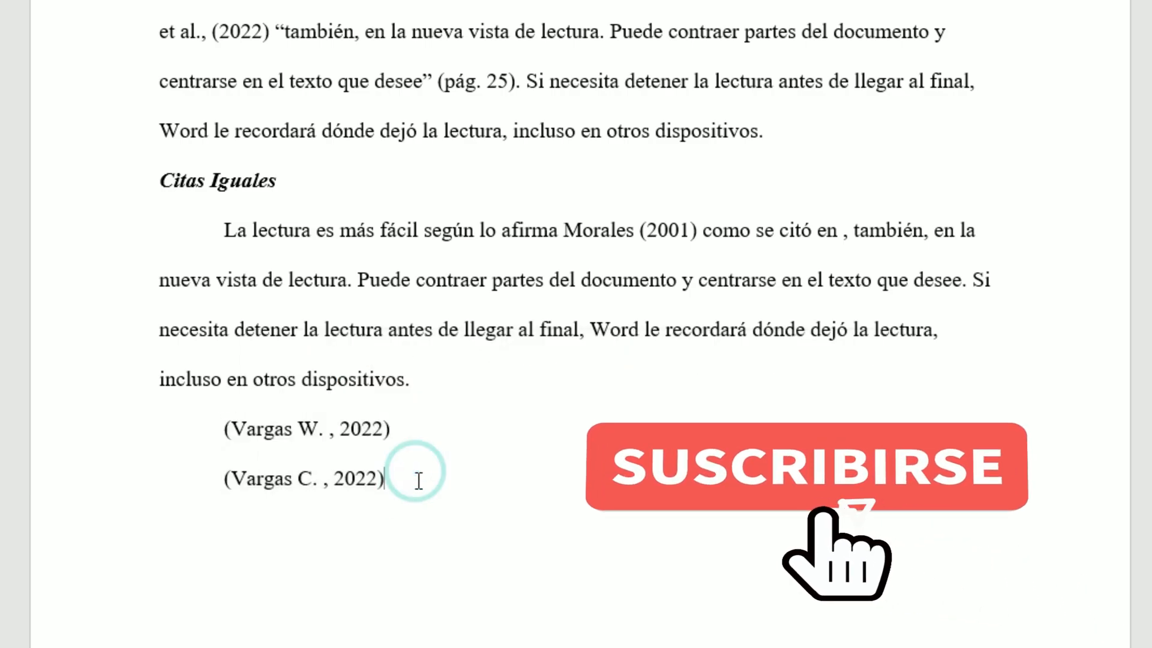
Add citations of the 2012 sources "Estado del arte de la seguridad humana en Colombia" and "Citas y Referencias en APA 7ma Ed" on separate lines below
key(Return)
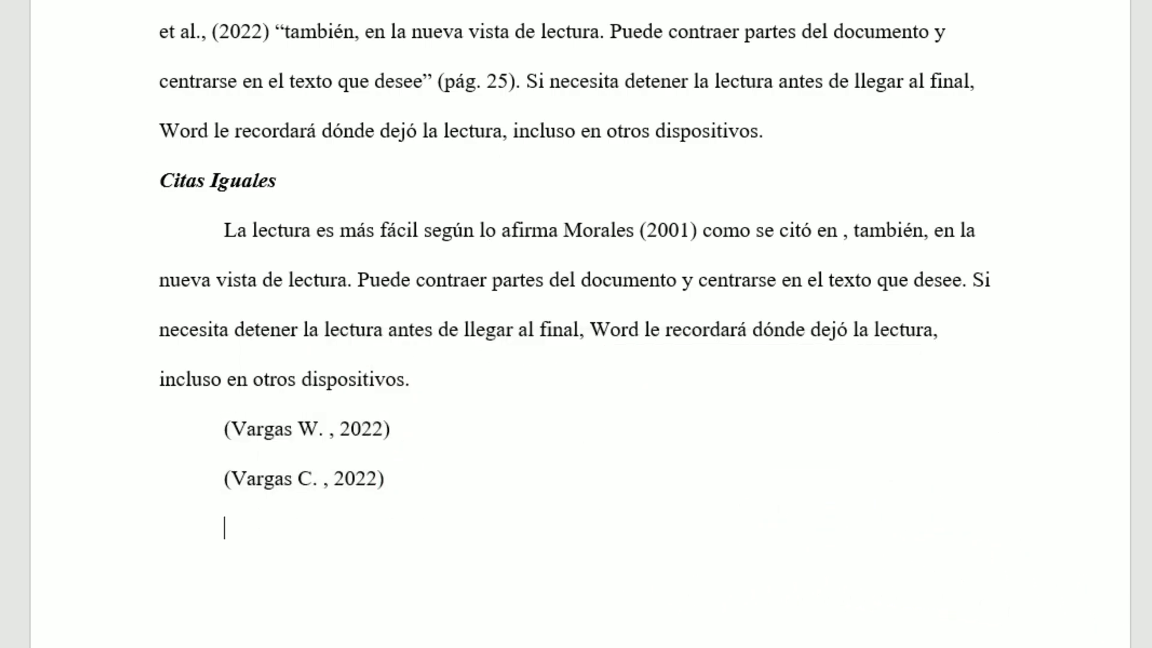
click(482, 267)
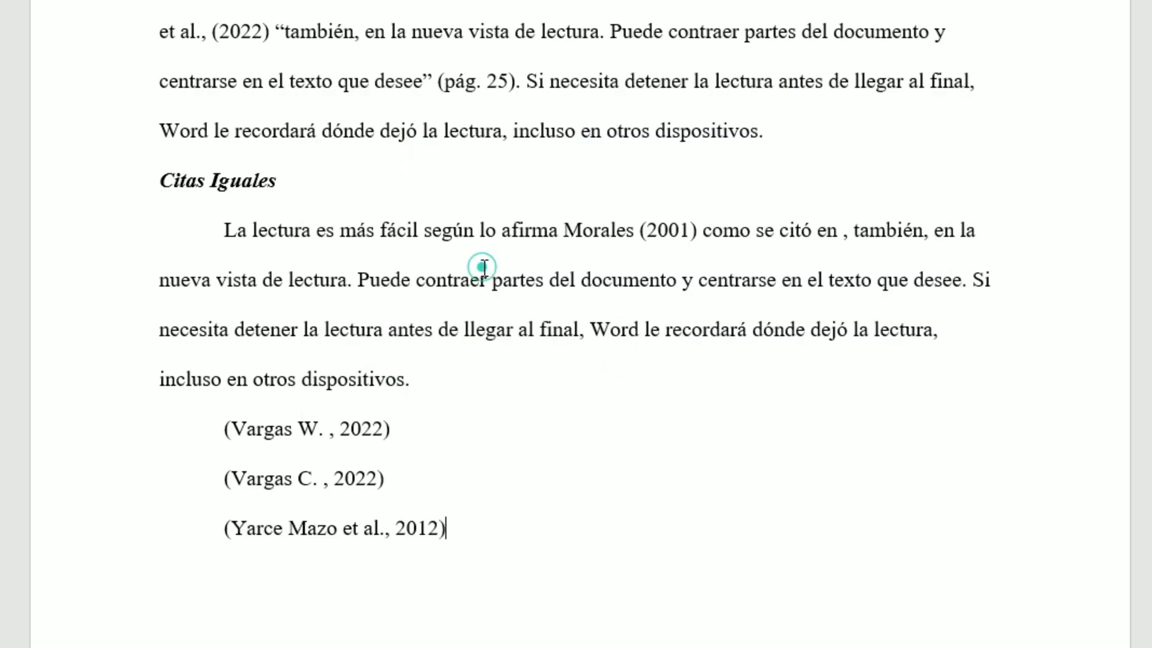
key(Return)
click(367, 1)
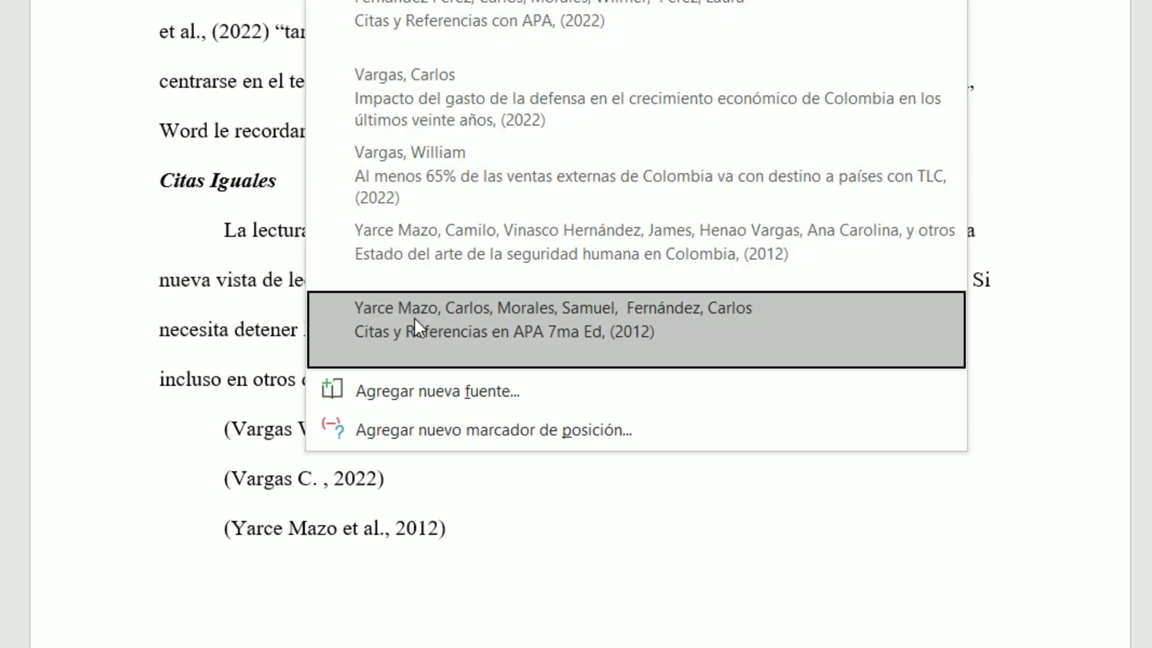
click(414, 321)
Examine the author list of the source "Estado del arte de la seguridad humana en Colombia" behind the first 2012 citation
scroll(548, 378, down, 3)
click(336, 346)
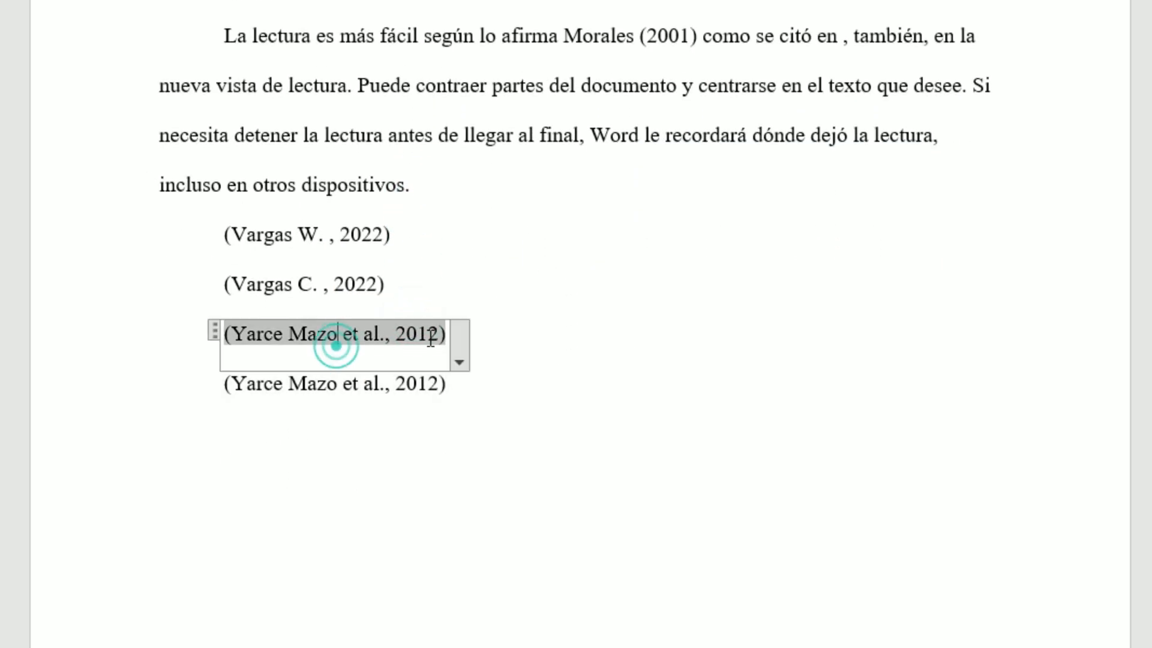
click(462, 340)
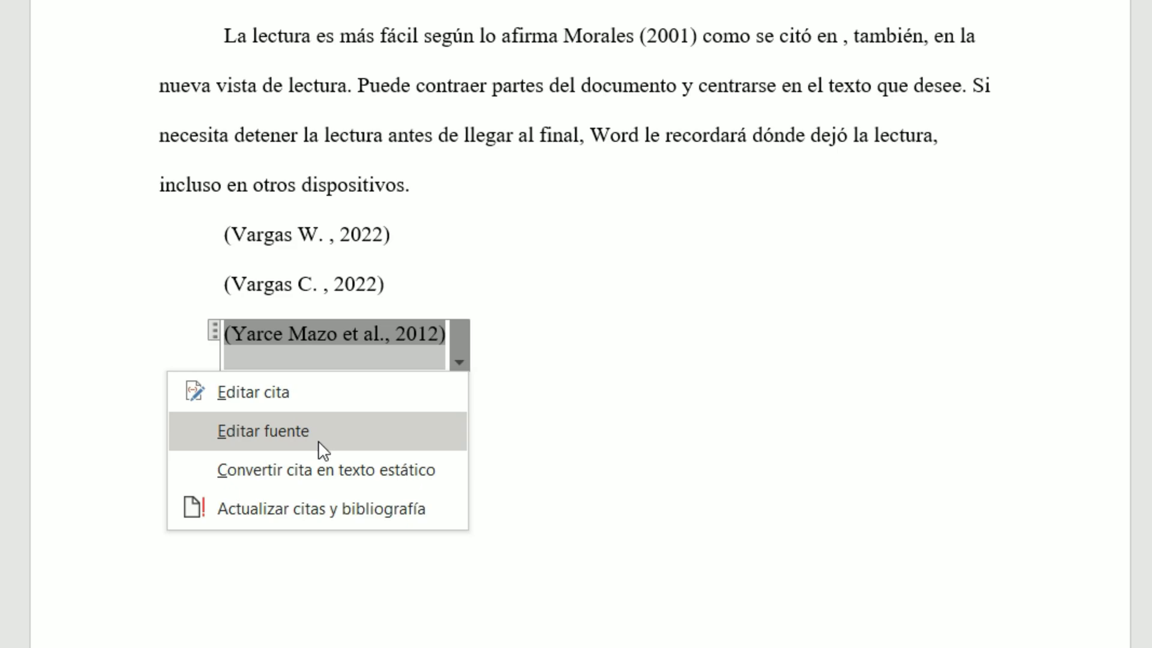
click(318, 441)
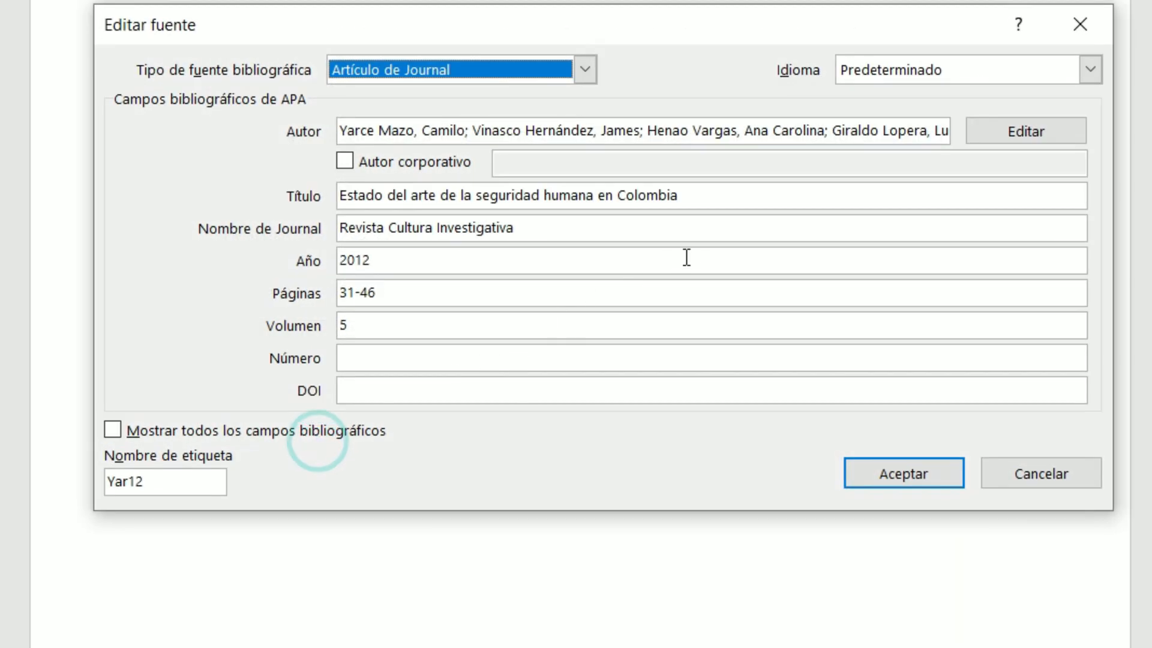
click(1048, 132)
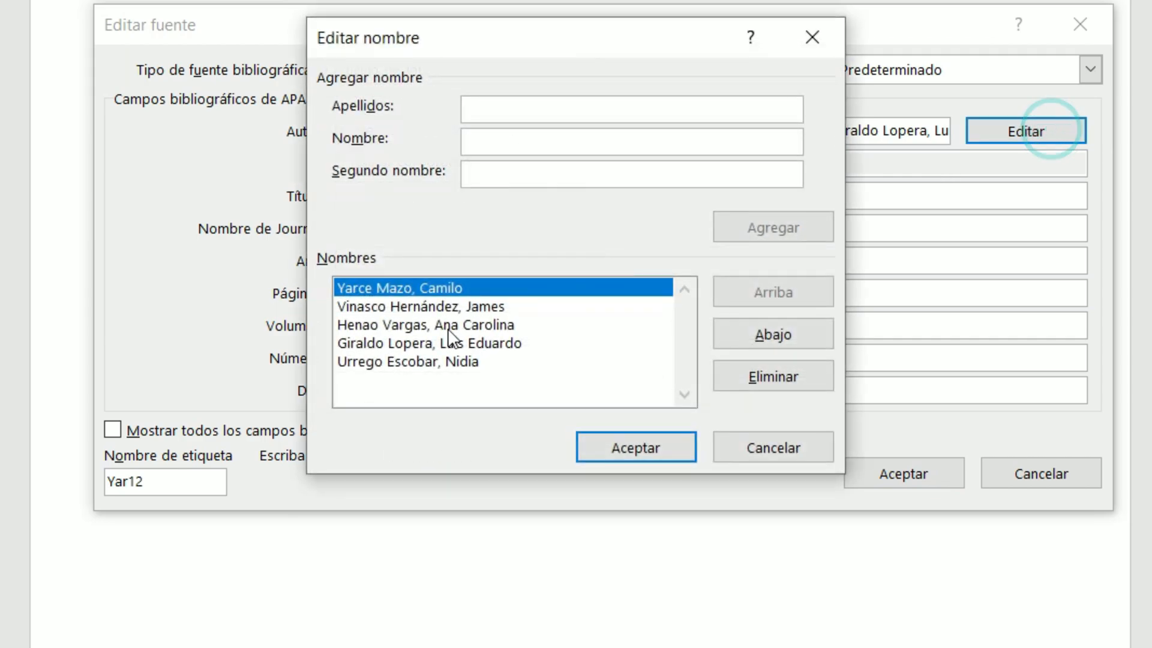
click(811, 37)
click(1079, 25)
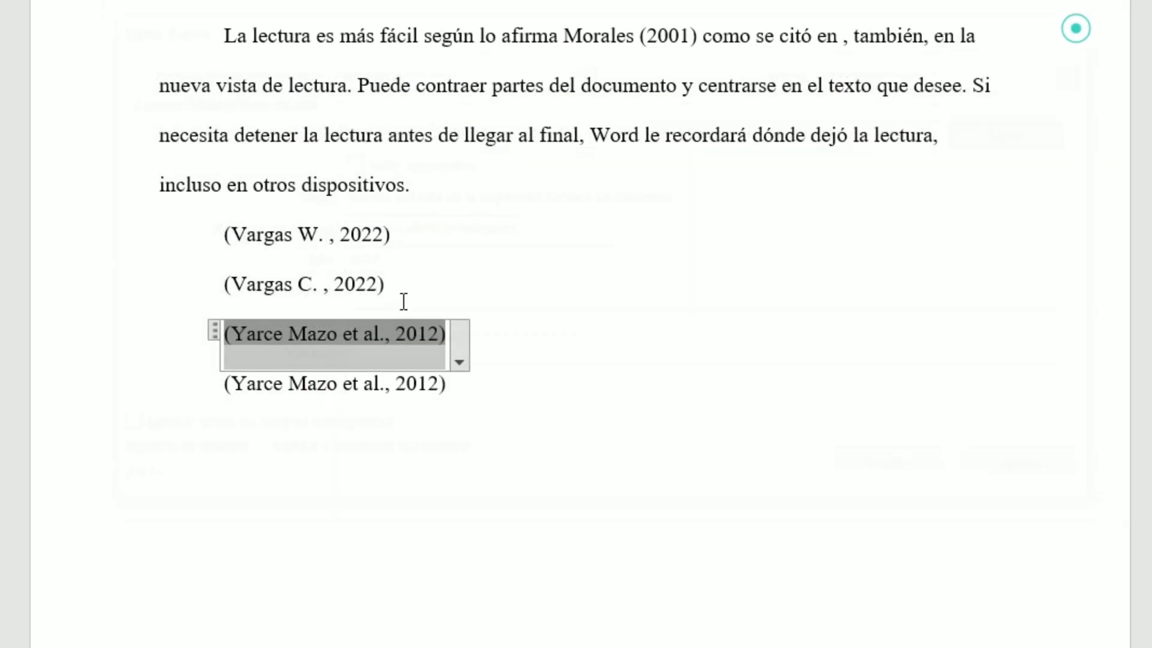
Examine the author list of the source "Citas y Referencias en APA 7ma Ed" behind the second 2012 citation
click(384, 384)
click(464, 393)
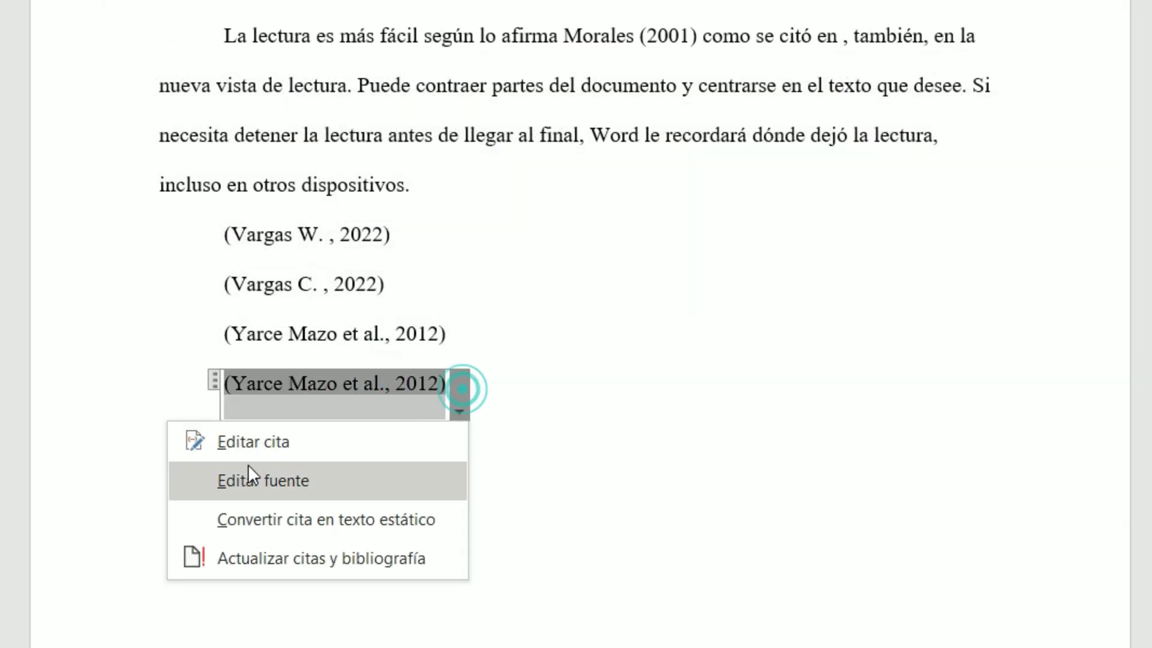
click(247, 474)
click(992, 133)
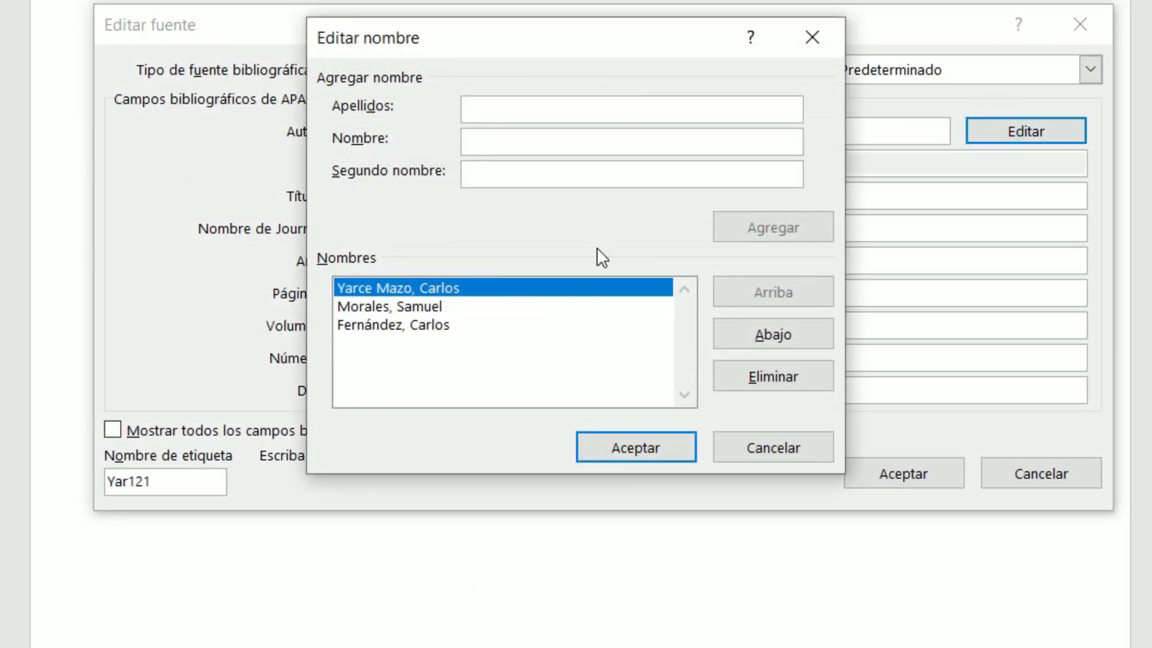
click(764, 454)
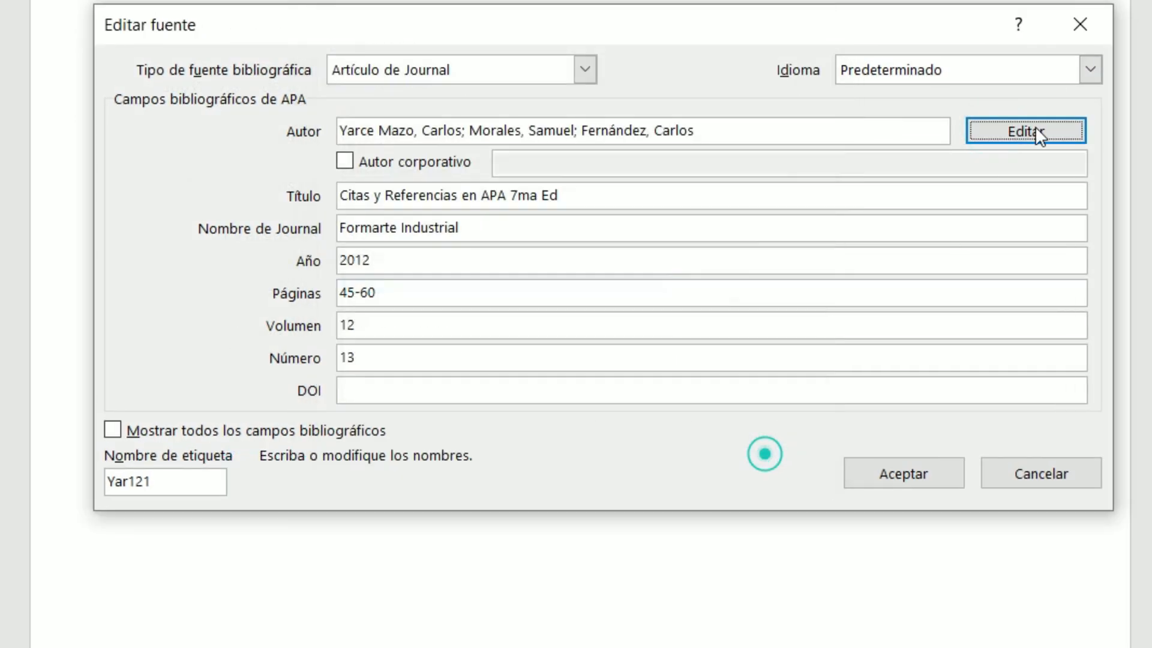
click(1093, 24)
Convert the second 2012 citation to static text and rewrite it without its opening parenthesis, adding the second author's surname before "et al."
click(469, 396)
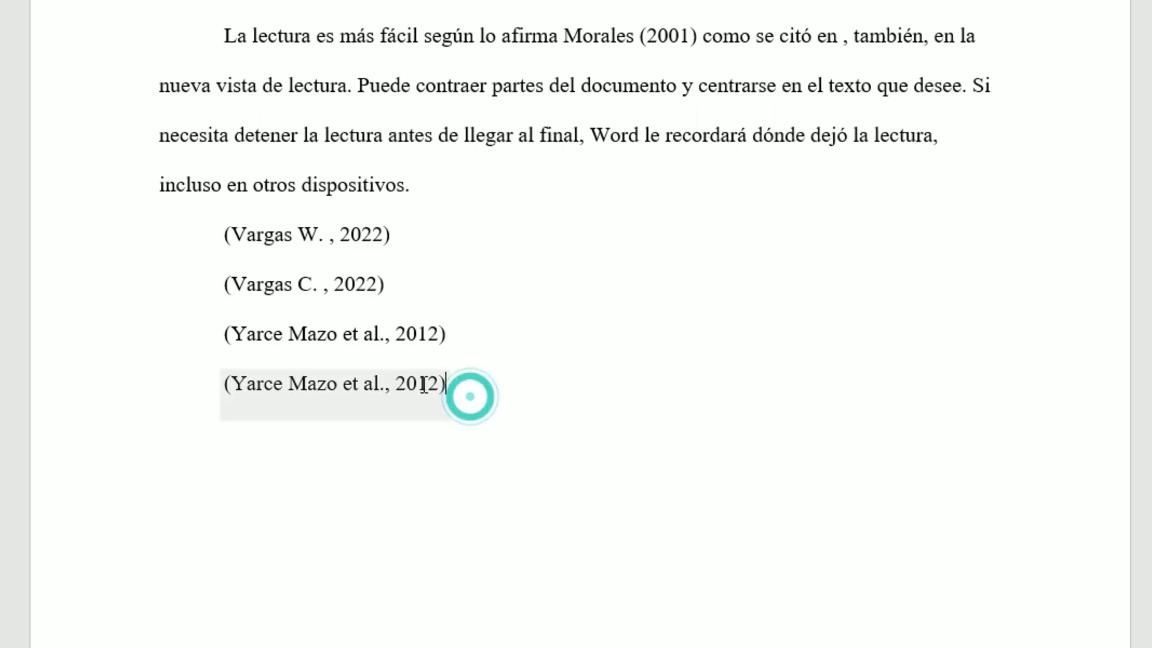
click(422, 383)
click(460, 397)
click(307, 515)
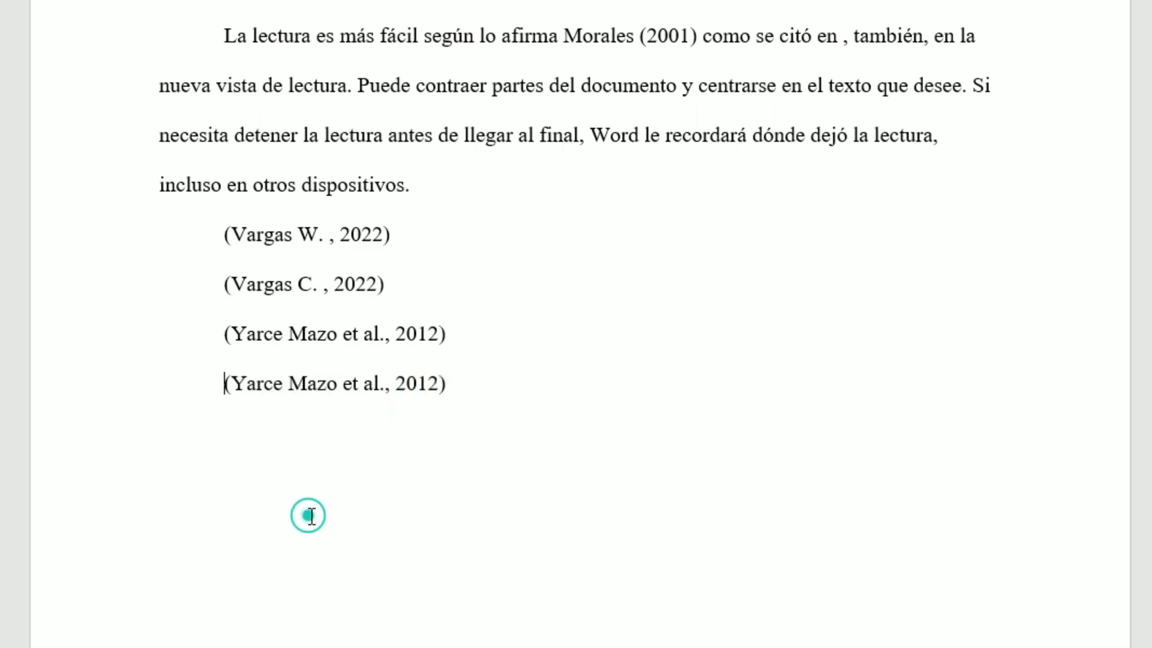
key(Delete)
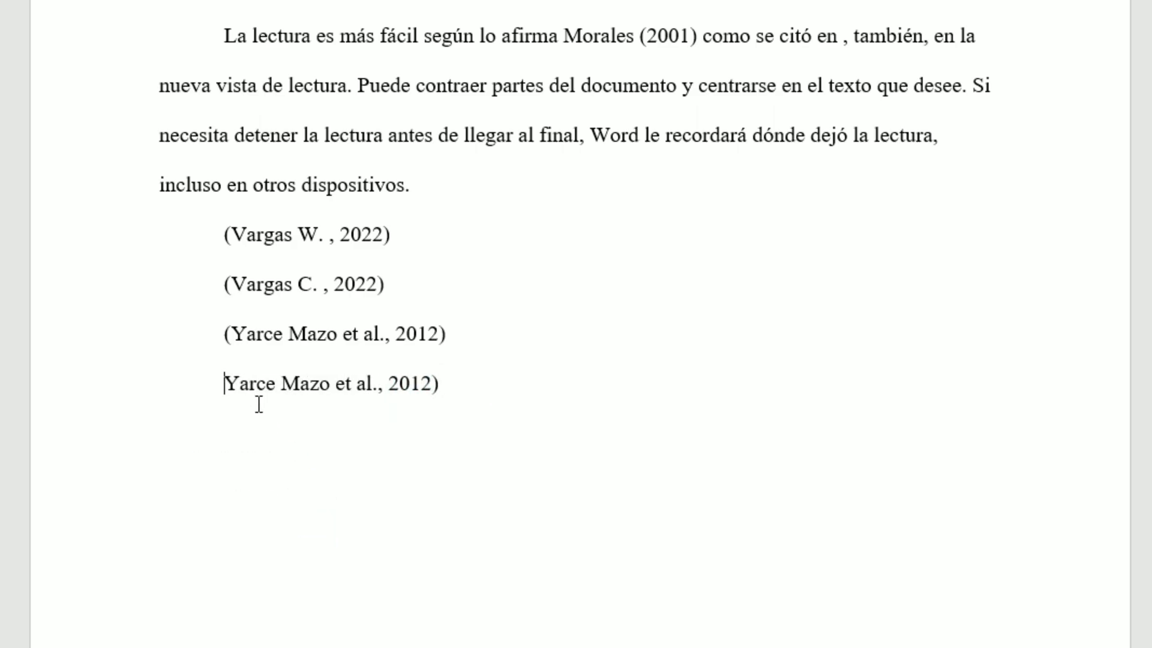
click(321, 382)
text(, Morales)
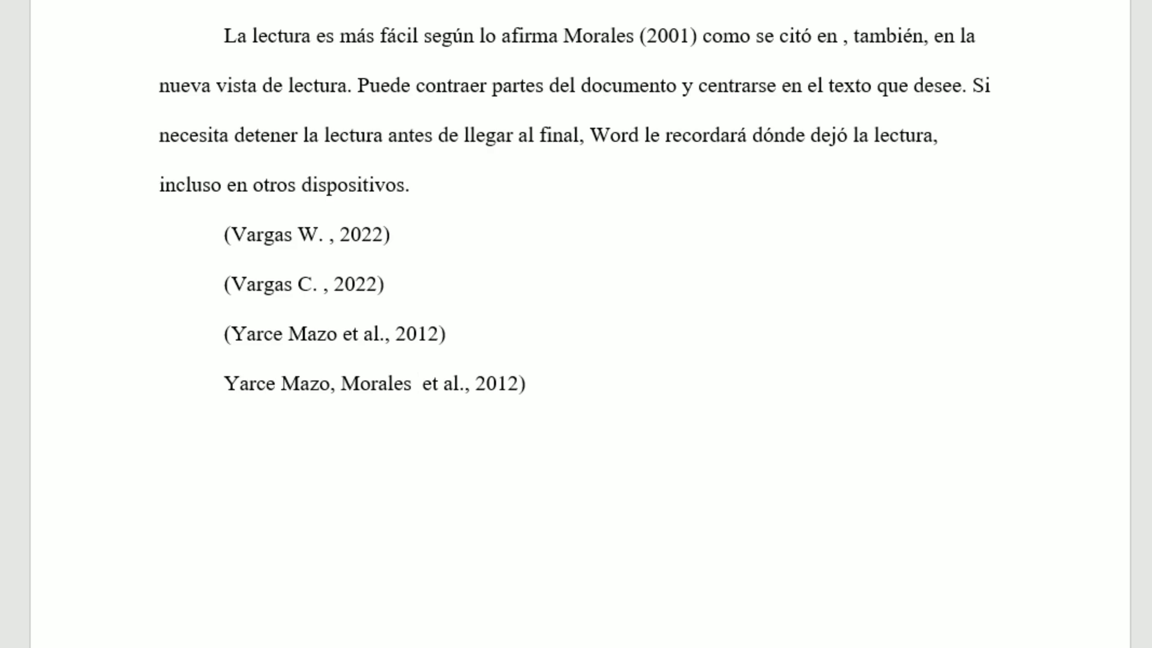
key(BackSpace)
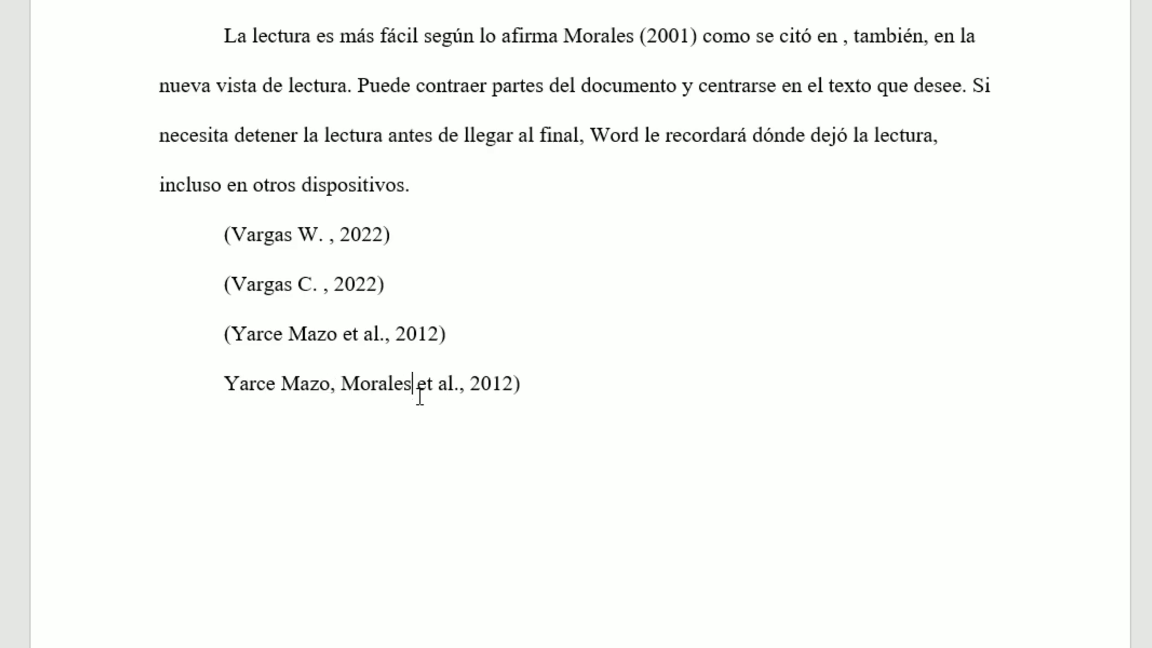
Remove the closing parenthesis of the second 2012 citation and re-enter it after the year
drag(423, 379, 454, 403)
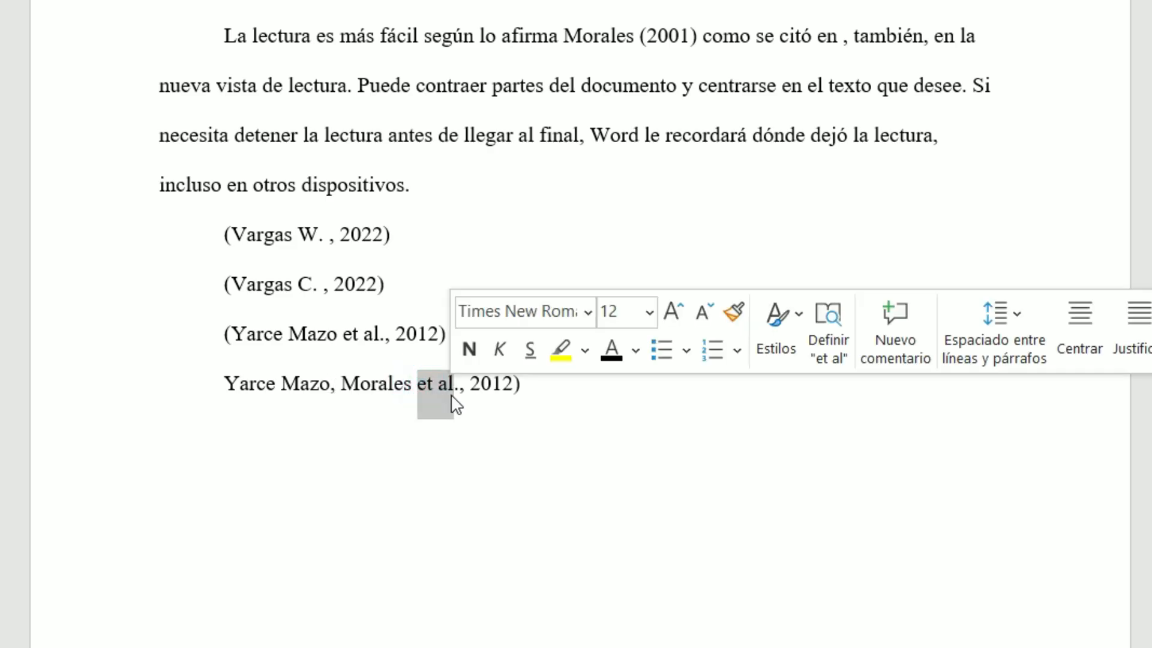
drag(532, 384, 237, 403)
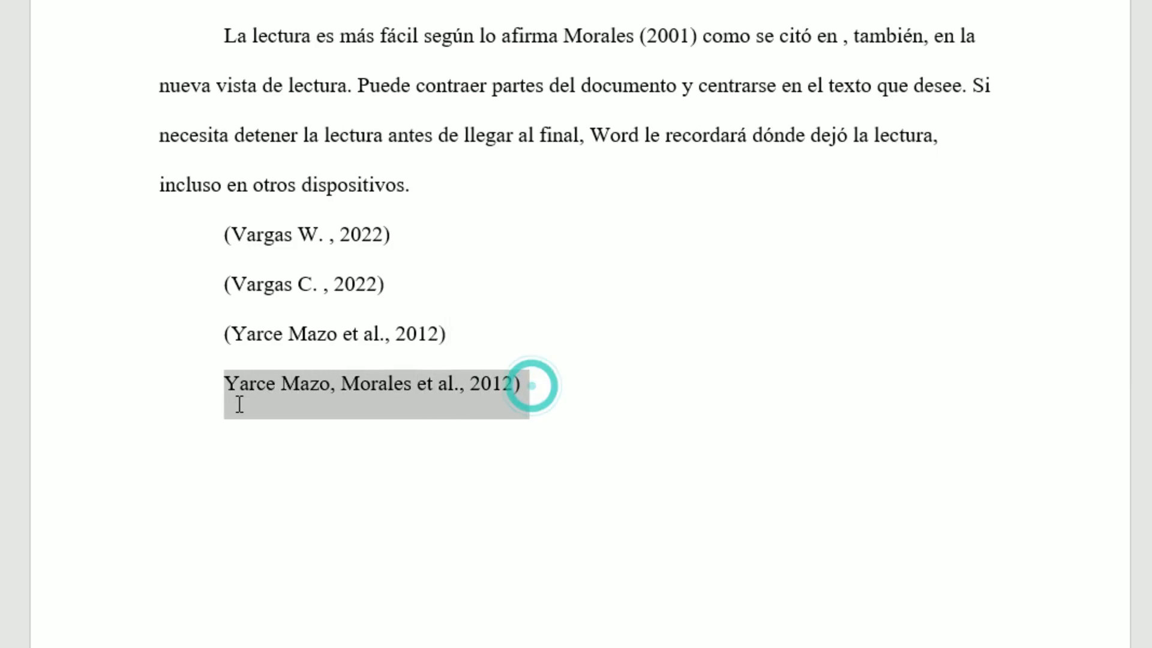
click(574, 390)
key(BackSpace)
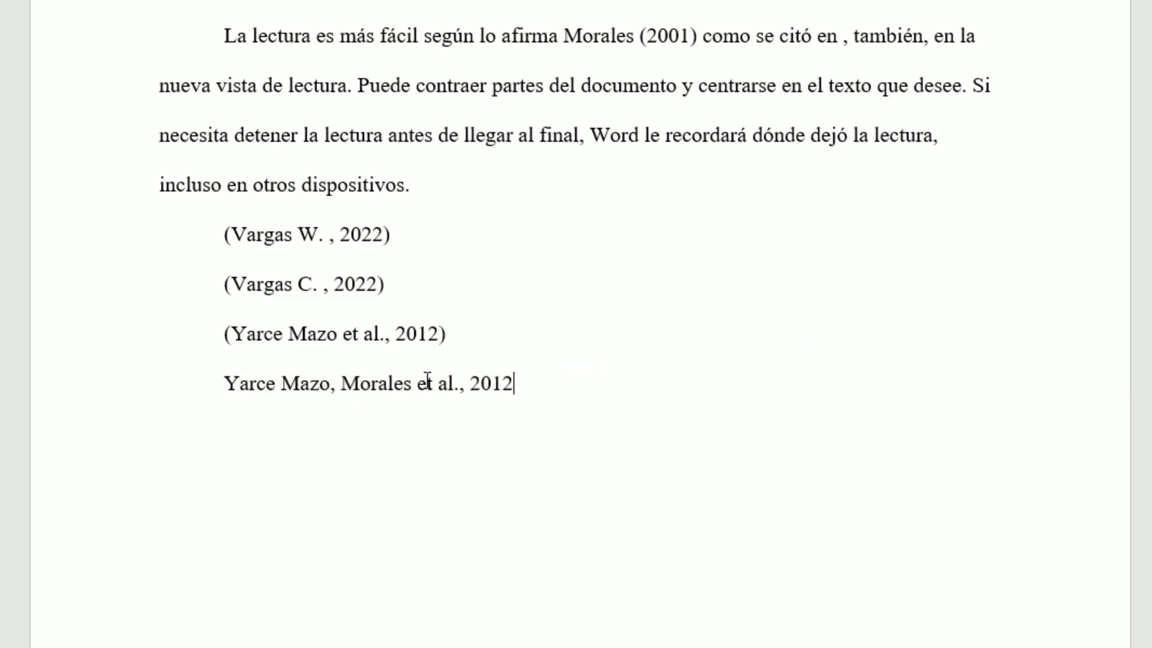
drag(419, 384, 514, 389)
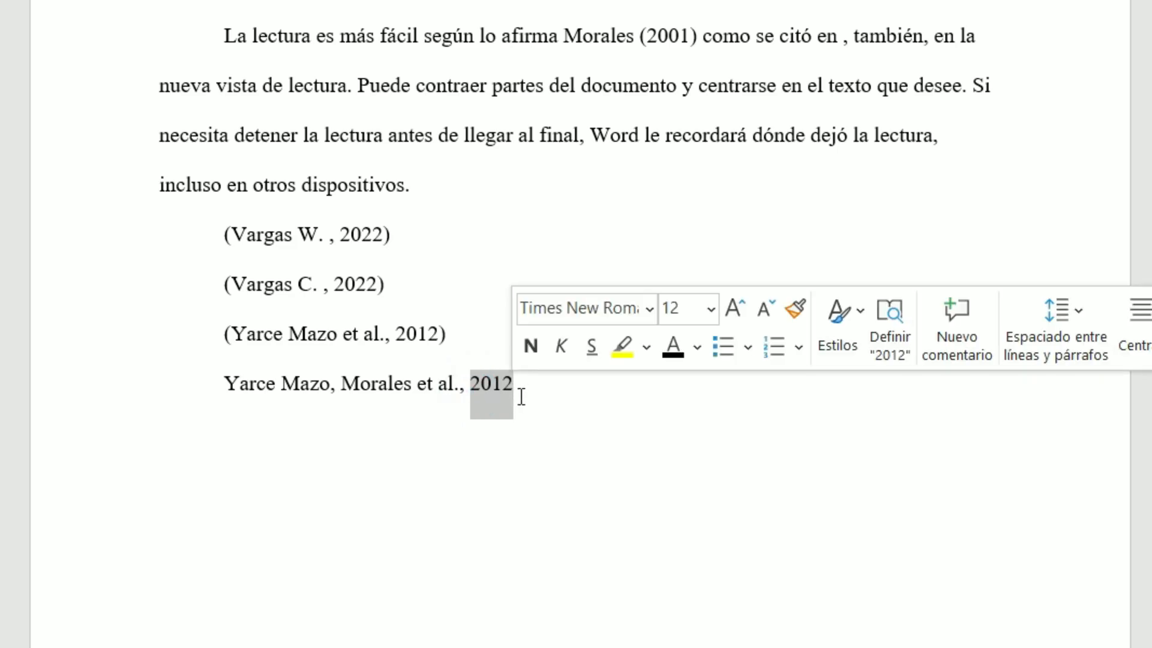
click(521, 397)
text())
key(ctrl+Left)
key(ctrl+Left)
key(ctrl+Left)
key(ctrl+Left)
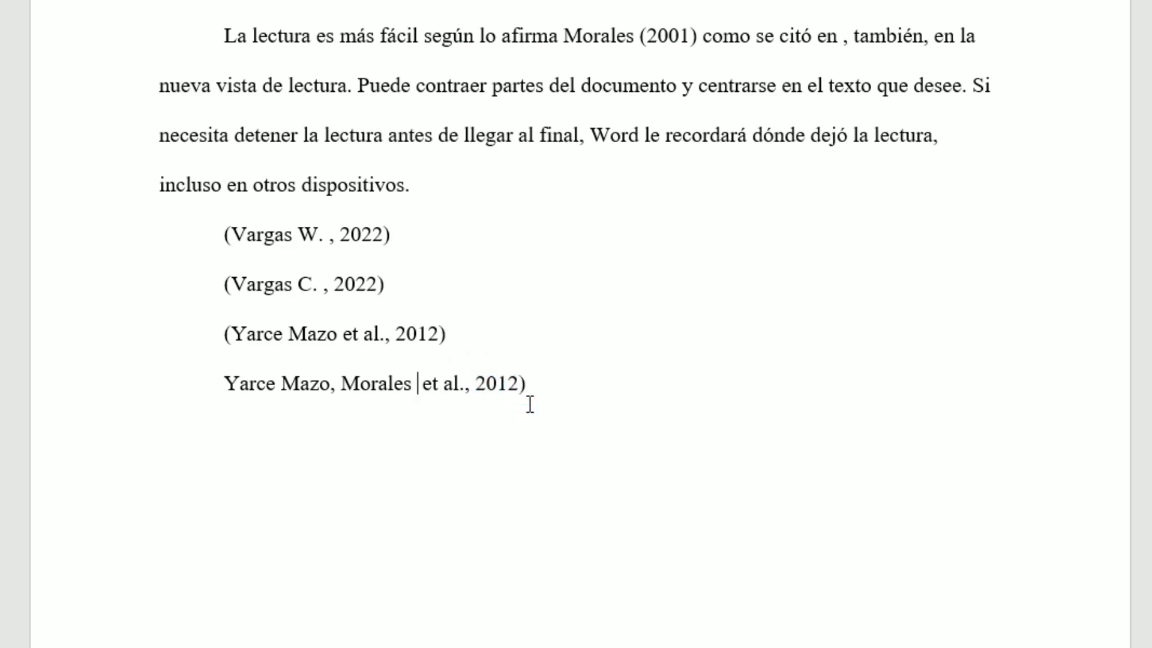
Undo the text edits and the static-text conversion of the second 2012 citation
key(ctrl+z)
key(ctrl+z)
click(377, 386)
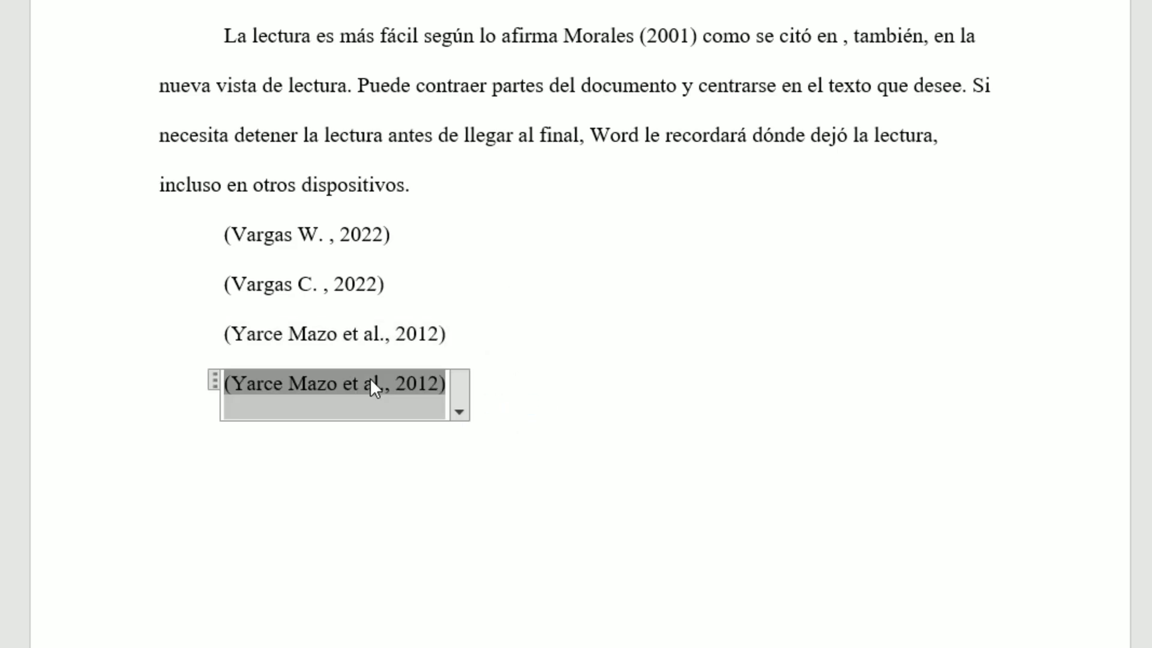
Convert the first 2012 citation to static text and rewrite it without its opening parenthesis, adding a comma and a co-author's surname before "et al."
click(390, 335)
click(462, 353)
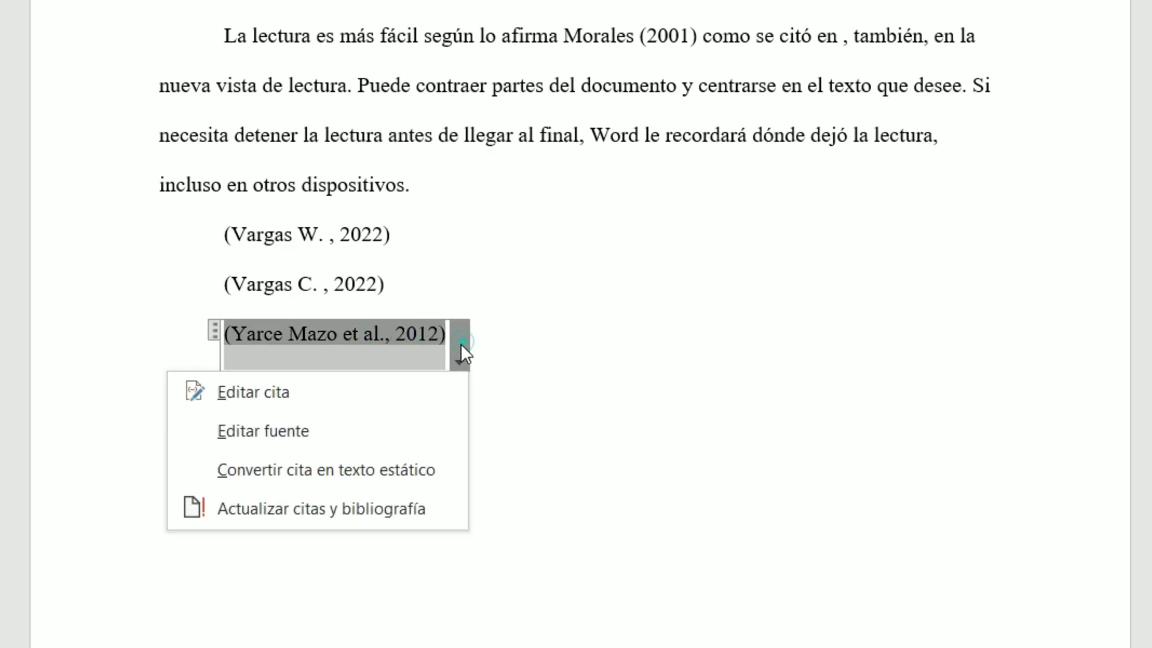
click(312, 465)
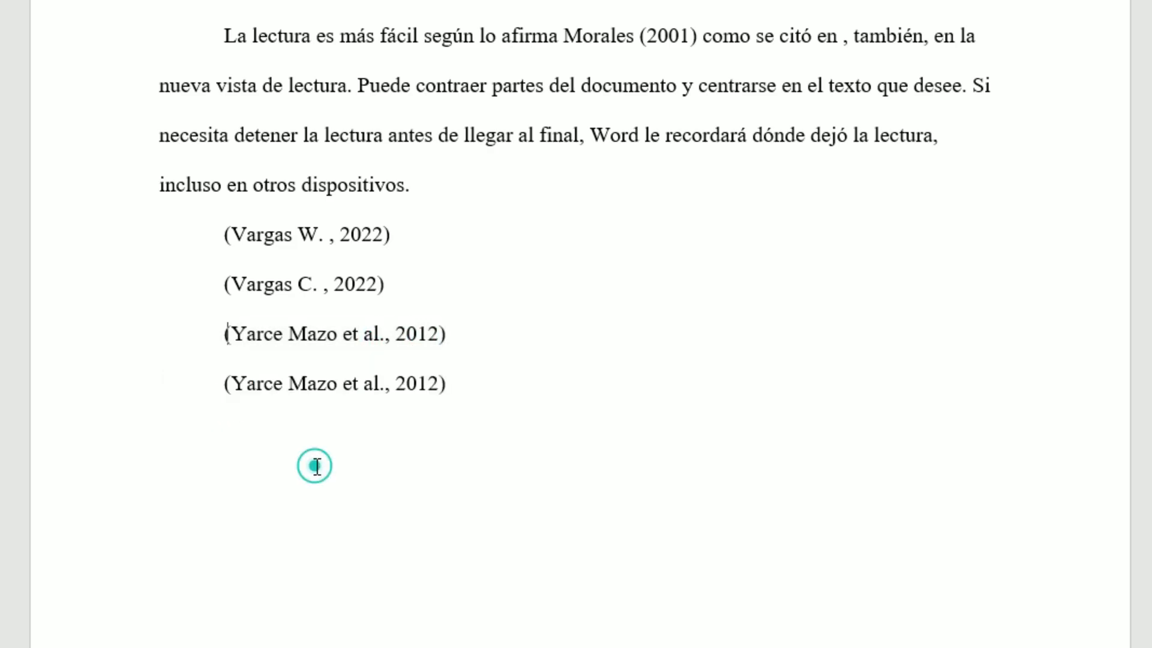
key(Delete)
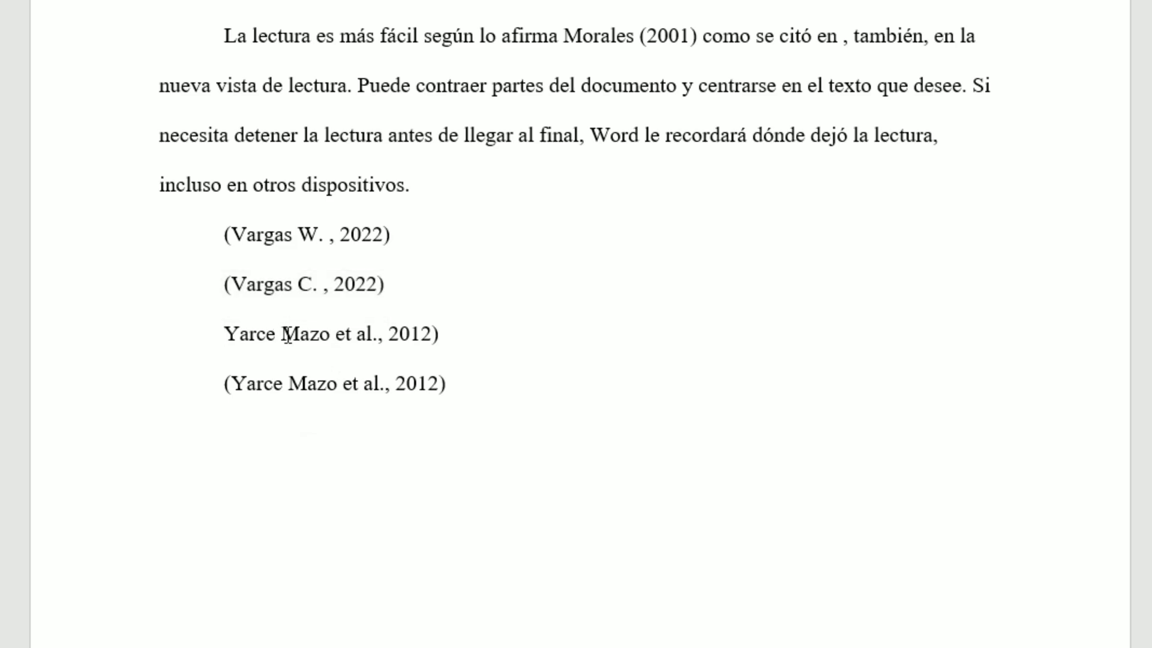
click(333, 339)
text(, Morales)
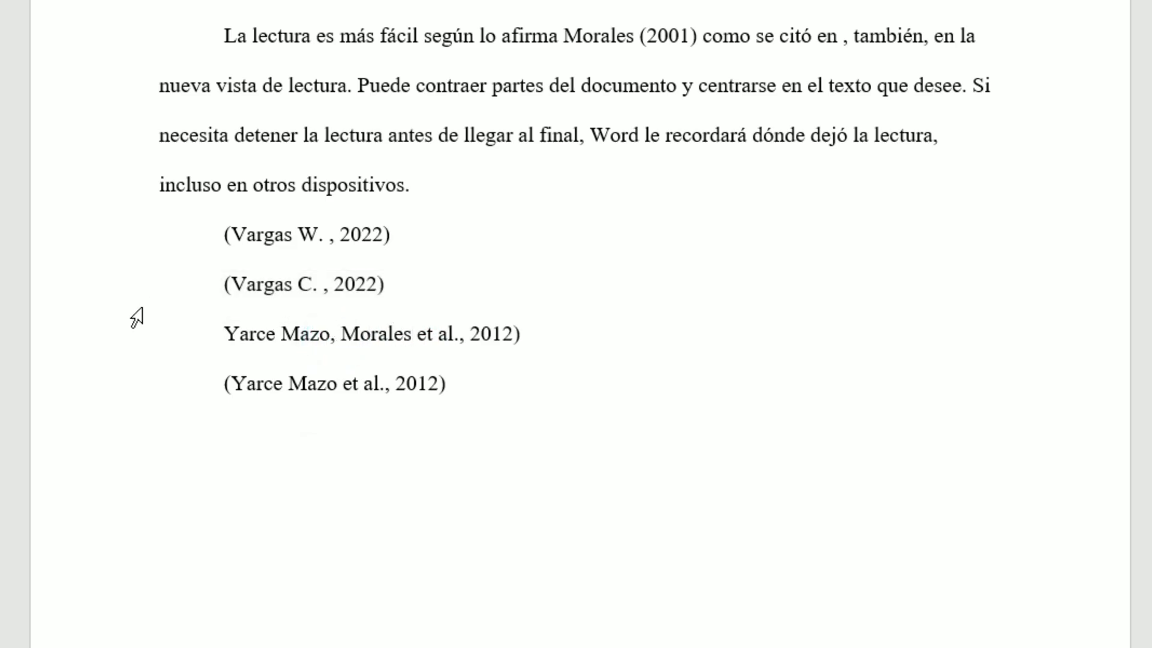
click(382, 385)
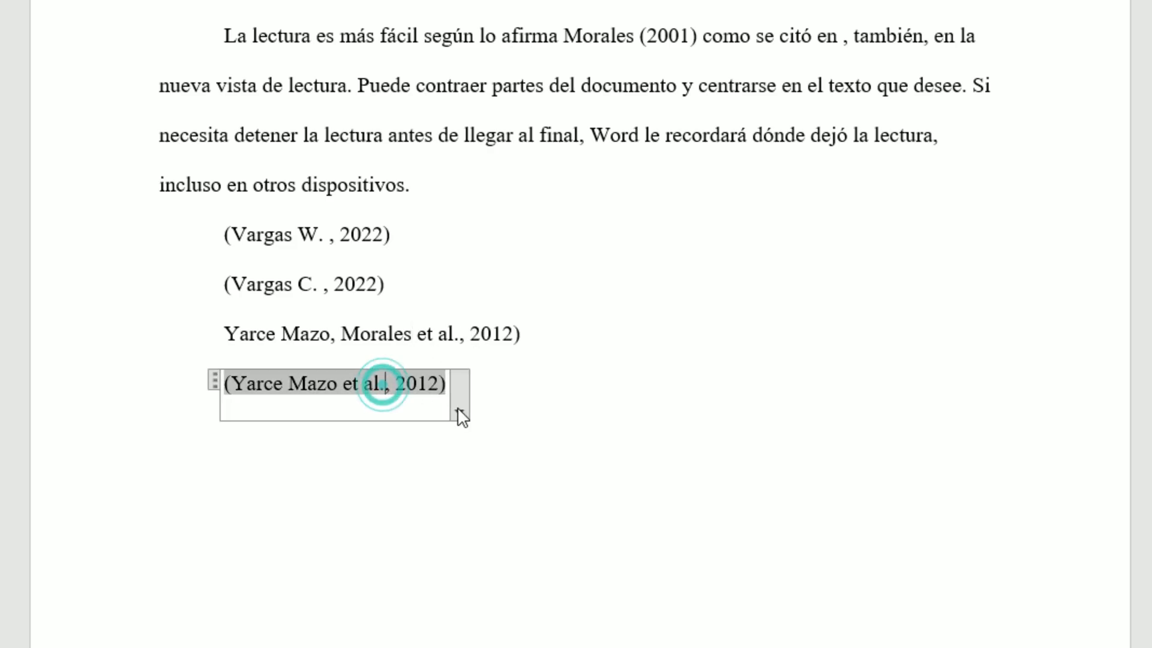
click(537, 350)
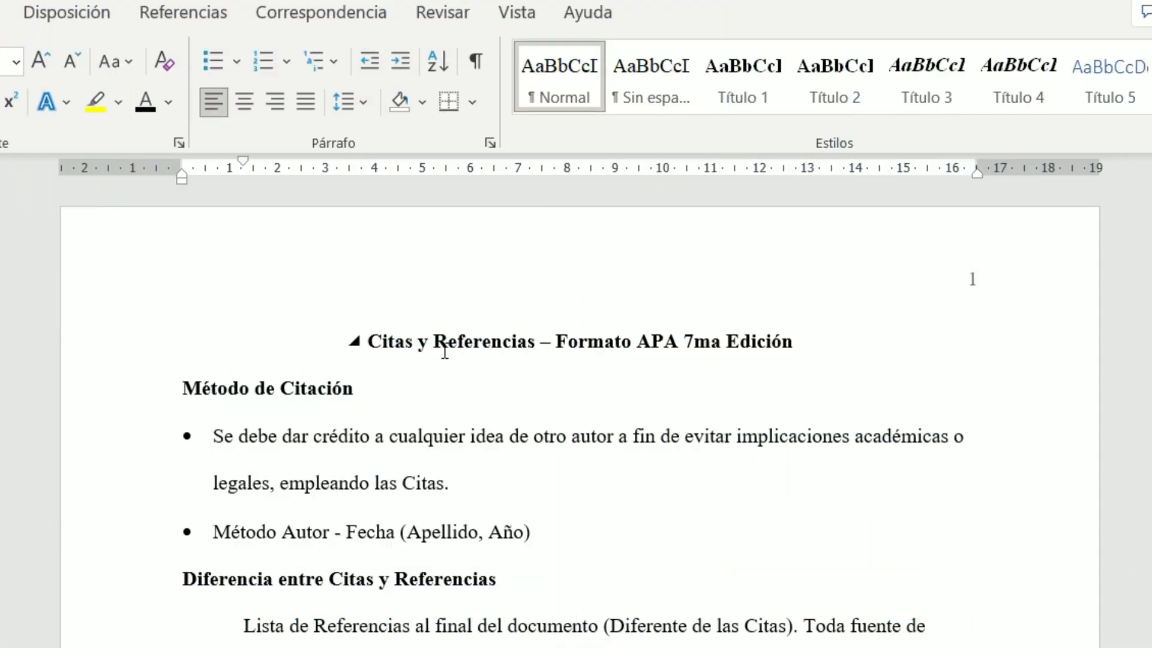
Make the Referencias heading at the end of the document start on a new page with the "Salto de página anterior" paragraph option
key(Page_Down)
key(Page_Down)
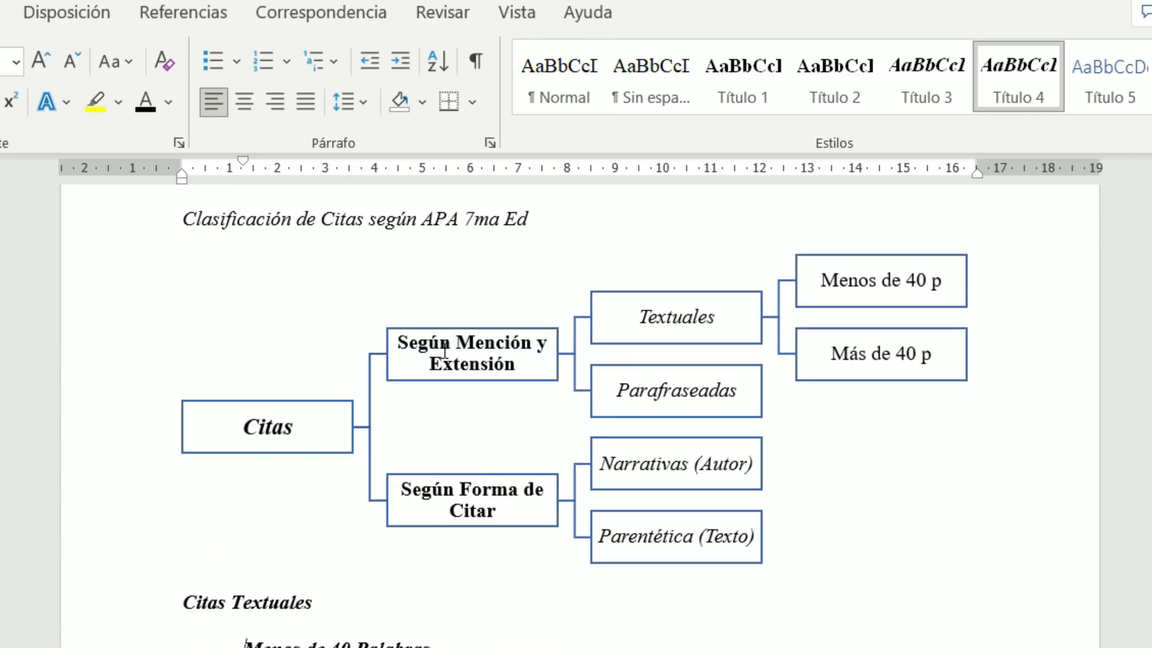
key(Page_Down)
key(Page_Down)
key(Page_Down)
key(Page_Down)
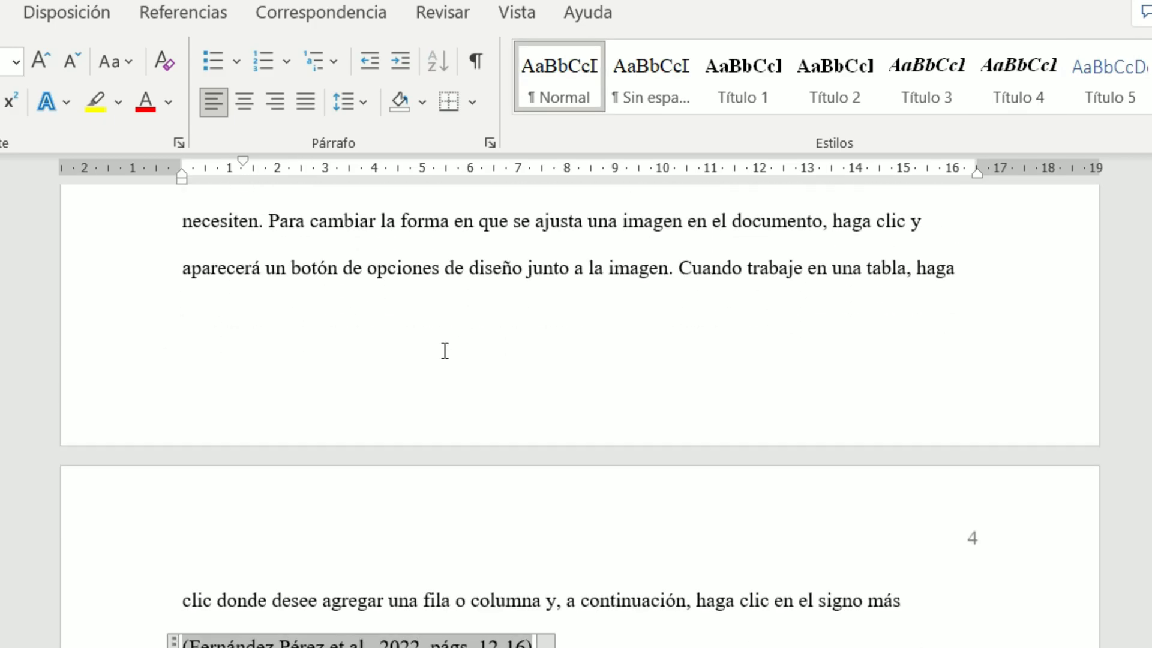
key(ctrl+End)
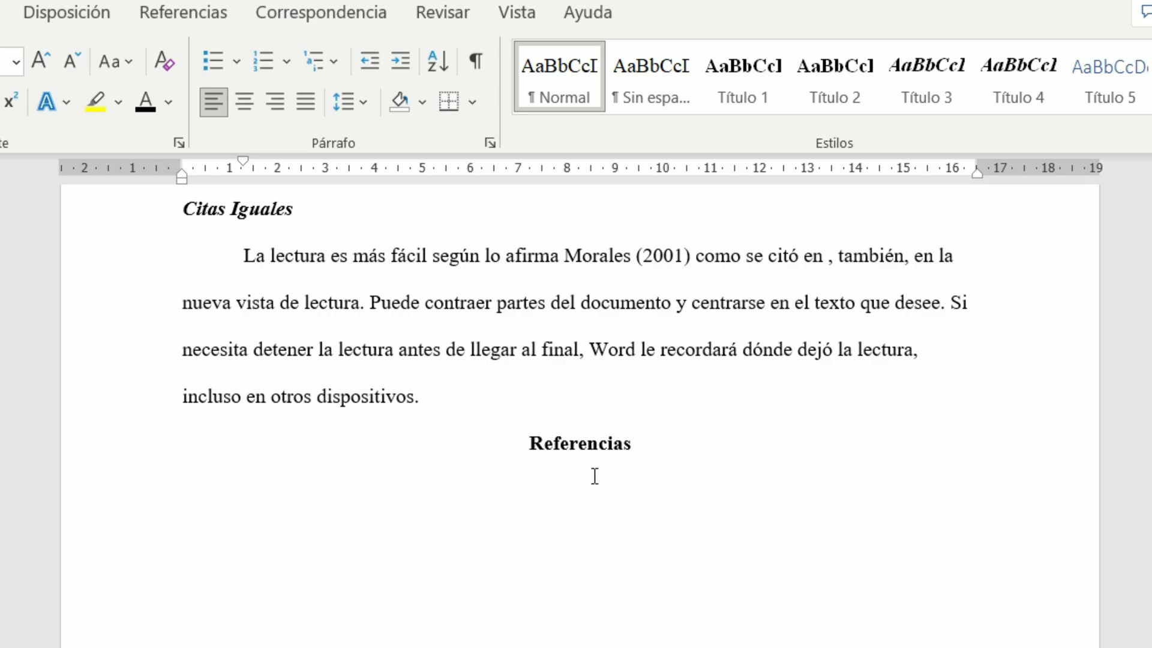
drag(643, 444, 530, 453)
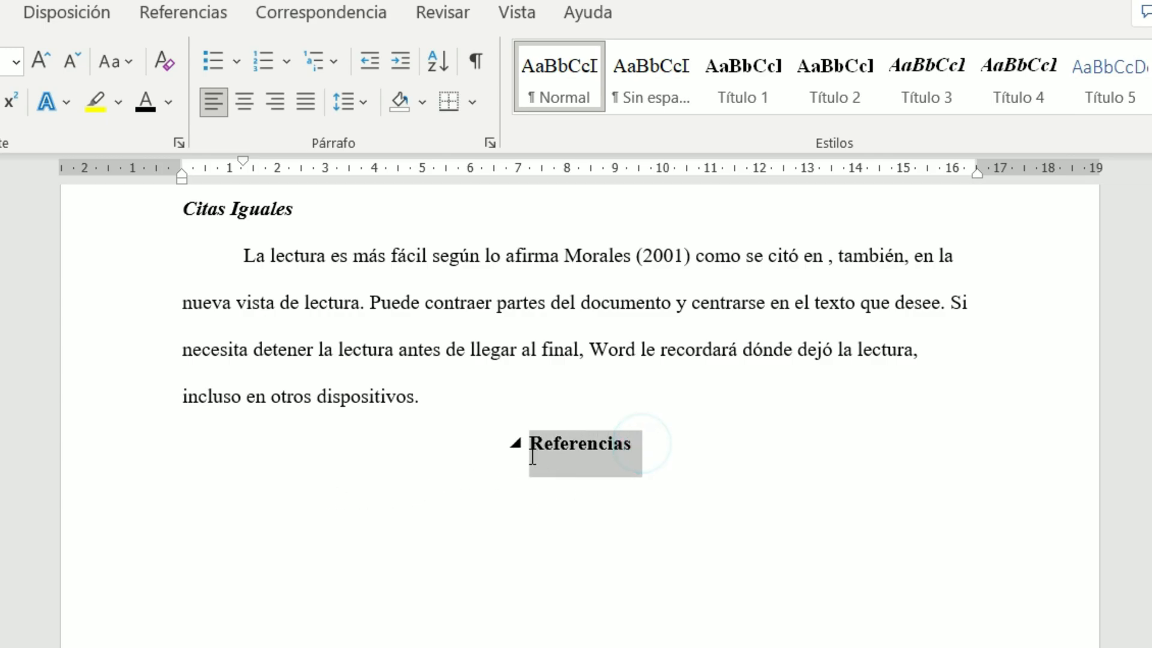
click(496, 143)
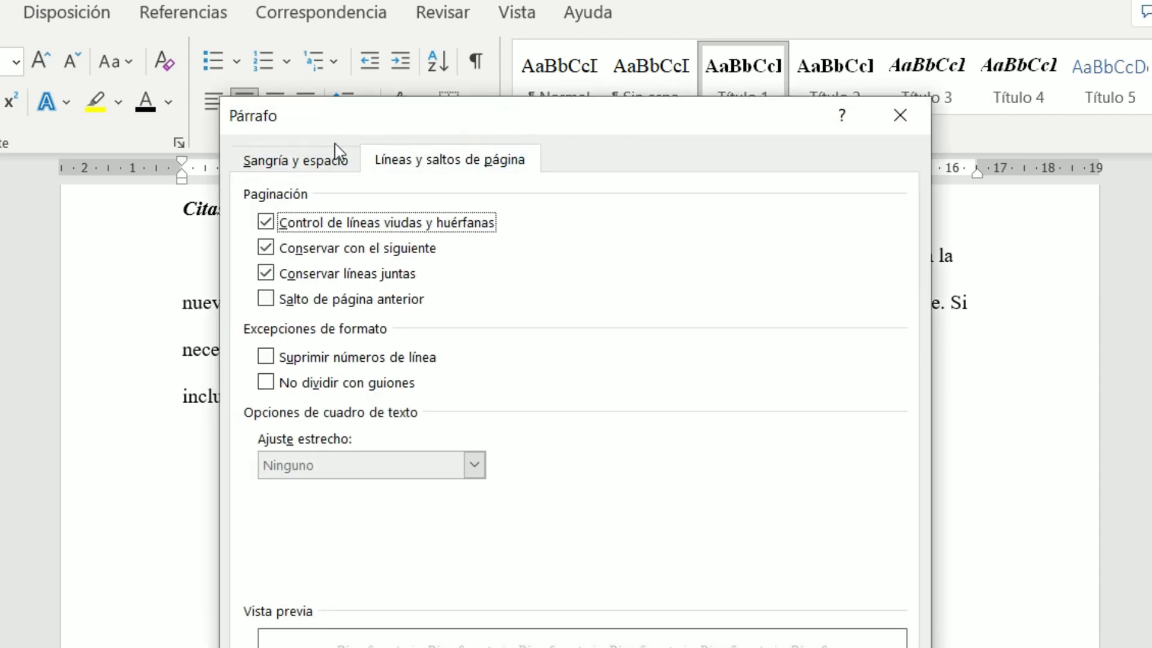
click(341, 303)
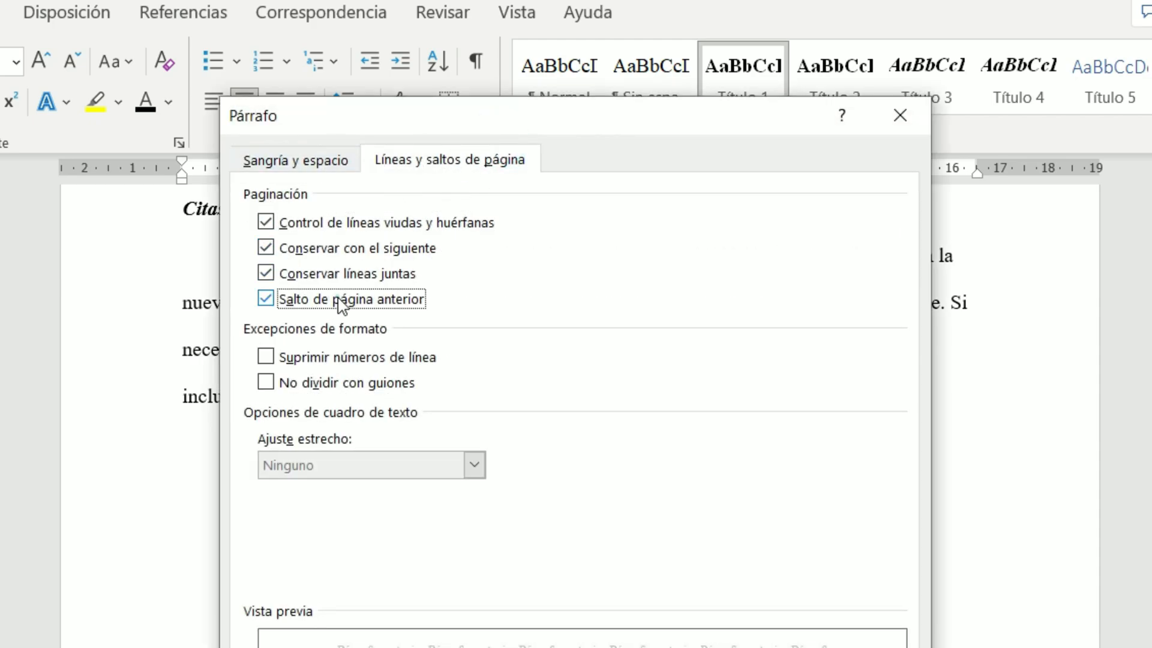
key(Return)
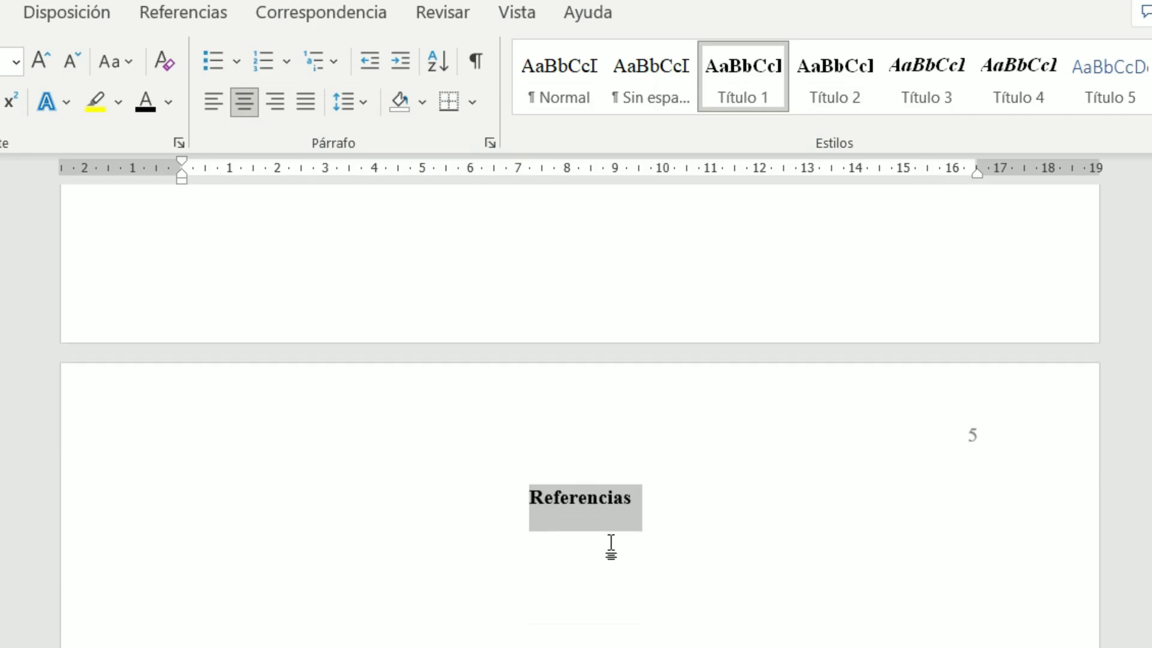
Place the text cursor on the blank line below the Referencias heading
click(578, 567)
scroll(622, 538, up, 5)
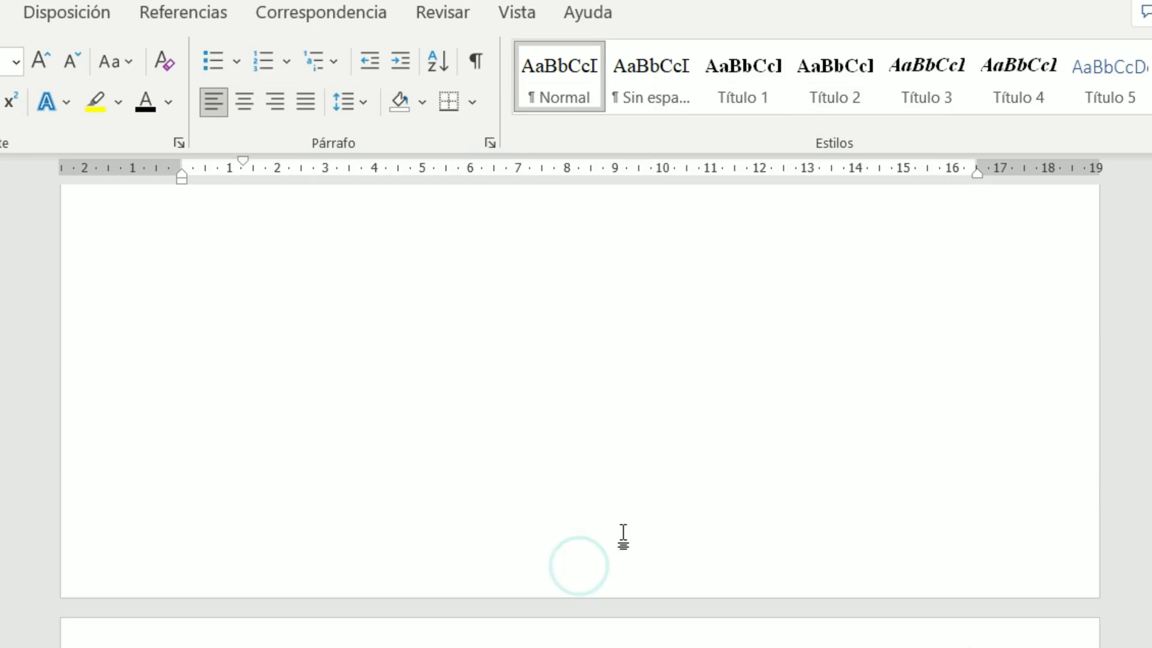
click(442, 330)
scroll(453, 406, down, 8)
click(422, 322)
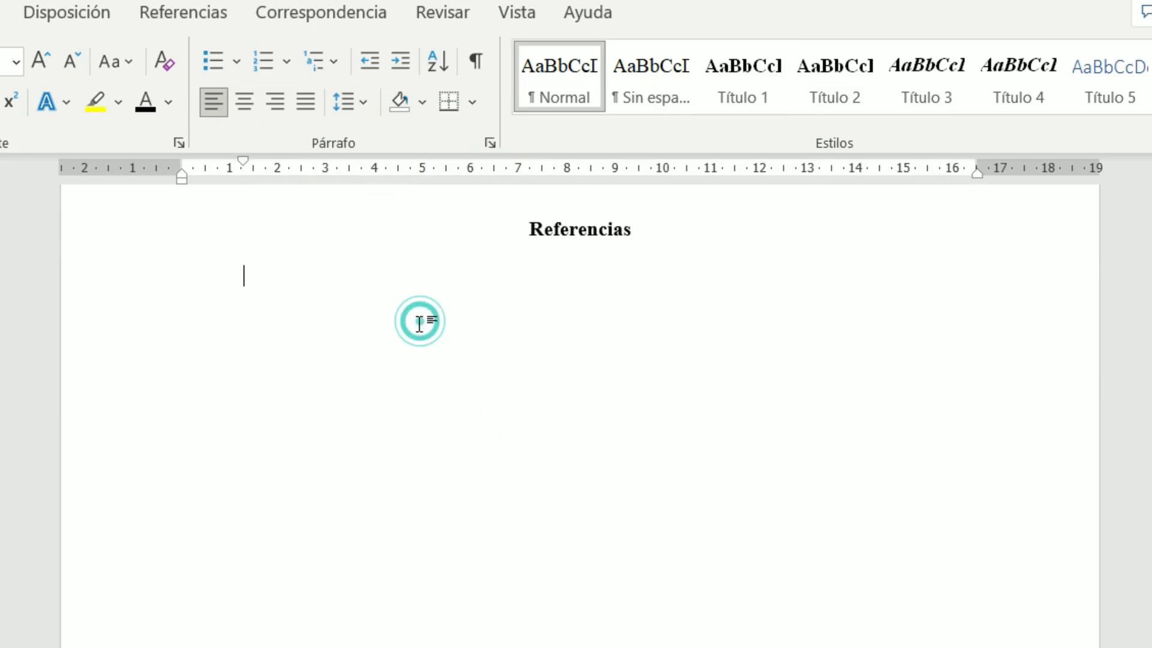
scroll(355, 316, up, 3)
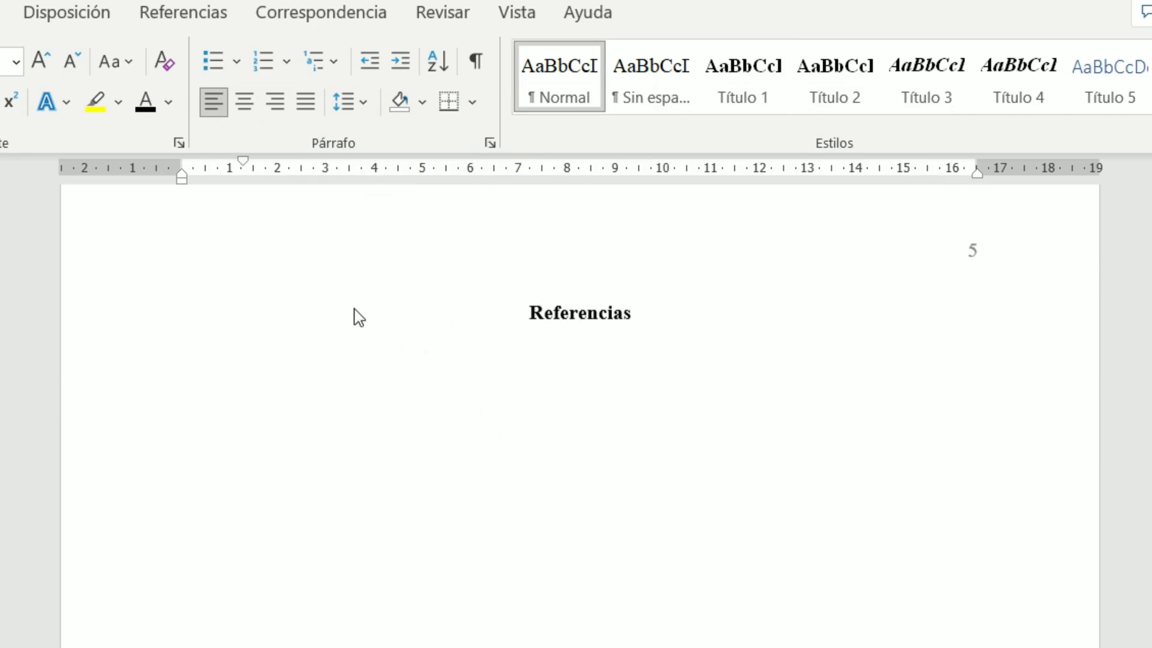
Examine the document's in-text citations, including the secondary citation with pág. 25 and the block quotation with pág. 32
click(228, 13)
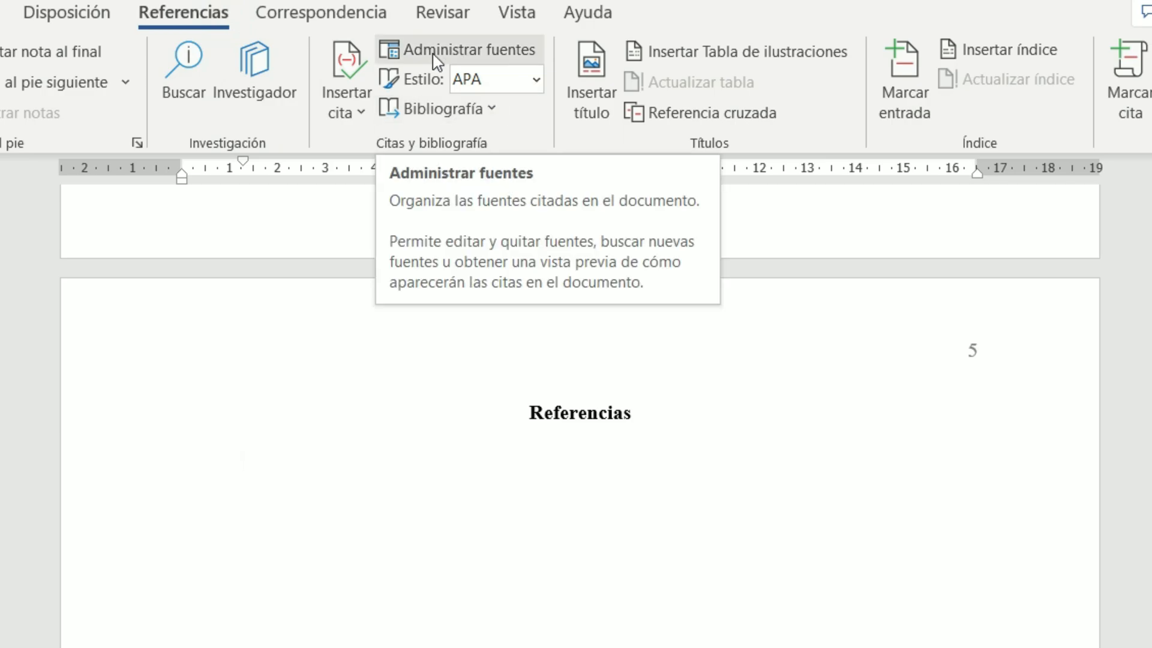
scroll(442, 358, up, 10)
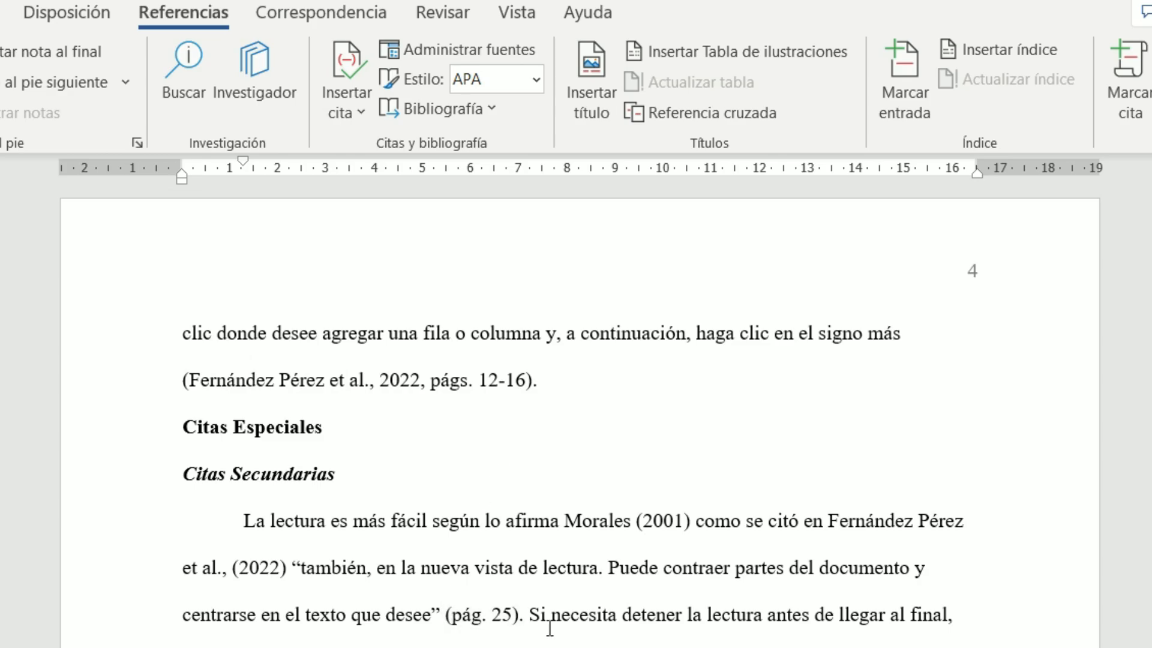
drag(525, 624, 389, 618)
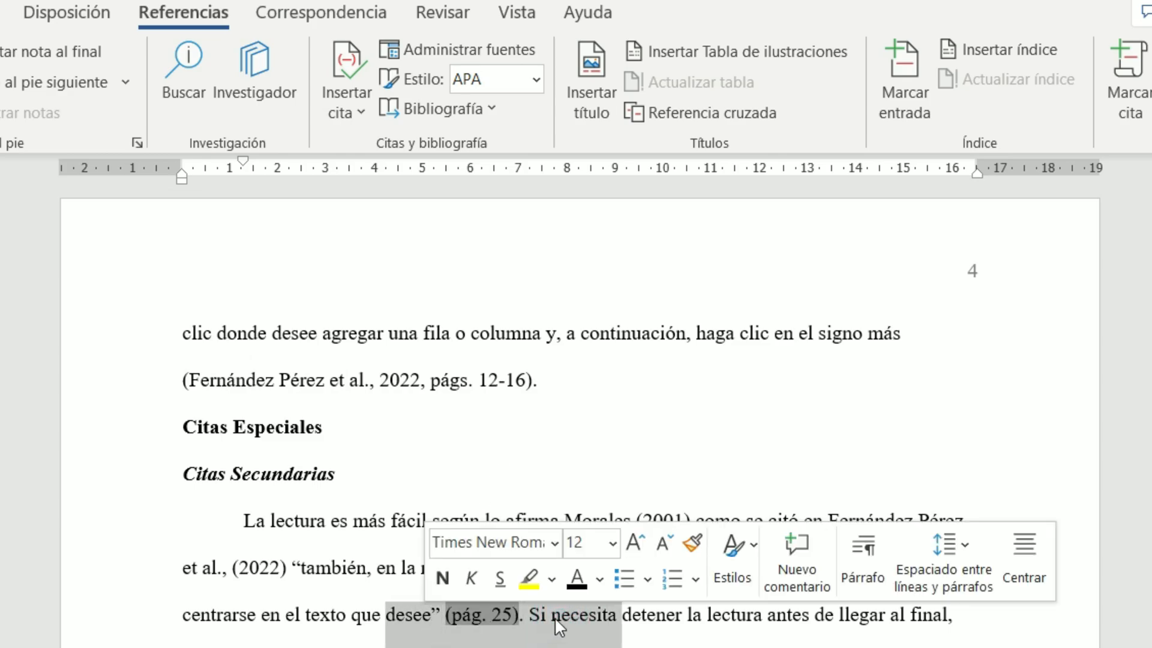
click(540, 622)
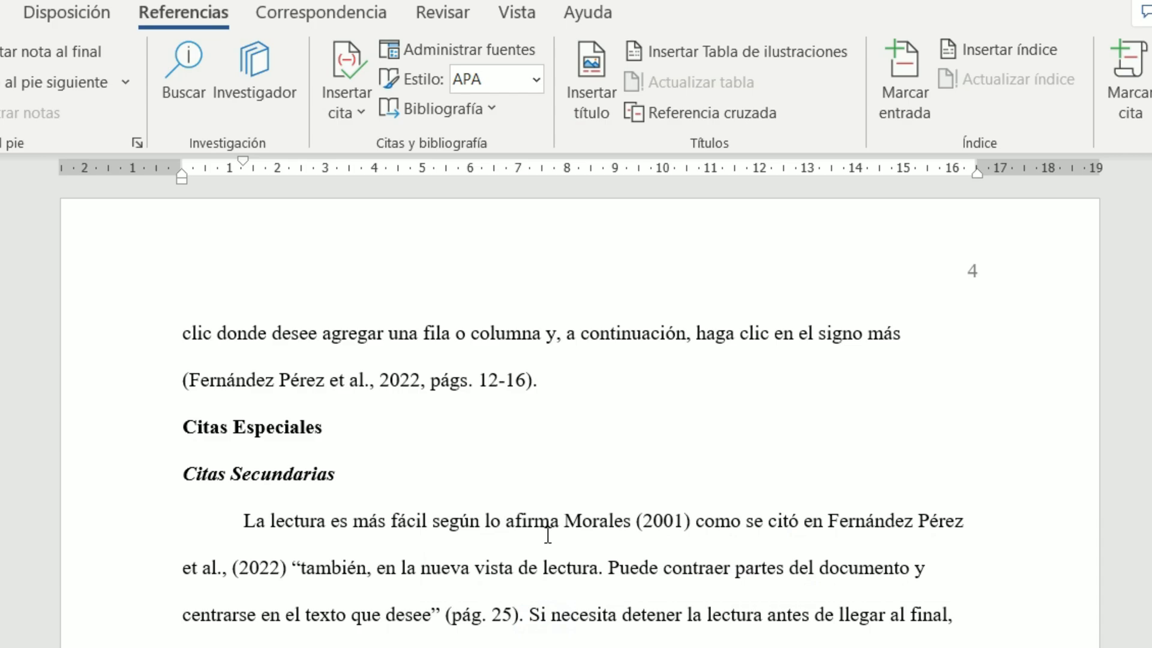
scroll(530, 549, down, 5)
scroll(531, 549, up, 5)
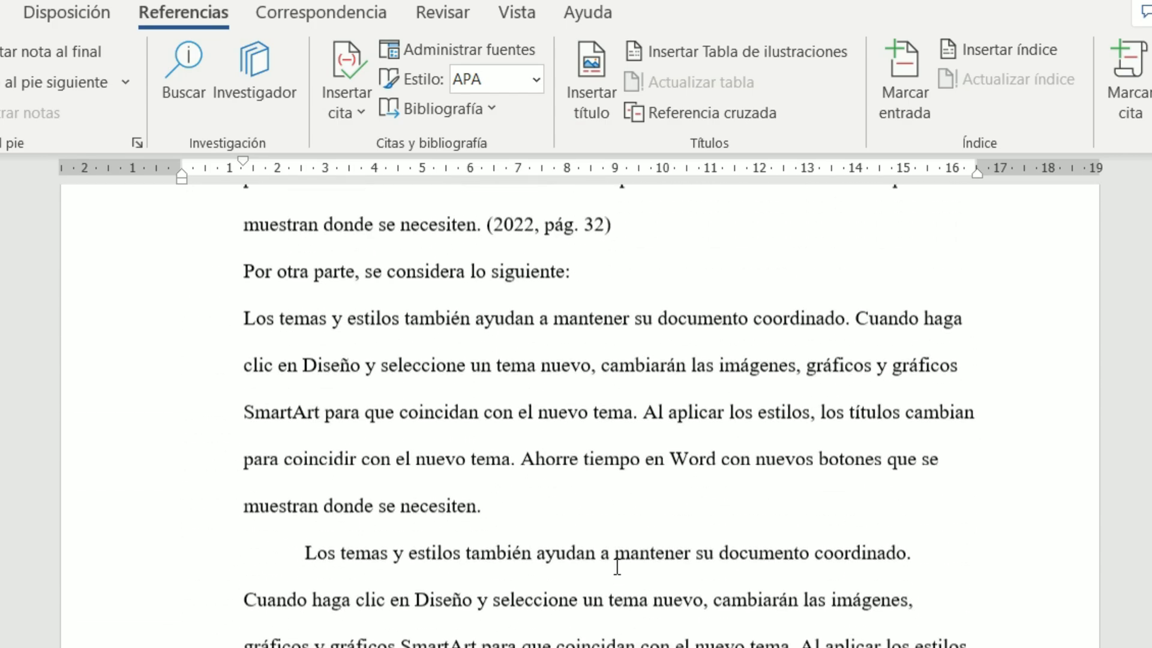
scroll(621, 510, up, 3)
drag(640, 388, 521, 333)
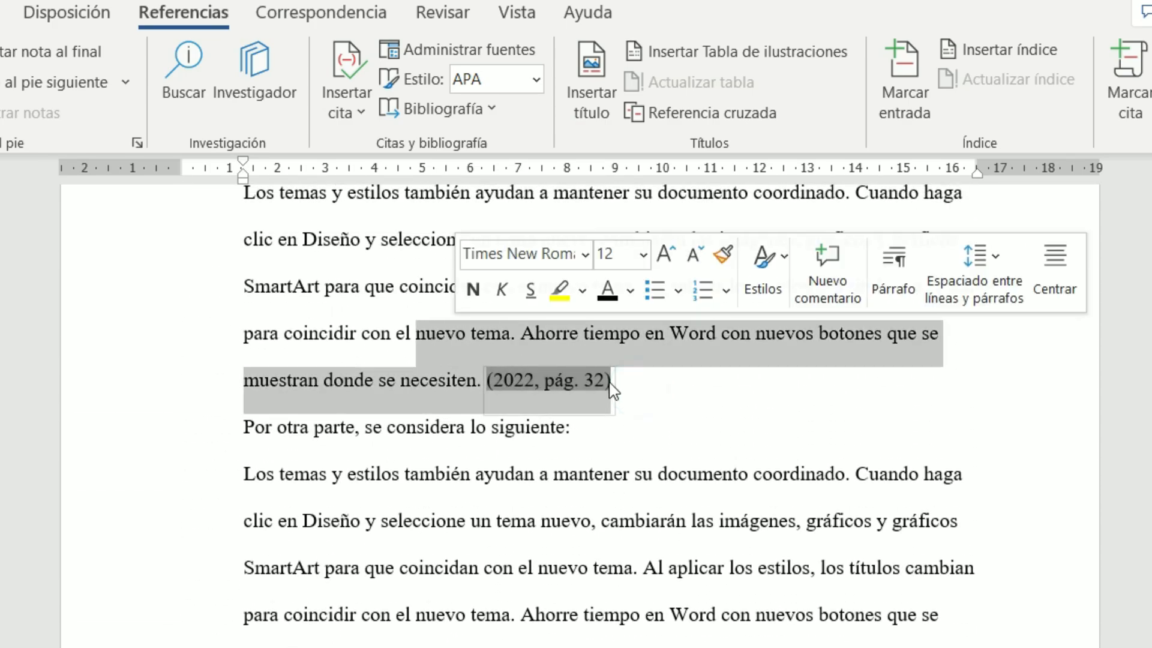
click(633, 389)
scroll(636, 395, down, 1)
scroll(632, 390, up, 2)
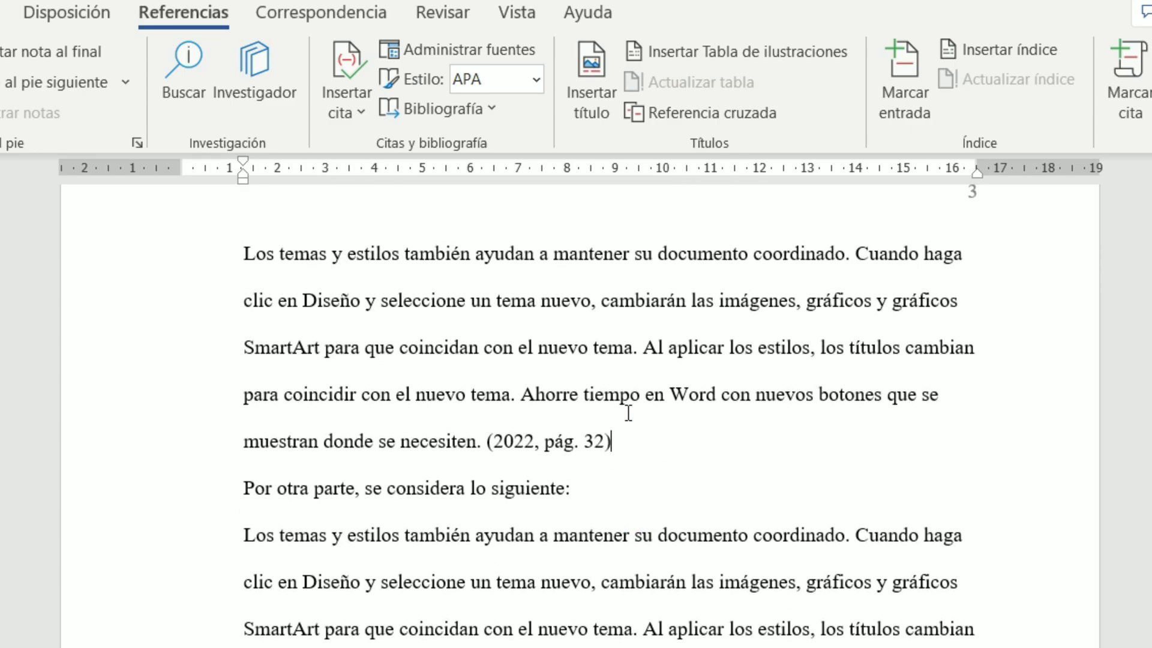
scroll(628, 411, down, 7)
scroll(627, 444, down, 20)
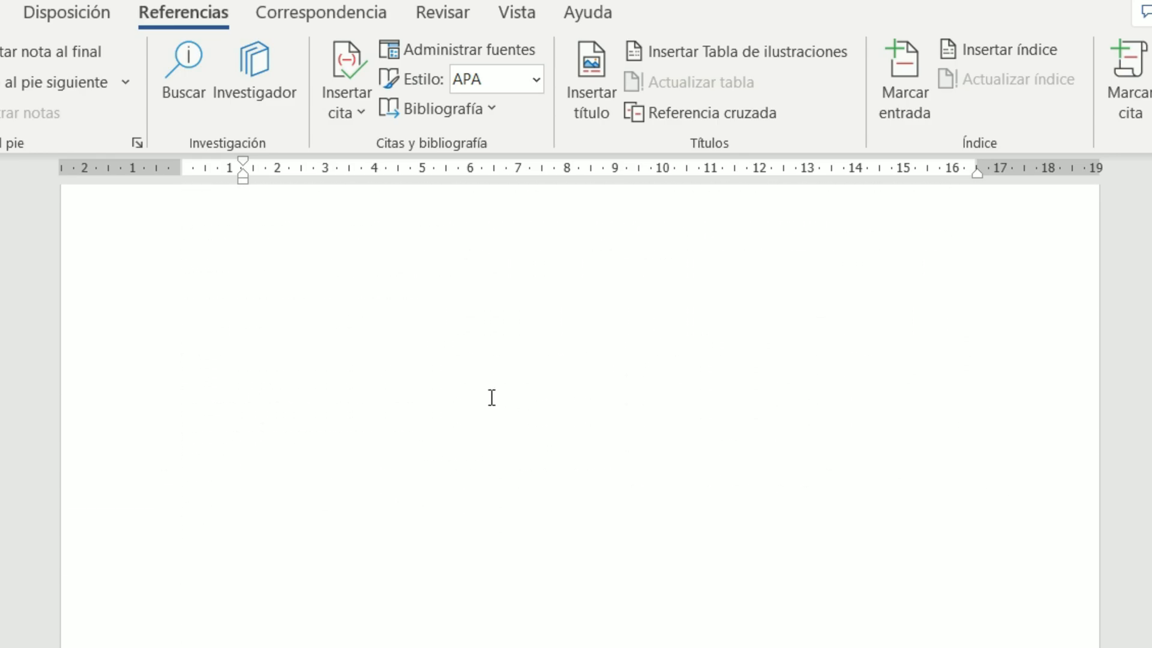
Place the text cursor below the Referencias heading and preview the cited Sales Prospecting Framework article in the source manager
click(524, 467)
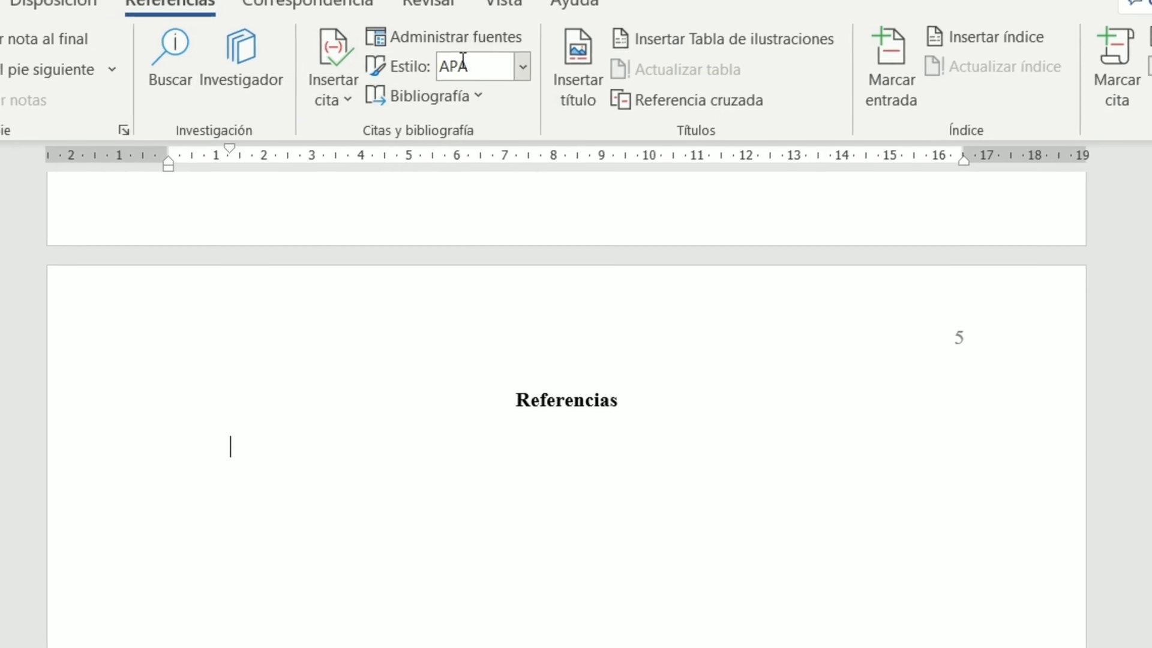
click(415, 5)
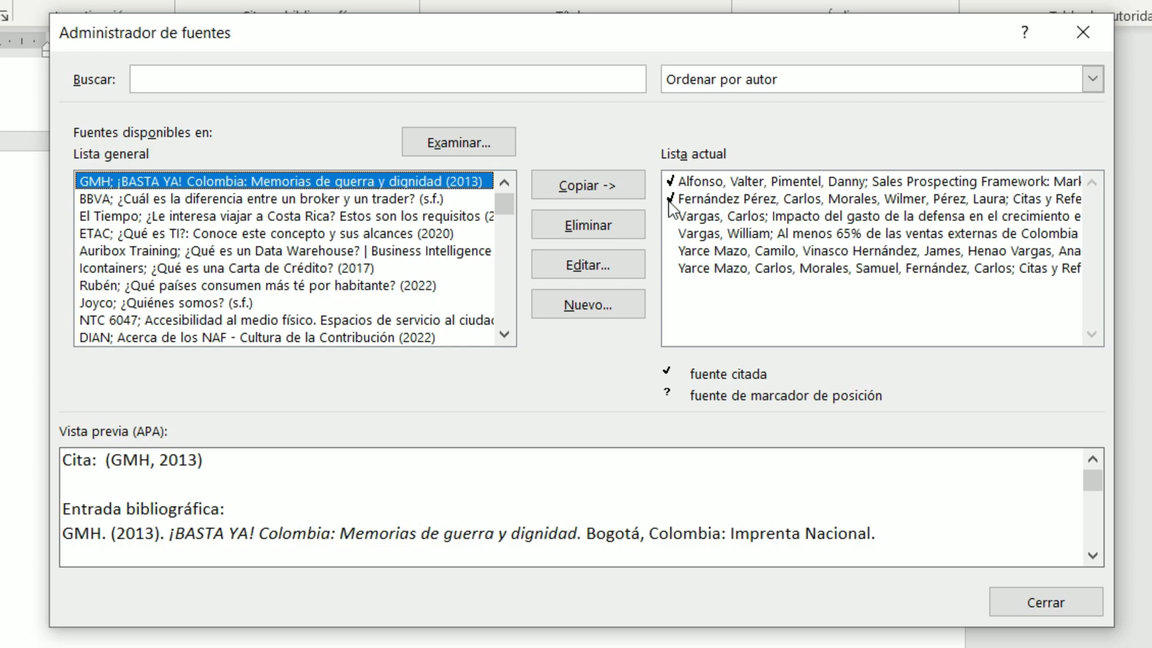
click(748, 182)
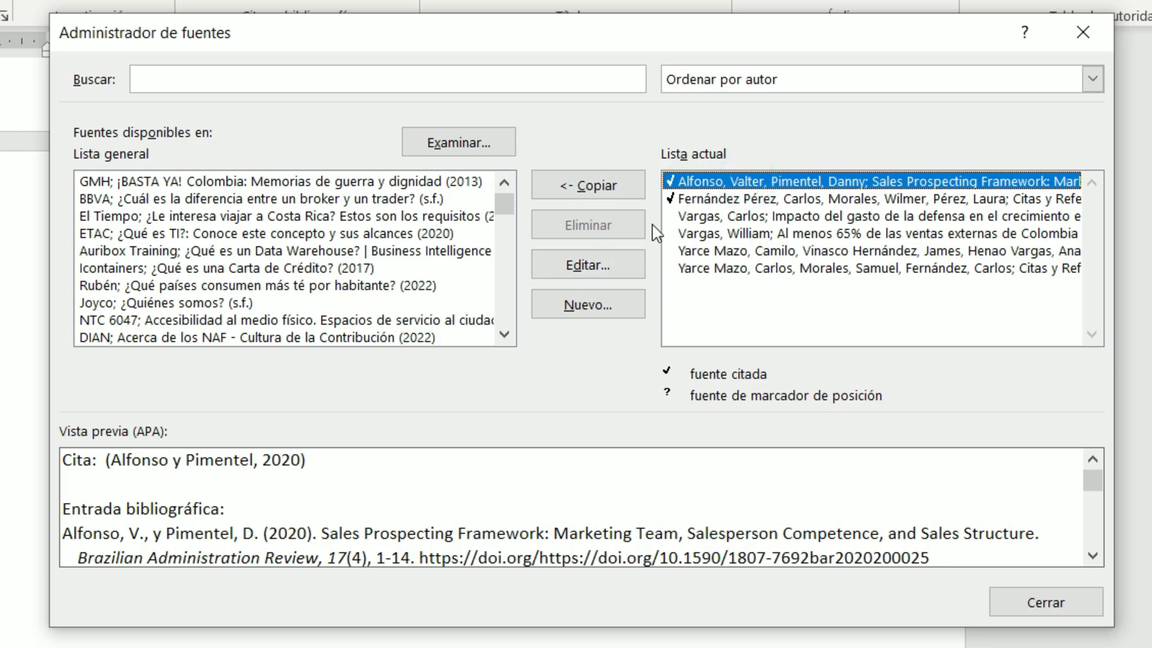
Remove the article "Impacto del gasto de la defensa" from the document's current source list and look over the remaining uncited sources
click(722, 218)
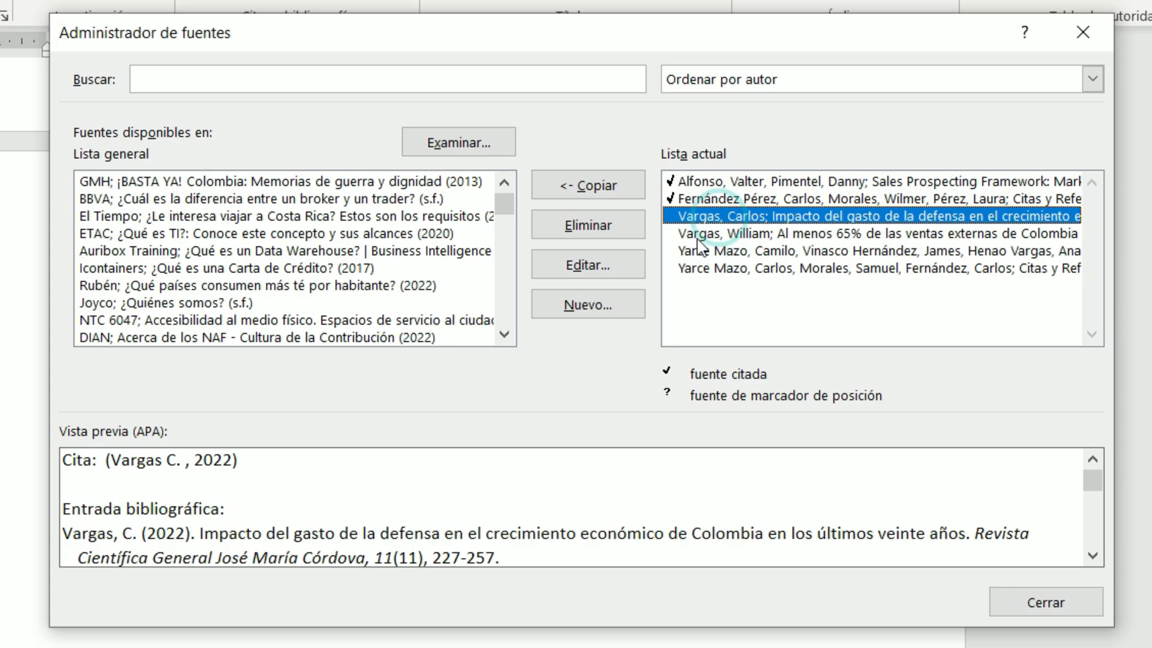
click(588, 226)
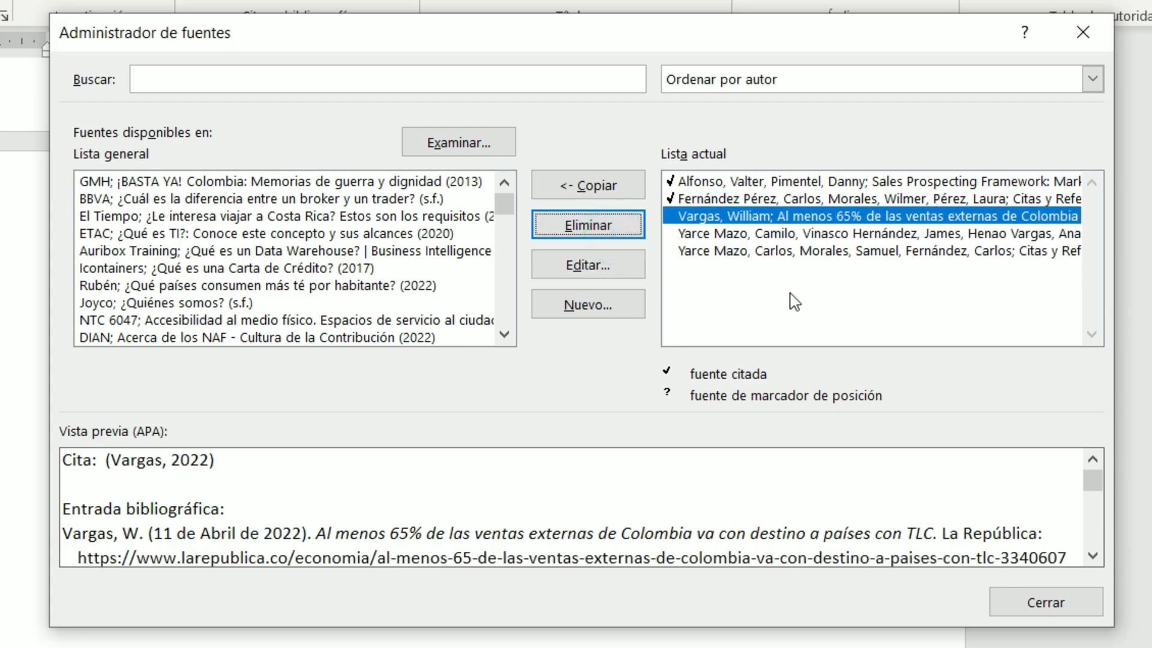
shift+click(835, 299)
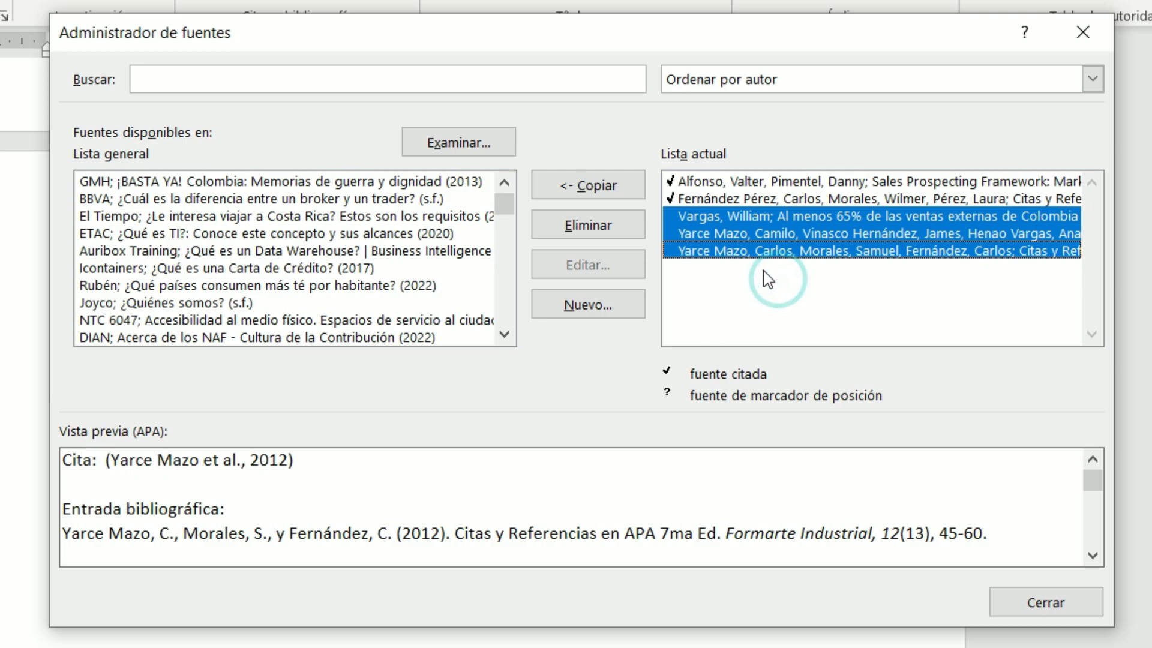
click(762, 219)
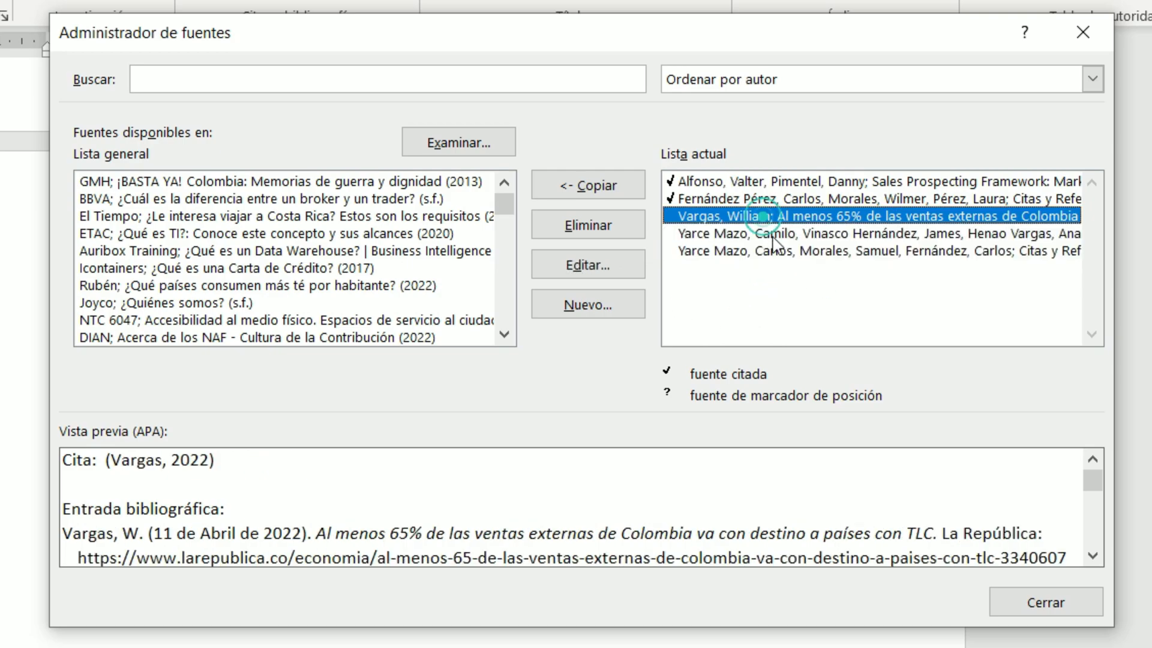
click(768, 251)
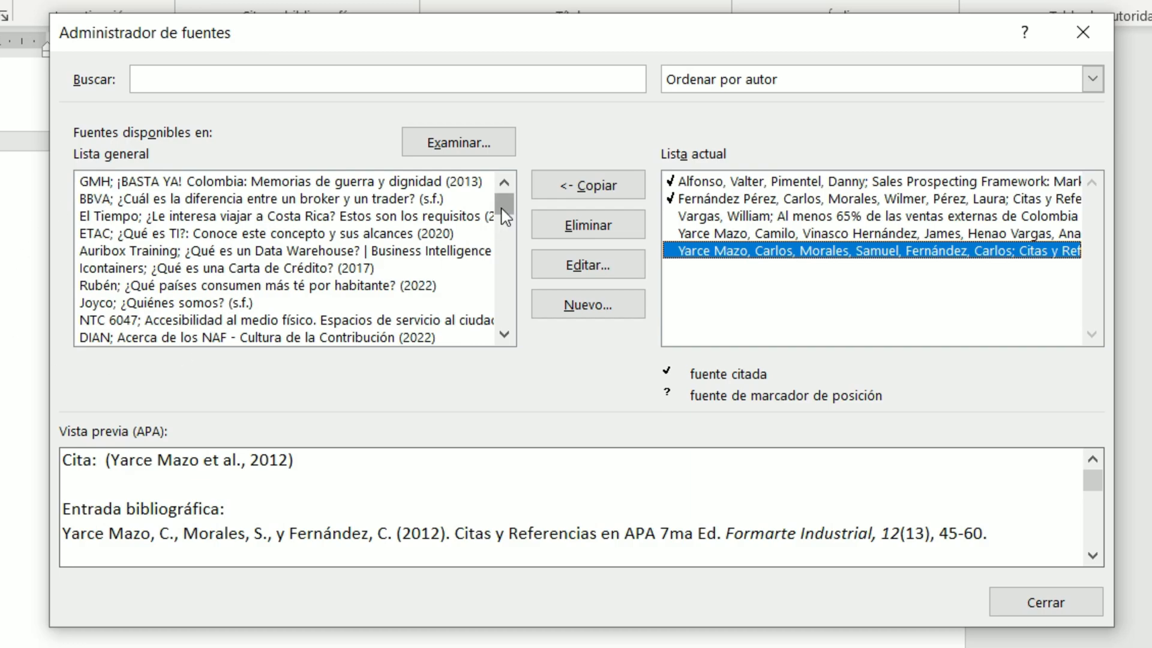
Copy the article "Impacto del gasto de la defensa" from the general source list back to the current list and close the source manager
mouse_move(502, 207)
mouse_down()
mouse_move(502, 326)
mouse_move(502, 198)
mouse_up()
drag(499, 214, 499, 311)
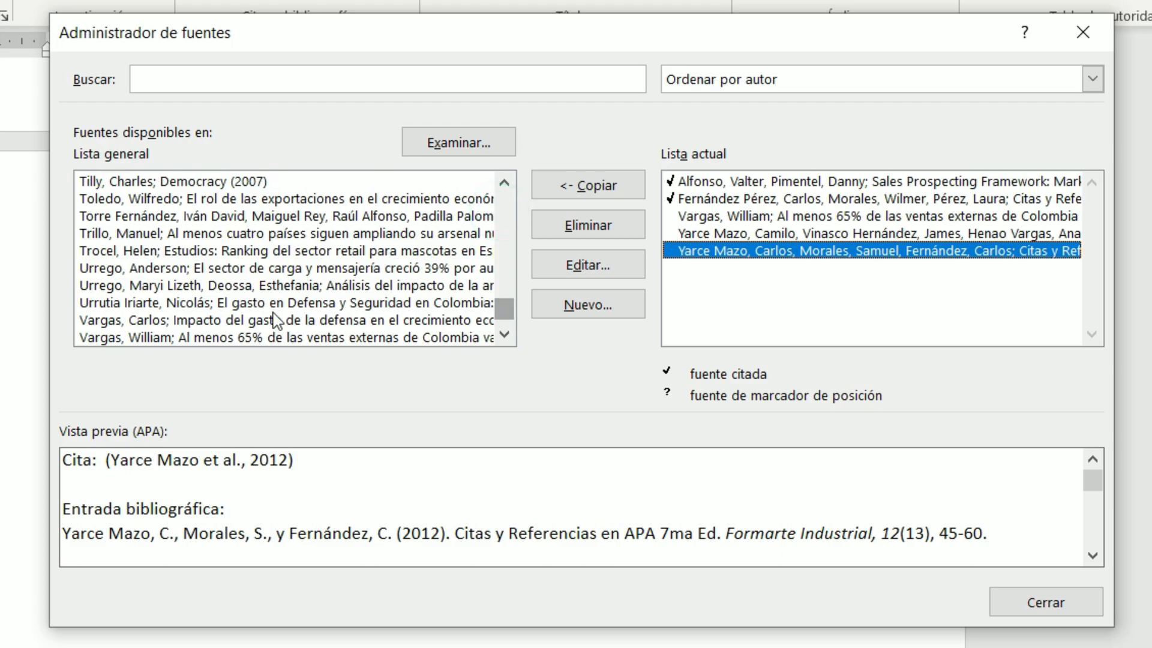
click(257, 319)
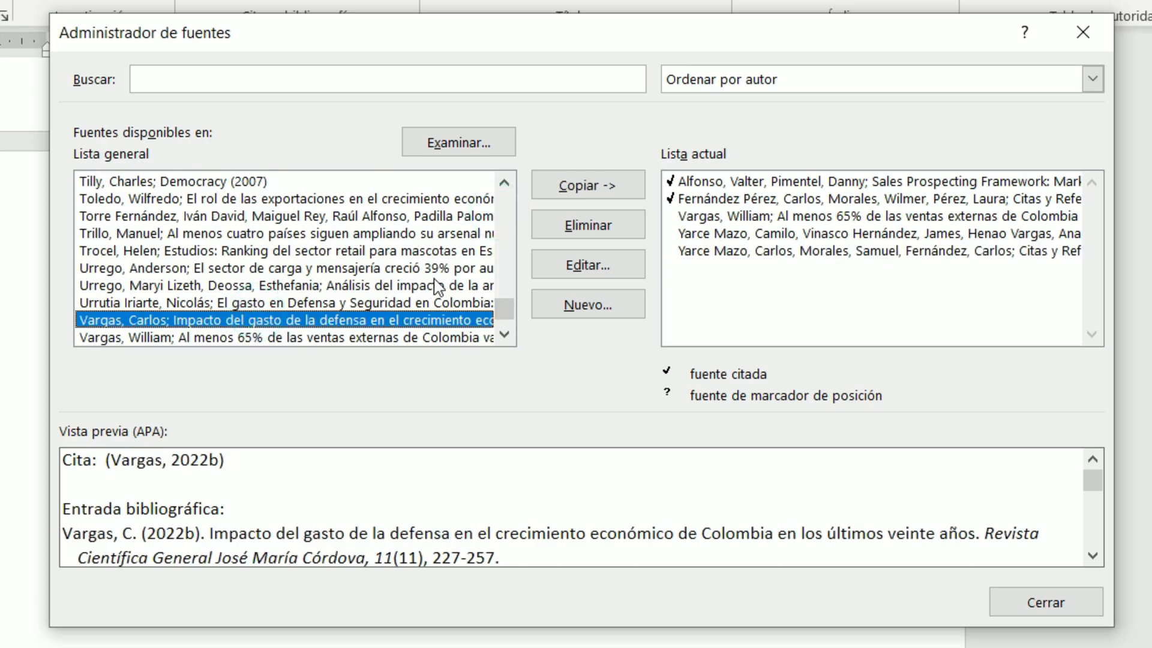
click(594, 187)
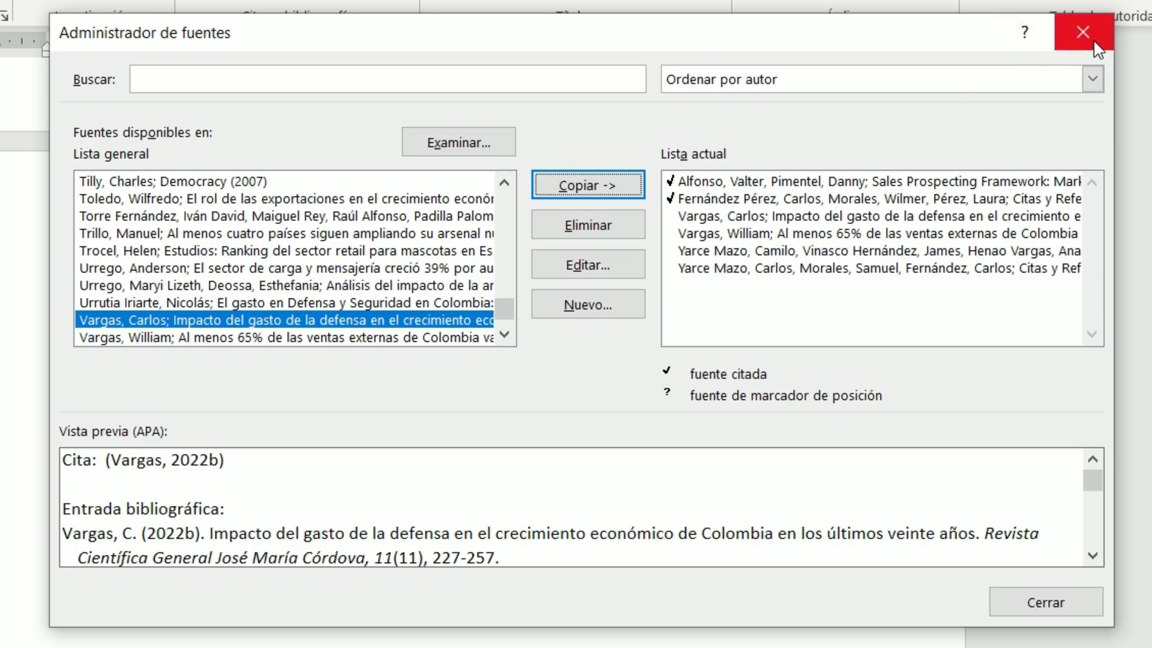
click(1023, 602)
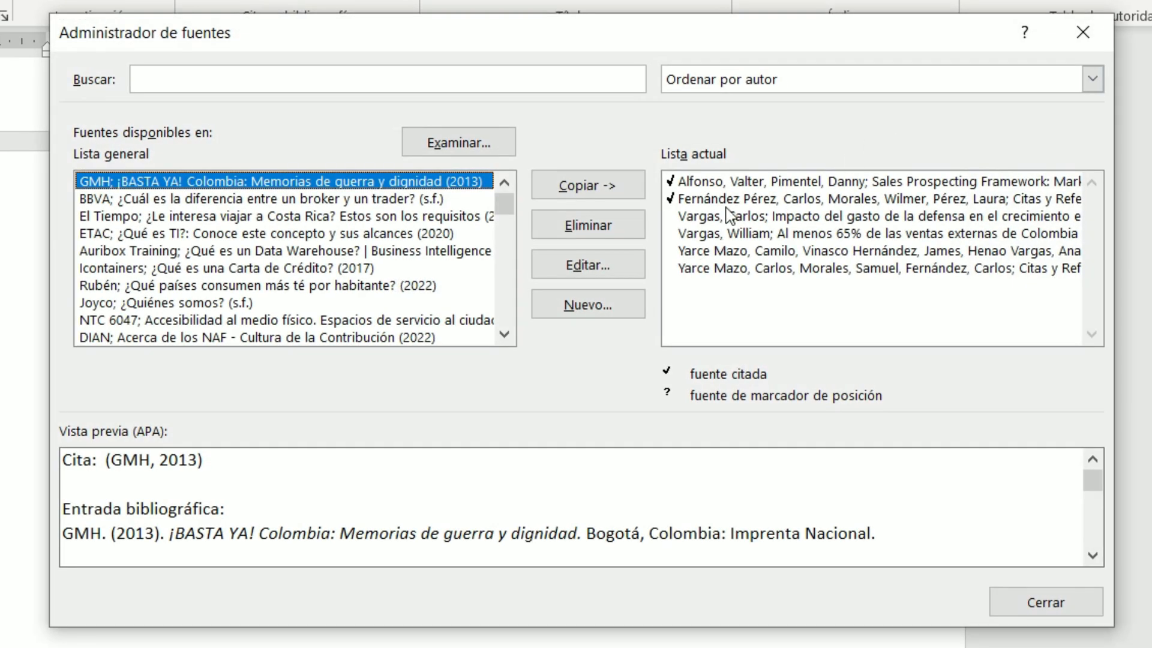
Check the stored fields of the "Impacto del gasto de la defensa" and "Sales Prospecting Framework" sources, discard the edits, and close the source manager
click(728, 216)
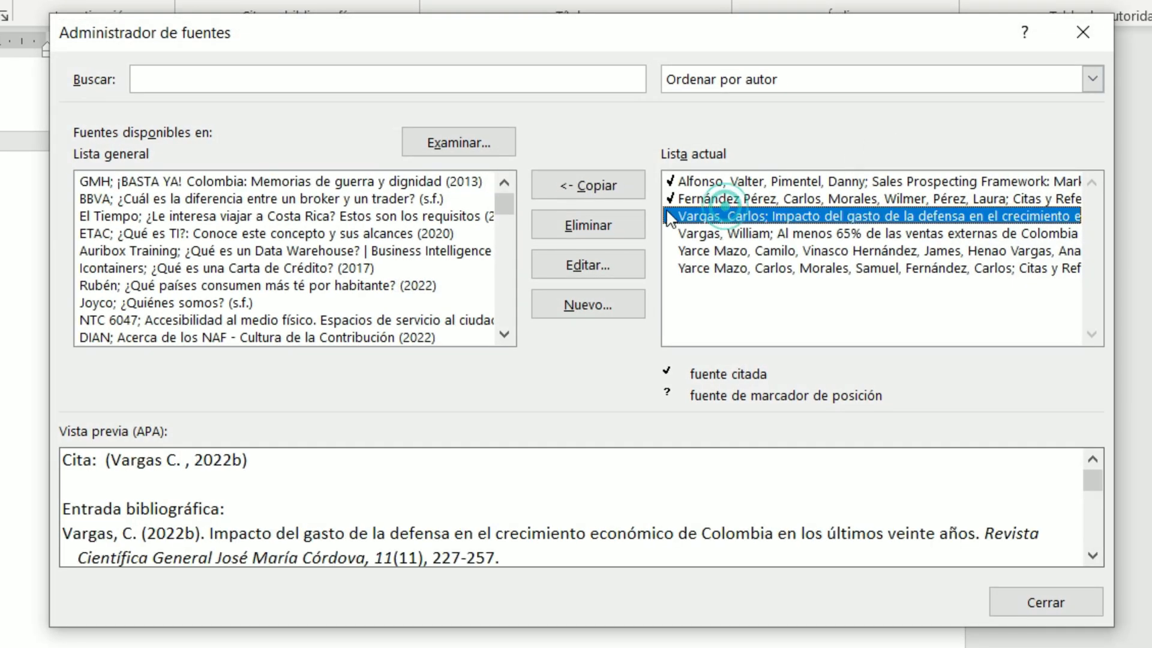
click(588, 265)
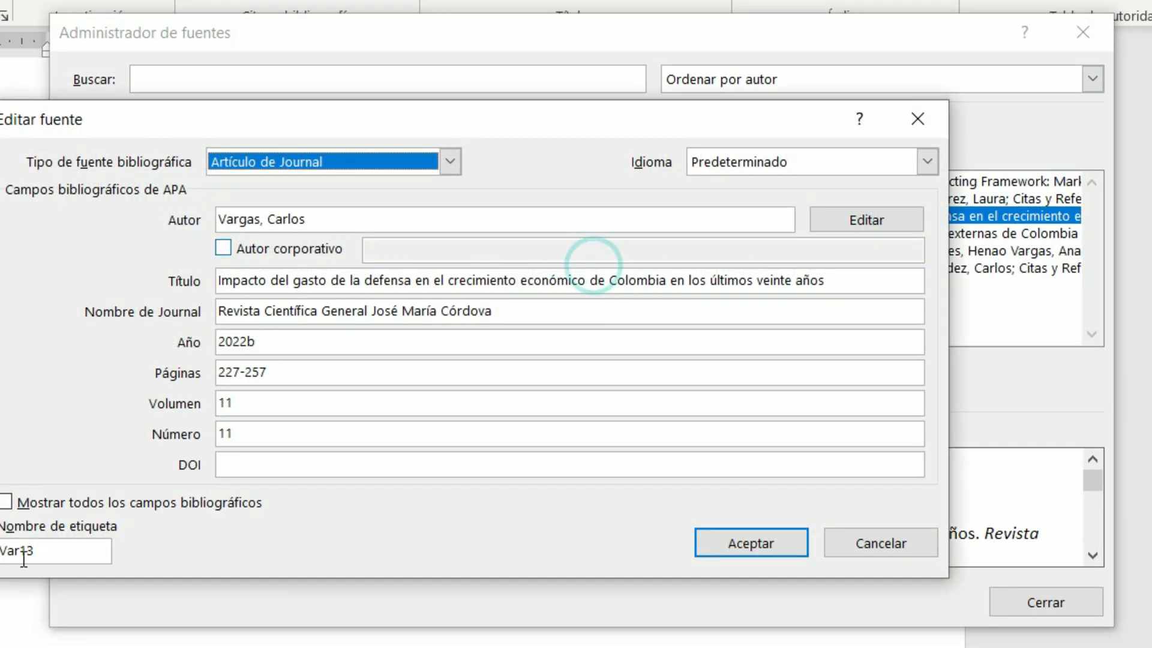
click(917, 118)
click(714, 186)
click(588, 265)
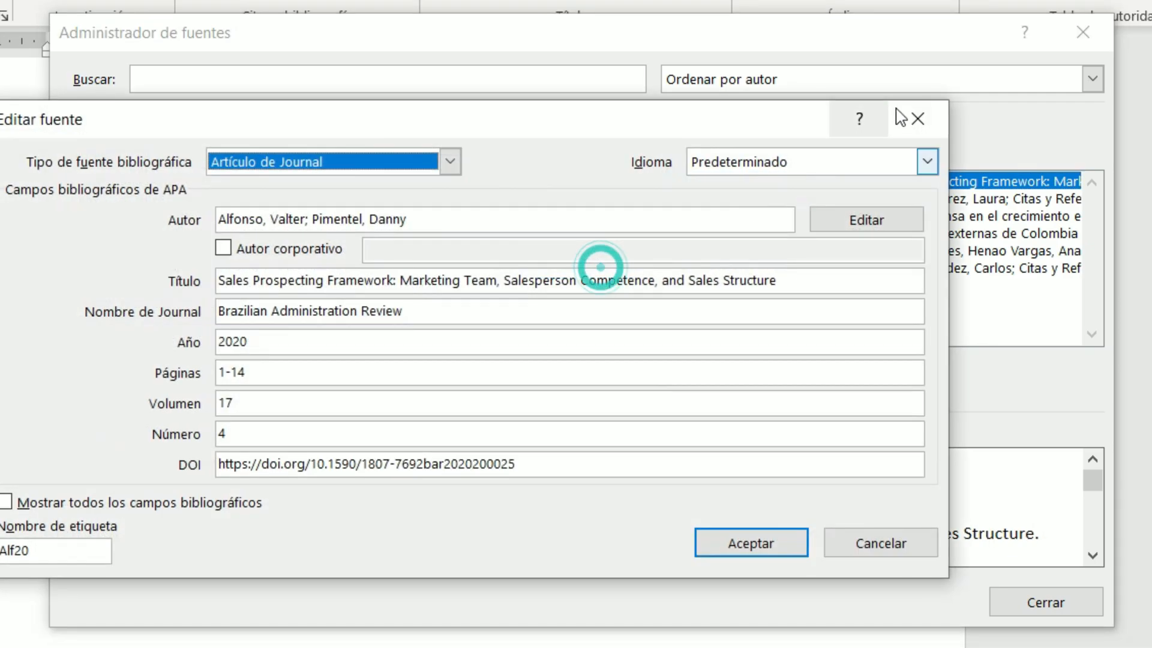
click(919, 117)
click(1014, 601)
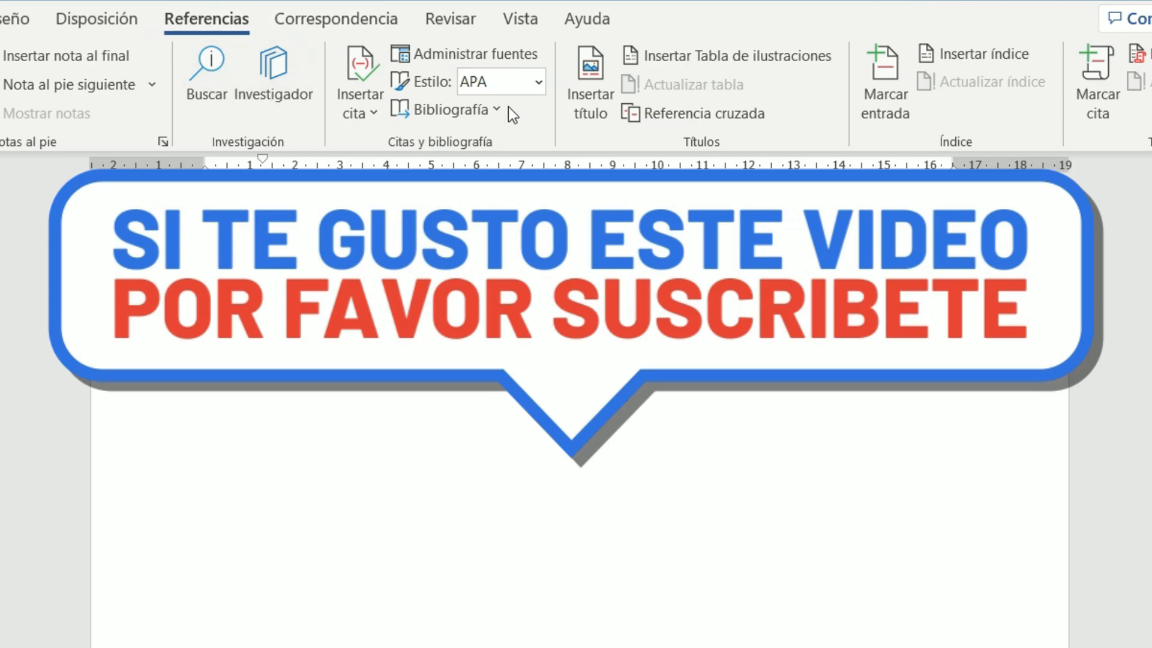
Insert a plain bibliography below the existing Referencias heading and look through its entries
click(481, 108)
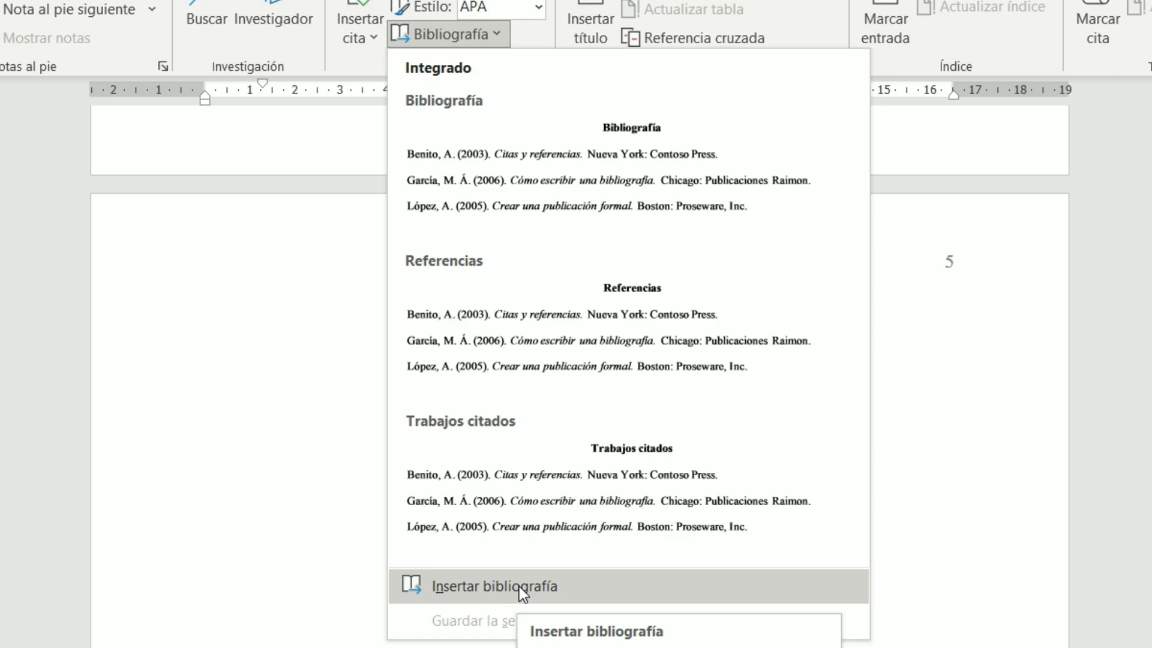
click(519, 586)
scroll(406, 395, down, 2)
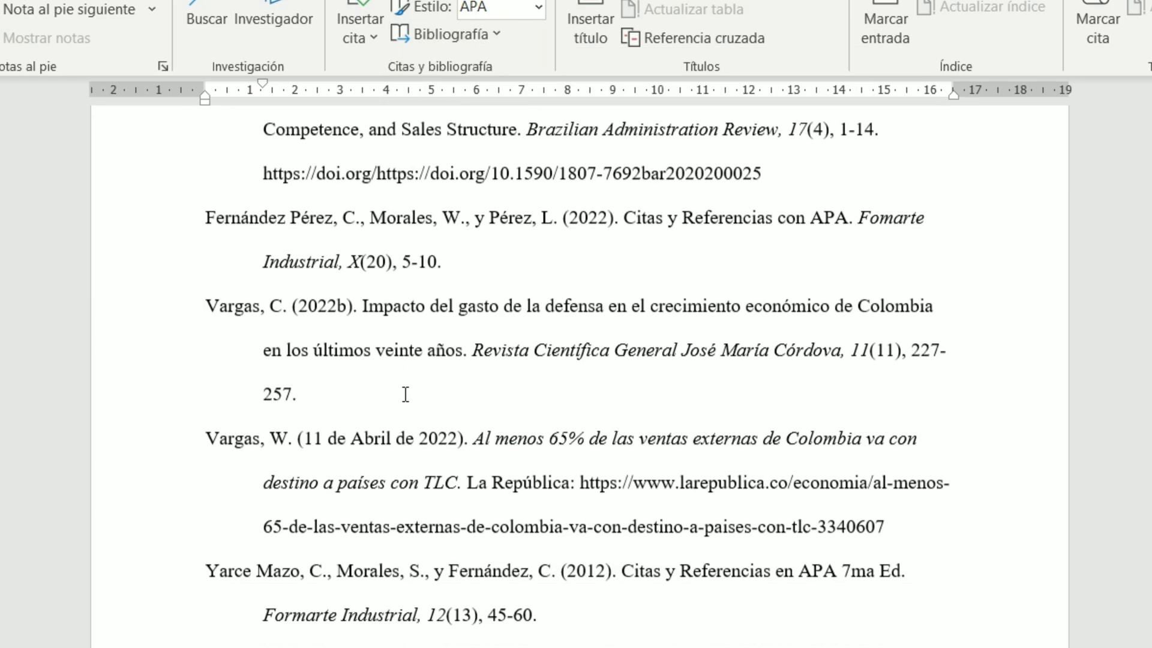
scroll(406, 394, down, 3)
scroll(481, 481, up, 3)
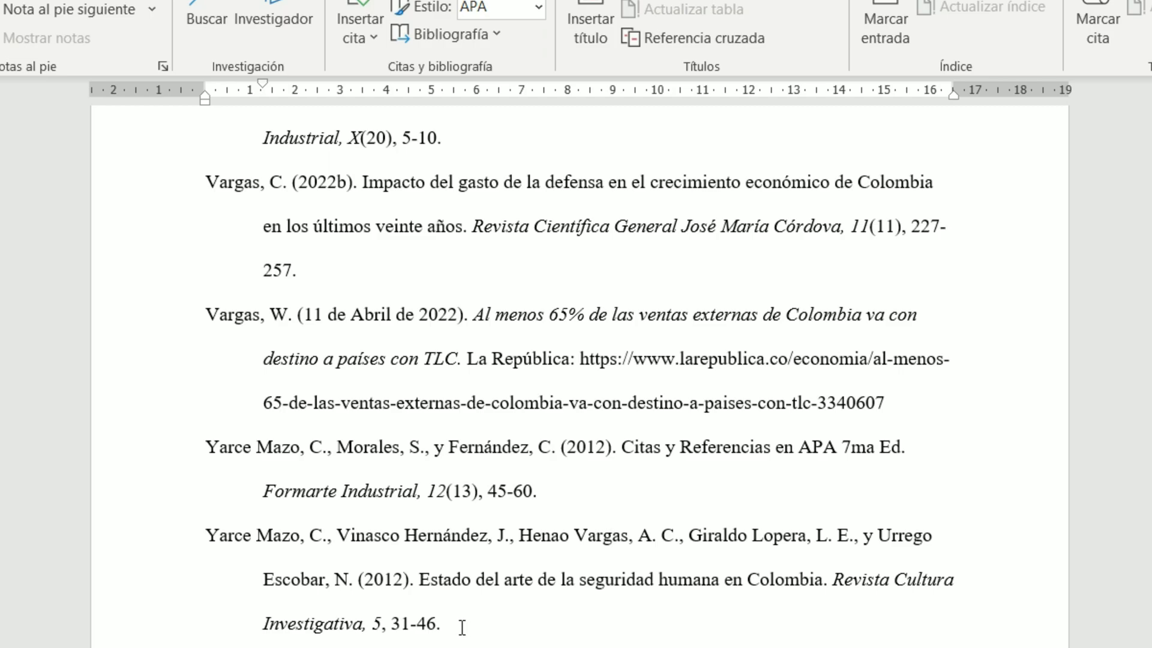
drag(462, 627, 207, 314)
scroll(477, 296, up, 5)
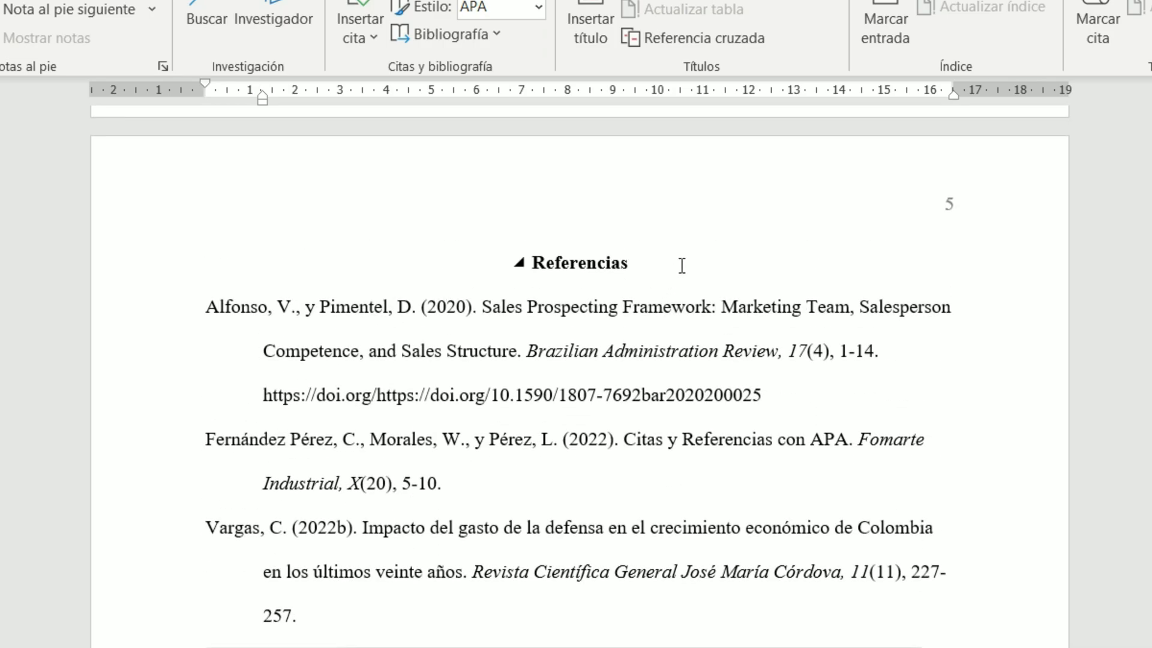
click(682, 266)
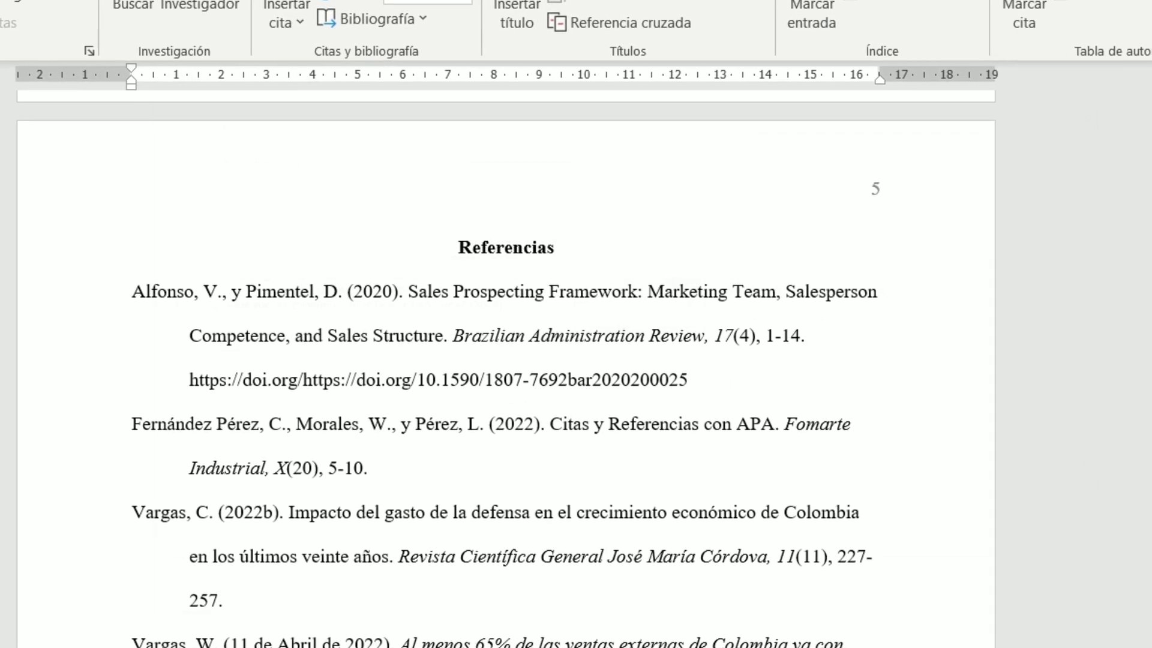
Remove the four uncited sources from the document's current source list and close the source manager
click(393, 0)
drag(786, 313, 792, 282)
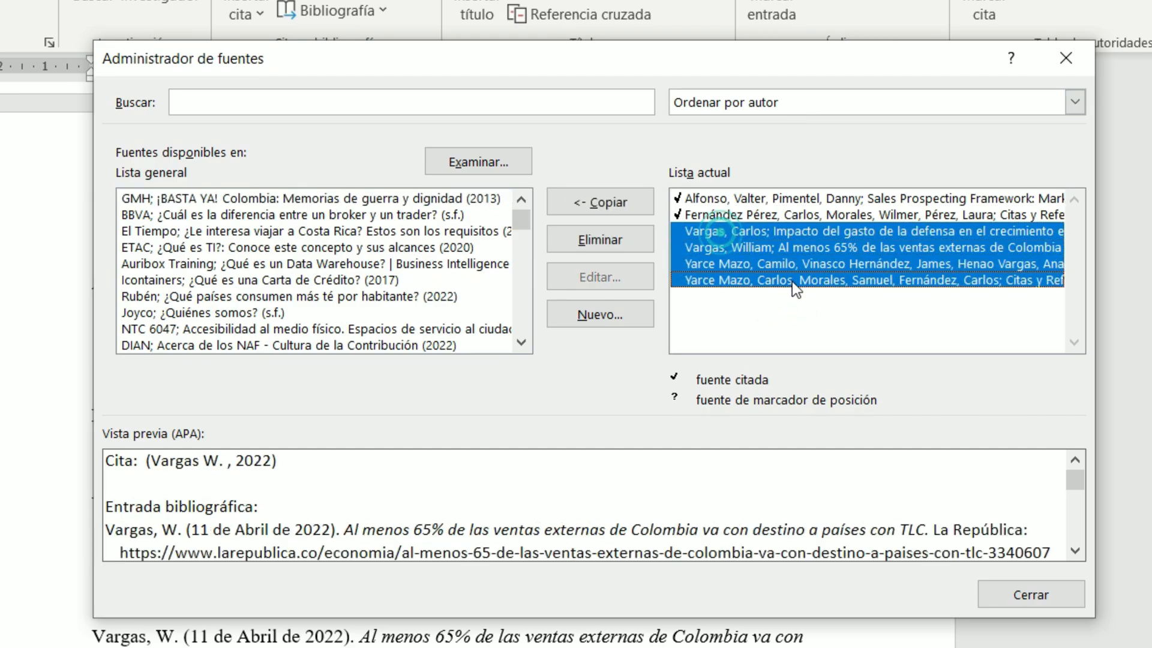
click(624, 239)
click(1080, 66)
Update the bibliography field under Referencias to match the current source list
scroll(476, 314, down, 4)
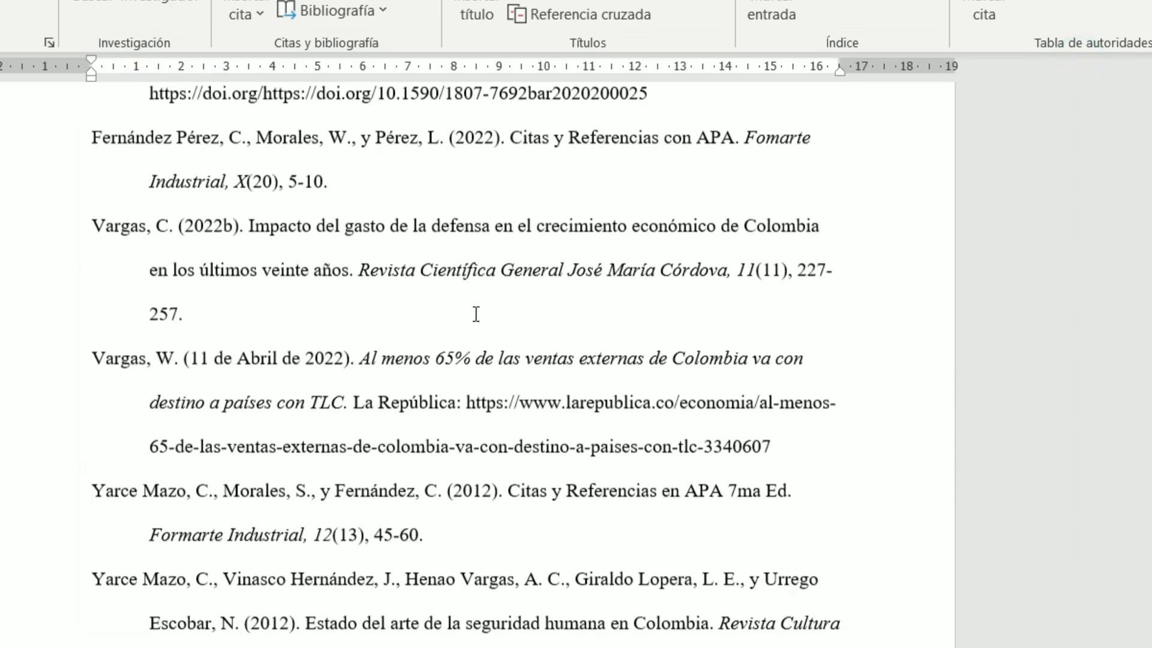
scroll(456, 336, up, 4)
right_click(458, 292)
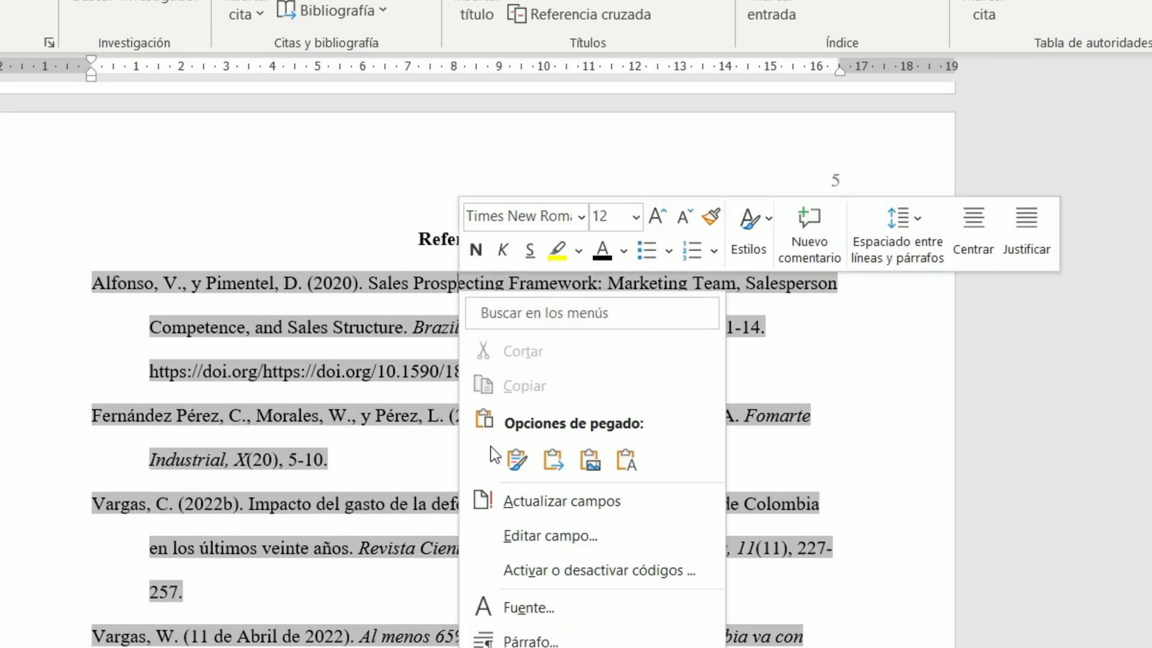
click(555, 500)
click(557, 247)
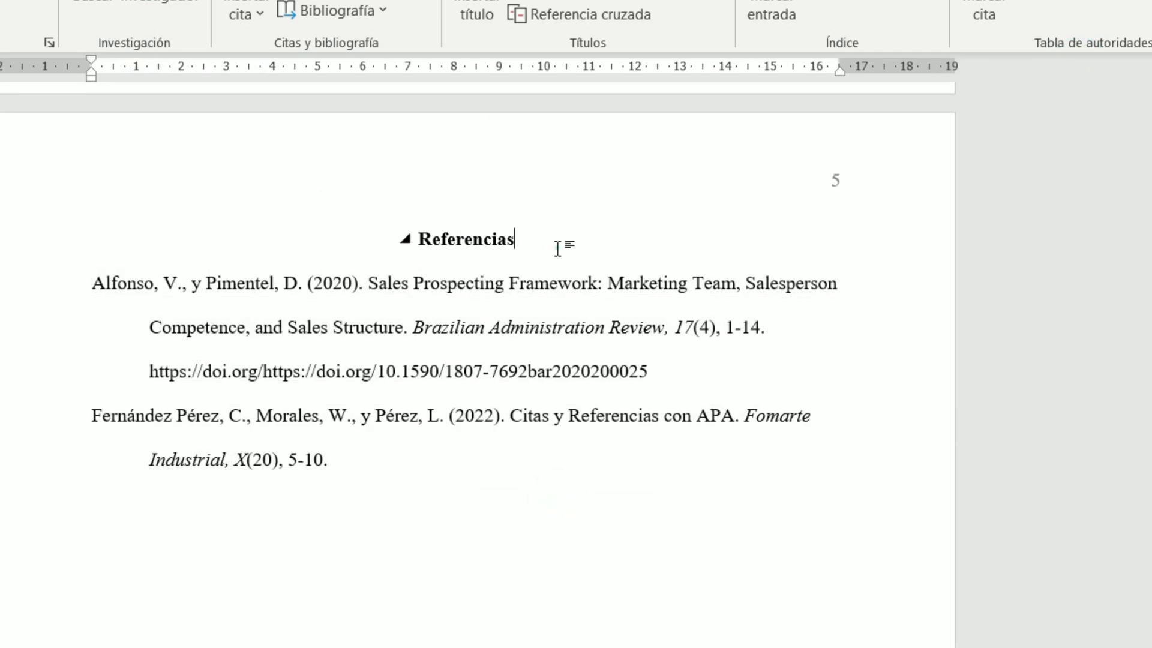
Review the updated reference list and look back through the document's citation sections
drag(404, 479, 99, 291)
click(410, 548)
scroll(426, 515, up, 3)
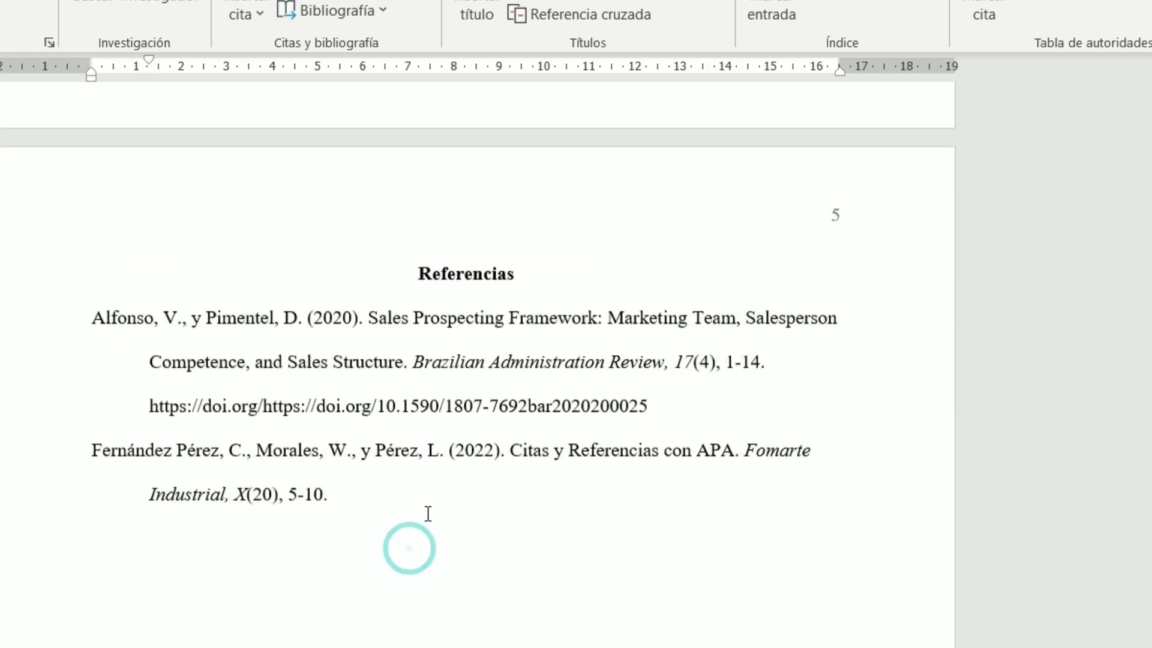
scroll(426, 514, down, 3)
scroll(427, 514, up, 4)
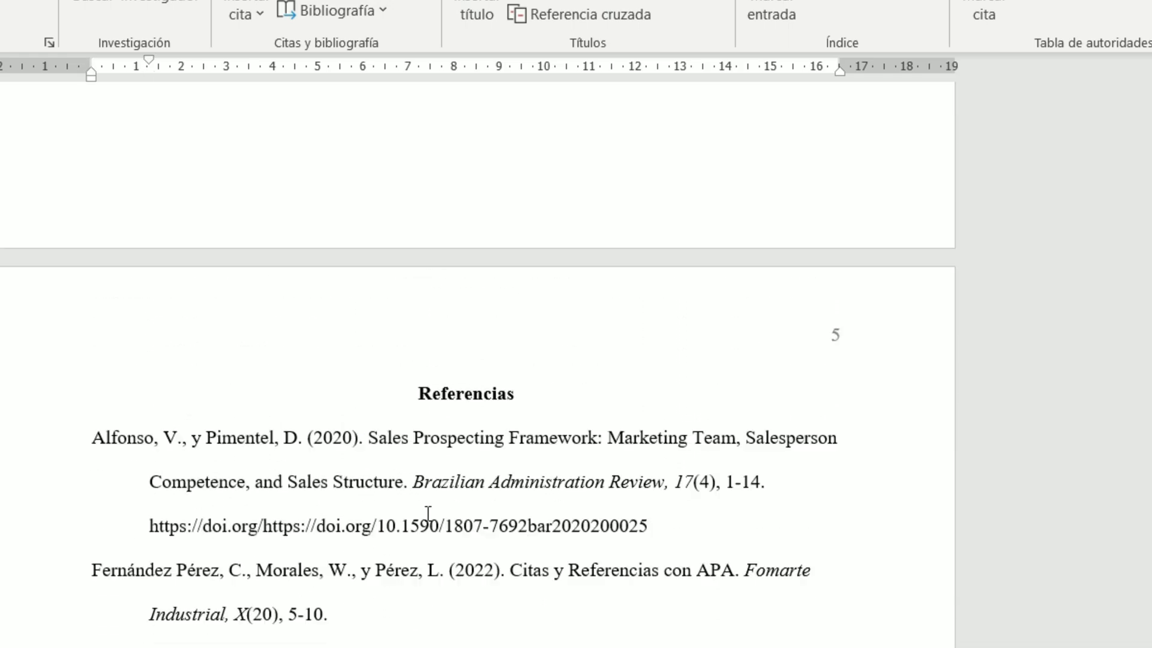
scroll(480, 369, up, 5)
scroll(480, 369, up, 20)
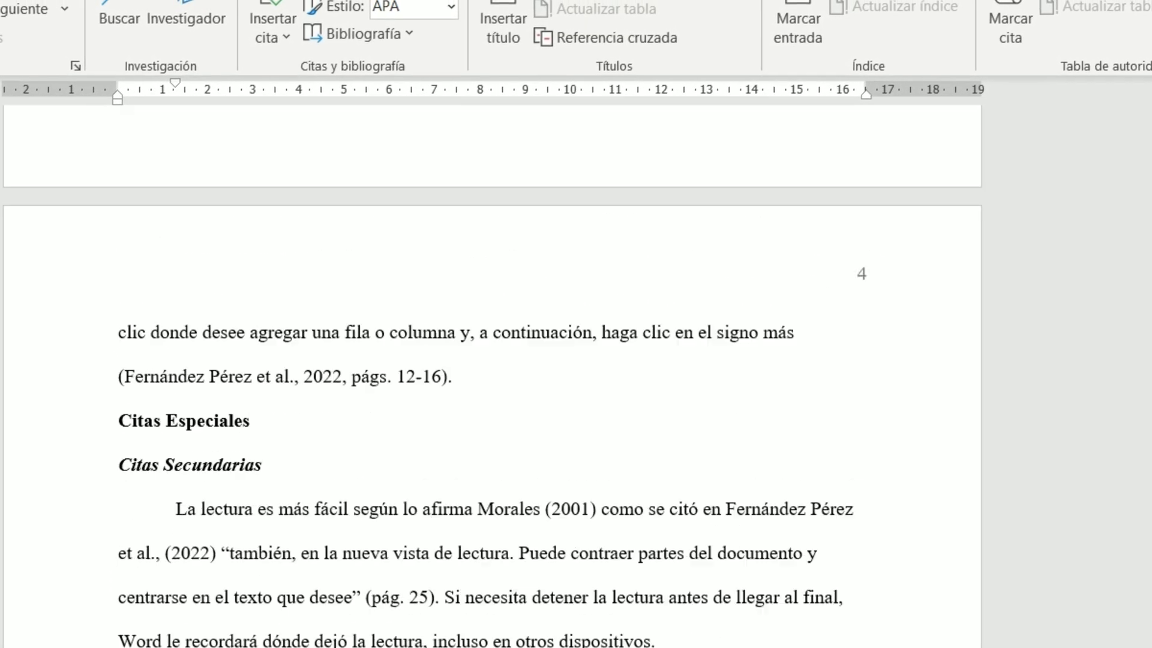
scroll(480, 369, down, 5)
scroll(528, 390, down, 5)
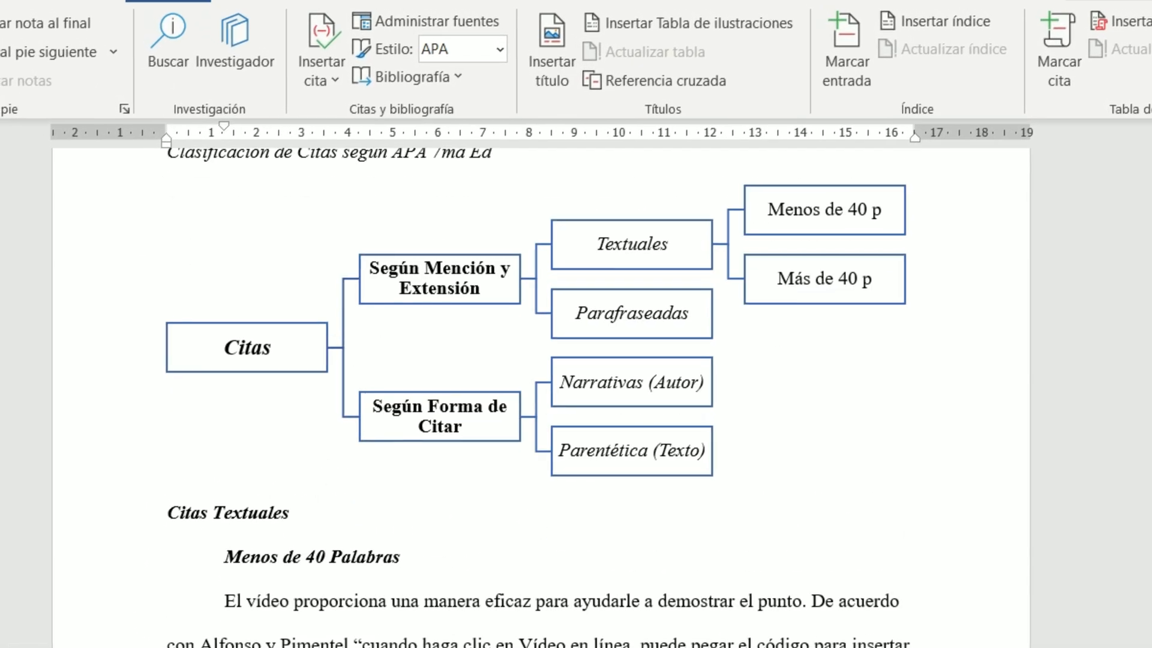